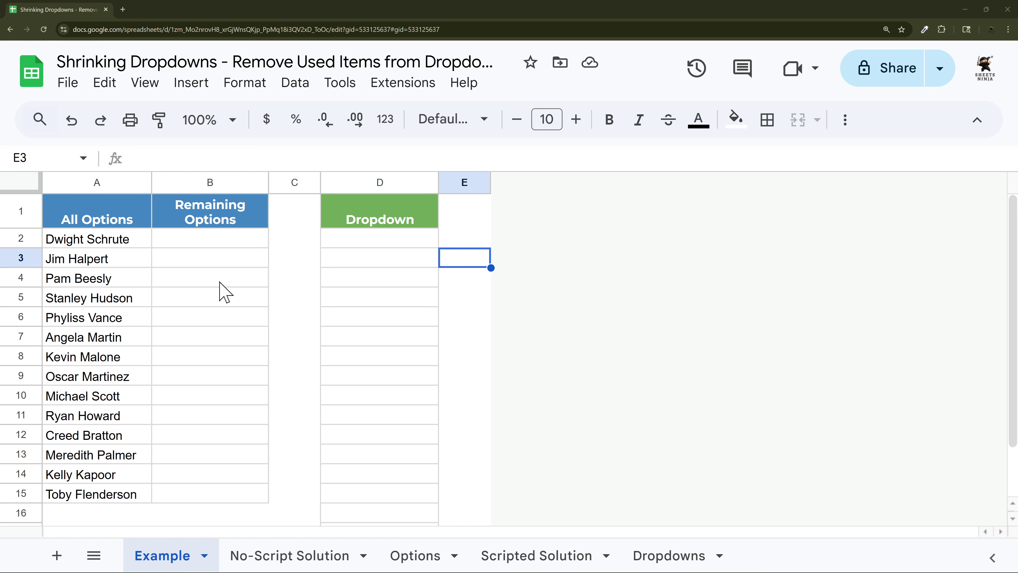
click(107, 181)
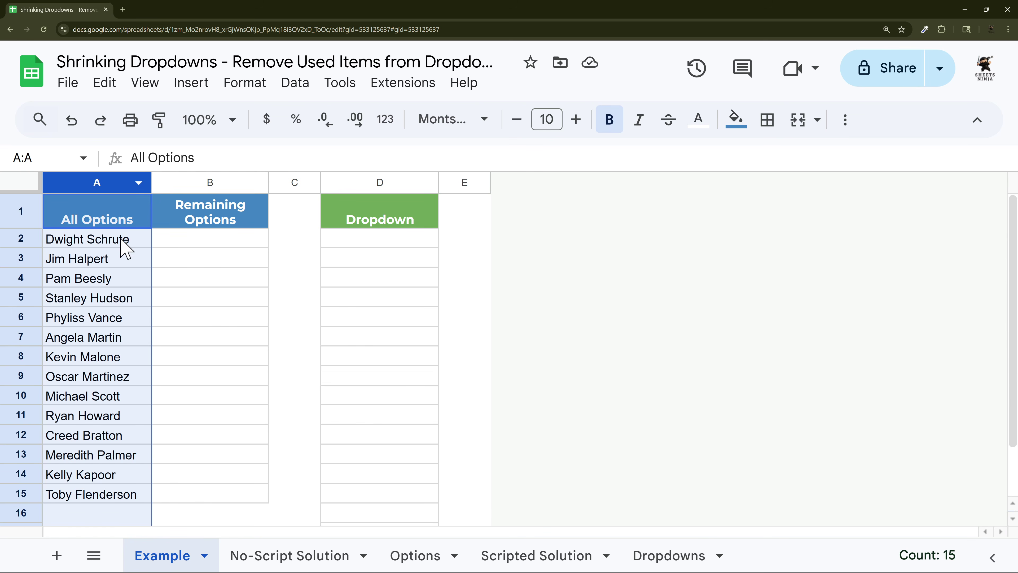
scroll(123, 309, down, 1)
scroll(122, 309, up, 1)
- Insert a dropdown in the cell below the Dropdown header and apply its validation rule to the range D2:D
right_click(385, 247)
scroll(431, 411, down, 5)
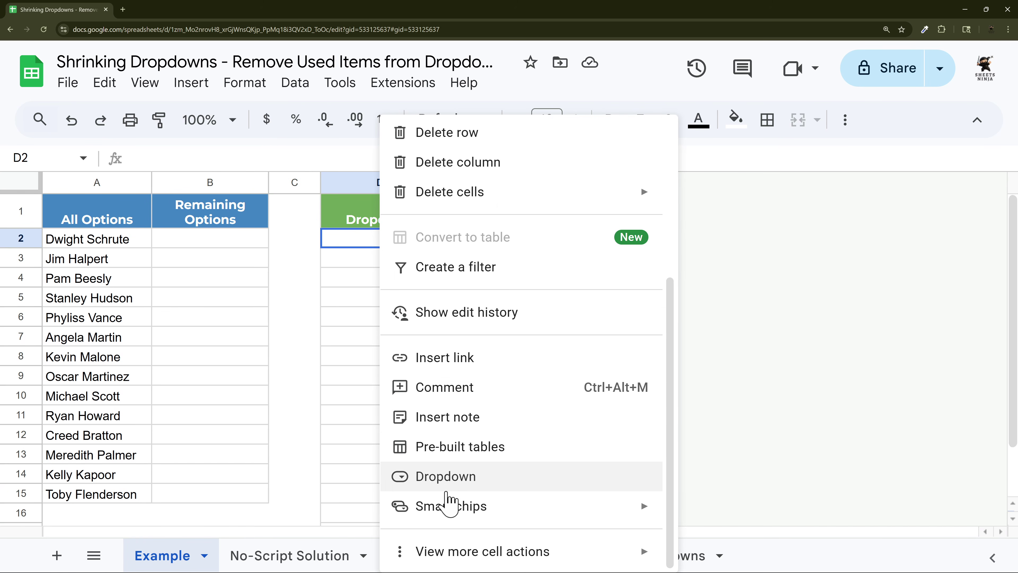
click(443, 479)
click(822, 208)
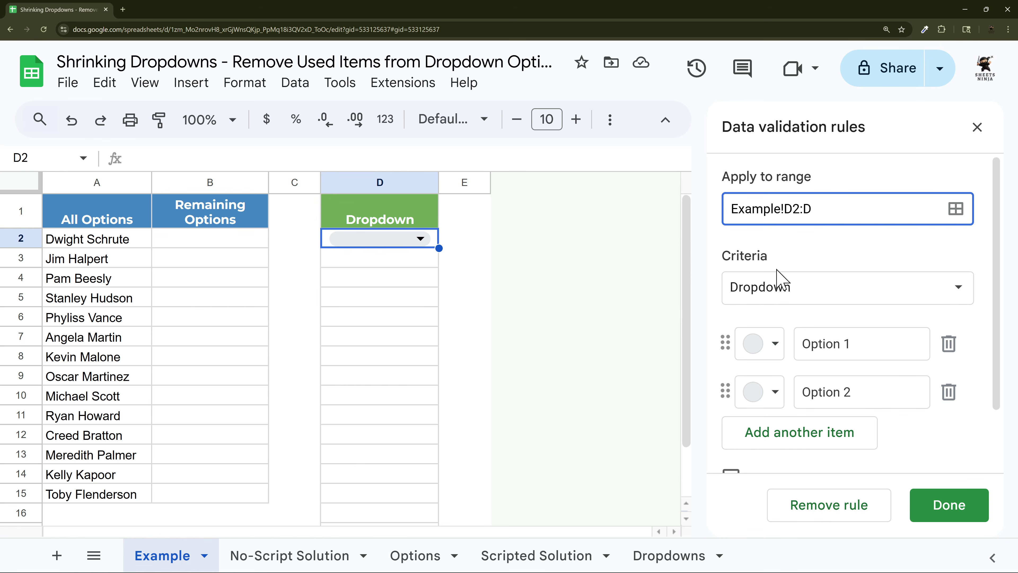
- Set the rule's criteria to Dropdown (from a range) with A2:A17 on the Example sheet as the source
click(801, 301)
click(814, 320)
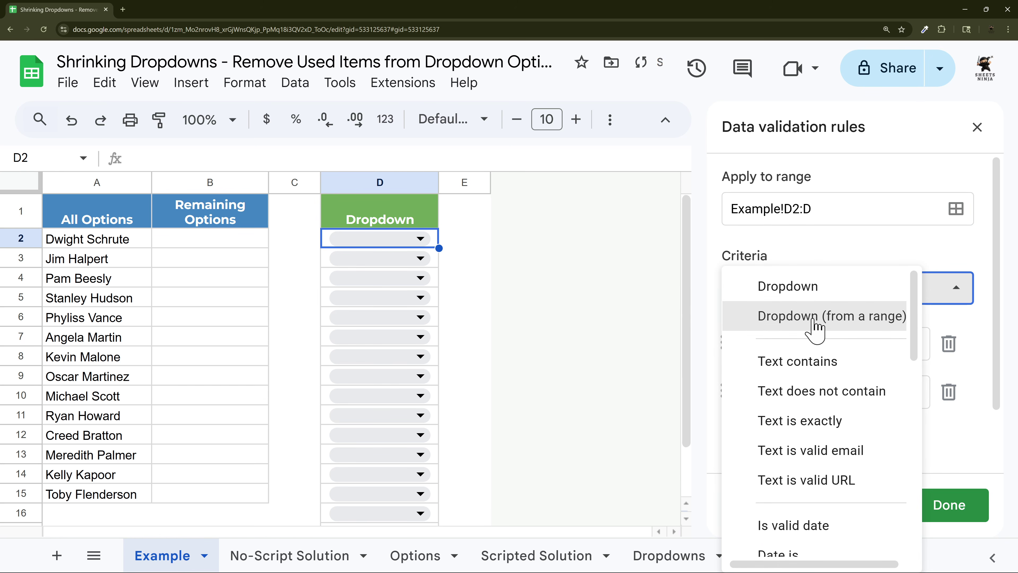
click(837, 341)
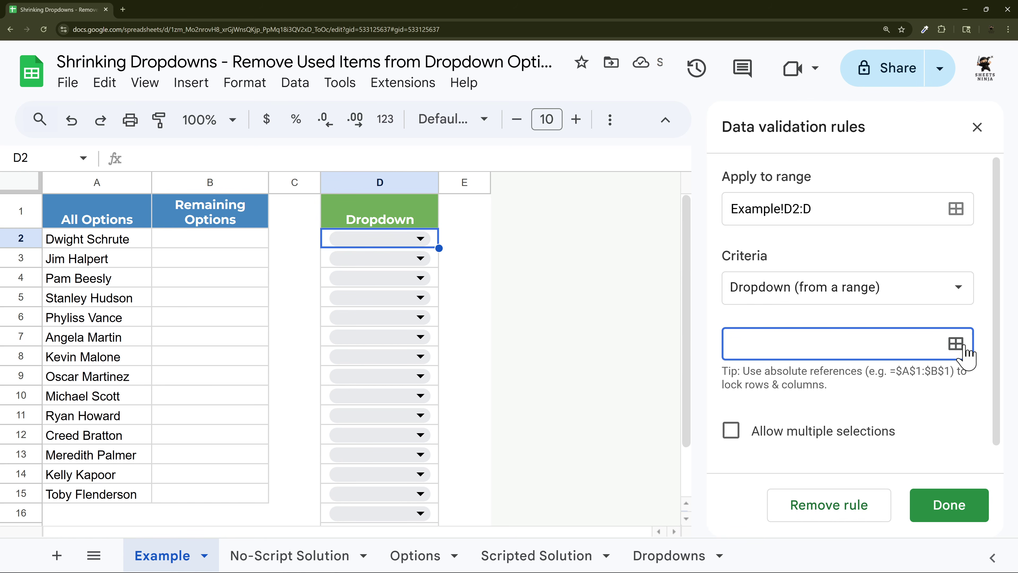
click(956, 343)
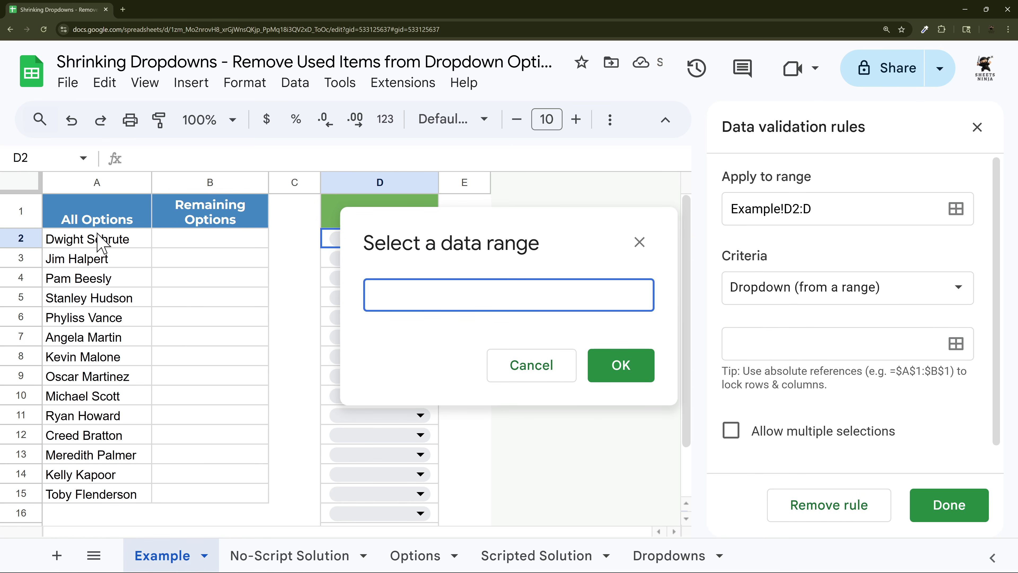
drag(98, 238, 111, 507)
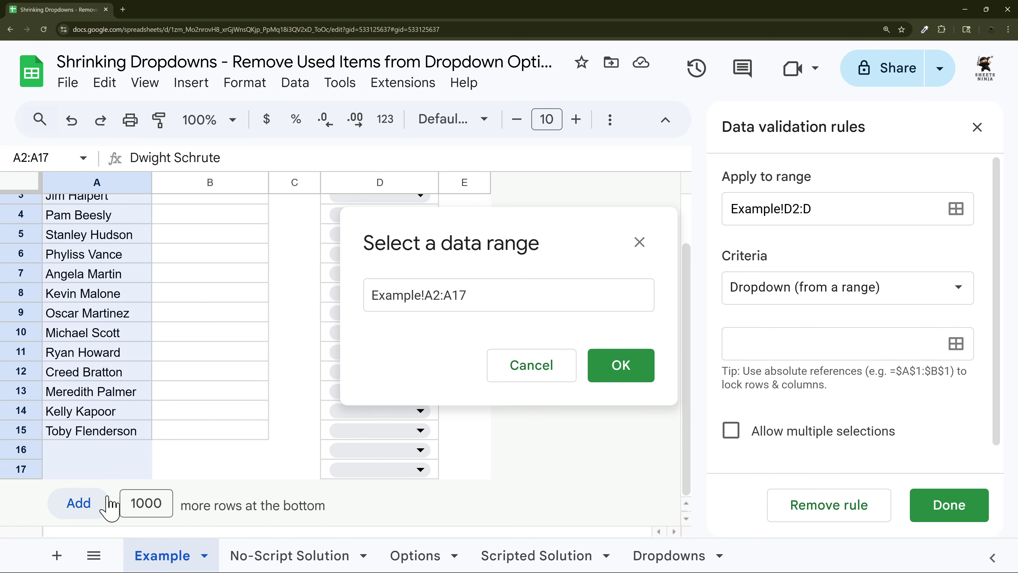
click(621, 366)
- Set the dropdown's display style to Arrow, save the validation rule and close the rule settings
scroll(862, 345, down, 5)
scroll(882, 351, down, 5)
scroll(517, 332, up, 3)
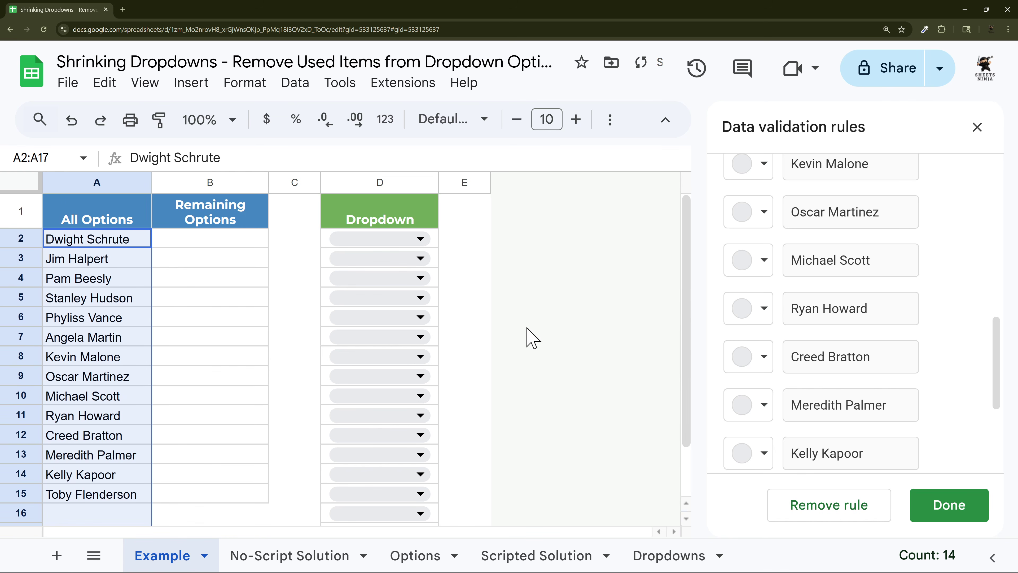
scroll(934, 381, down, 5)
click(801, 457)
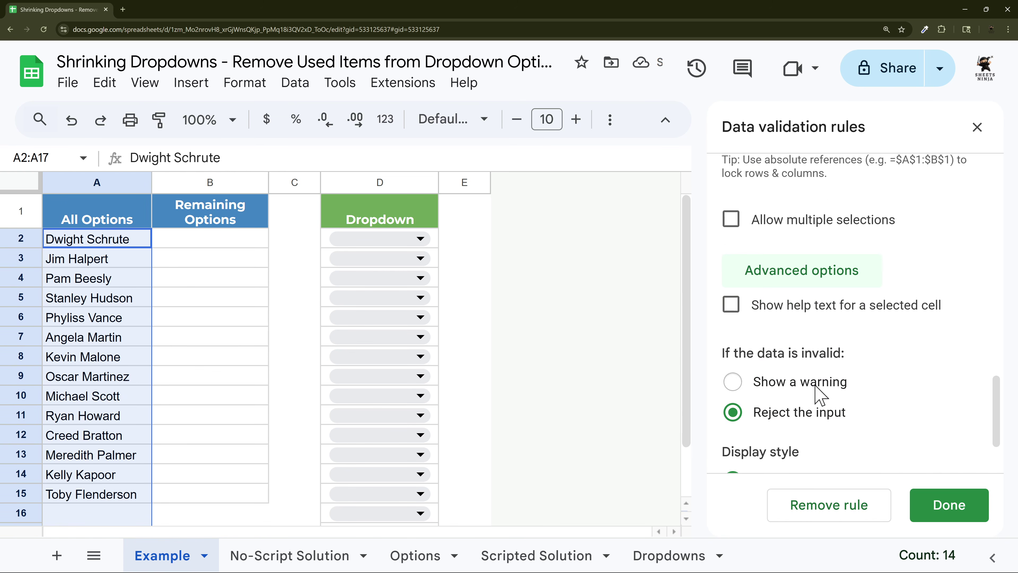
scroll(779, 433, down, 2)
click(734, 421)
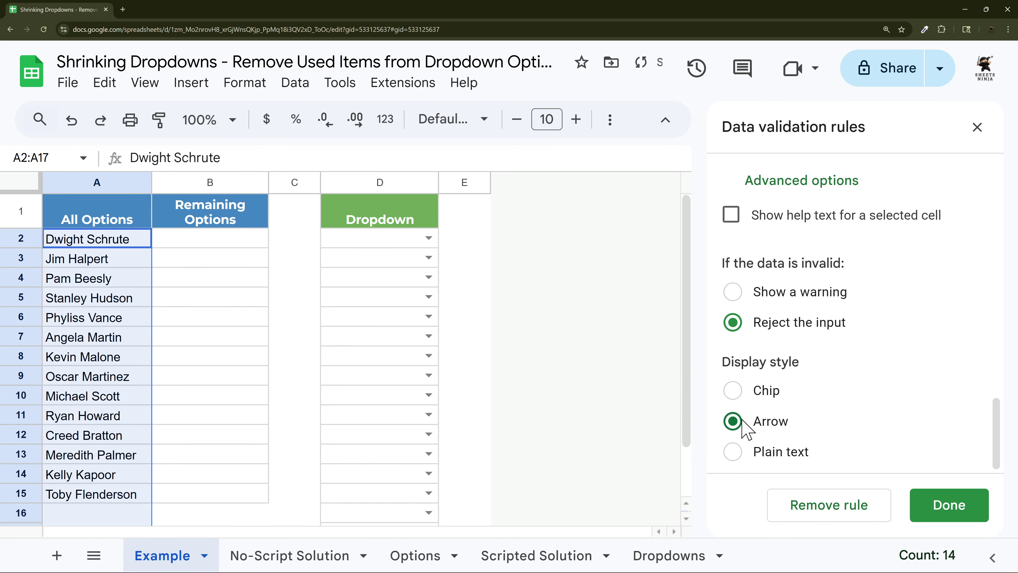
click(951, 506)
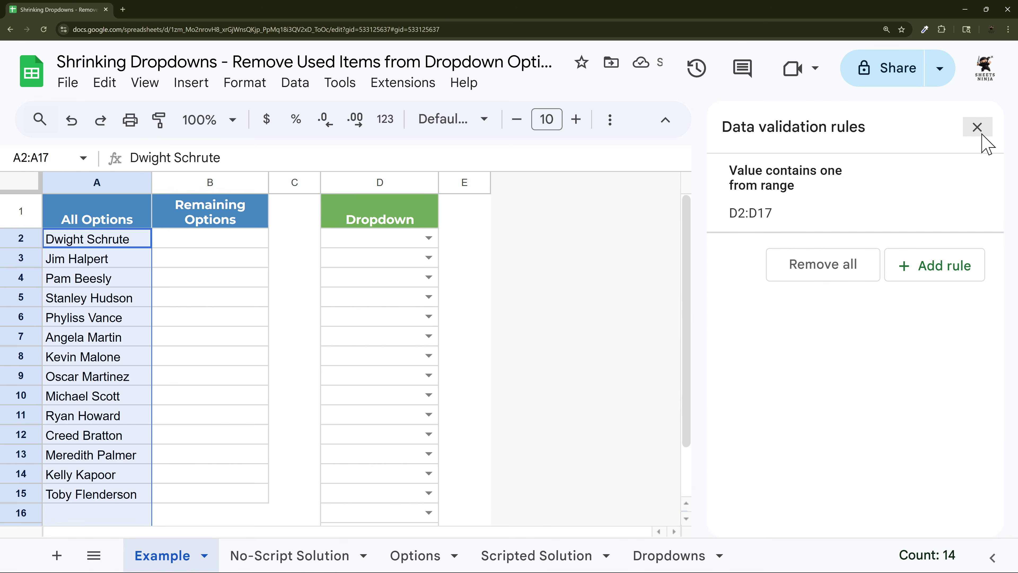
click(976, 126)
click(465, 277)
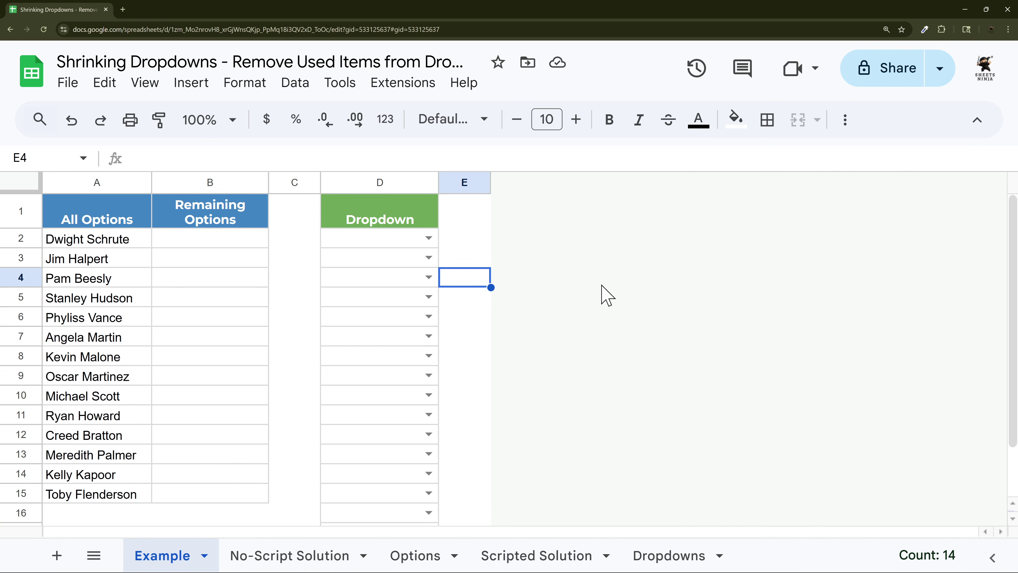
- Choose the first name in D2's dropdown and look through the choices offered in D3
click(428, 238)
click(361, 261)
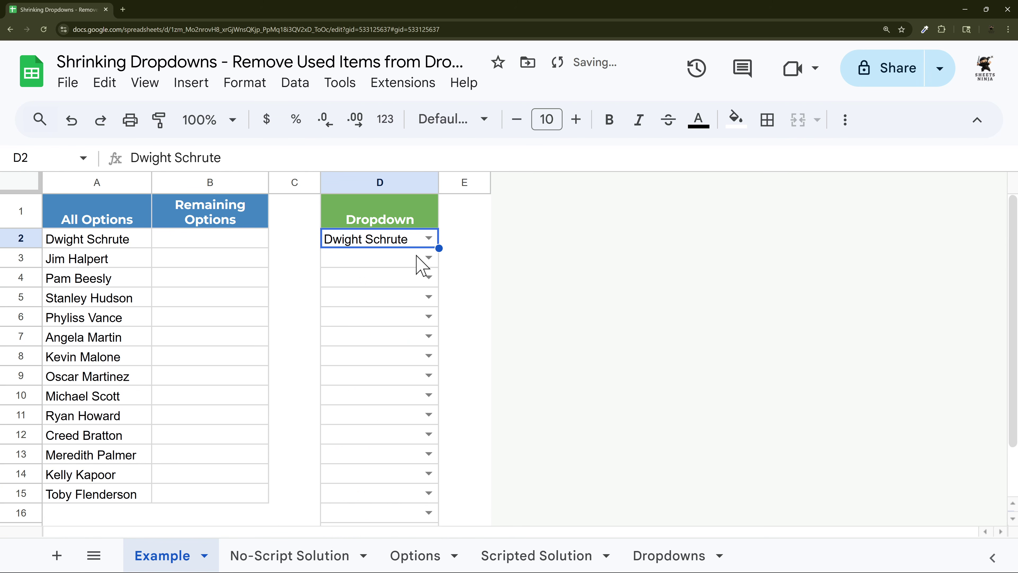
click(428, 258)
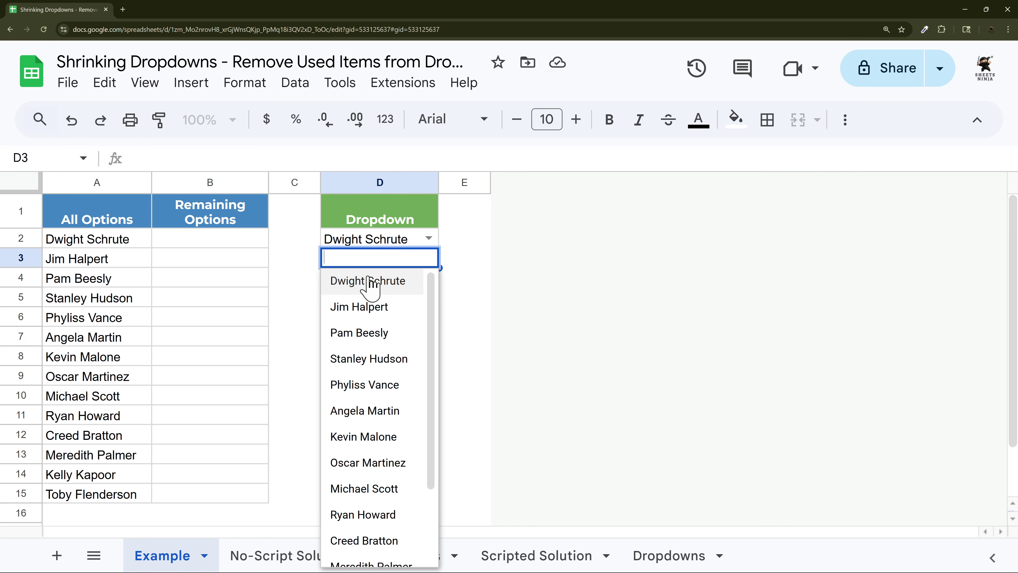
key(Escape)
- Start a FILTER formula in B2 under Remaining Options with A2:A17 as the range to filter
click(181, 243)
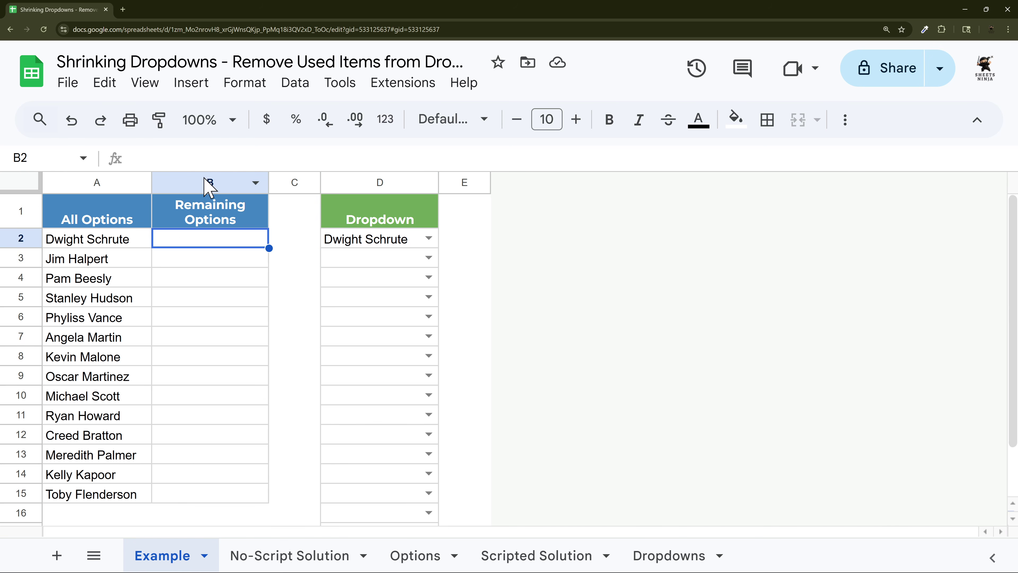
click(209, 185)
click(206, 247)
text(=filter)
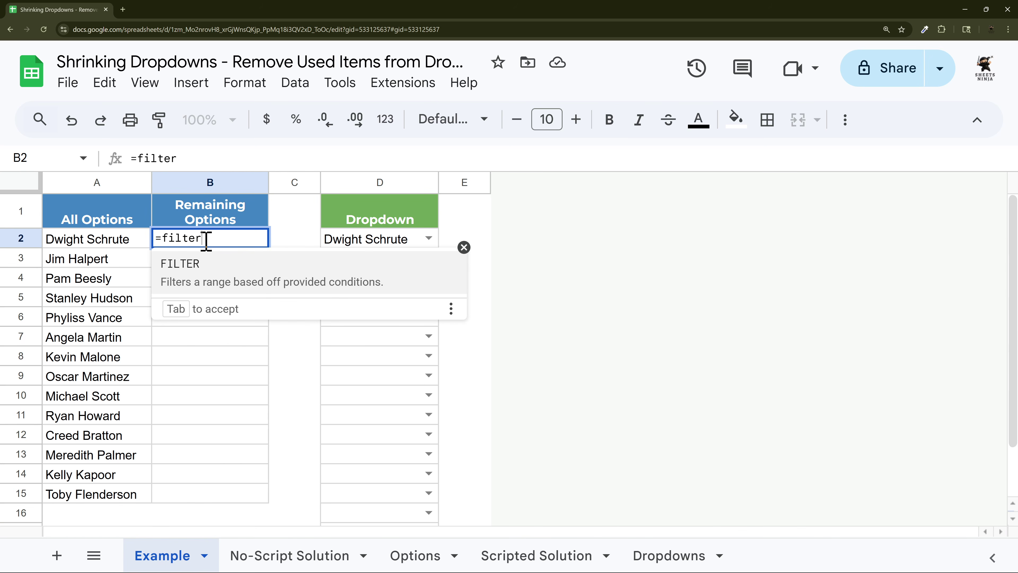
text(()
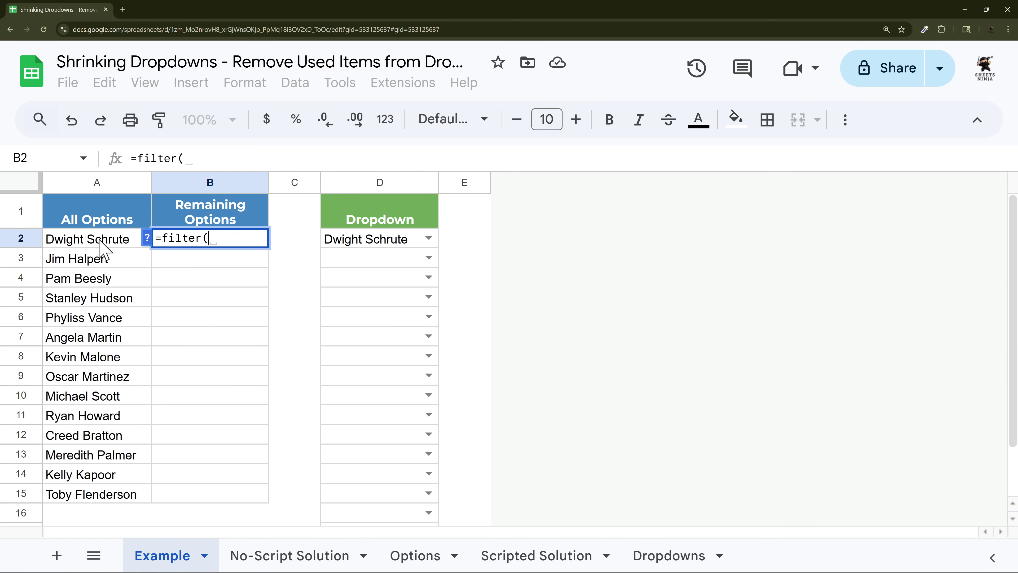
drag(100, 241, 103, 471)
scroll(240, 341, up, 2)
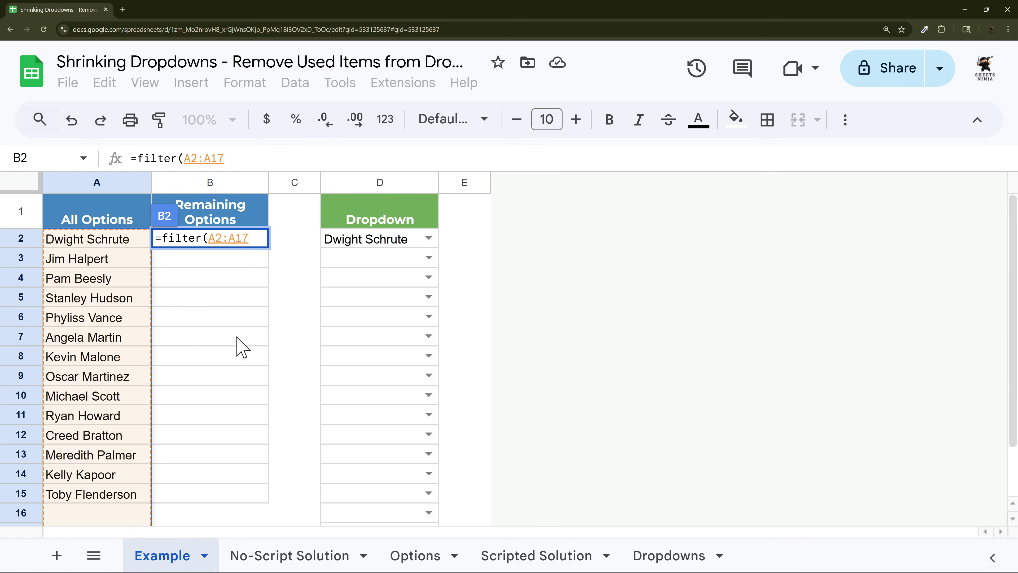
text(,)
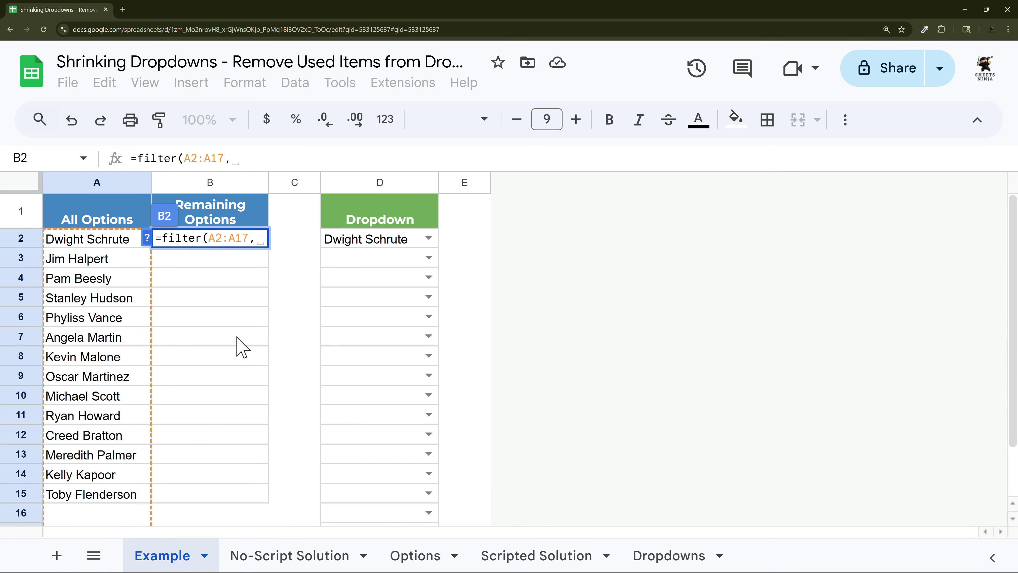
text(match()
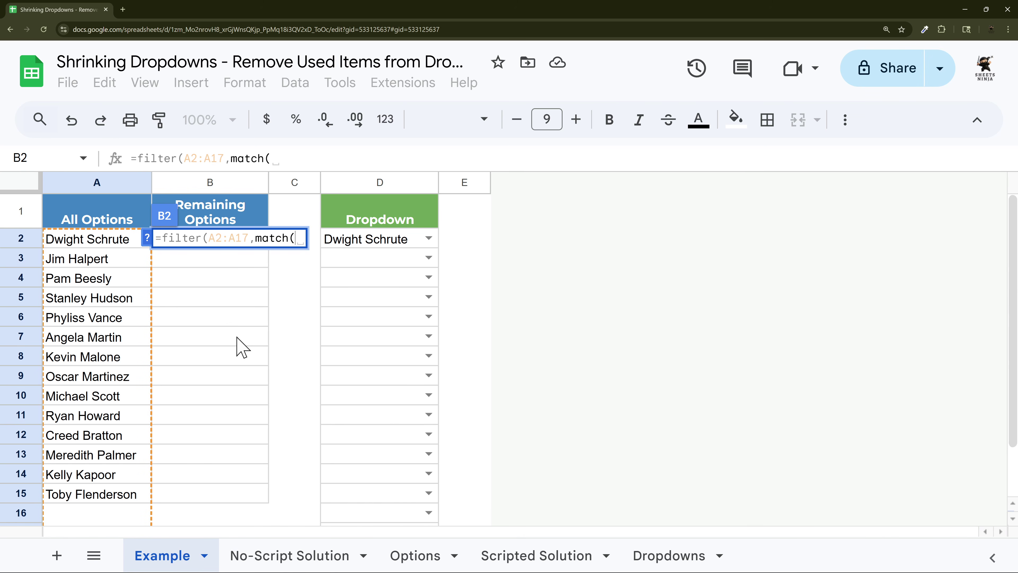
key(BackSpace)
key(BackSpace)
key(BackSpace)
key(BackSpace)
key(BackSpace)
key(BackSpace)
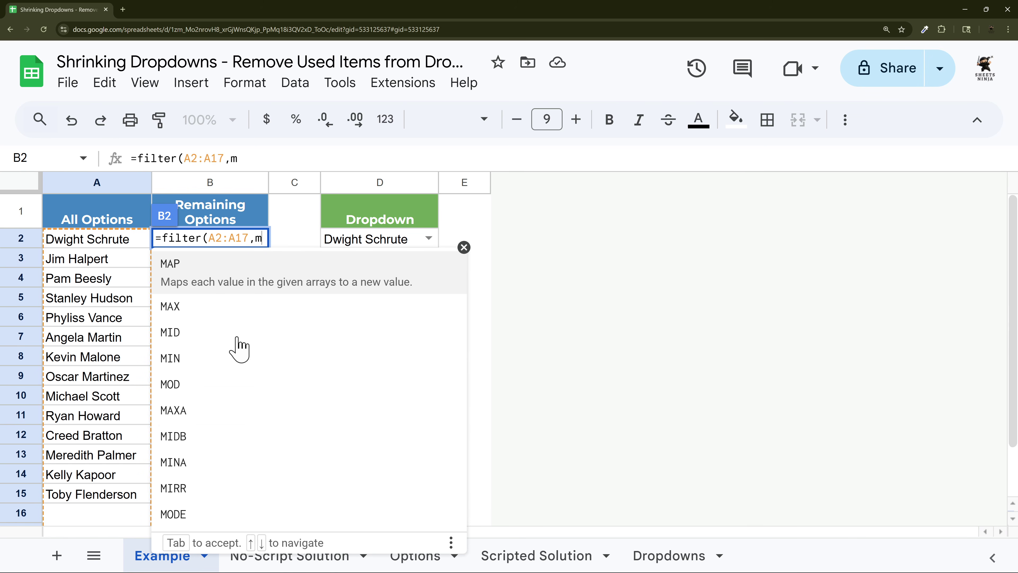
- Complete the B2 formula with the condition isna(match(A2:A17,D2:D17,0)) and enter it
text(isna()
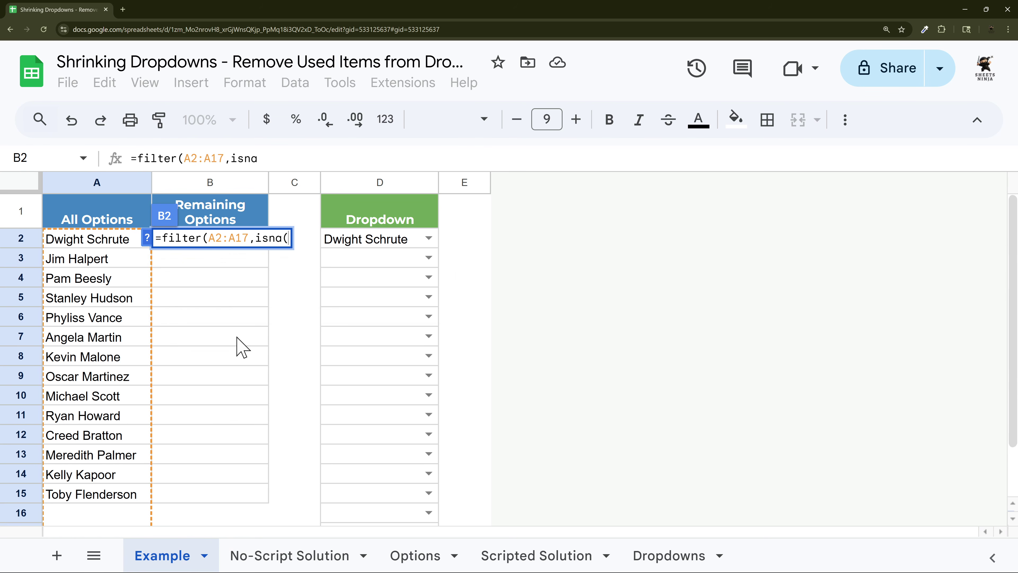
text(match()
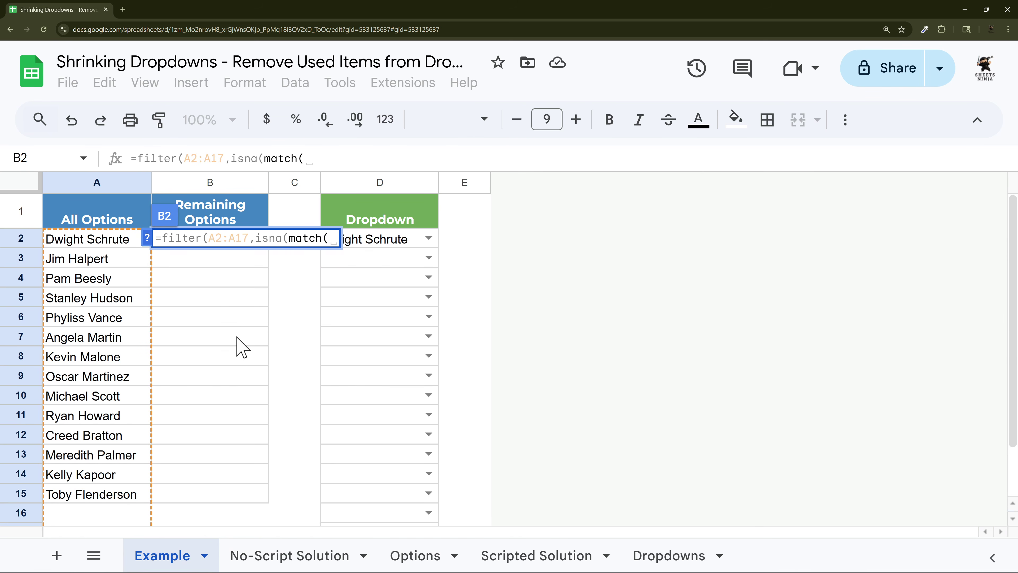
drag(114, 243, 95, 475)
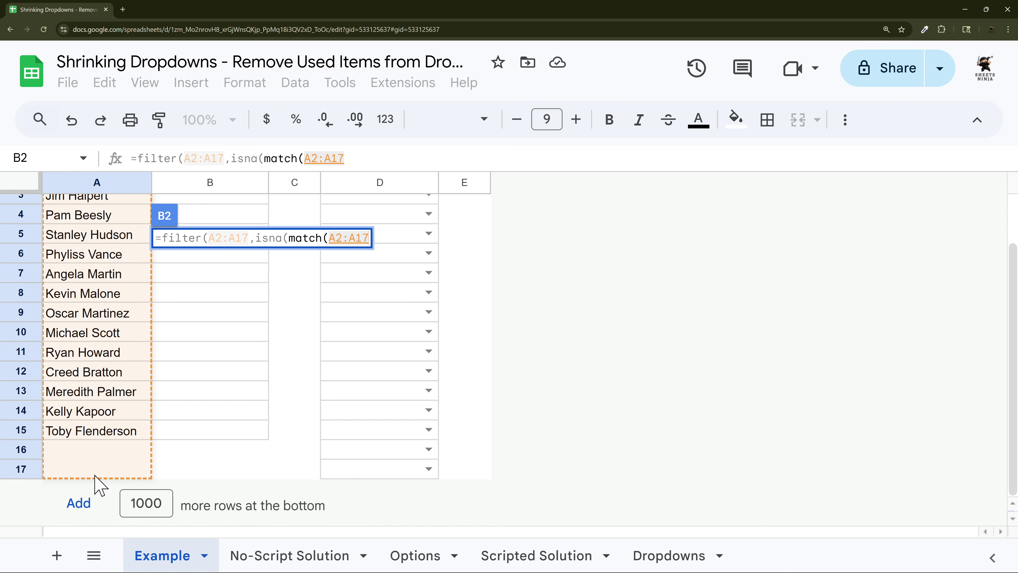
scroll(245, 285, up, 2)
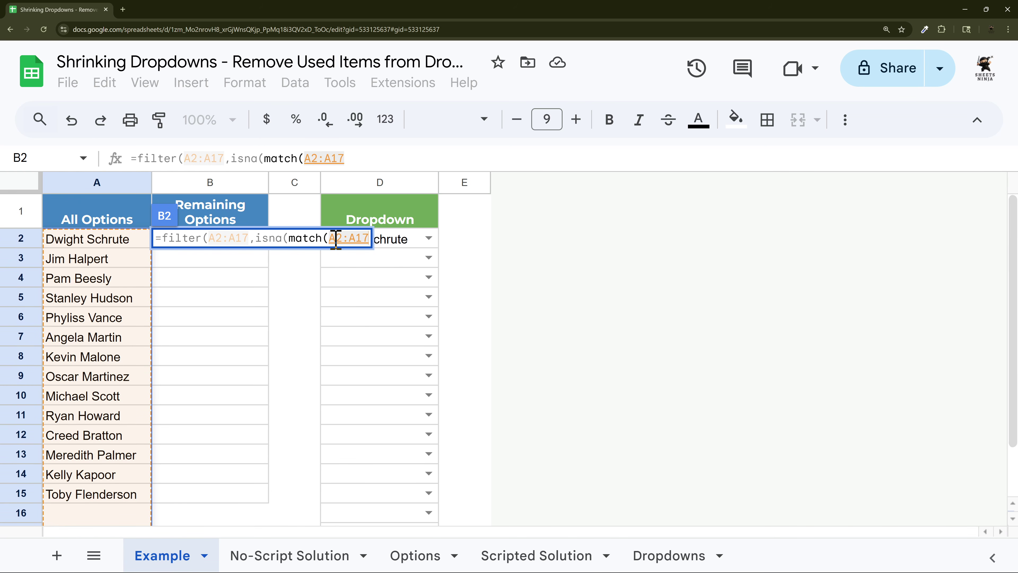
text(,)
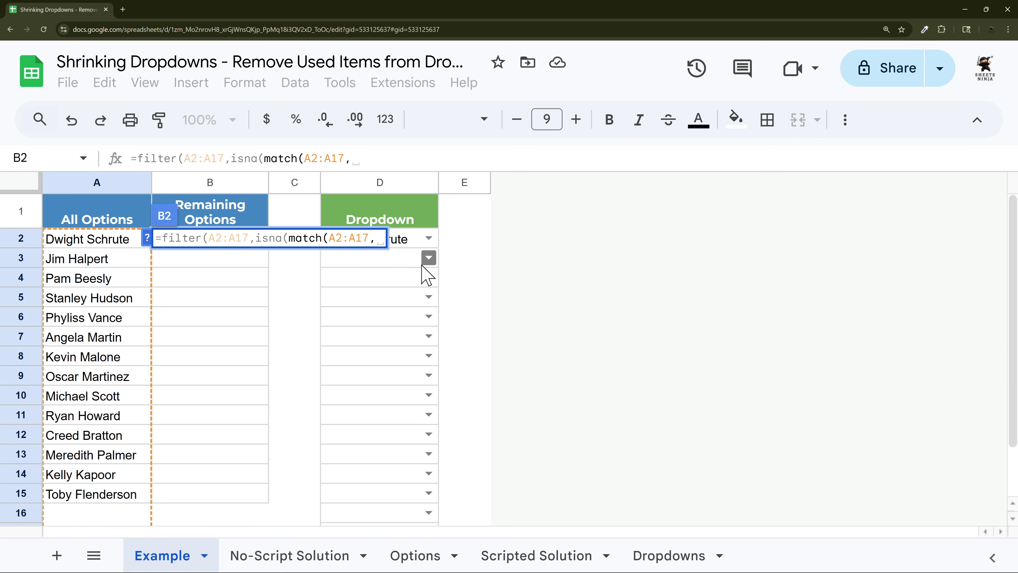
drag(410, 242, 389, 491)
scroll(422, 368, up, 2)
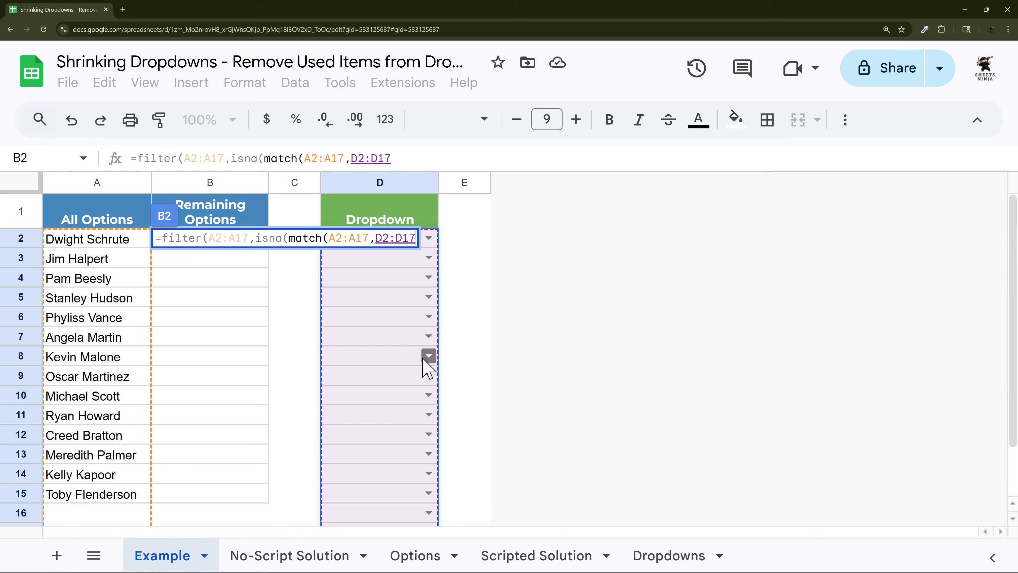
text(,0)
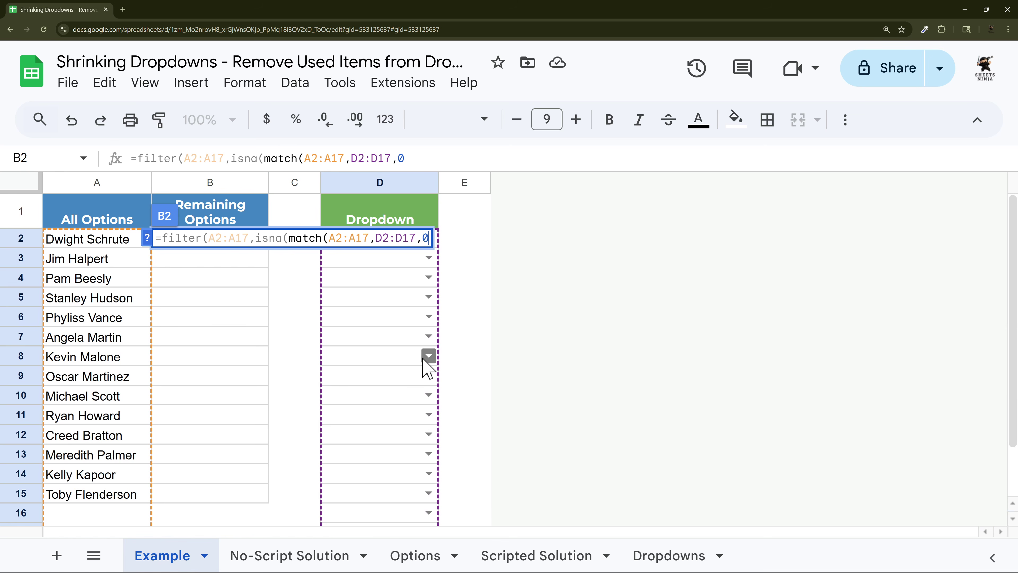
text())))
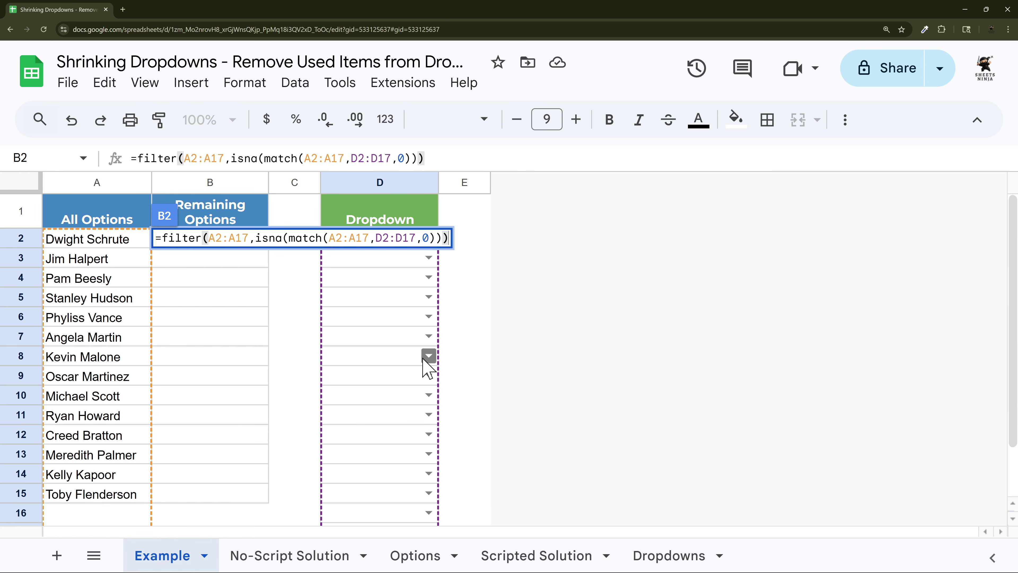
key(Return)
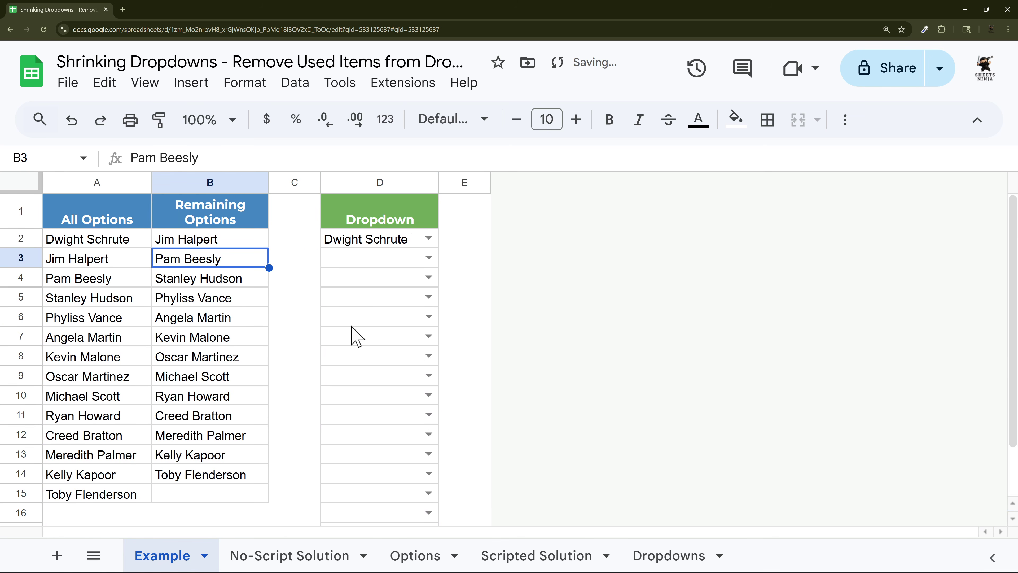
- Test the remaining options list by choosing the second name in D3's dropdown, and clear D3 again
scroll(133, 295, down, 1)
scroll(132, 295, up, 1)
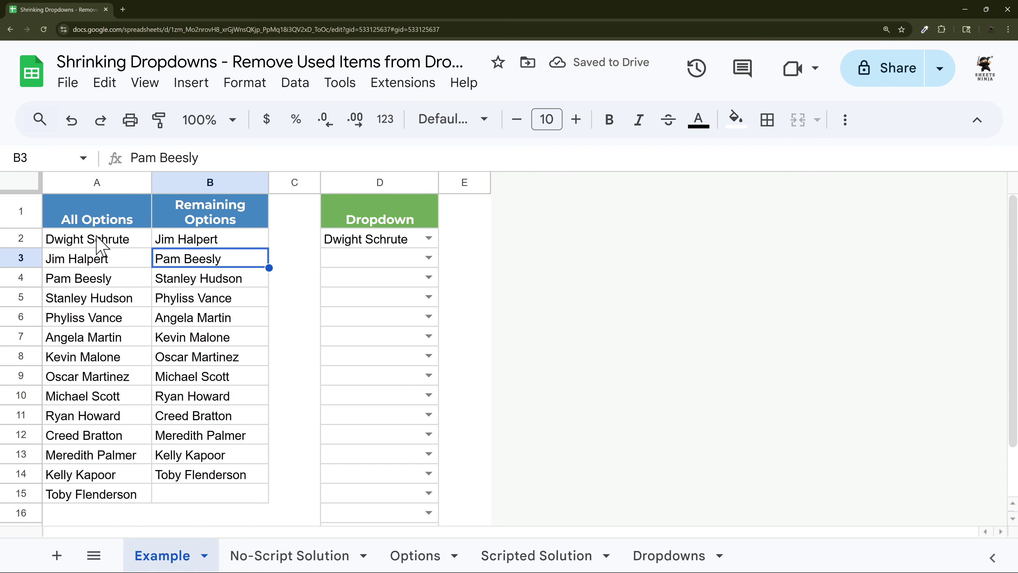
drag(97, 238, 105, 517)
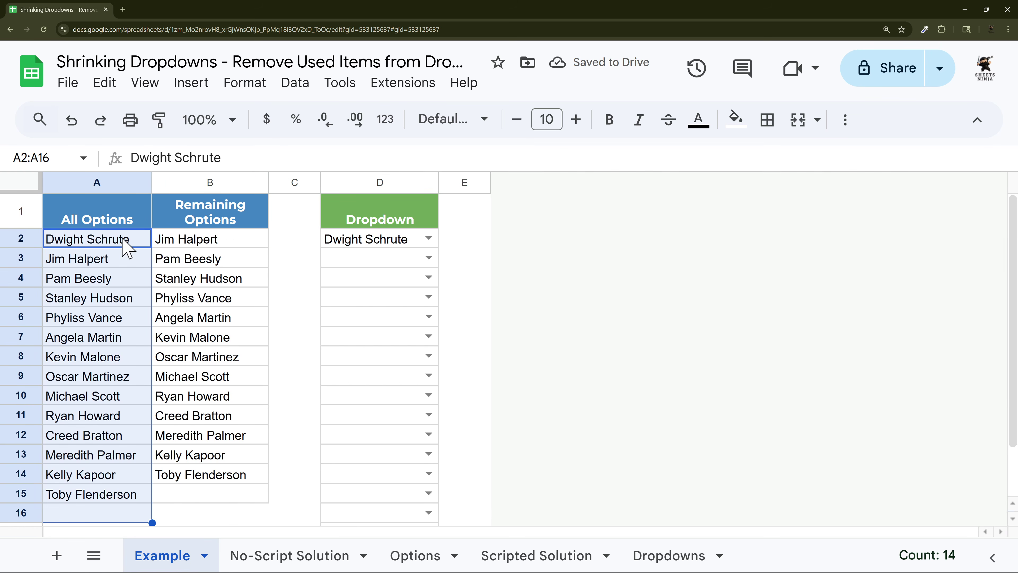
click(429, 258)
click(361, 311)
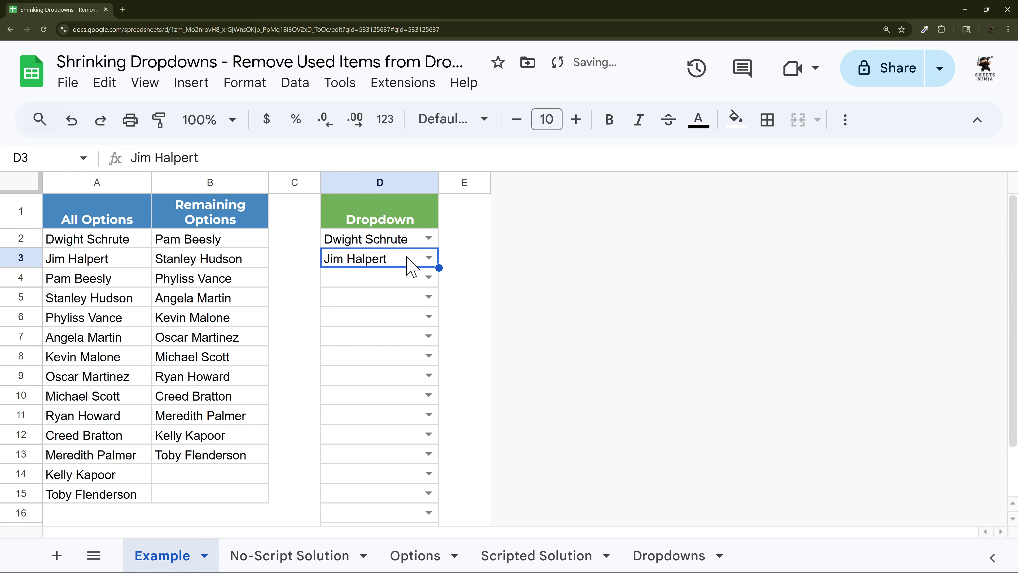
key(Delete)
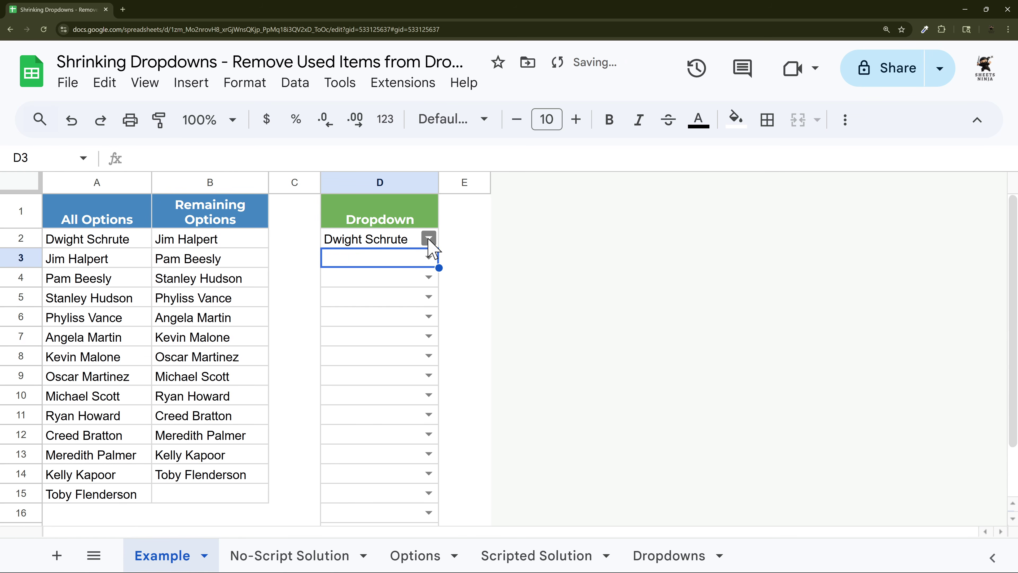
- Change the source range of D2's dropdown rule to the remaining options, =Example!$B$2:$B$17
click(428, 238)
scroll(404, 448, down, 3)
click(409, 548)
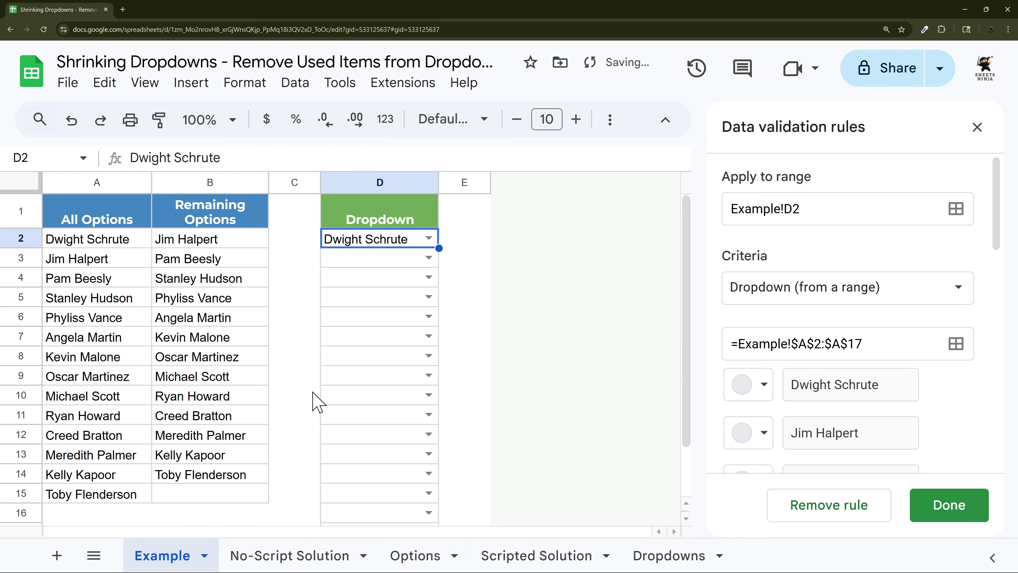
click(810, 344)
key(BackSpace)
text(B)
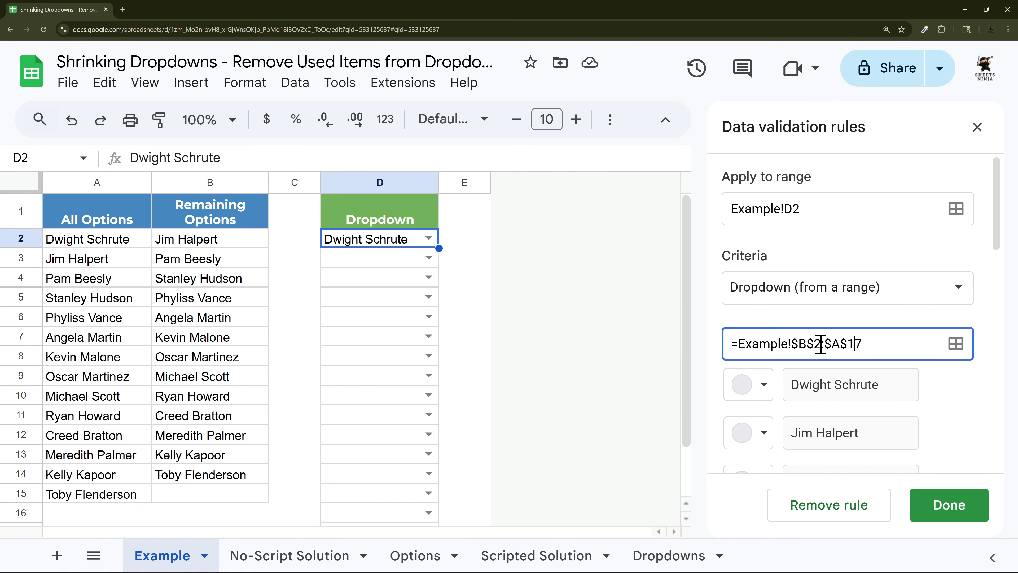
- Extend the dropdown rule's applied range to D2:D17 on the Example sheet and save the rule
click(829, 209)
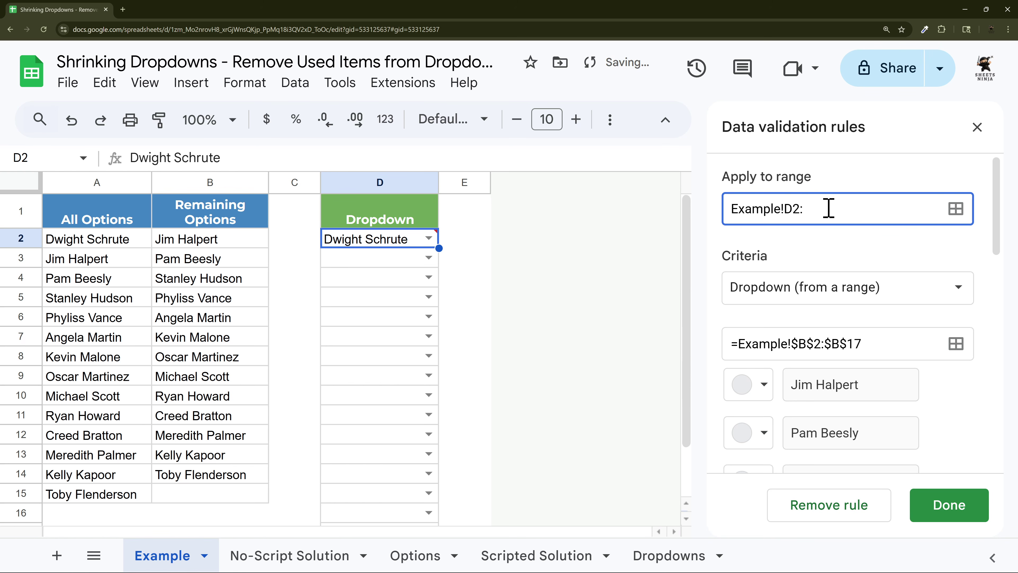
text(D)
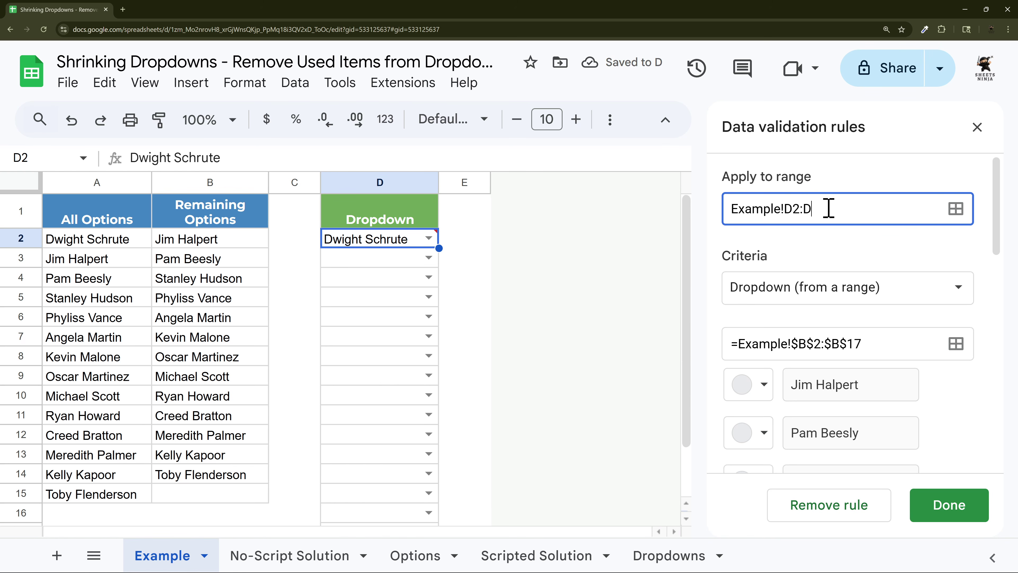
click(949, 506)
click(504, 339)
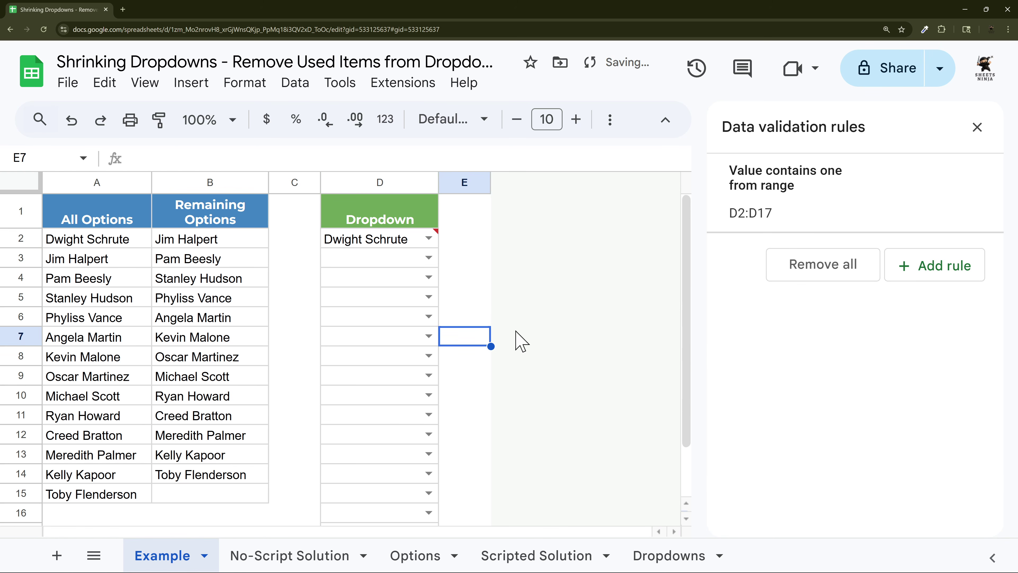
- Look through the choices in D3's dropdown and choose the first remaining name
click(429, 257)
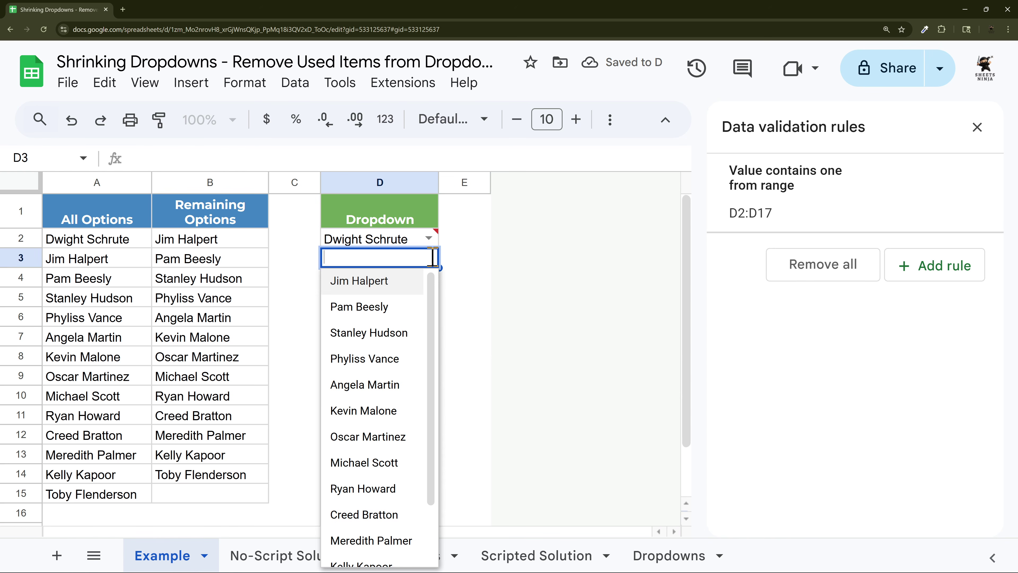
scroll(391, 400, down, 5)
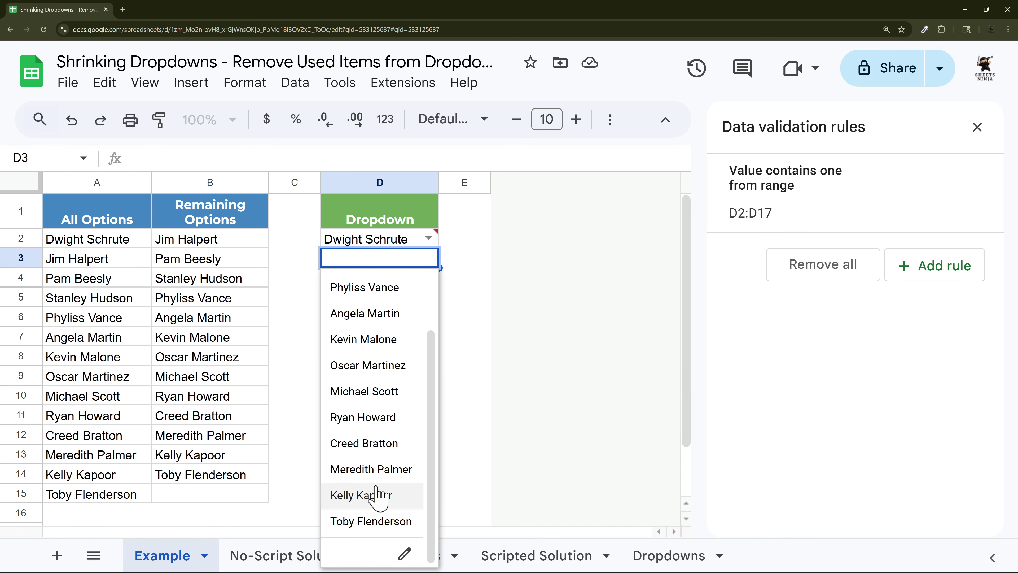
scroll(382, 481, up, 5)
click(359, 280)
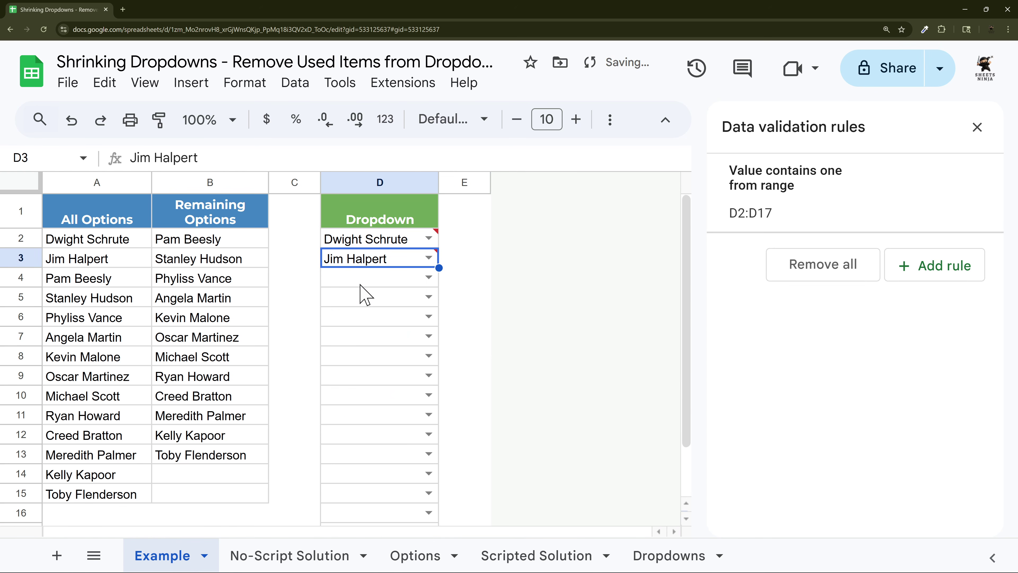
- Review D4's dropdown choices, and choose the first remaining name in both D4 and D5
click(415, 282)
scroll(387, 386, down, 2)
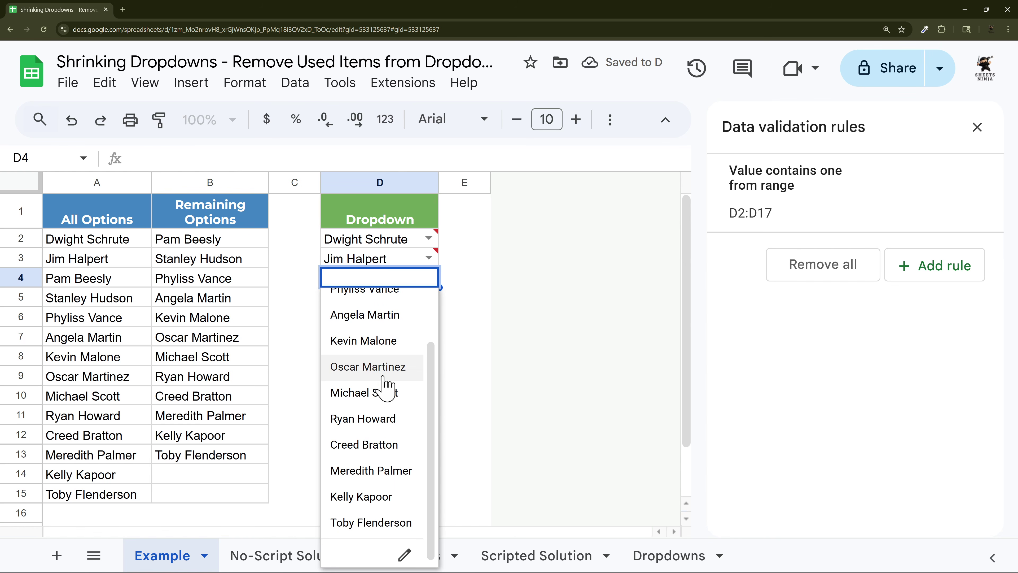
scroll(383, 428, up, 2)
scroll(365, 461, down, 2)
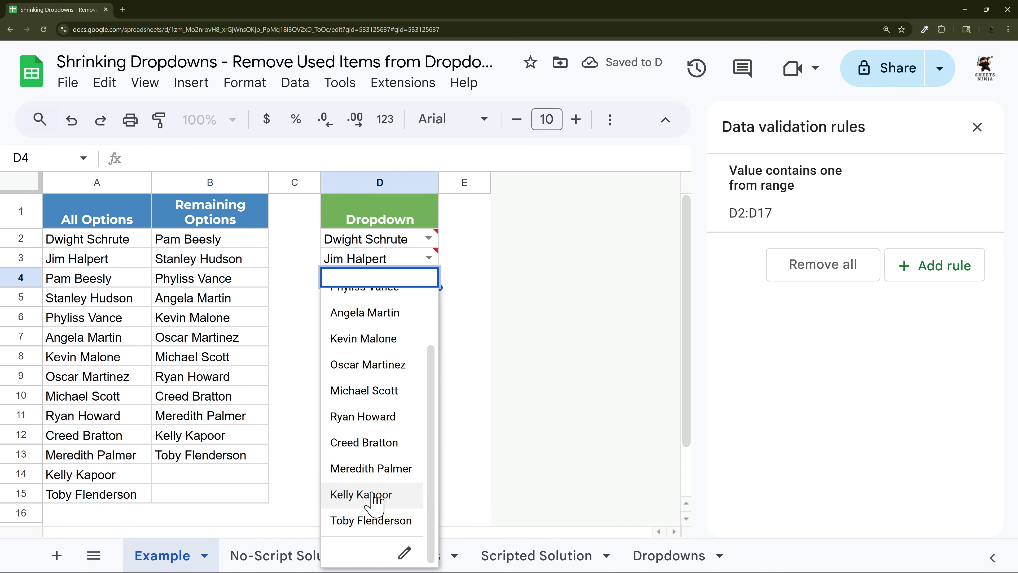
scroll(367, 396, up, 2)
click(358, 300)
click(428, 297)
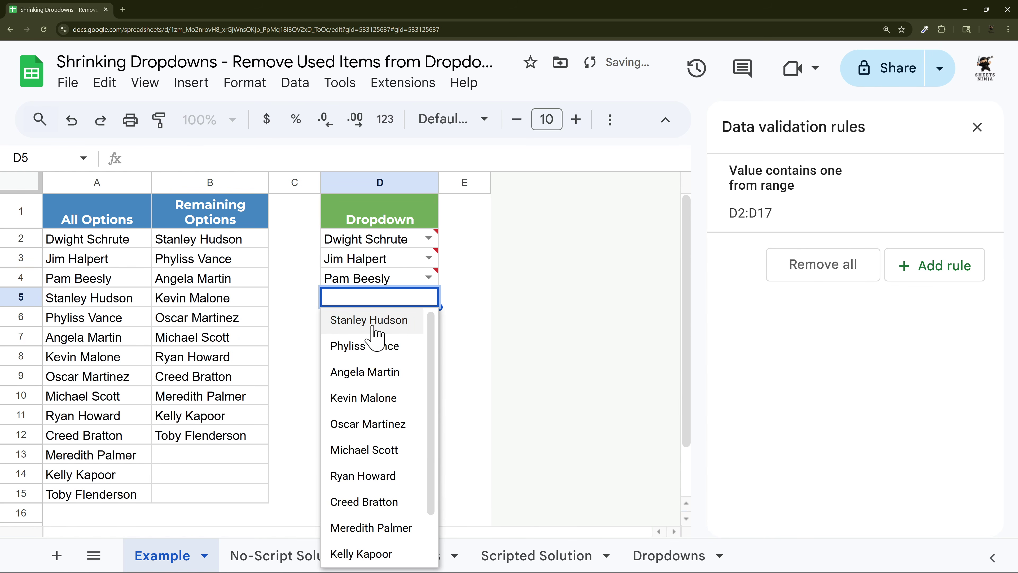
click(365, 326)
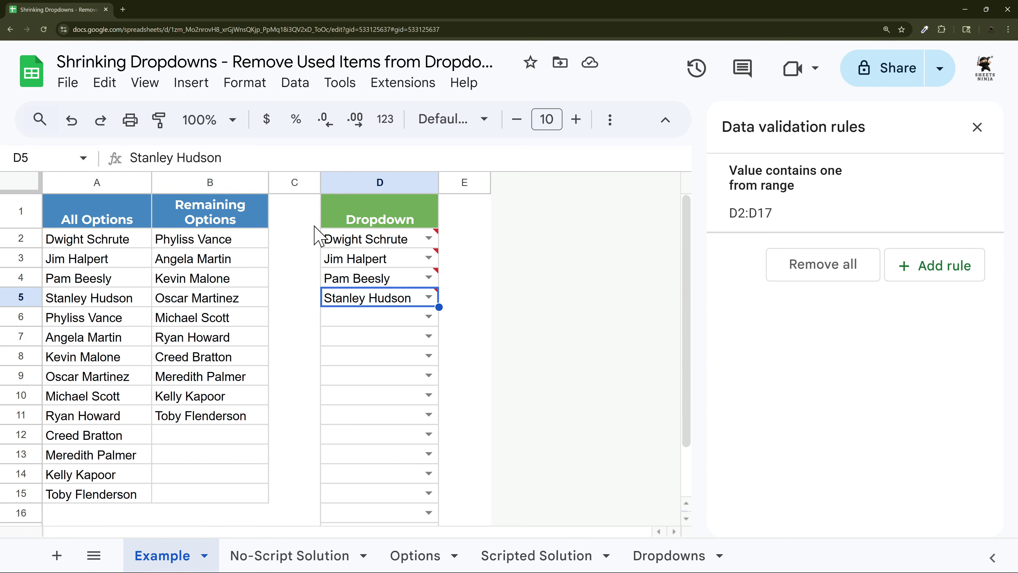
- Examine the validation markers and their notes on the filled dropdown cells D2 and D3
mouse_move(407, 239)
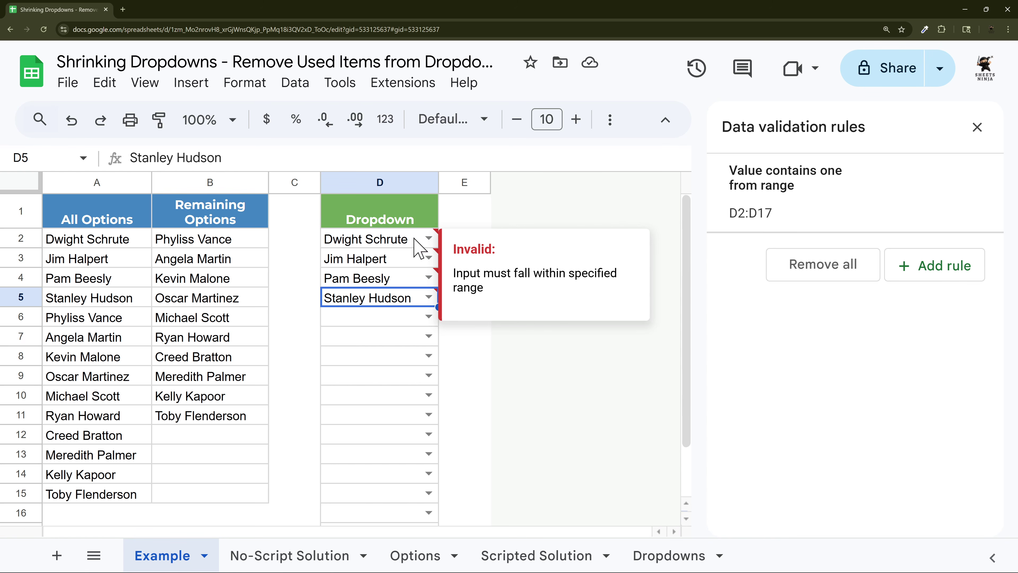
click(401, 264)
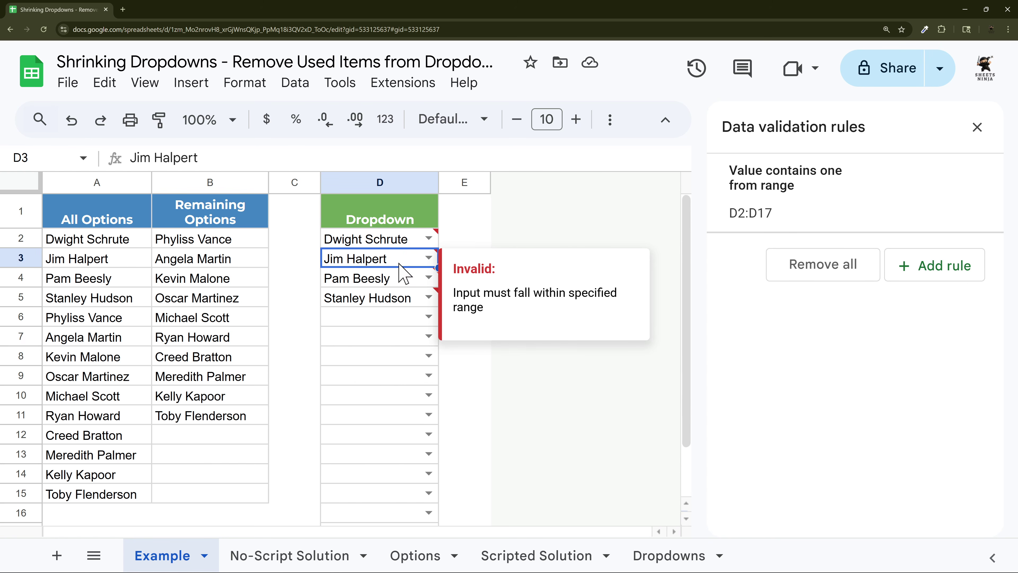
click(480, 414)
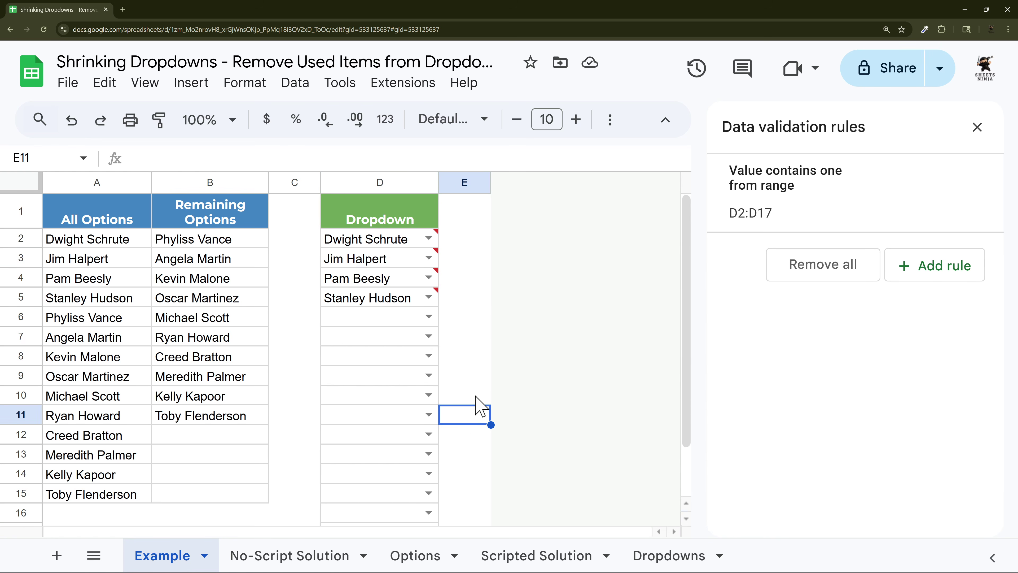
mouse_move(429, 267)
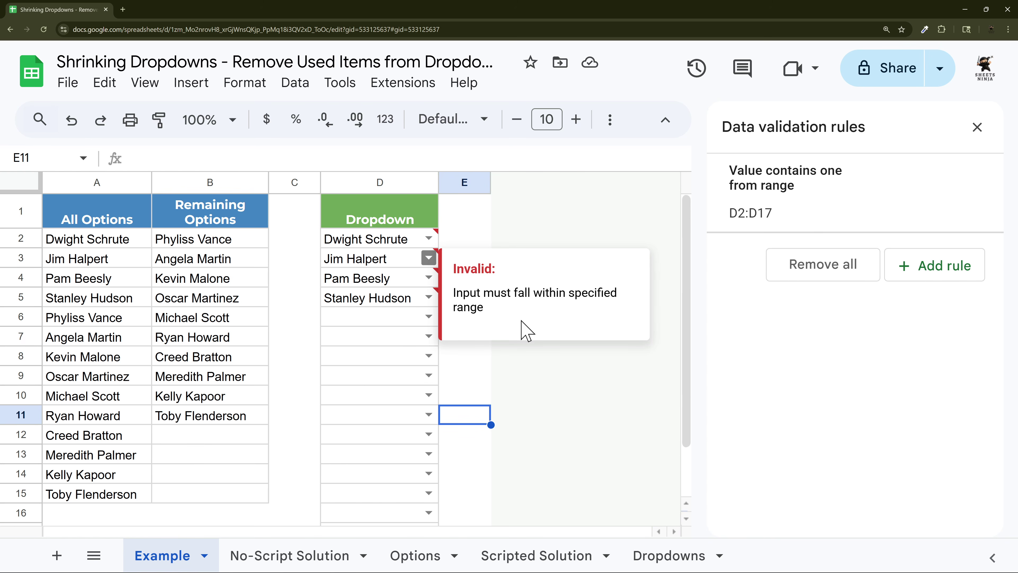
click(428, 237)
click(461, 375)
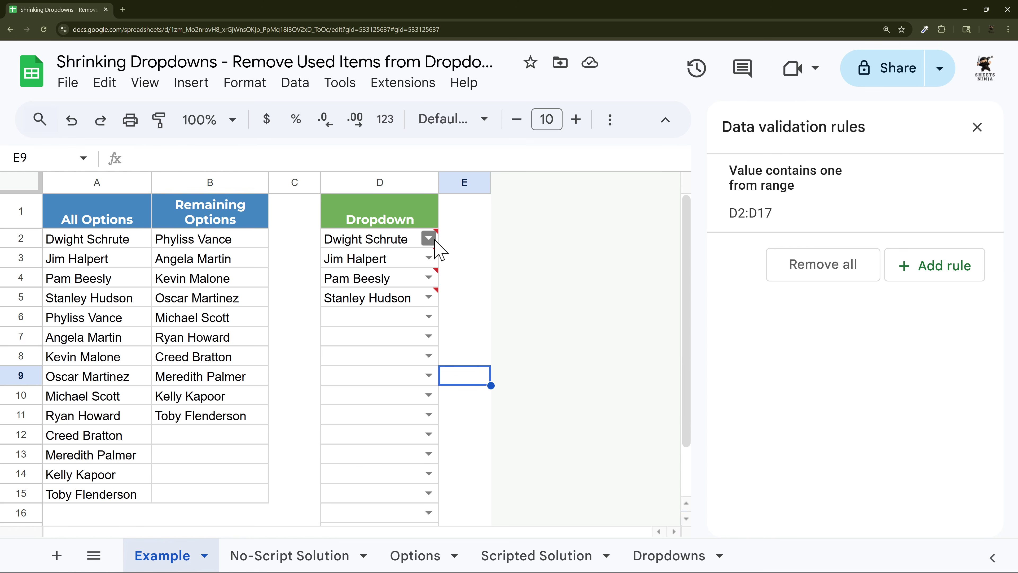
- Set the D2:D17 dropdown rule to show a warning for invalid data and save it
click(800, 211)
scroll(810, 329, down, 1)
scroll(810, 329, down, 10)
click(801, 454)
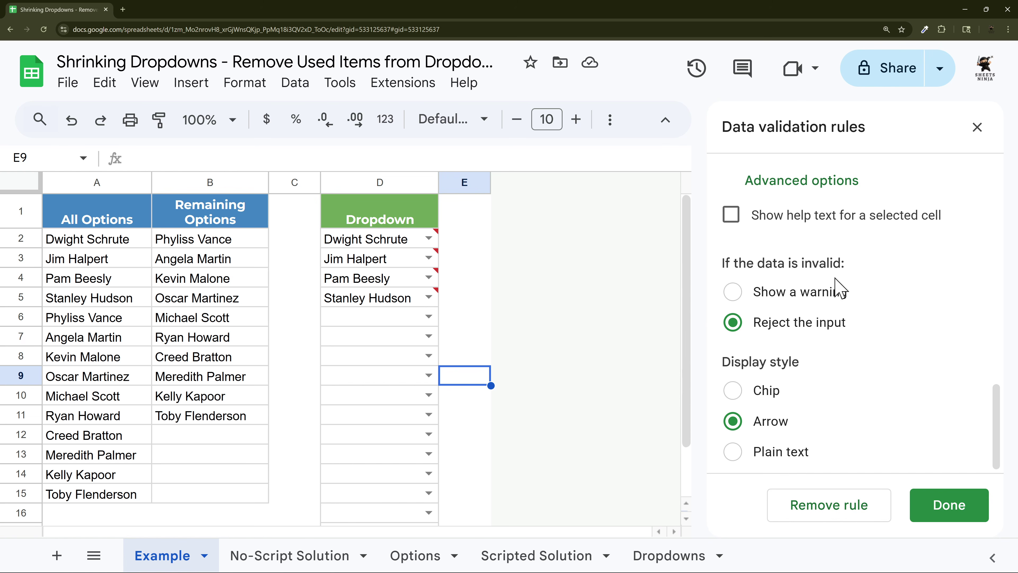
click(733, 292)
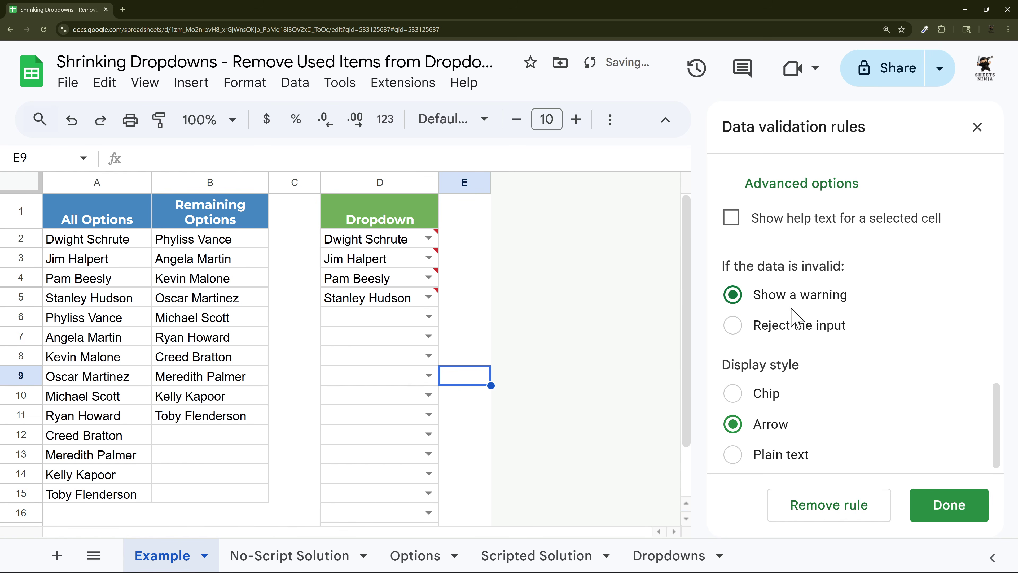
scroll(812, 255, up, 10)
click(940, 512)
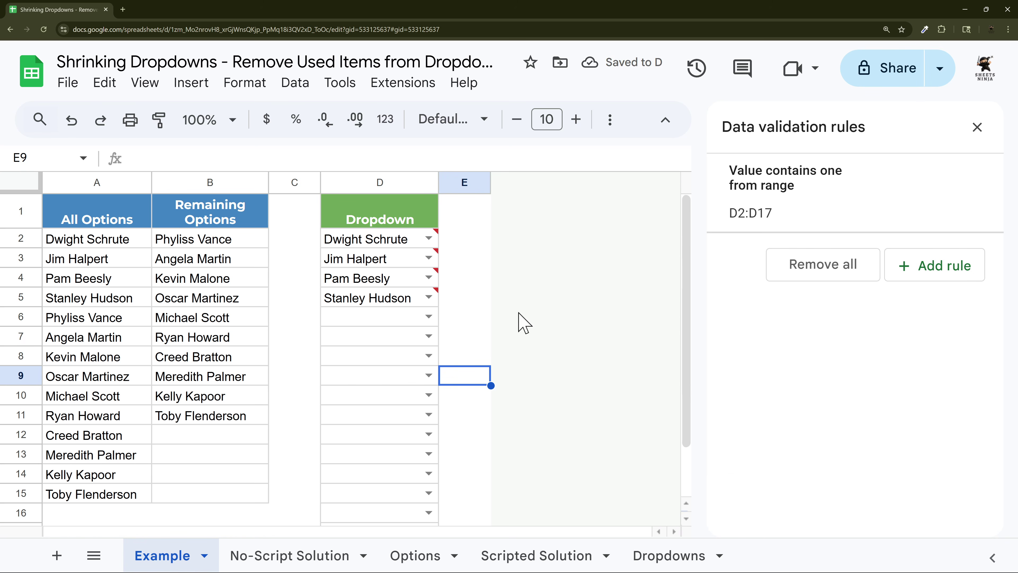
- Look over columns A to D of the Example sheet and view the No-Script Solution sheet
mouse_move(383, 264)
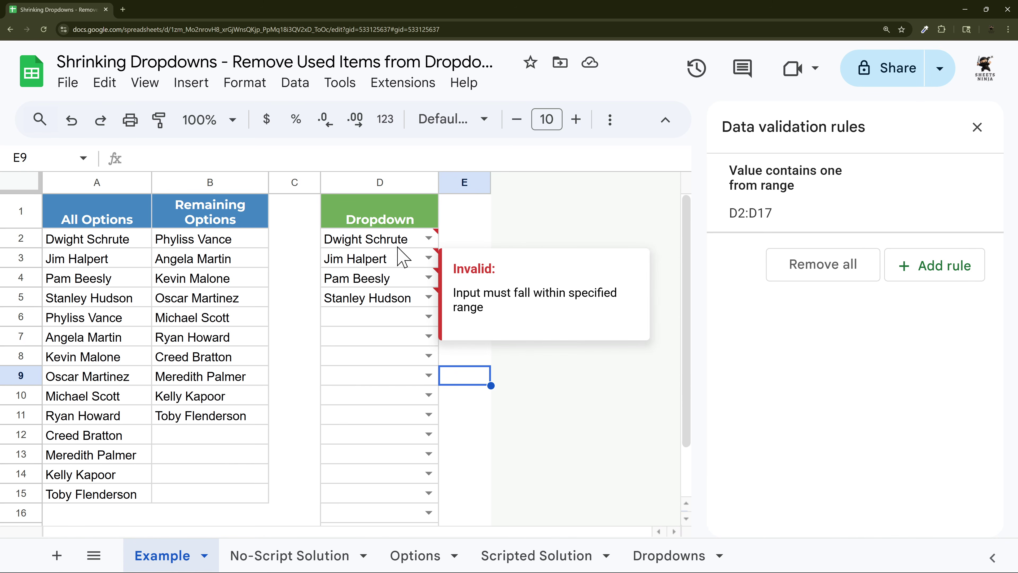
drag(96, 182, 381, 177)
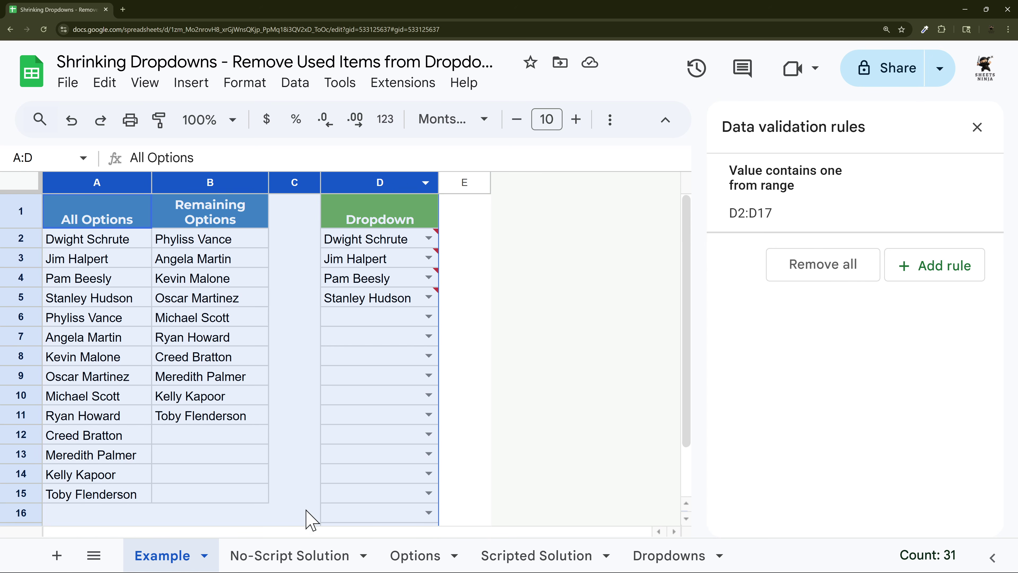
click(313, 555)
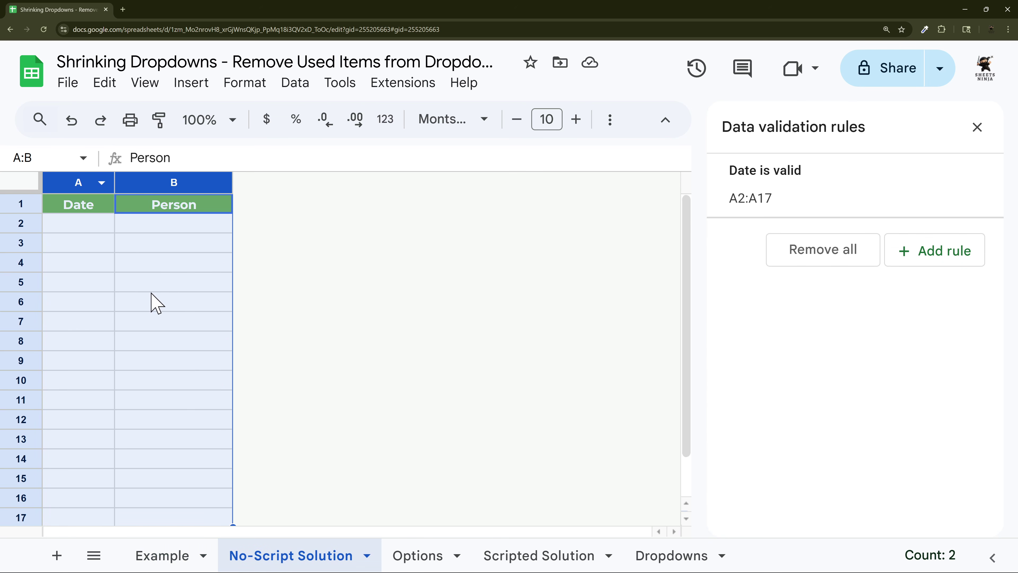
- Start a FILTER formula in B2 of the Options sheet with the open-ended A2:A as the range to filter
click(417, 558)
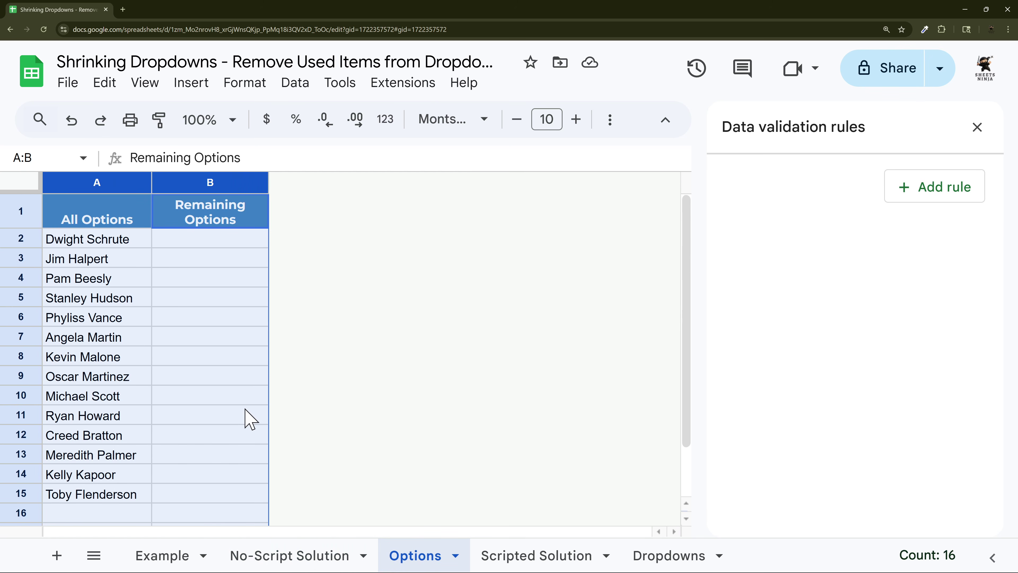
click(187, 240)
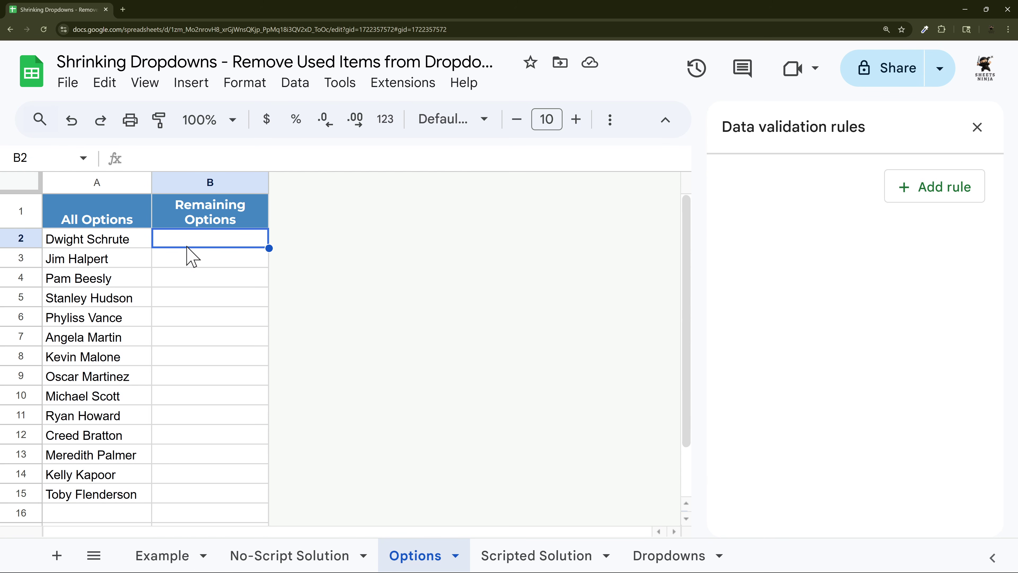
text(=filter()
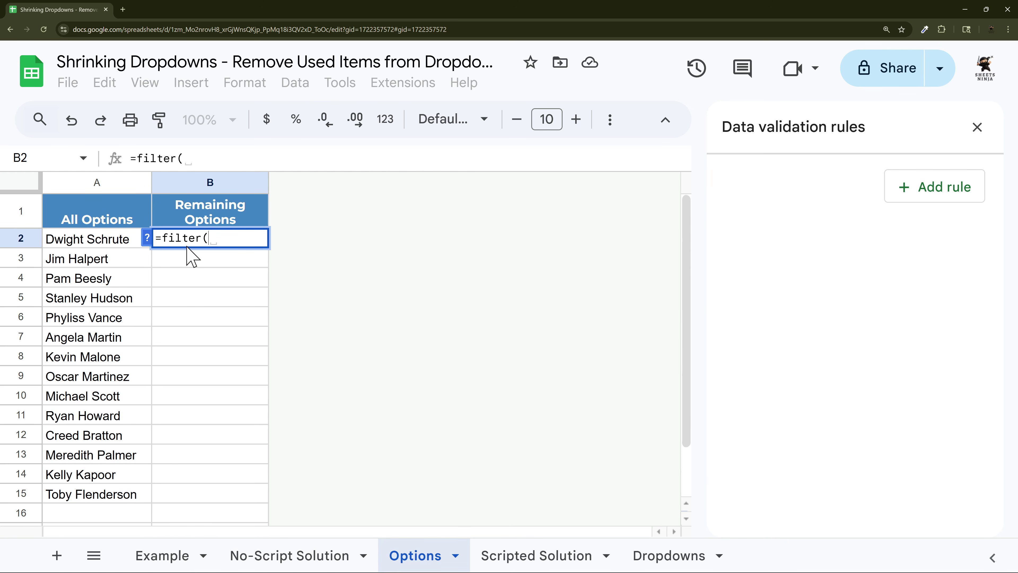
drag(72, 241, 74, 469)
scroll(248, 232, up, 2)
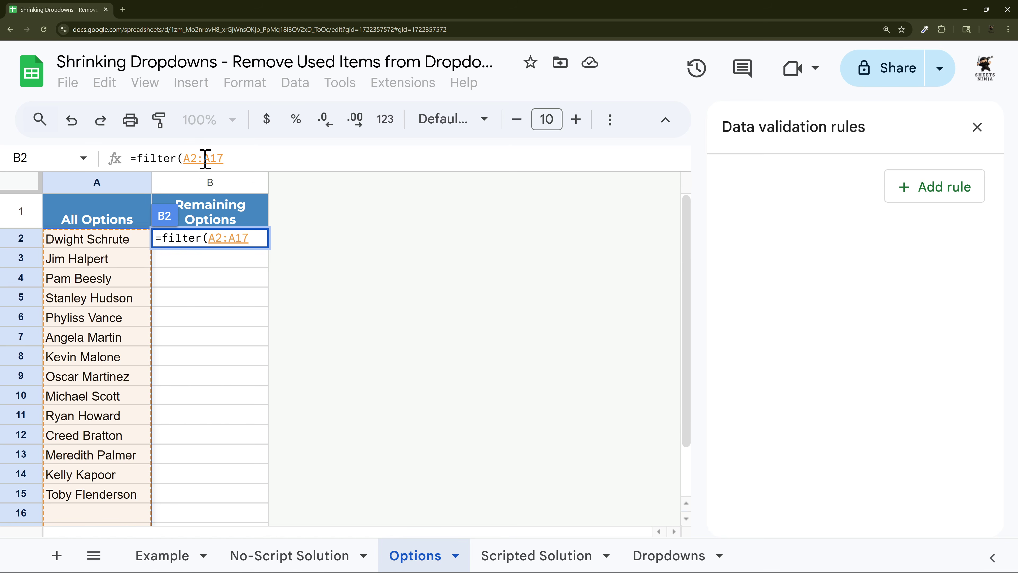
drag(212, 157, 271, 156)
key(BackSpace)
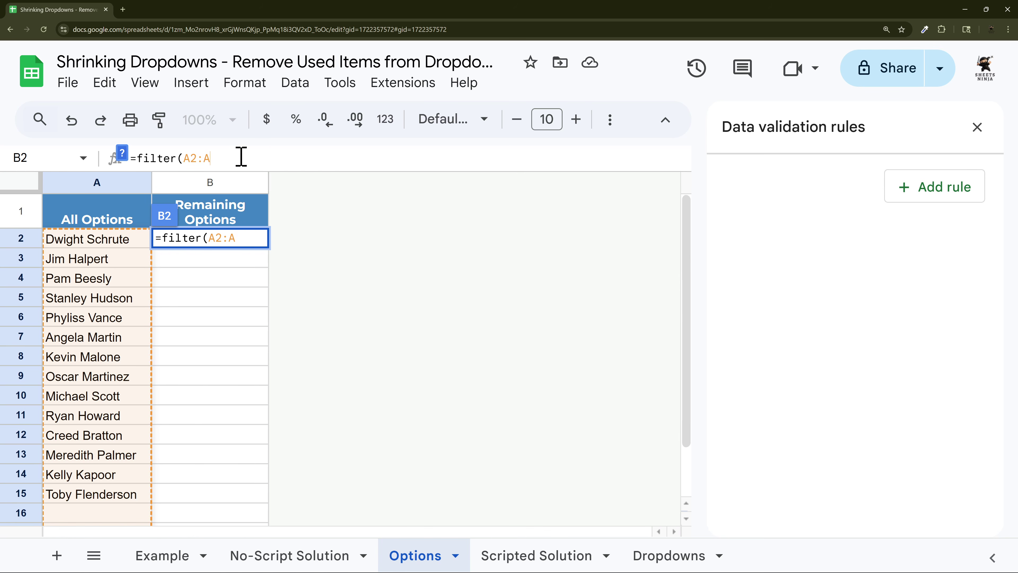
text(, )
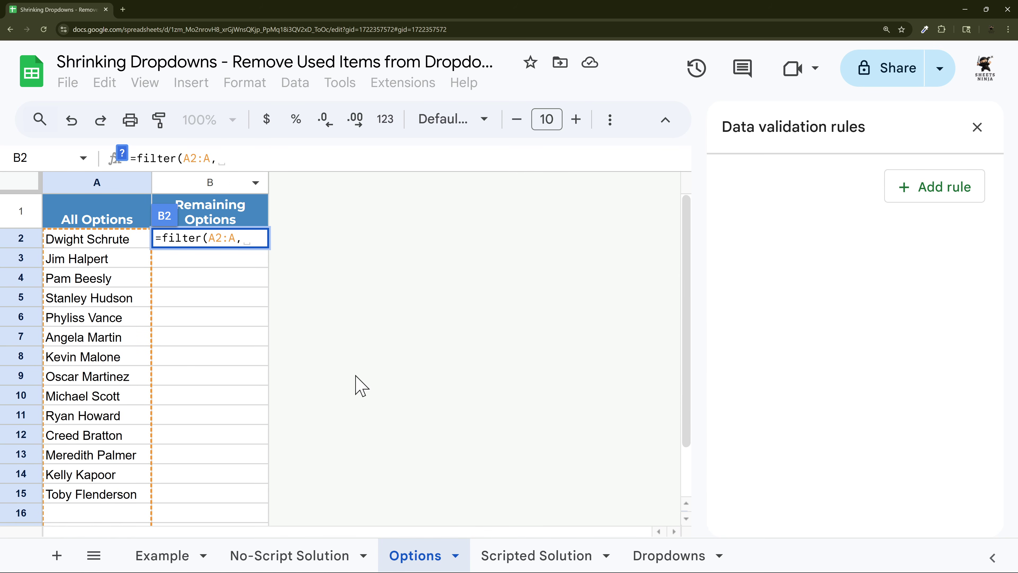
- Begin the filter condition with isna(match( and A2:A as the values to look up
text(isna)
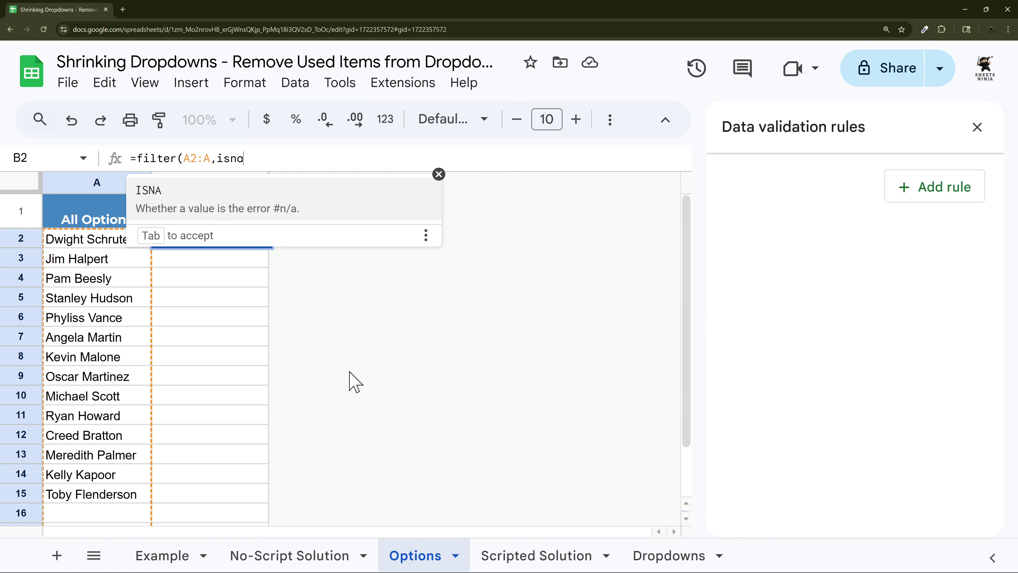
text((match()
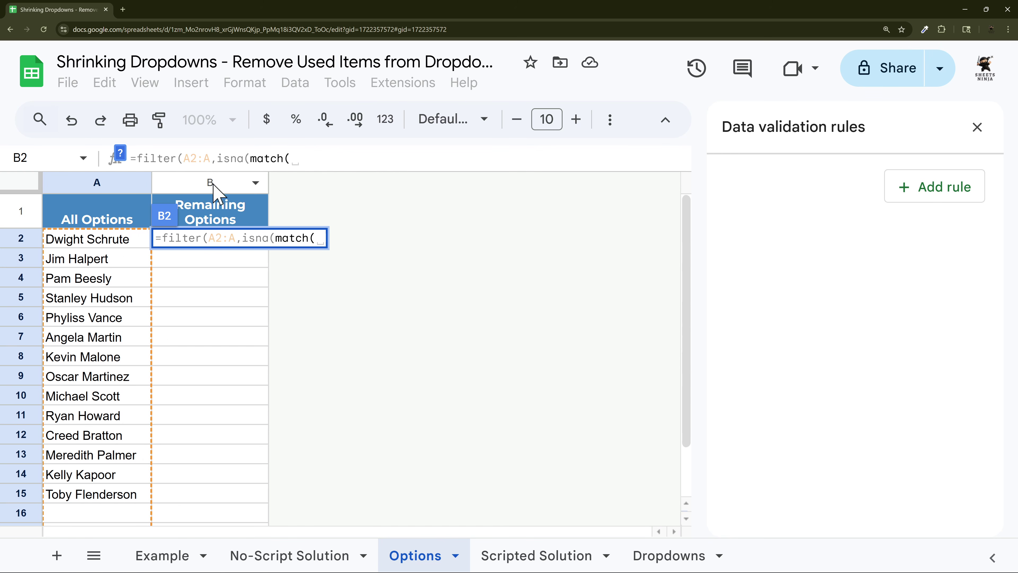
text(A2:A,)
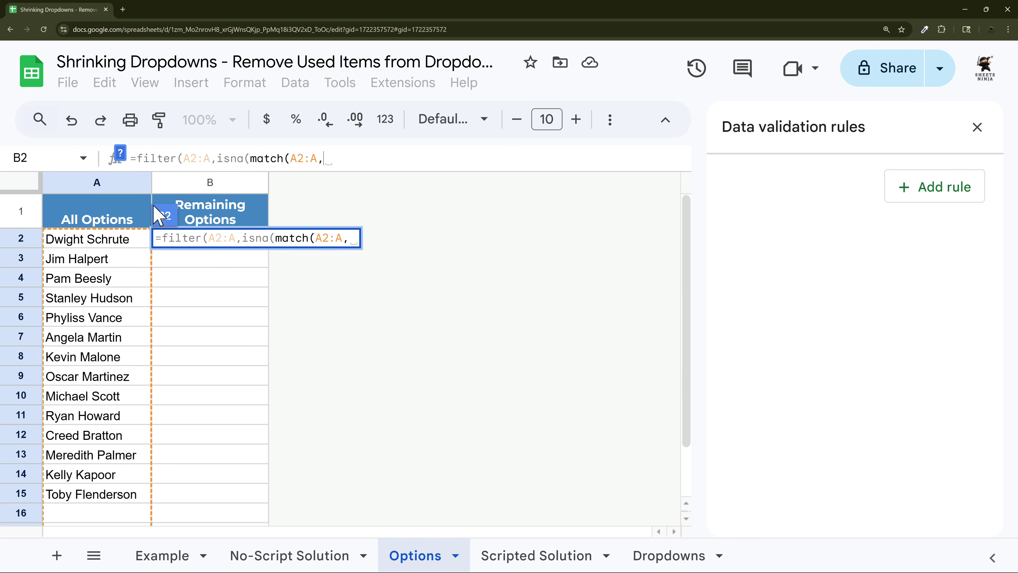
- Add the open-ended Person column range 'No-Script Solution'!B2:B as the range that MATCH searches
click(300, 557)
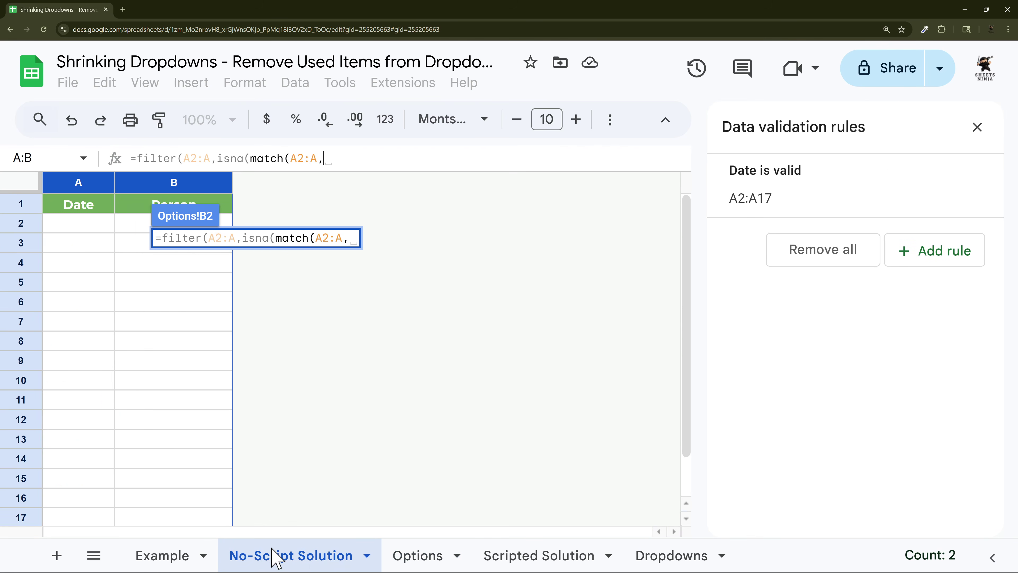
drag(132, 226, 139, 370)
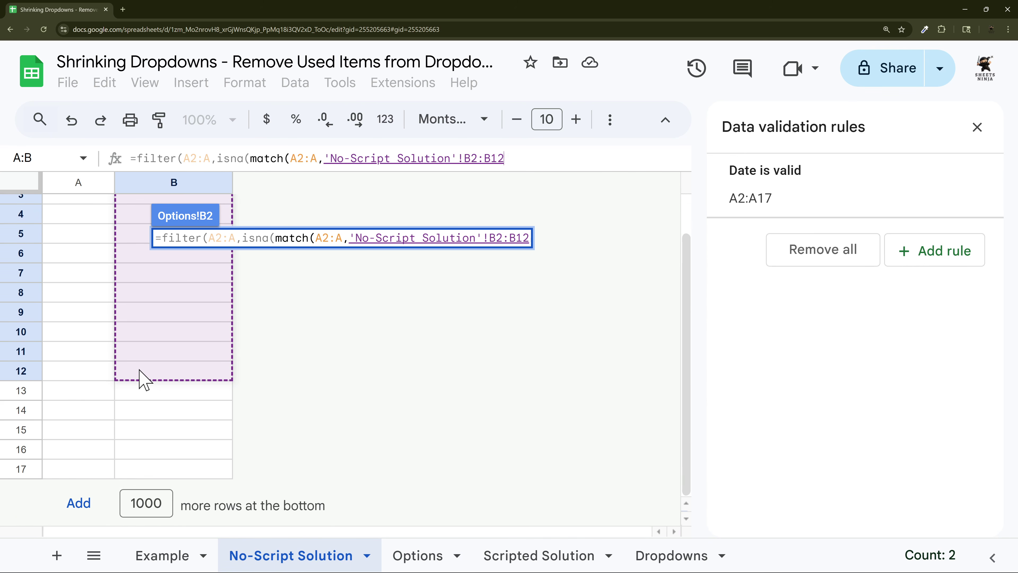
click(526, 166)
key(BackSpace)
key(BackSpace)
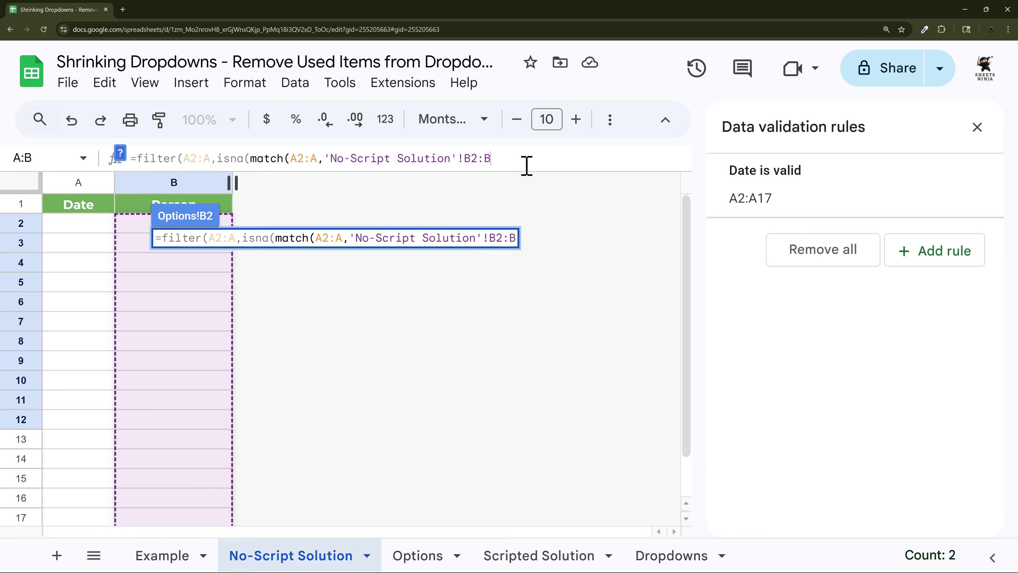
- Complete the B2 filter formula with the exact-match type 0 for MATCH and all closing parentheses
text(,0))
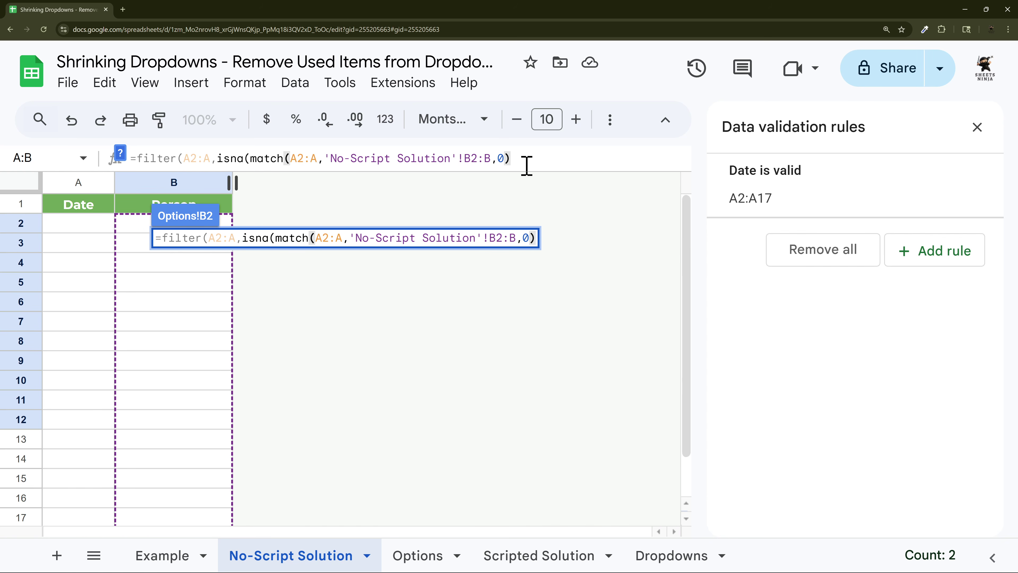
text()))
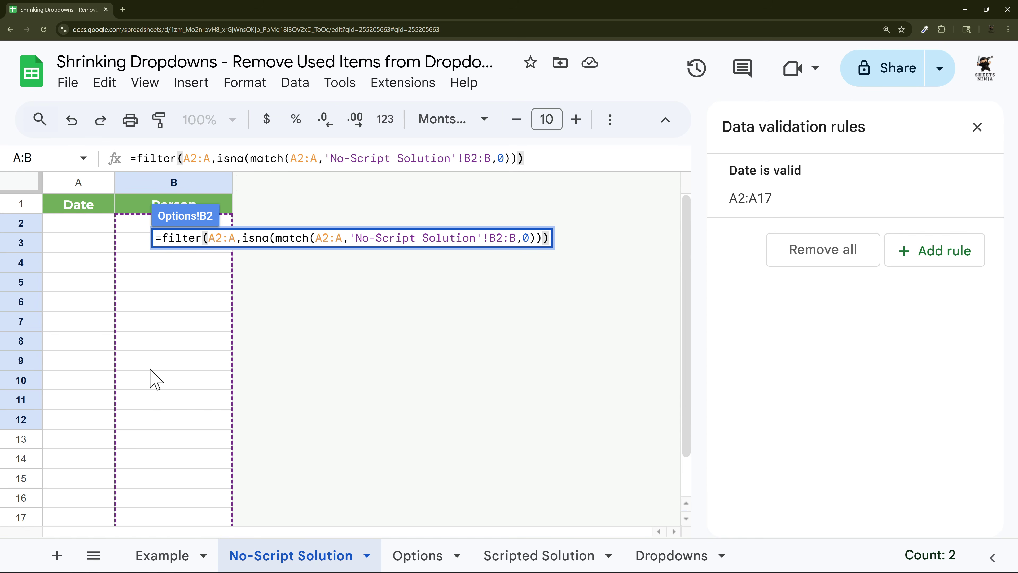
key(Return)
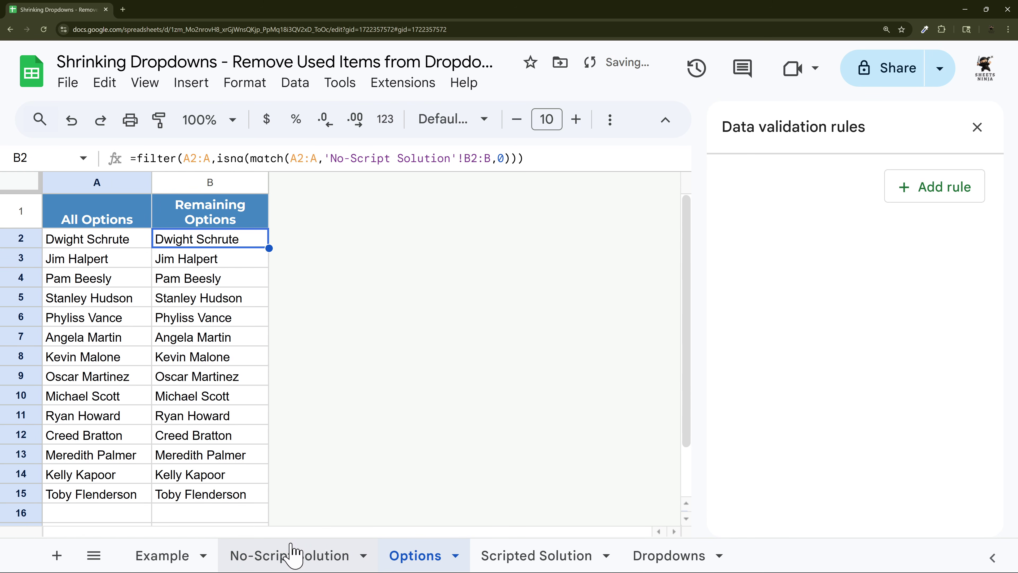
- Enter the first name from All Options in B2 of the No-Script Solution sheet, and check the All Options and Remaining Options columns
click(148, 240)
click(289, 555)
click(172, 223)
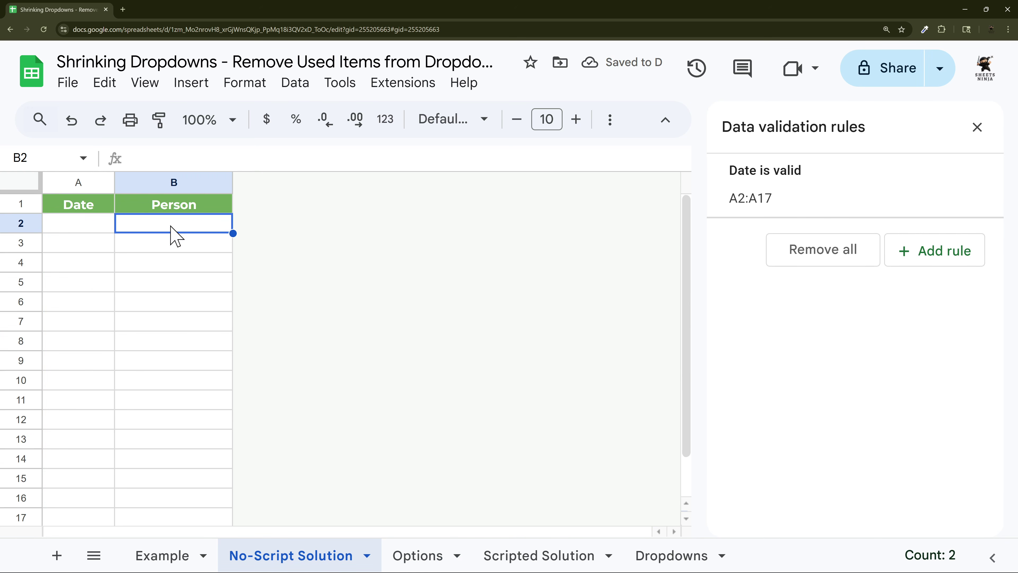
text(Dwight Schrute)
click(415, 555)
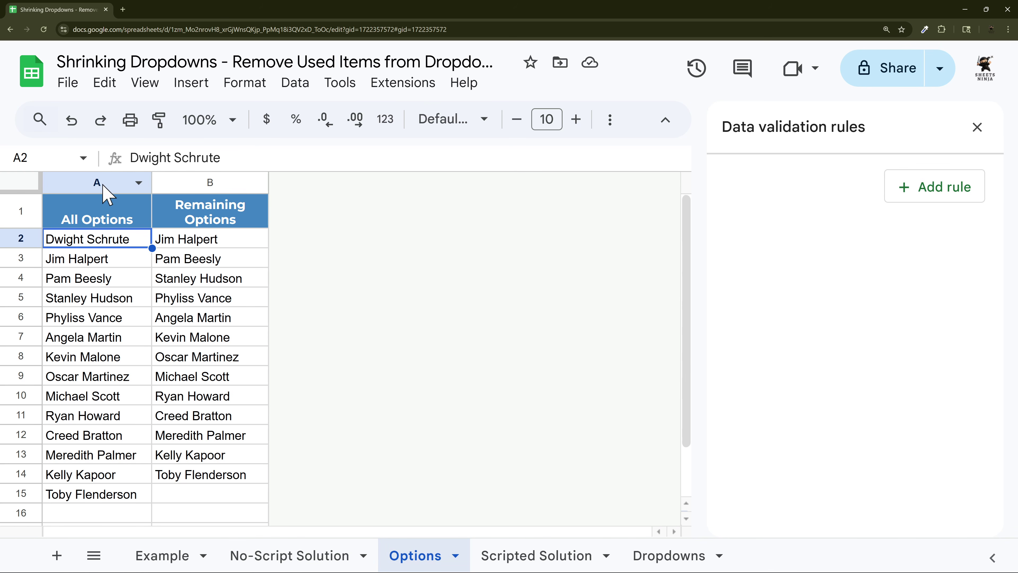
click(98, 183)
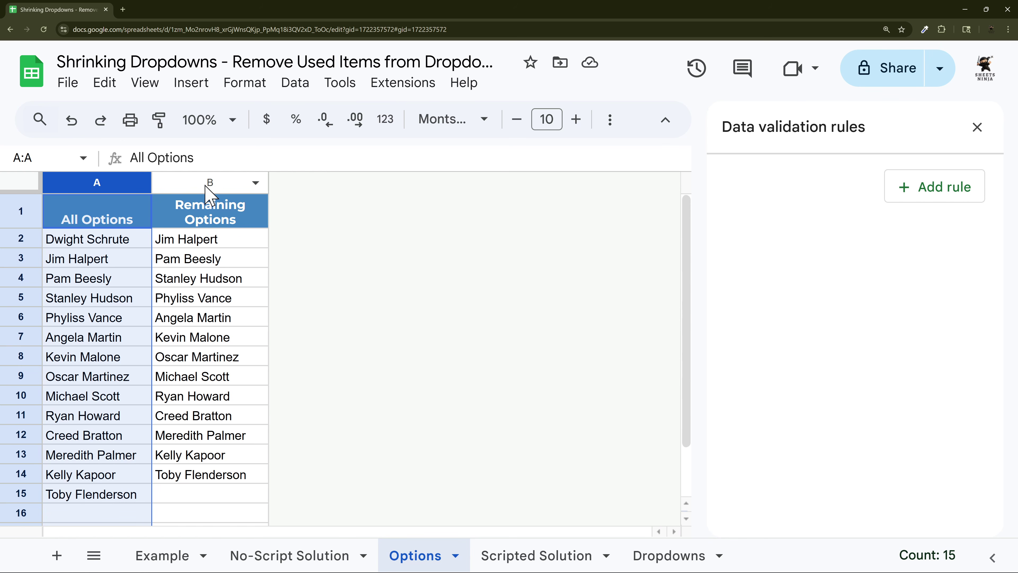
- Change the B1 header on the Options sheet to Tab 1 and insert one column right of column B
click(223, 219)
text(Tab 1)
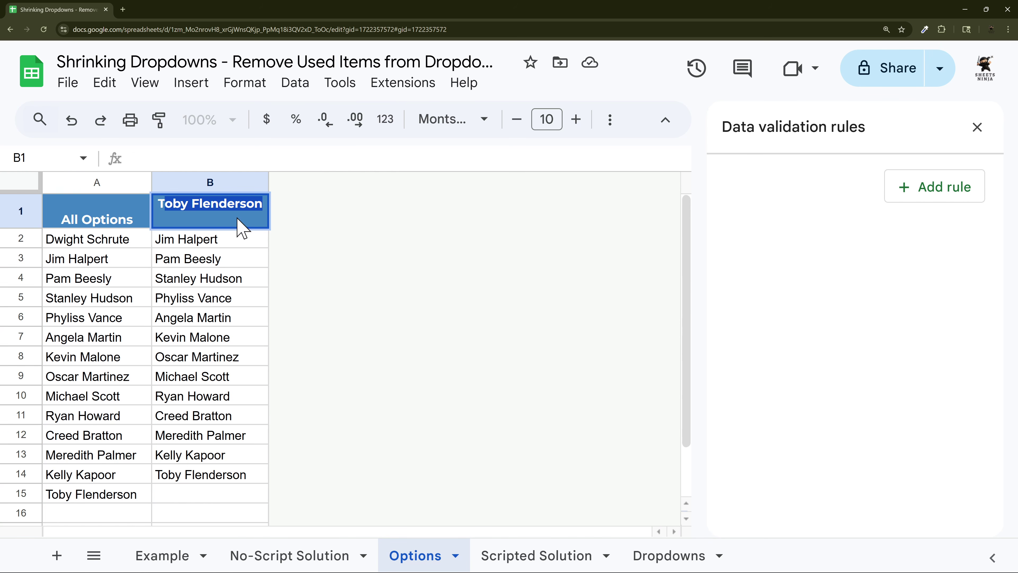
key(Return)
right_click(215, 186)
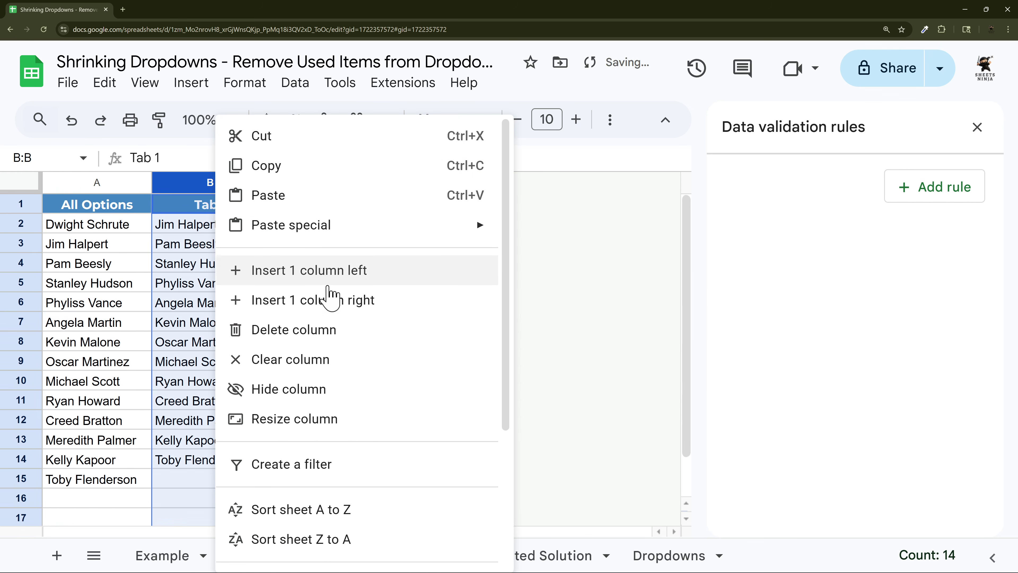
click(330, 291)
- Examine the 'No-Script Solution'!B2:B reference in the B2 formula and undo the column insertion and header change
click(231, 227)
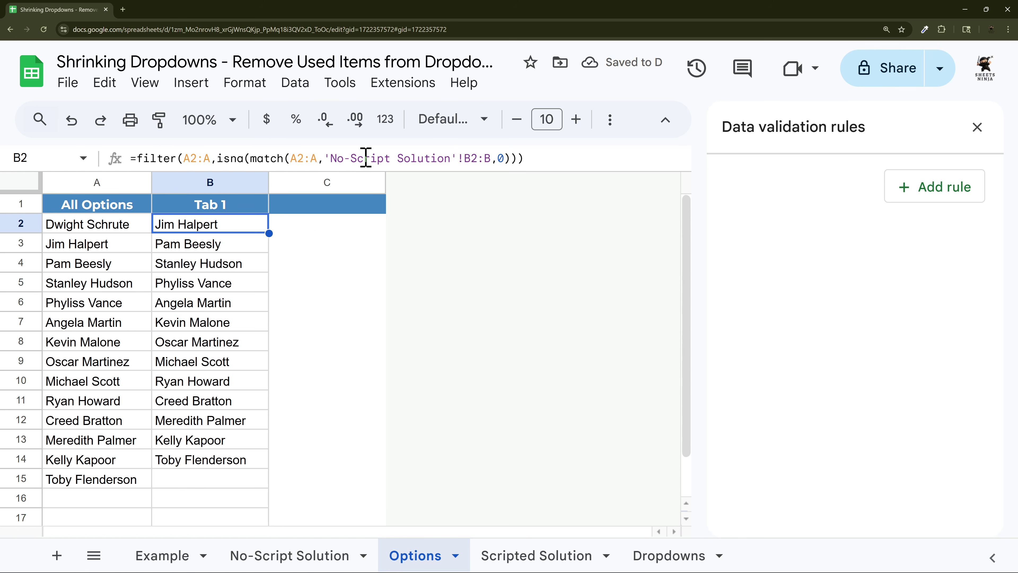
drag(333, 157, 499, 157)
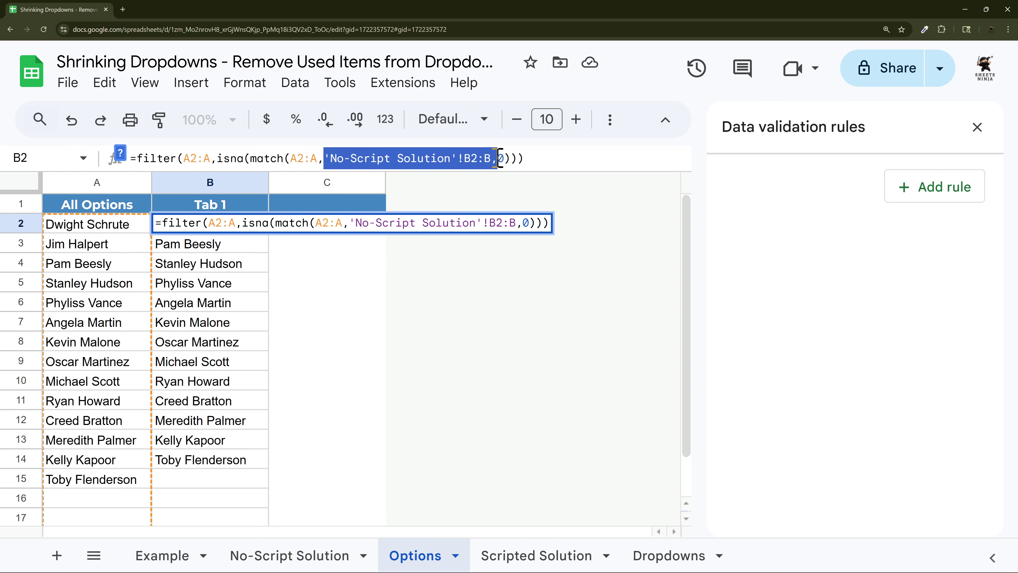
key(Escape)
drag(317, 224, 344, 503)
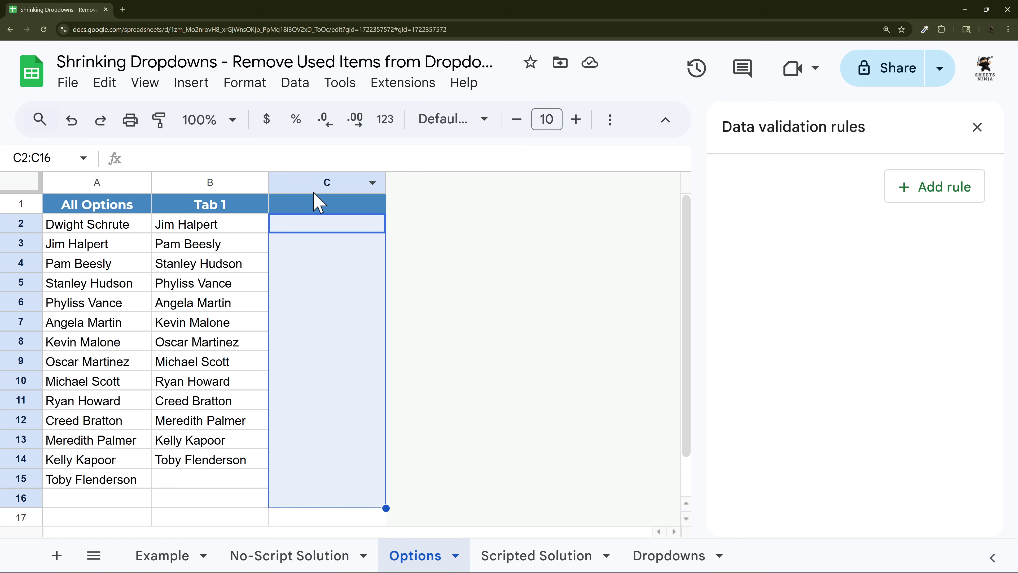
key(ctrl+z)
key(ctrl+z)
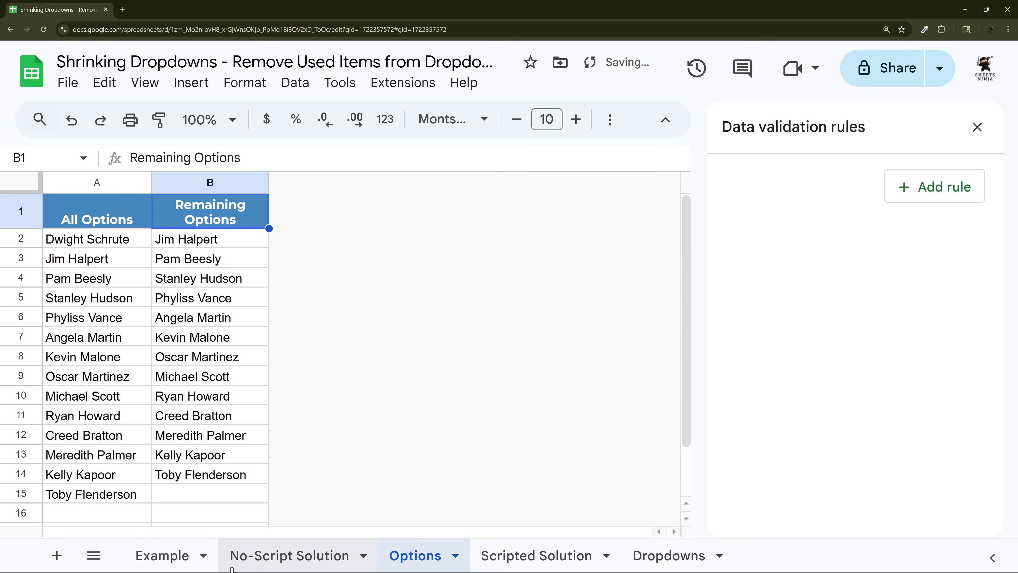
- Add a validation rule for 'No-Script Solution'!B2:B with the criteria Dropdown (from a range)
click(296, 556)
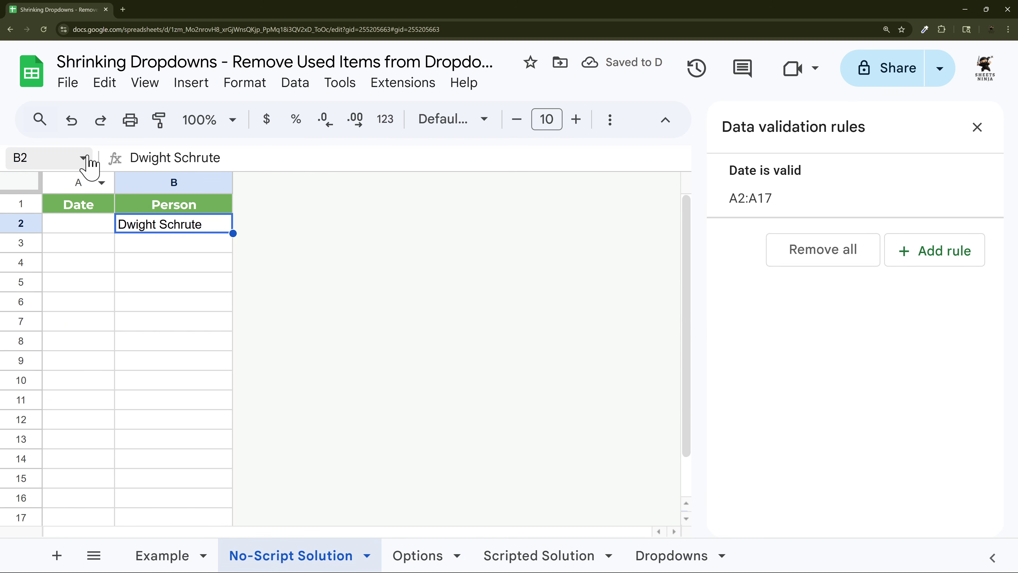
click(936, 256)
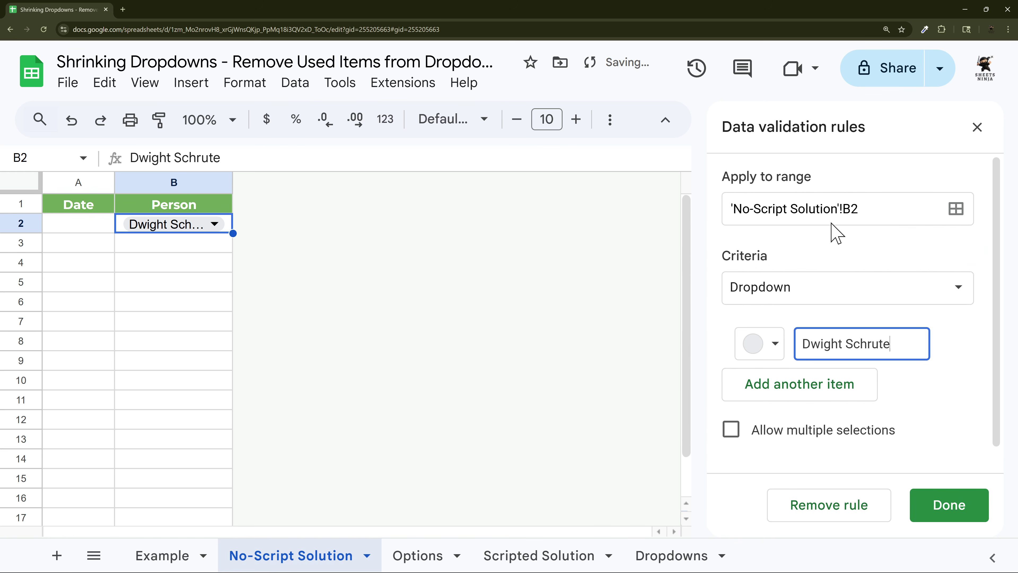
click(874, 207)
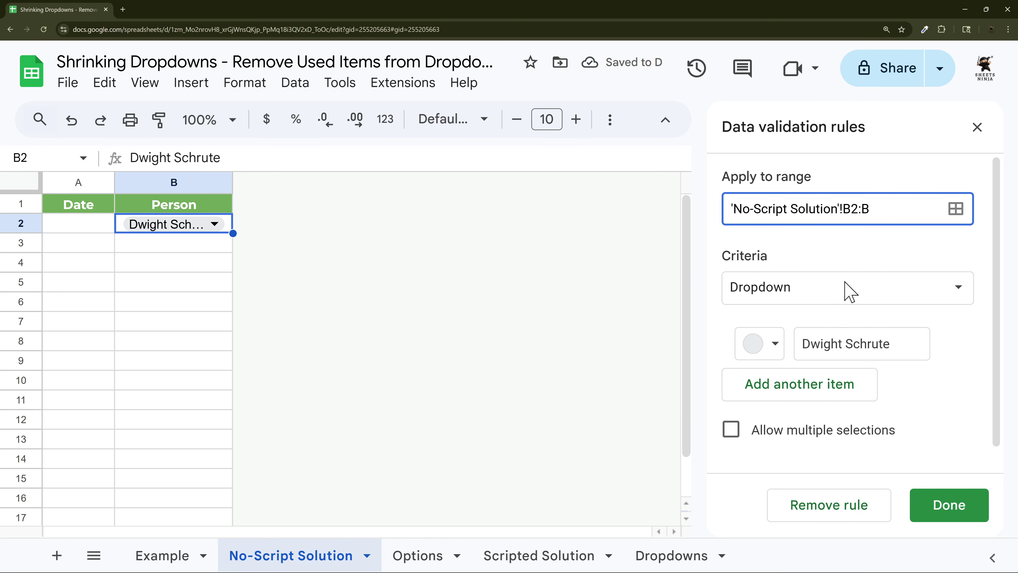
click(802, 298)
click(809, 337)
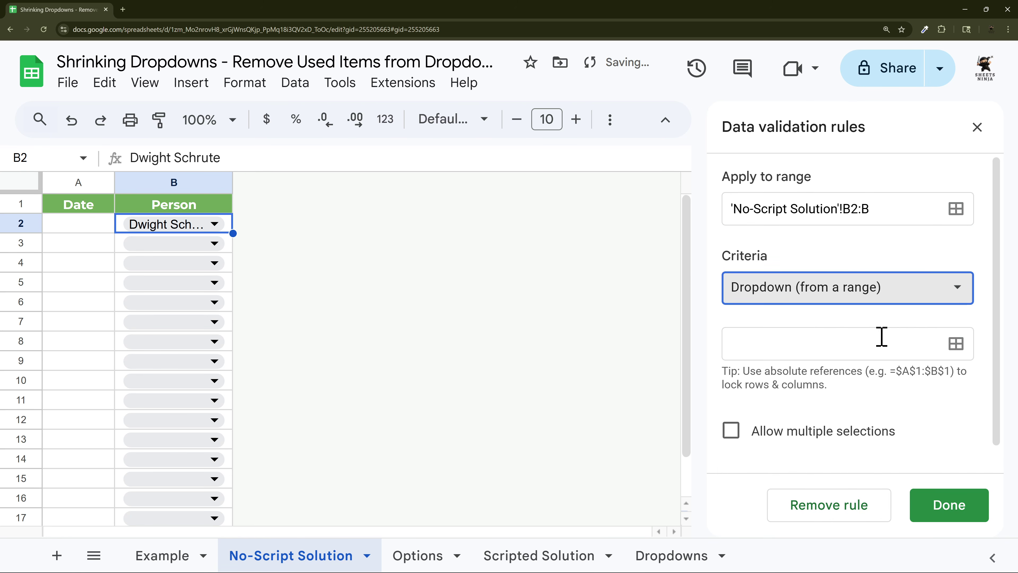
- Set the dropdown's source to the open-ended Remaining Options range starting at B2 on the Options sheet
click(956, 344)
click(404, 298)
click(413, 556)
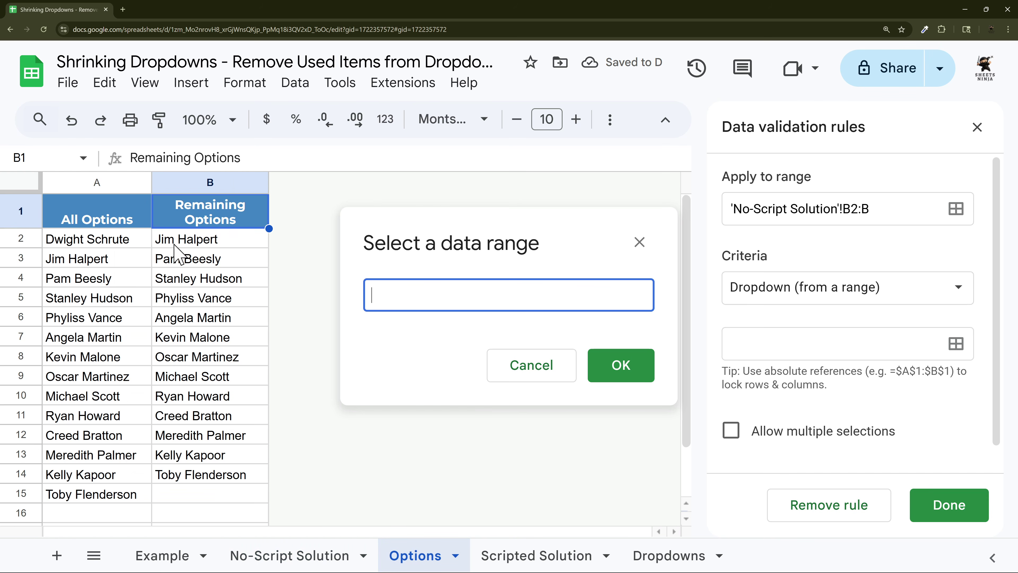
drag(201, 240, 209, 467)
click(549, 292)
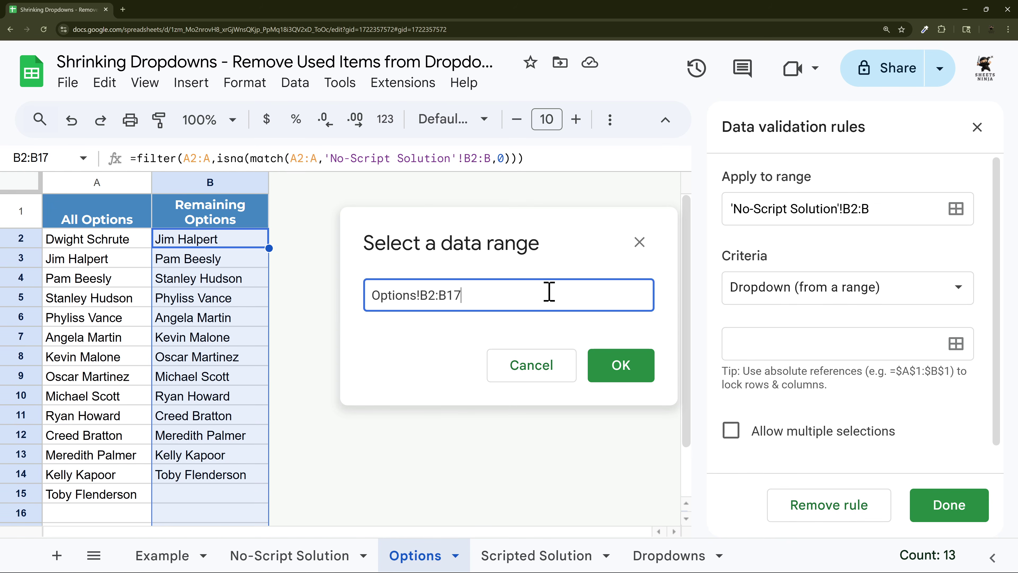
key(BackSpace)
click(604, 373)
- Set the dropdown rule's advanced options to the Arrow display style and Show a warning for invalid data, and save the rule
scroll(925, 357, down, 10)
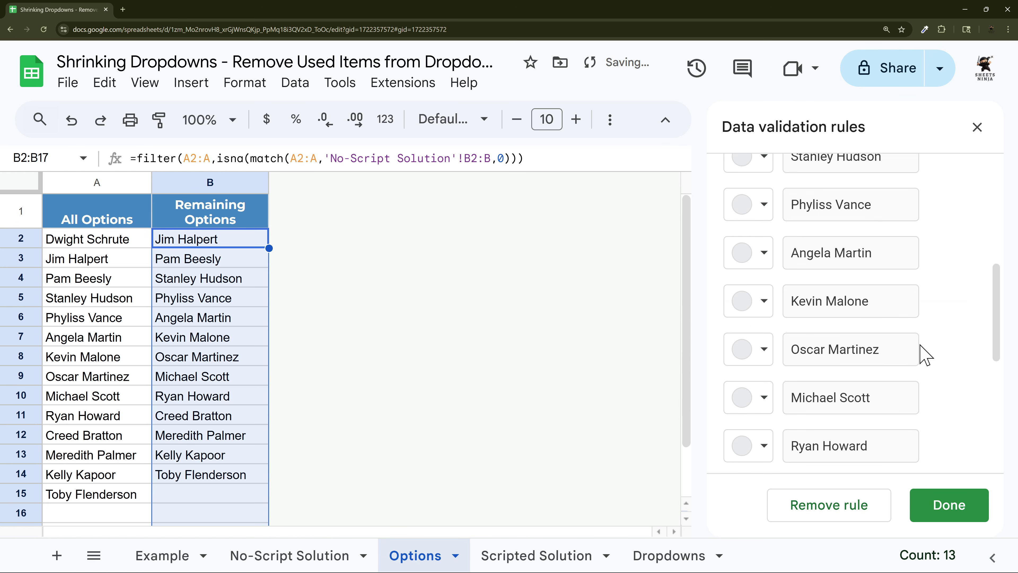
click(823, 456)
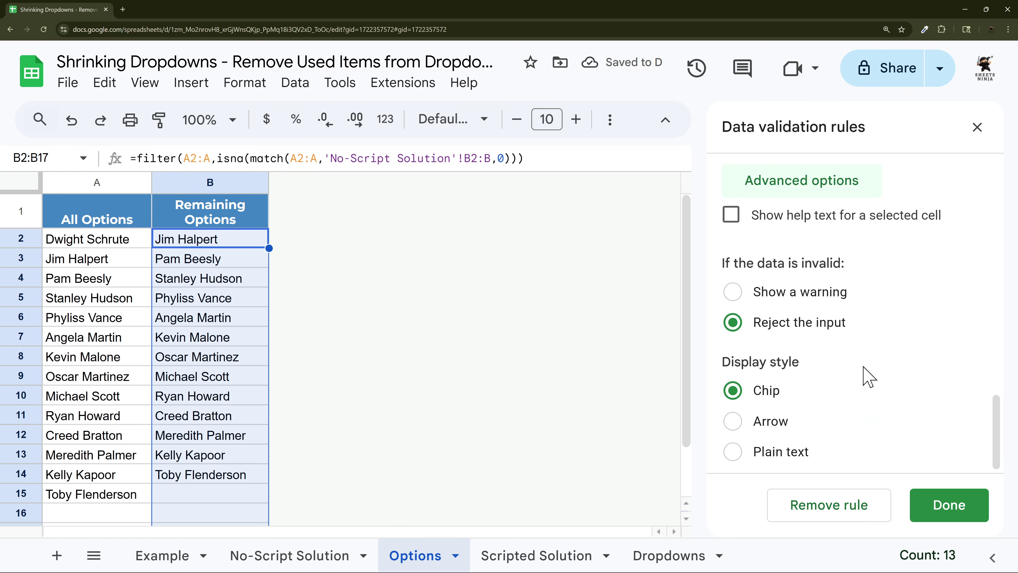
click(334, 555)
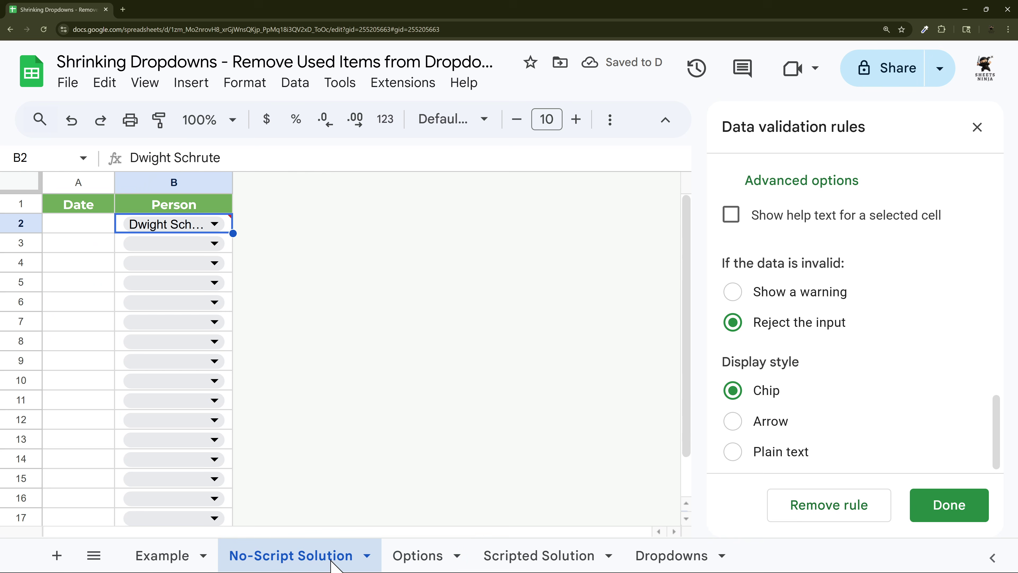
click(734, 421)
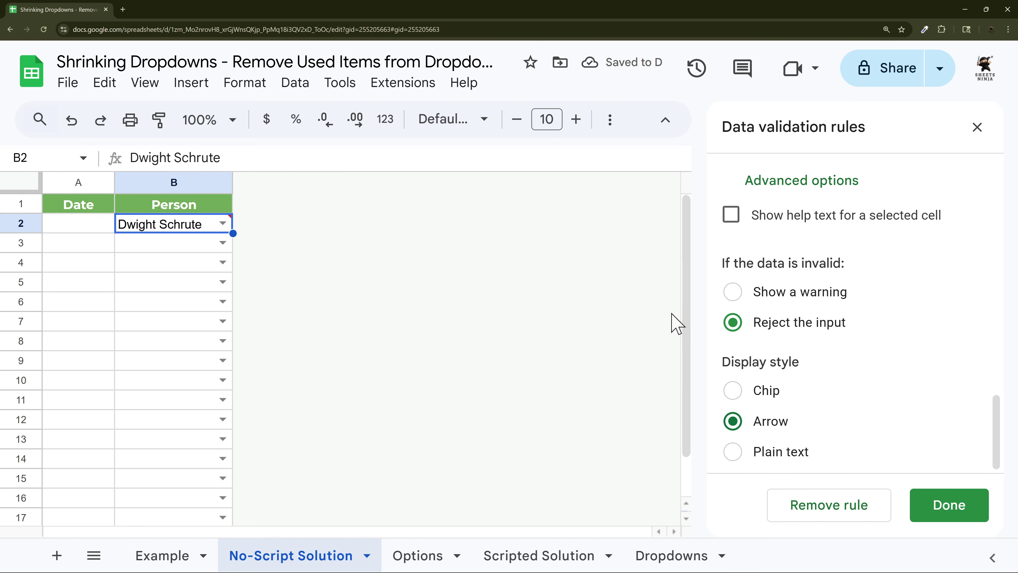
click(734, 295)
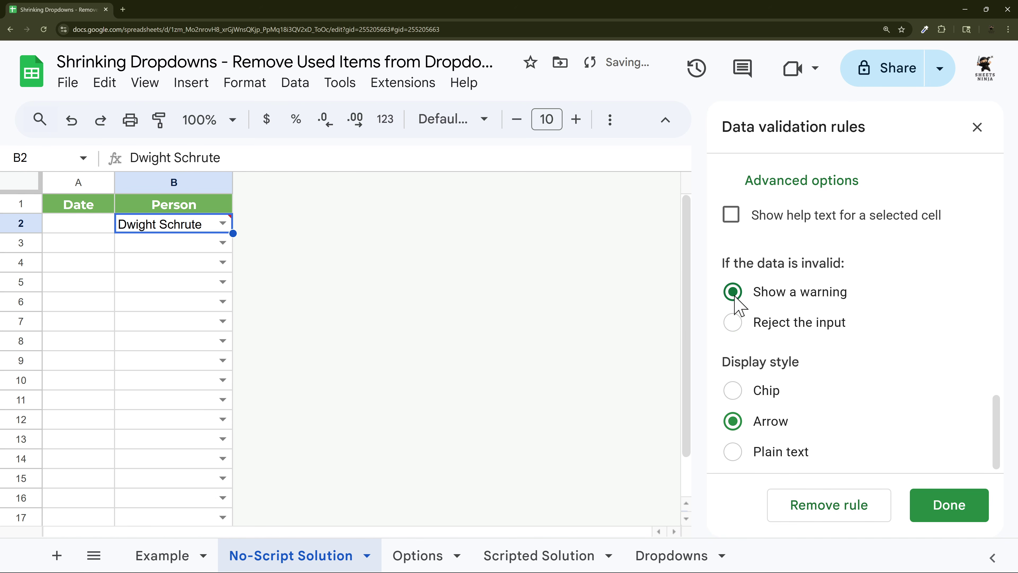
click(957, 517)
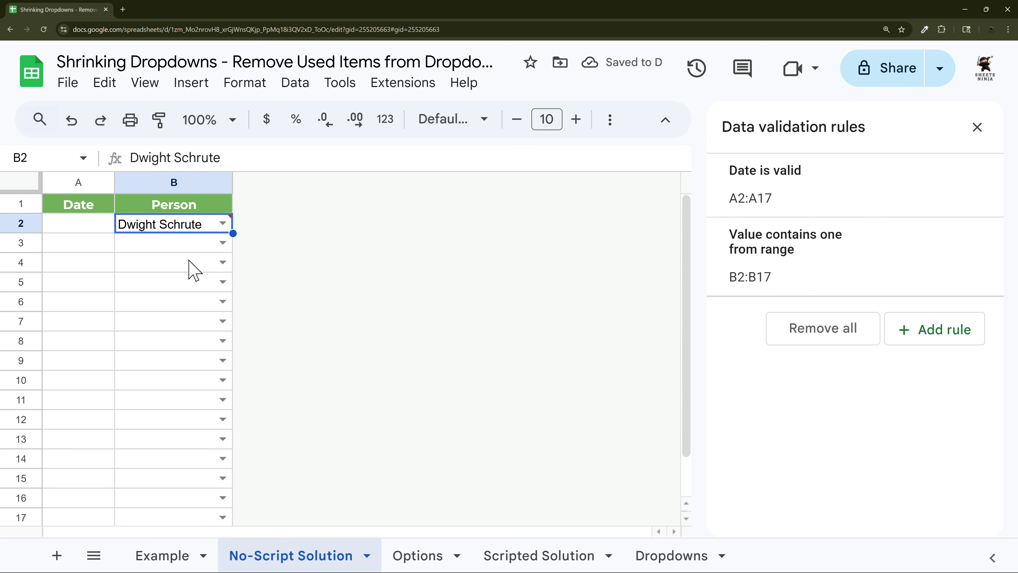
- Choose the first listed name in B3 and the second listed name in B4, and check the choices left in B5's dropdown
click(221, 244)
click(160, 264)
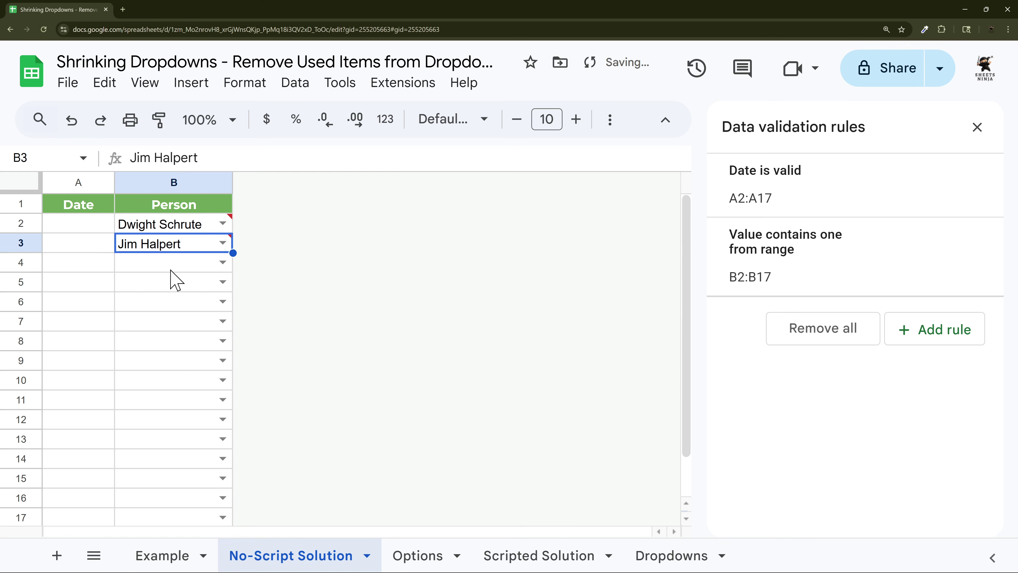
click(223, 263)
click(147, 317)
click(223, 282)
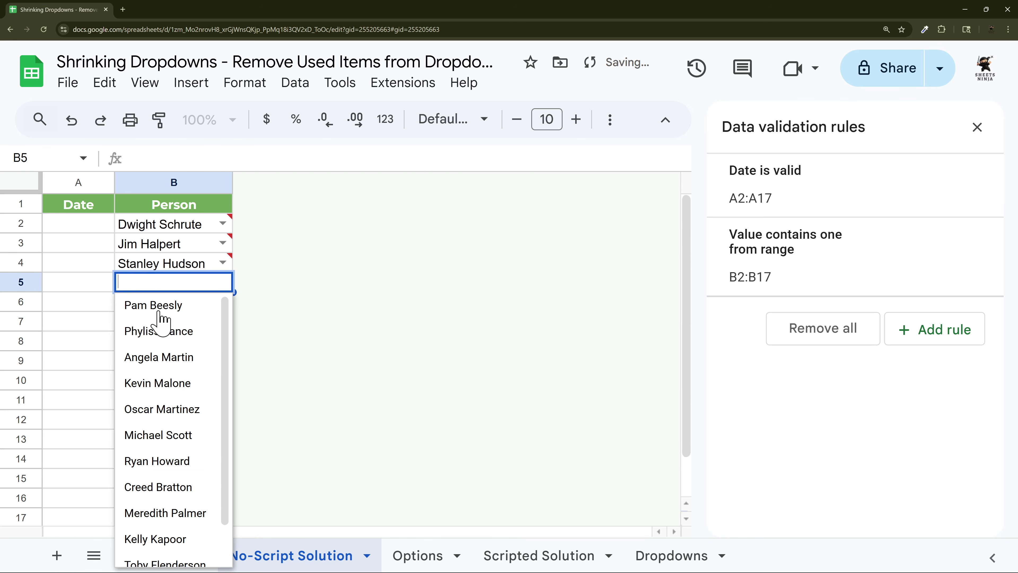
click(321, 334)
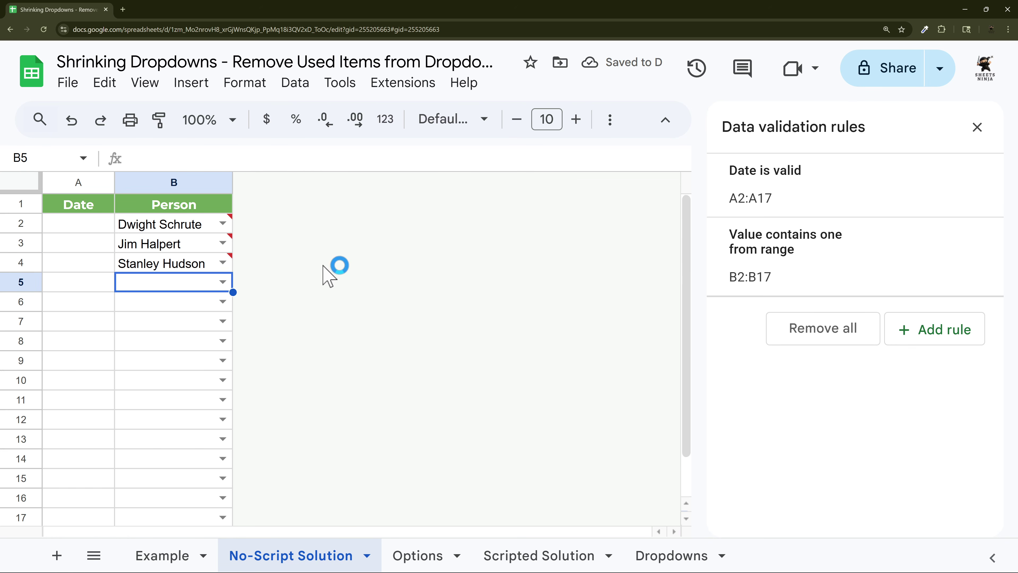
mouse_move(194, 225)
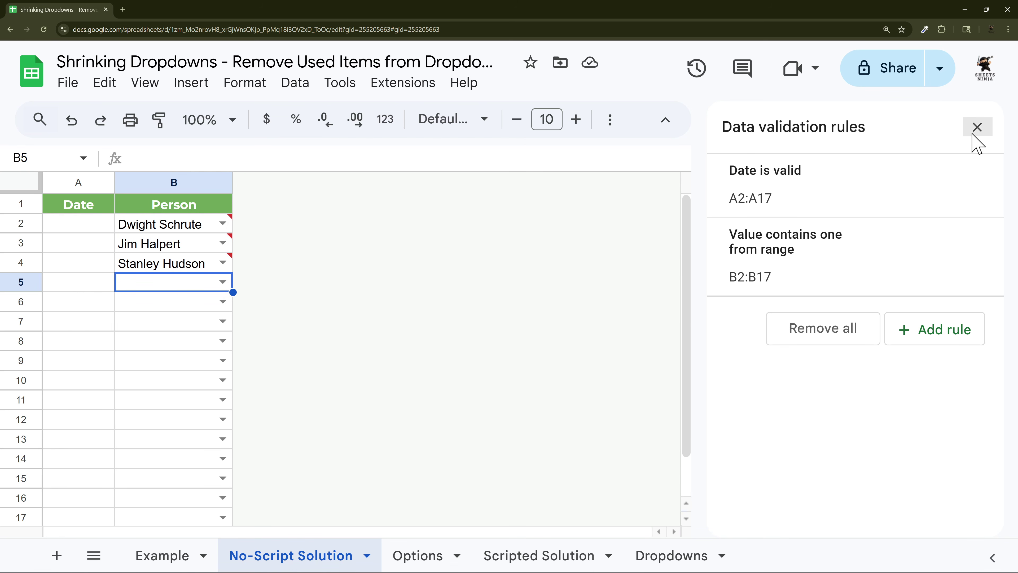
- Close the data validation rules and open the Apps Script editor from the Scripted Solution sheet
click(977, 127)
click(521, 562)
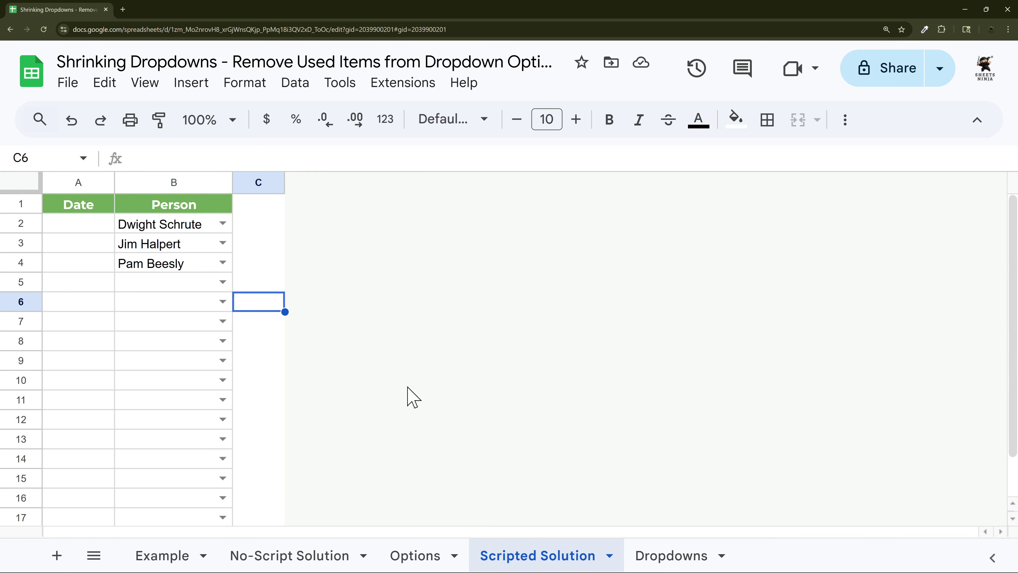
click(402, 82)
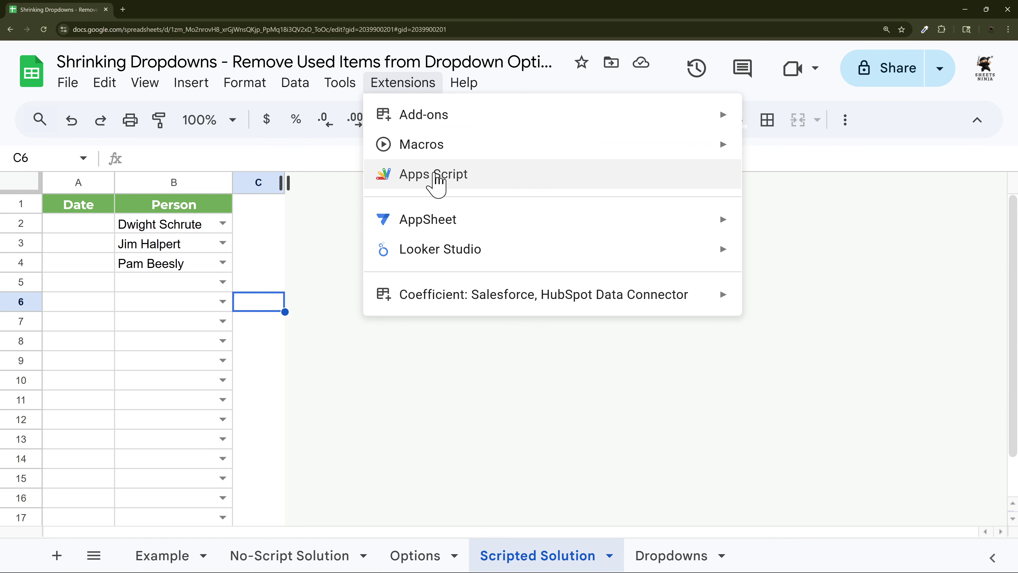
click(436, 177)
- Look over the Date and Person columns of the Scripted Solution sheet and the All Options column of the Dropdowns sheet
click(60, 11)
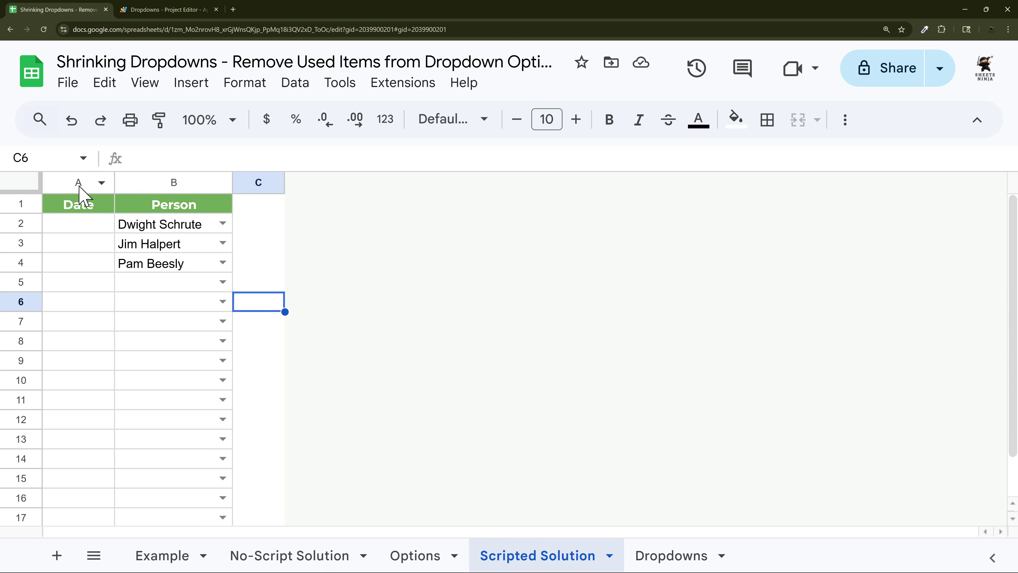
drag(78, 189, 195, 185)
click(632, 547)
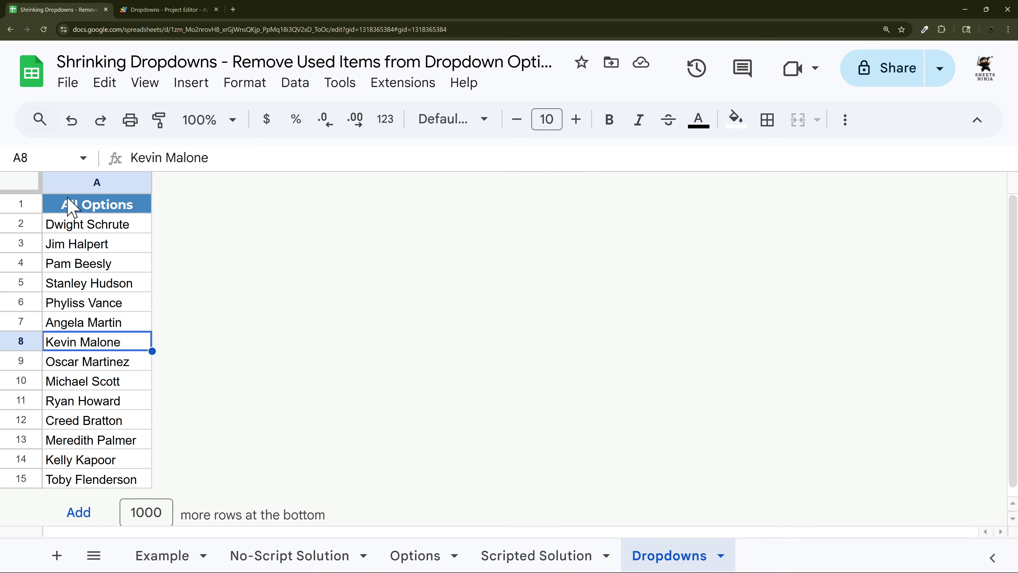
click(80, 188)
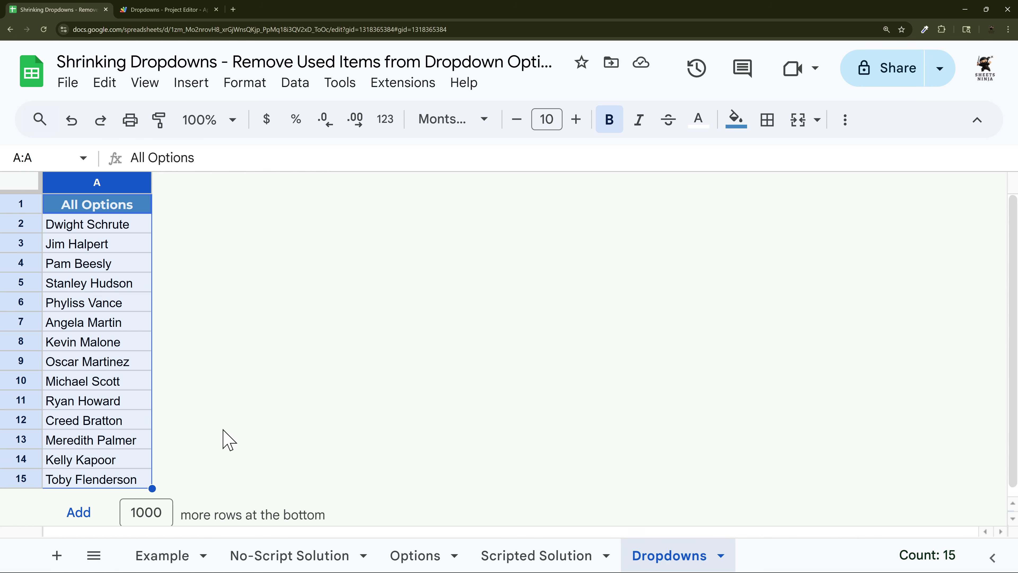
- Check the choices left in B5's dropdown on the Scripted Solution sheet against the names used in B2:B4
click(535, 557)
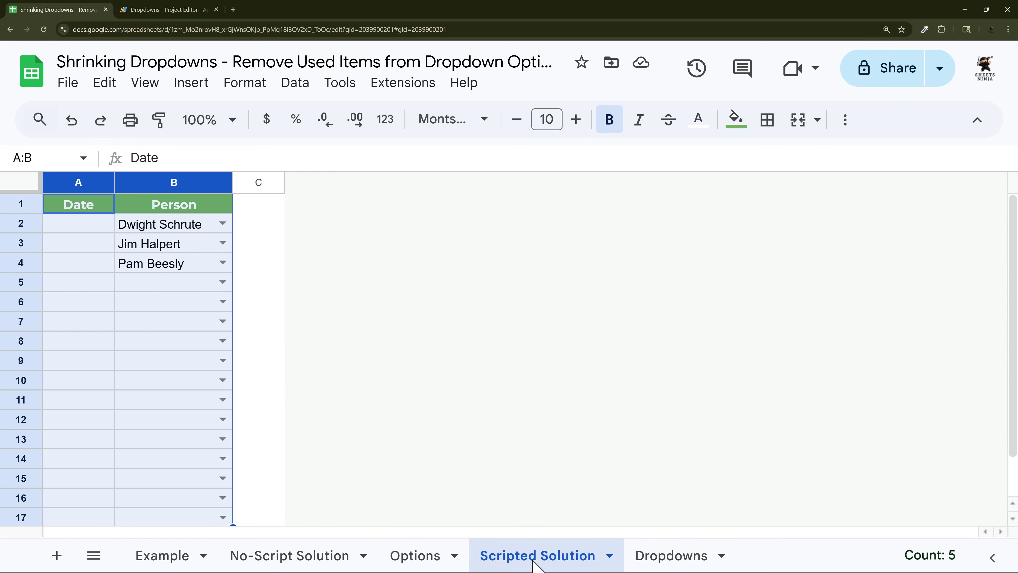
click(223, 282)
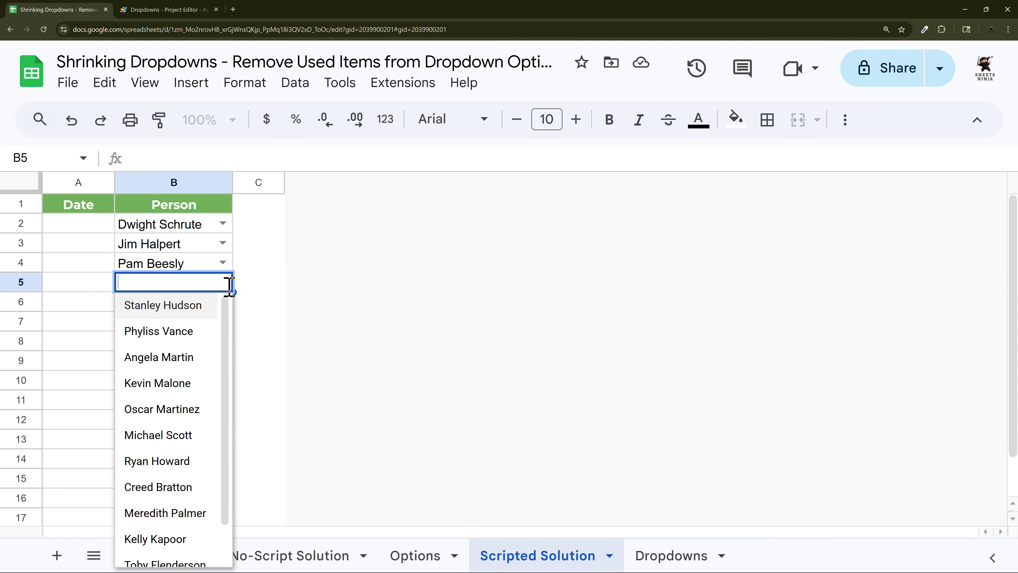
drag(189, 230, 186, 266)
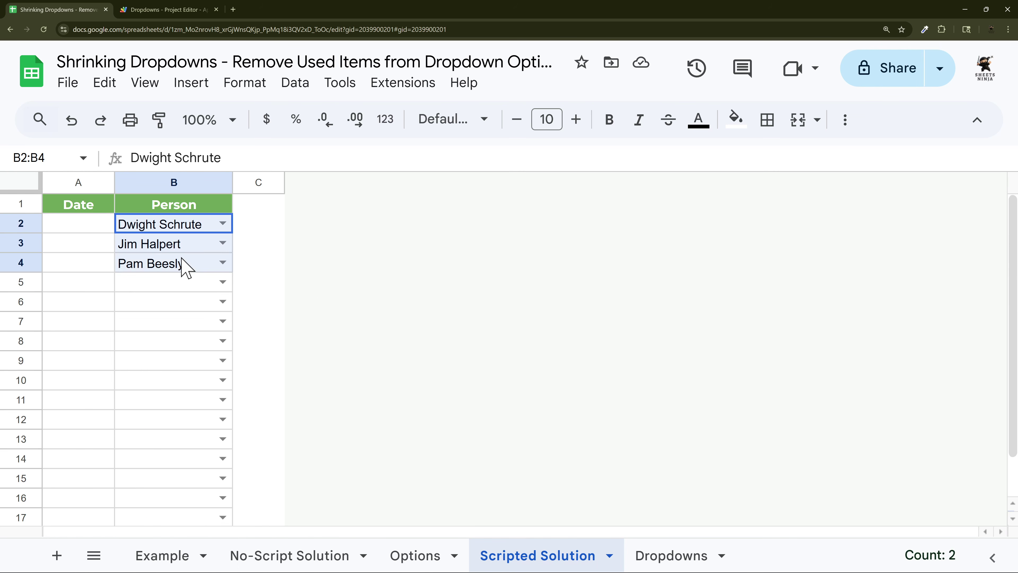
- Clear the names chosen in cells B4, B3 and B2 of the Person column
click(186, 267)
key(Delete)
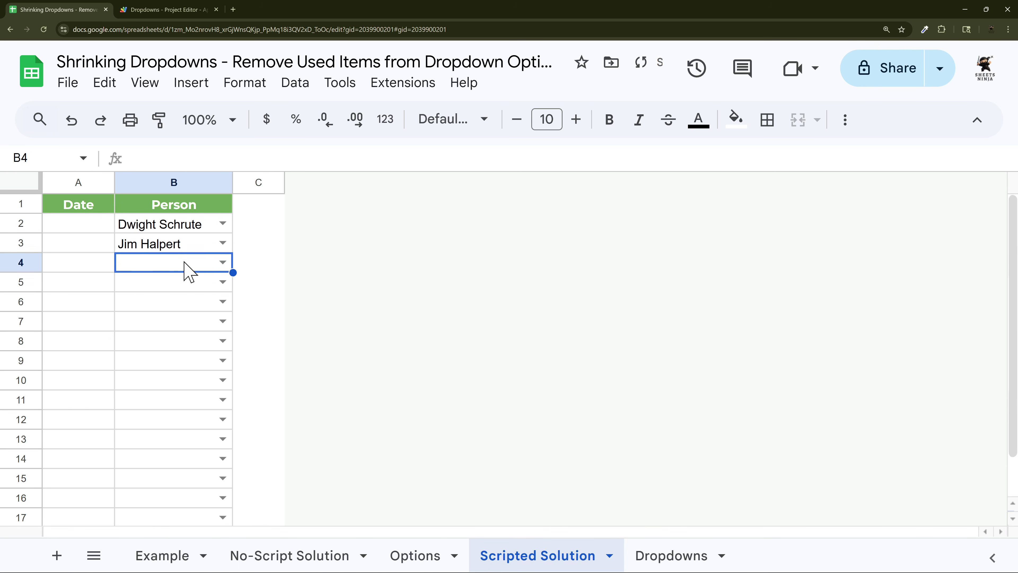
click(187, 247)
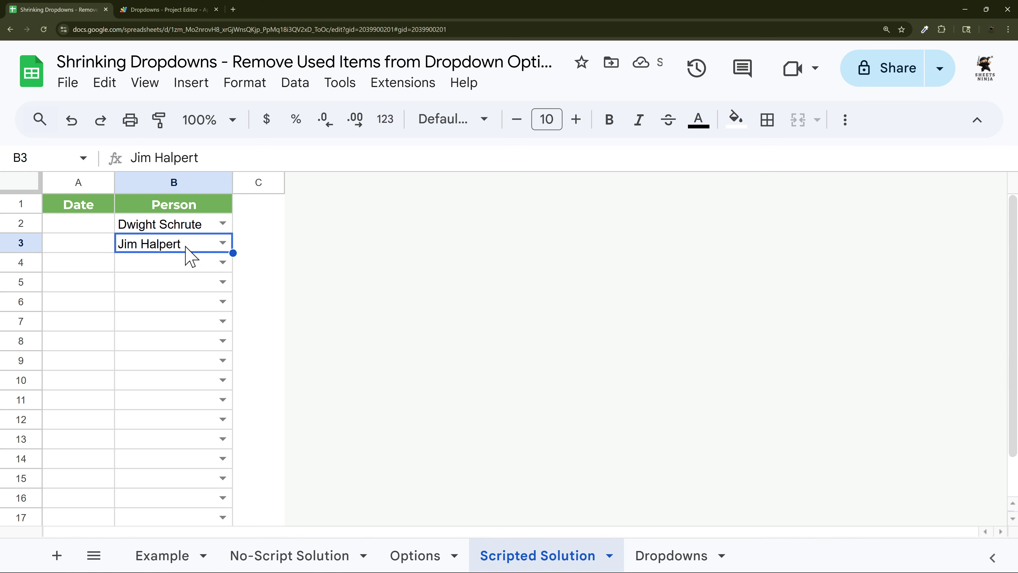
key(Delete)
click(198, 230)
key(Delete)
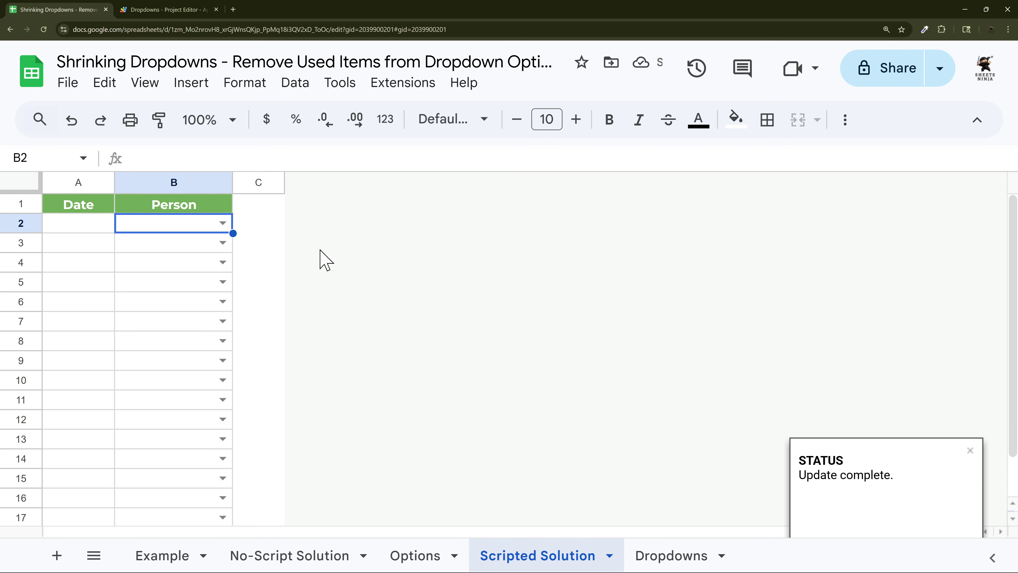
- Compare the choices offered in the dropdowns of B2 and B17
click(227, 223)
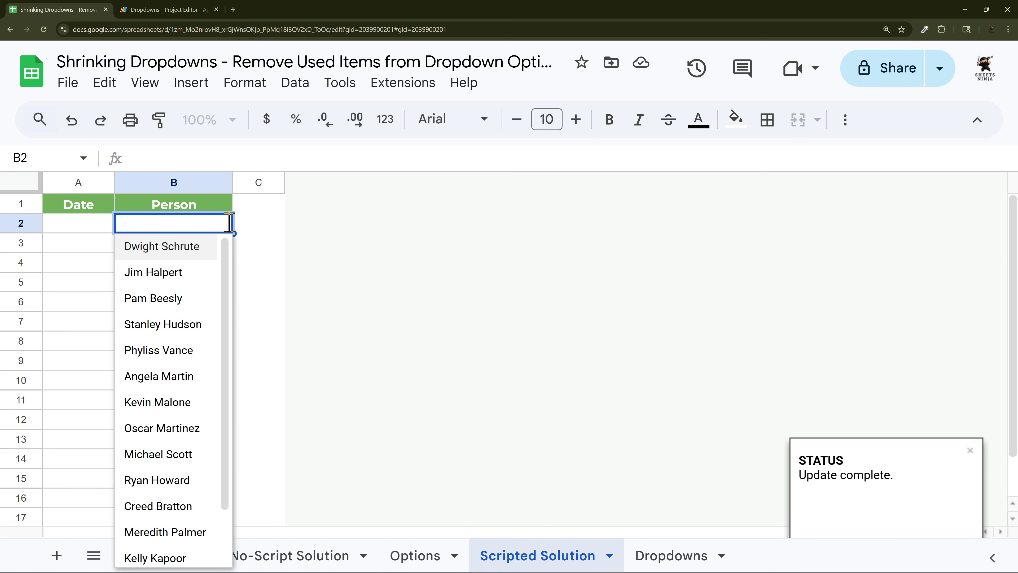
click(281, 325)
scroll(232, 461, down, 1)
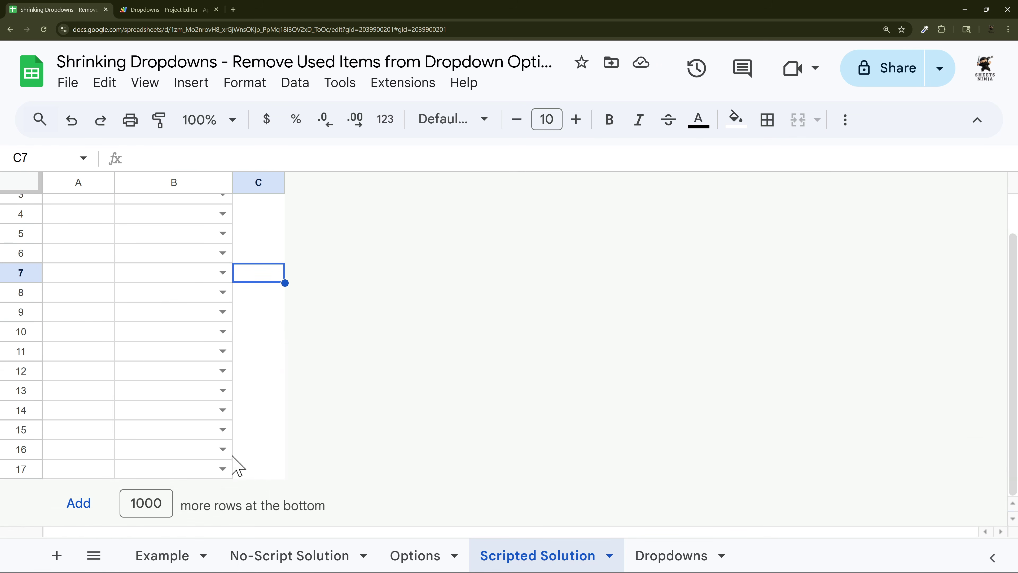
click(225, 468)
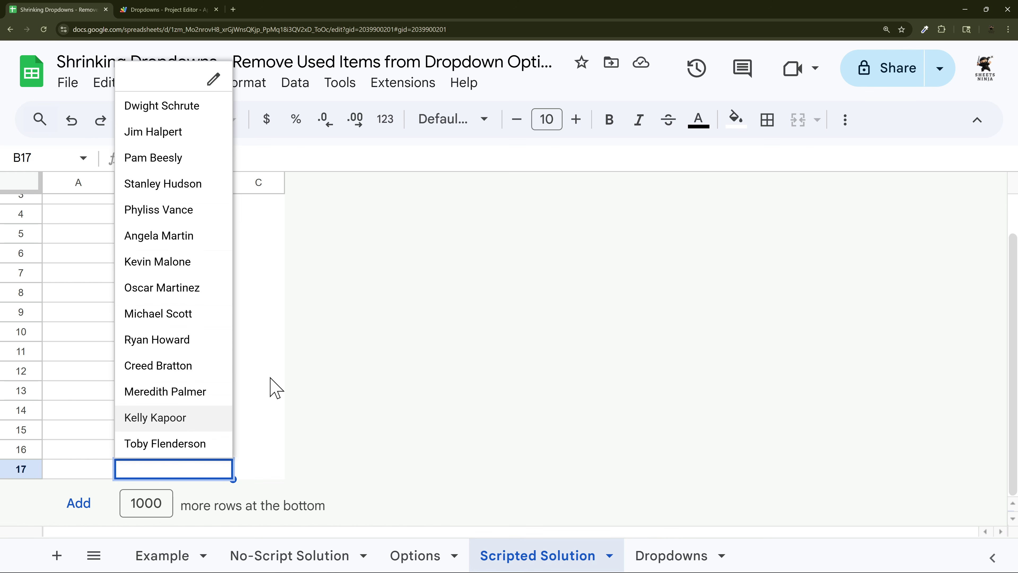
click(264, 371)
scroll(257, 348, up, 1)
- Choose the first listed name in B2 and check the choices left in B3's dropdown
click(227, 223)
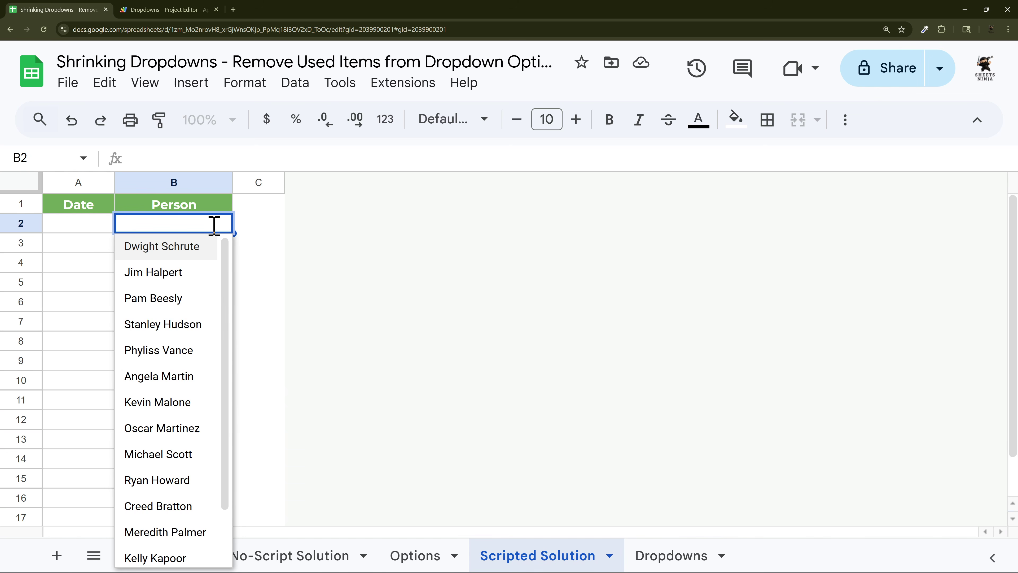
click(174, 246)
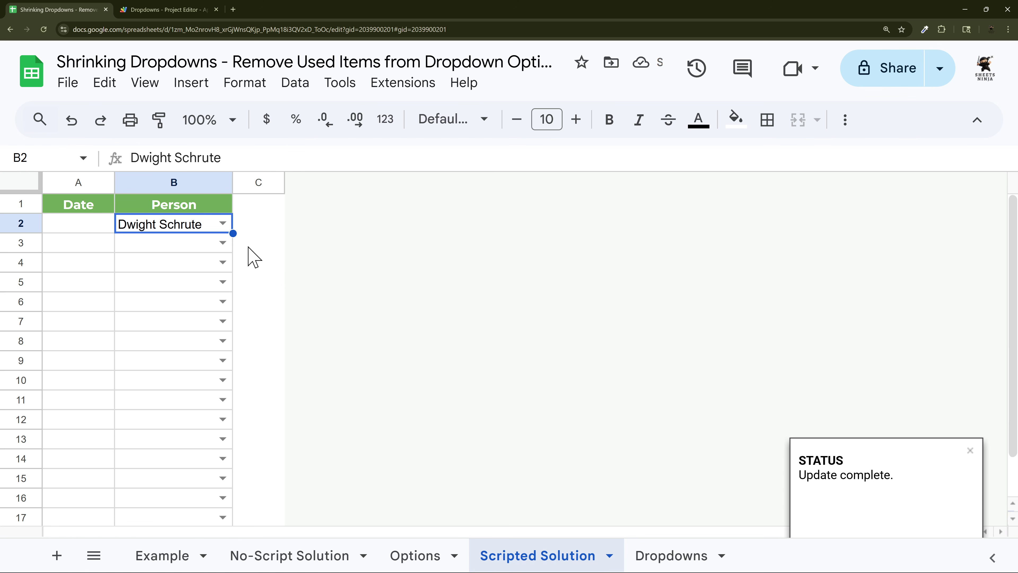
click(224, 243)
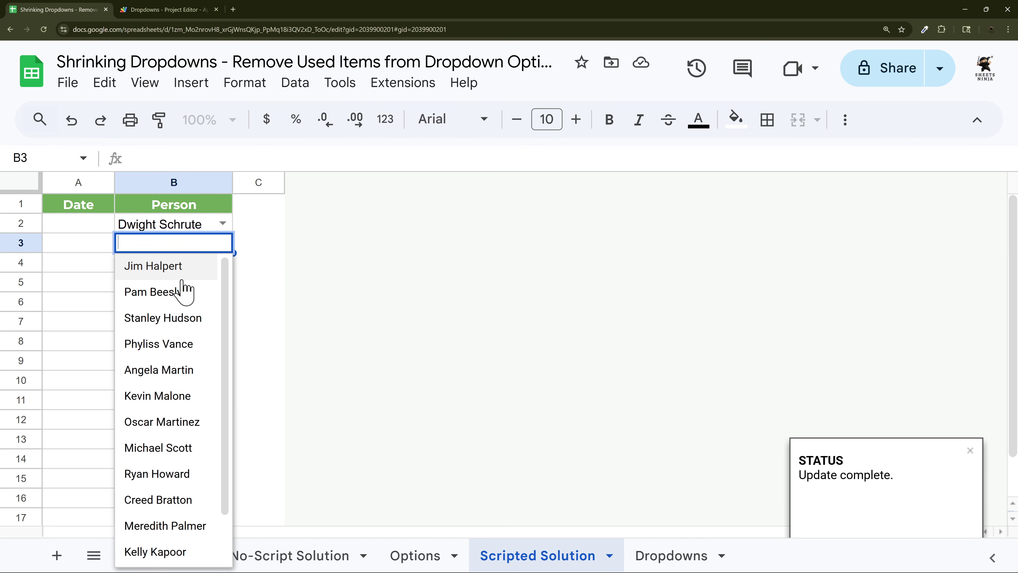
scroll(187, 401, down, 1)
scroll(187, 409, up, 1)
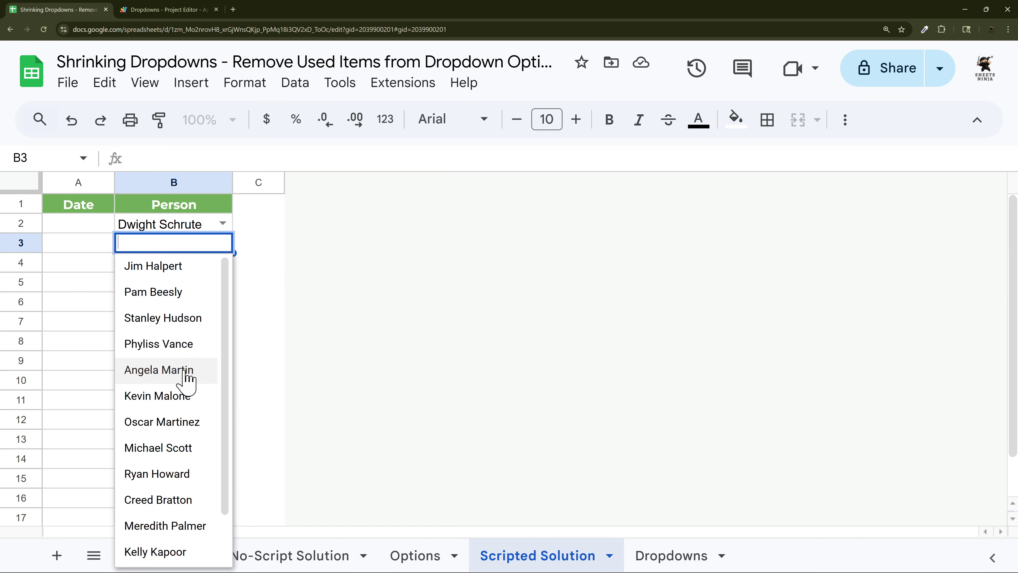
scroll(193, 441, down, 2)
- Examine the items and criteria type of B3's data validation rule, and finish without changing them
click(199, 554)
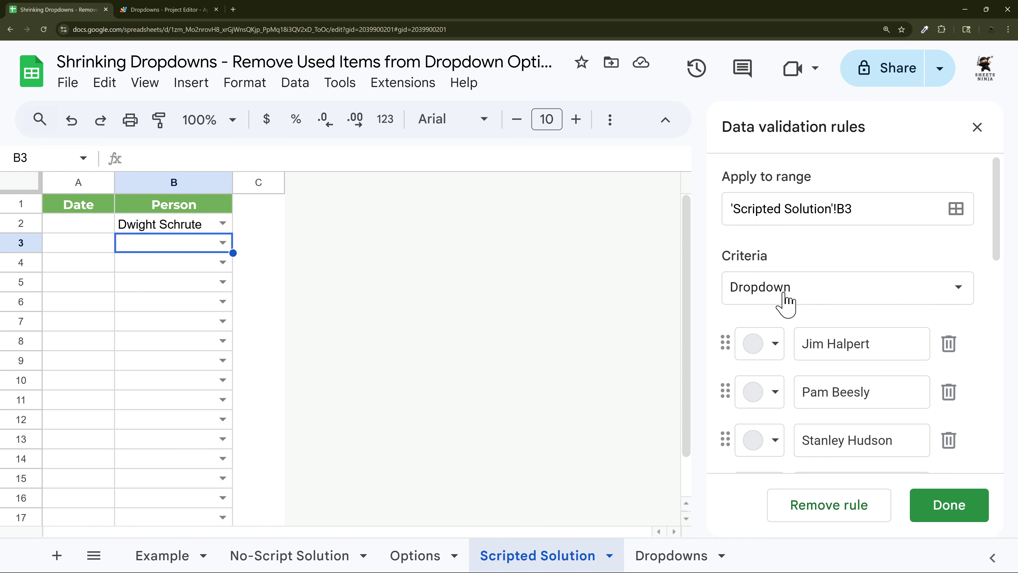
scroll(819, 234, down, 2)
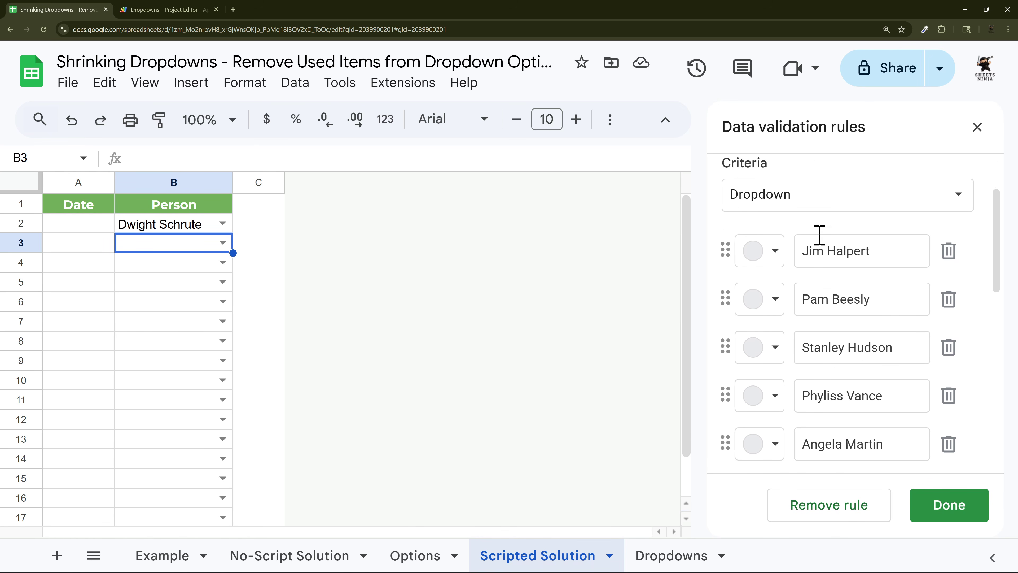
scroll(832, 297, down, 9)
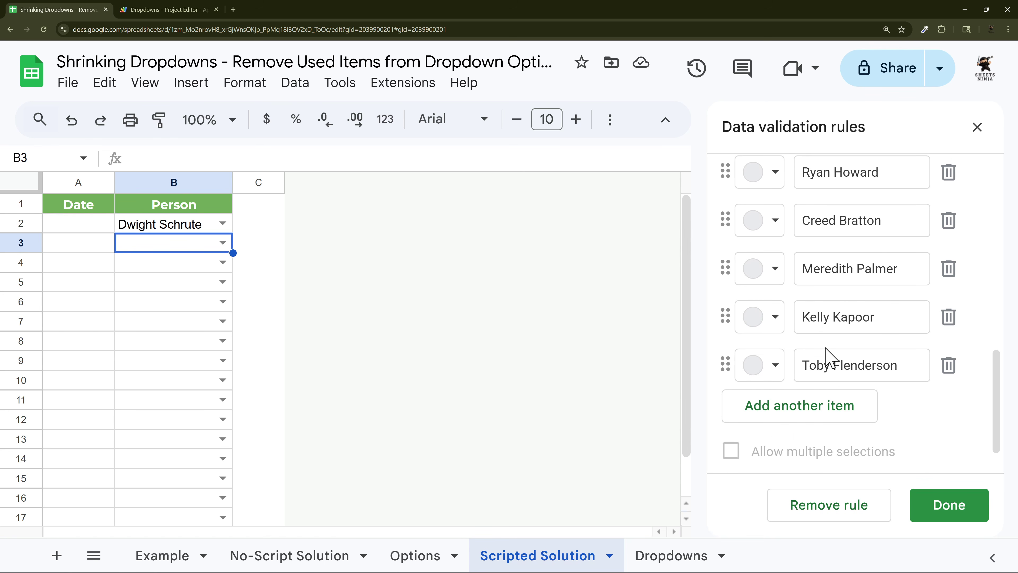
scroll(826, 353, up, 11)
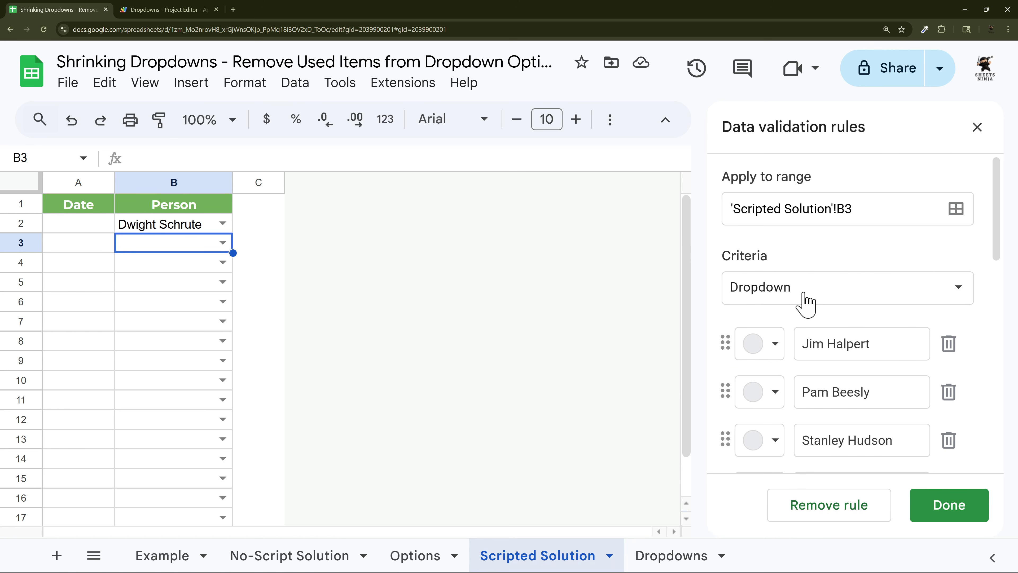
click(803, 292)
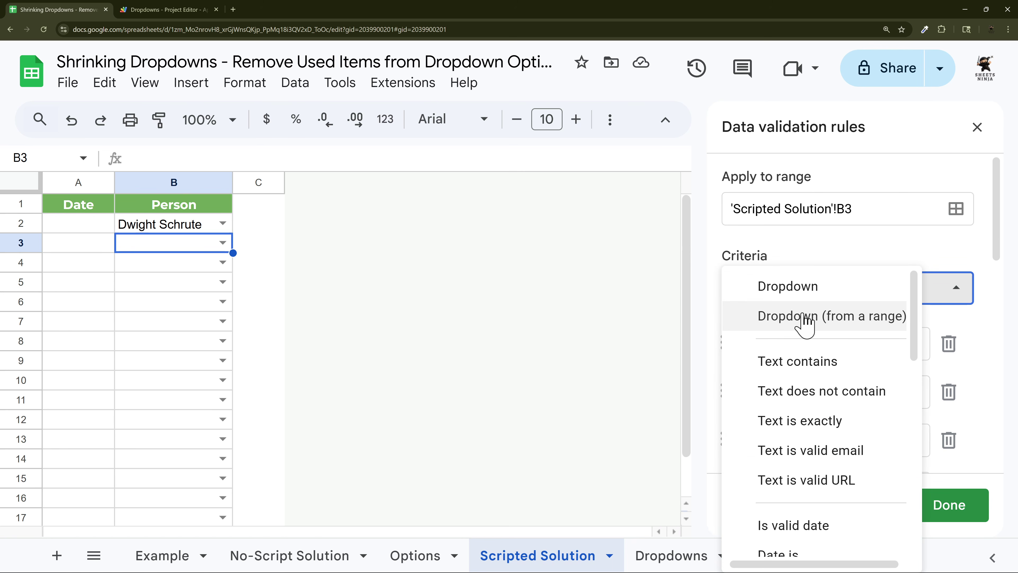
key(Escape)
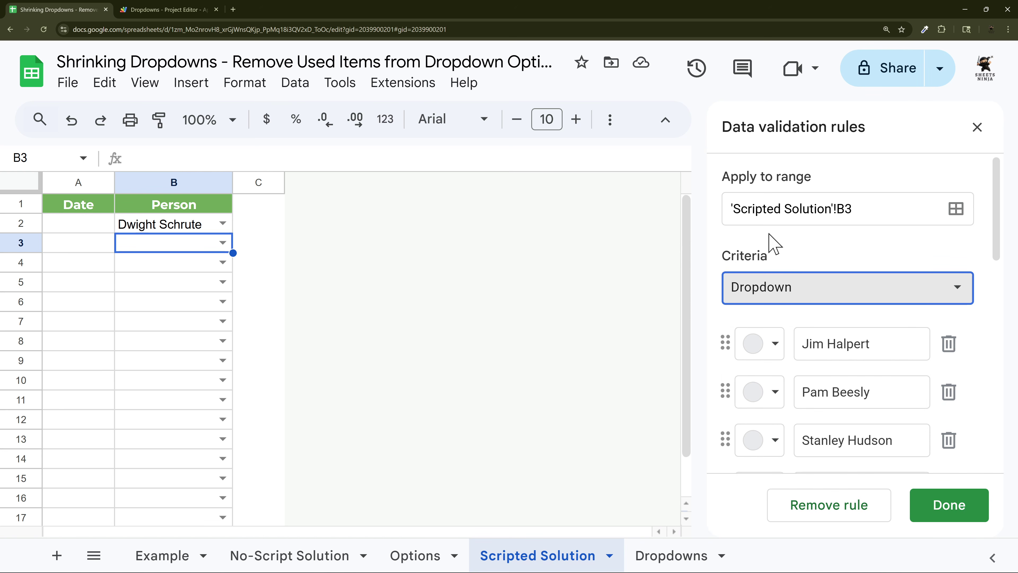
click(933, 504)
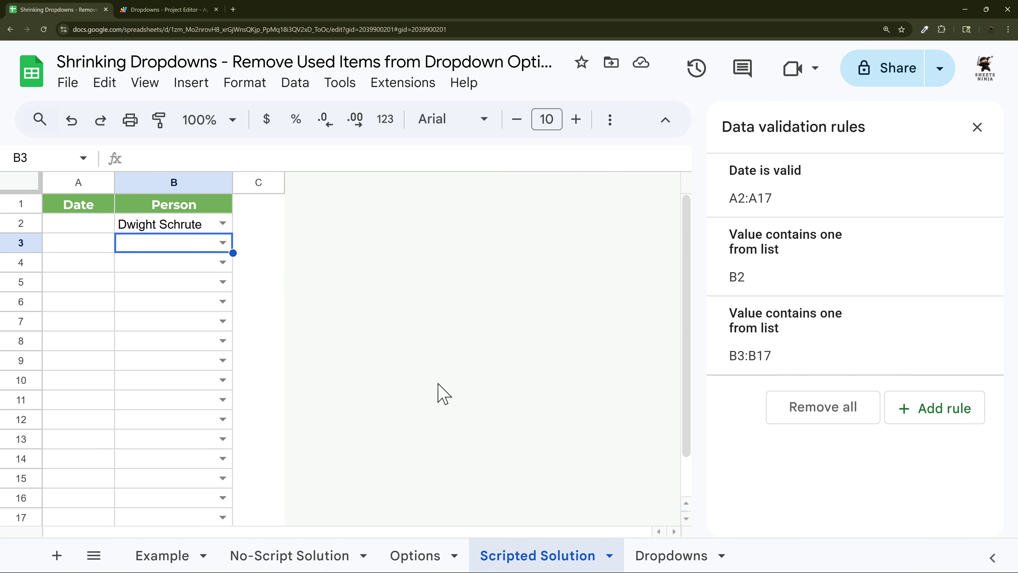
- Insert a row below row 15 on the Dropdowns sheet and enter New Person in A16
click(670, 556)
scroll(114, 403, down, 1)
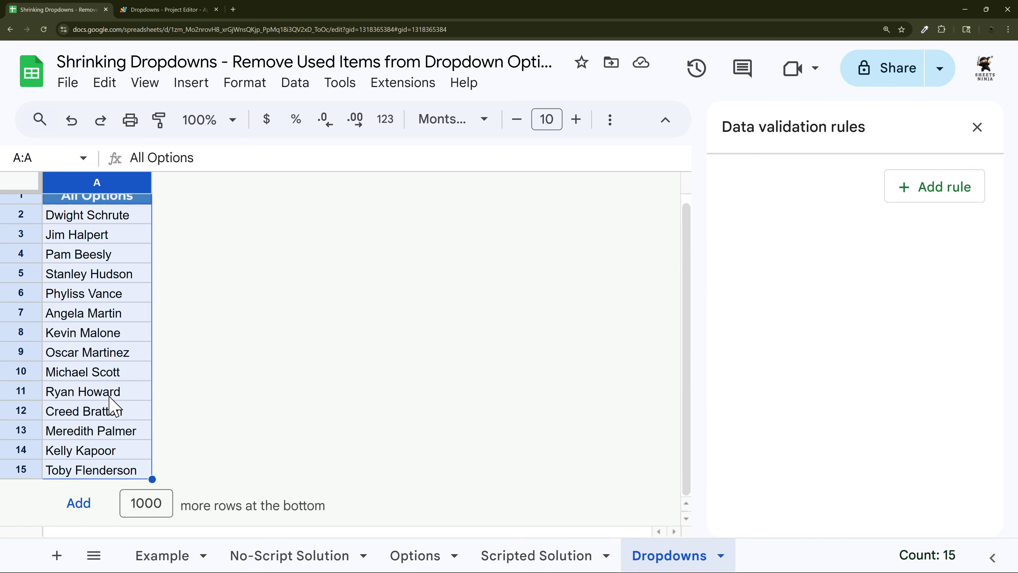
click(24, 470)
right_click(24, 469)
click(79, 300)
click(80, 490)
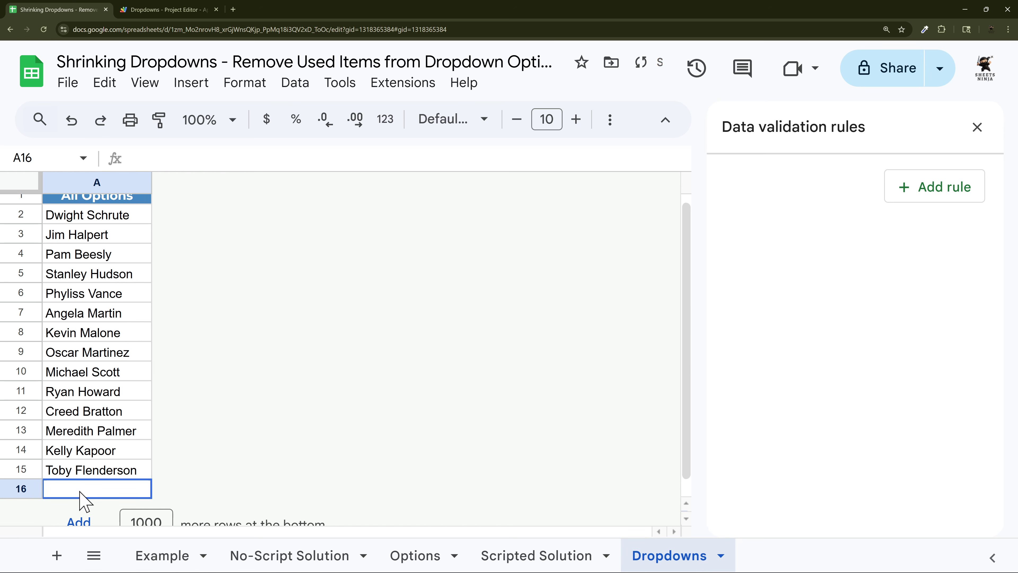
text(New Person)
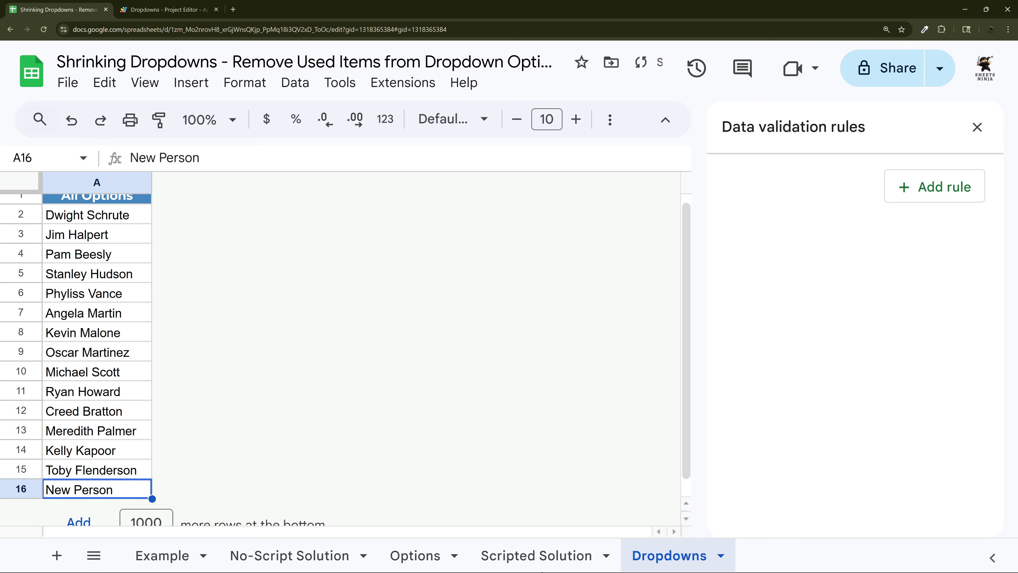
- Look for New Person among the choices in B3's dropdown on the Scripted Solution sheet
click(537, 556)
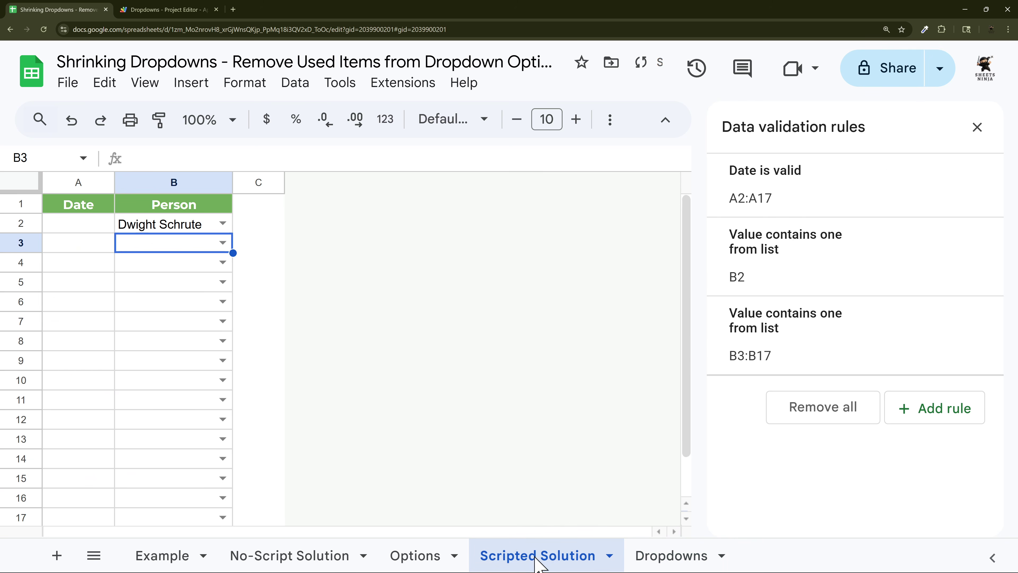
click(223, 243)
scroll(186, 357, down, 2)
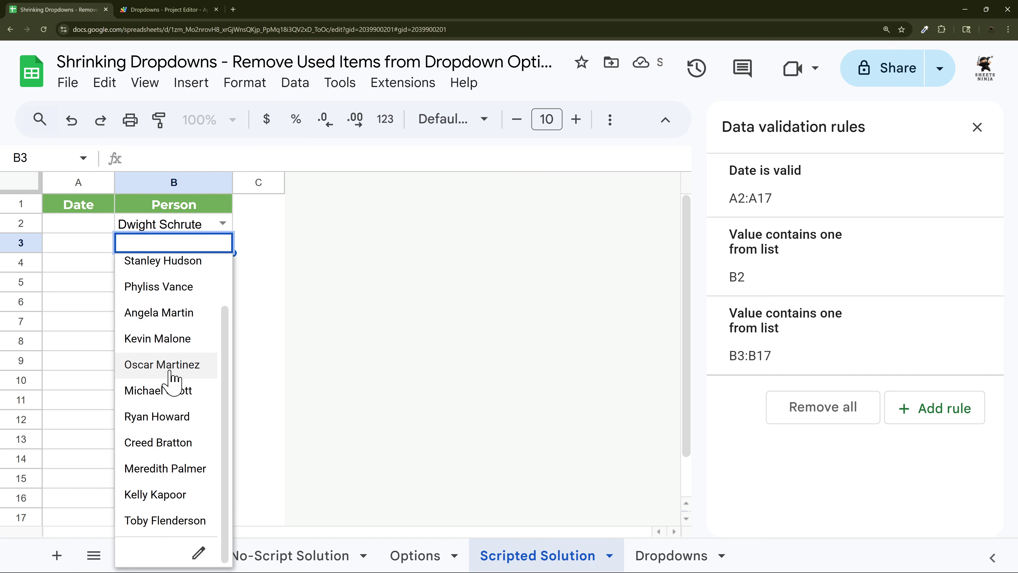
scroll(168, 321, up, 2)
scroll(164, 361, down, 2)
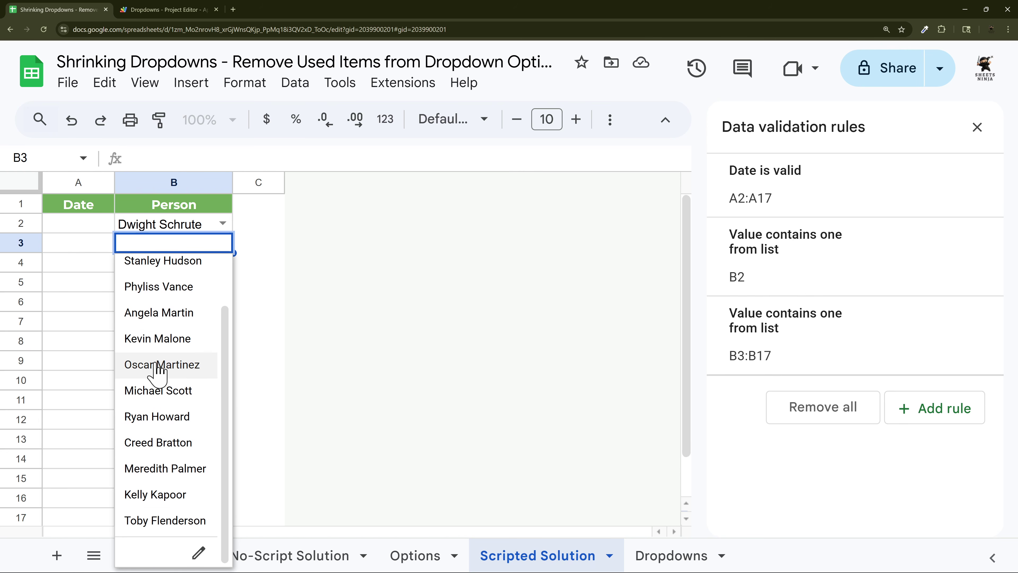
scroll(164, 357, up, 2)
click(277, 269)
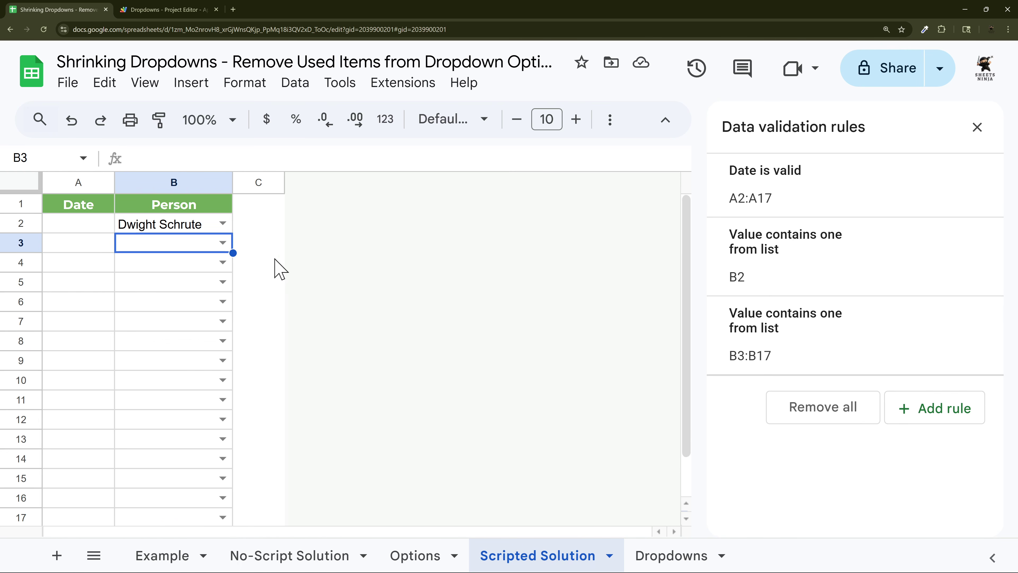
- Choose the first listed name in B3, look for New Person in B4's dropdown, and close the data validation rules
click(224, 246)
click(155, 269)
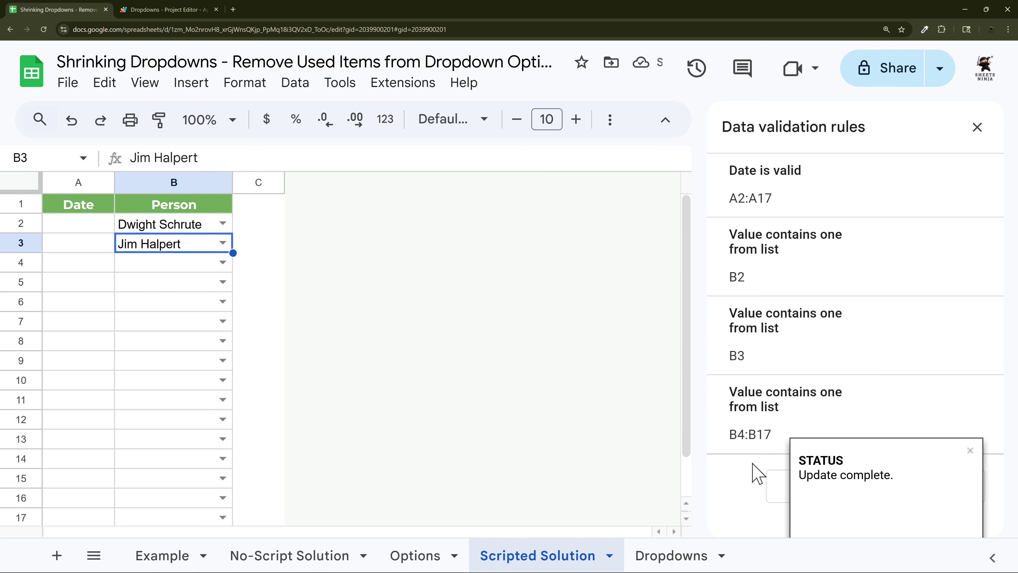
click(222, 264)
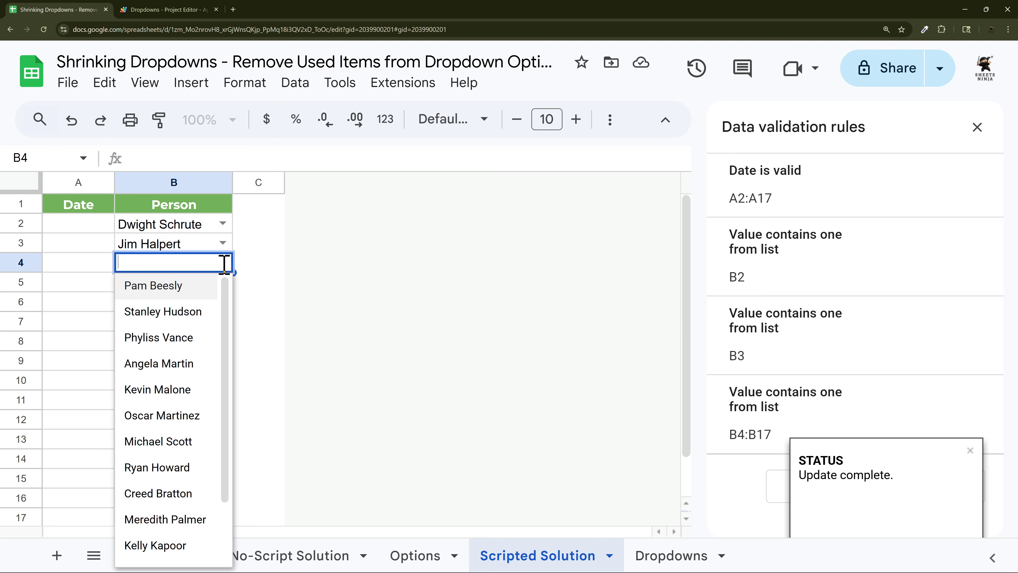
scroll(205, 330, down, 3)
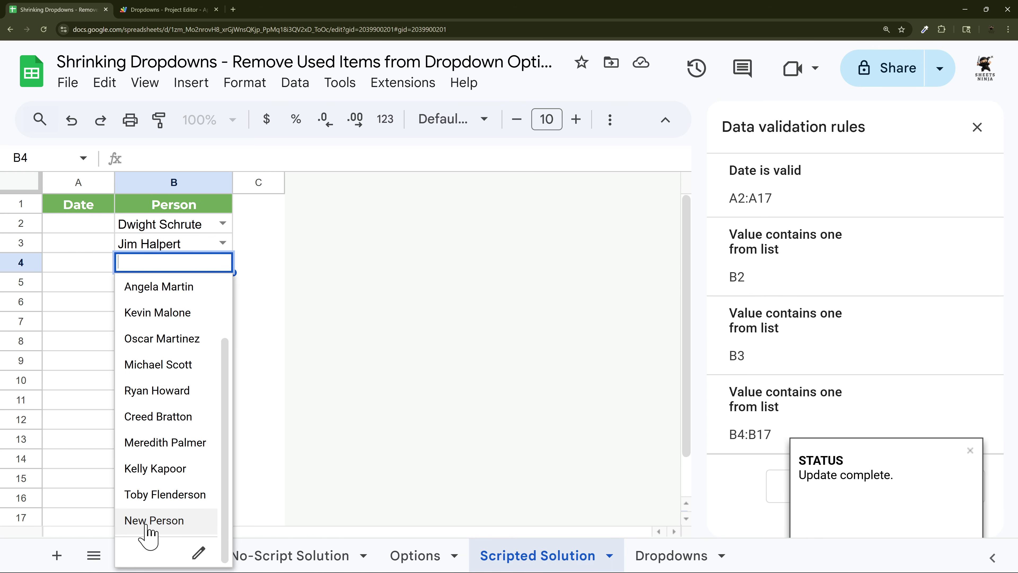
click(481, 296)
click(977, 127)
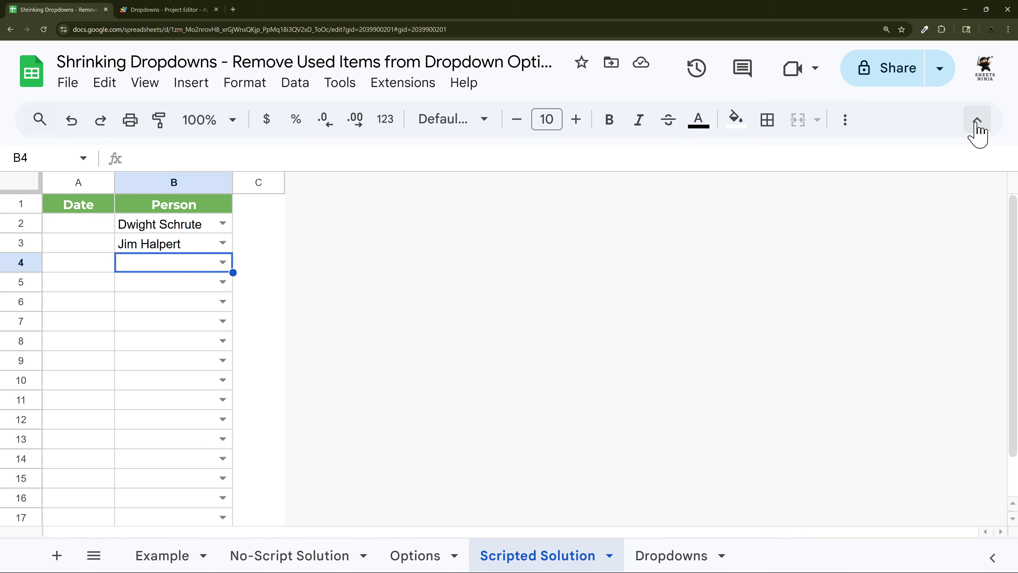
- Review the No-Script Solution sheet and the All Options and Remaining Options columns on the Options sheet, and return to Scripted Solution
click(264, 560)
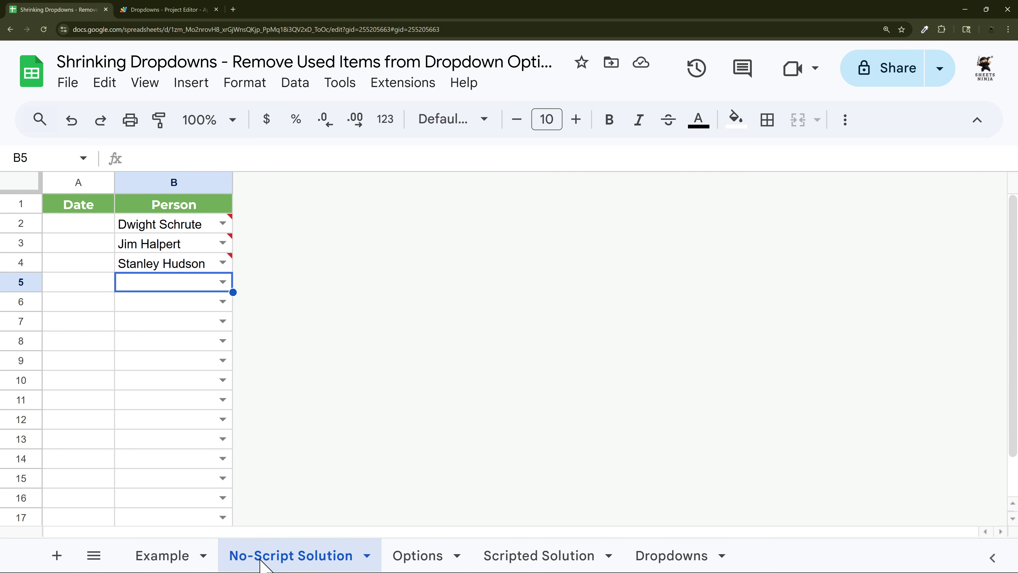
click(399, 555)
scroll(408, 348, down, 3)
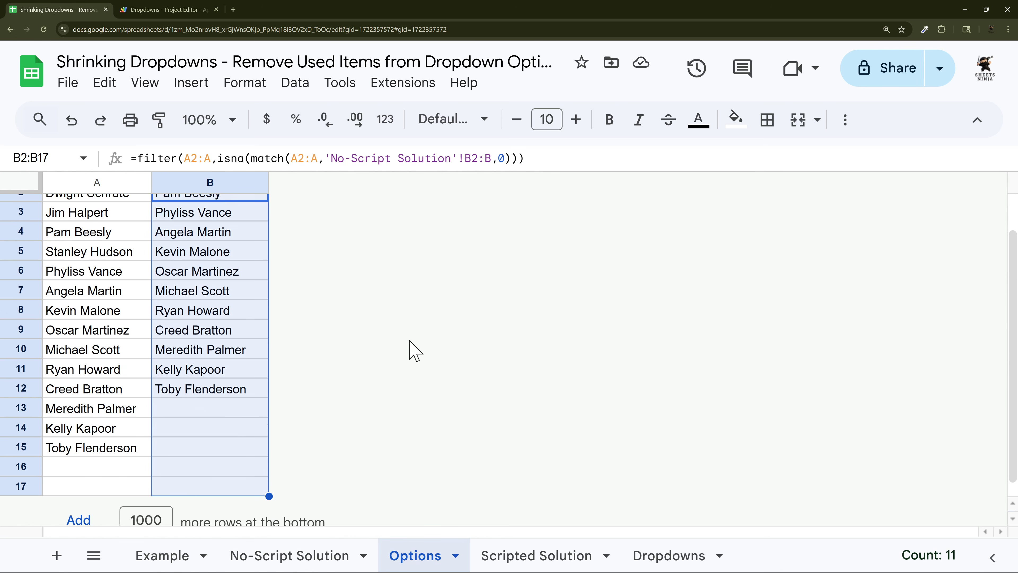
click(60, 451)
scroll(181, 277, up, 2)
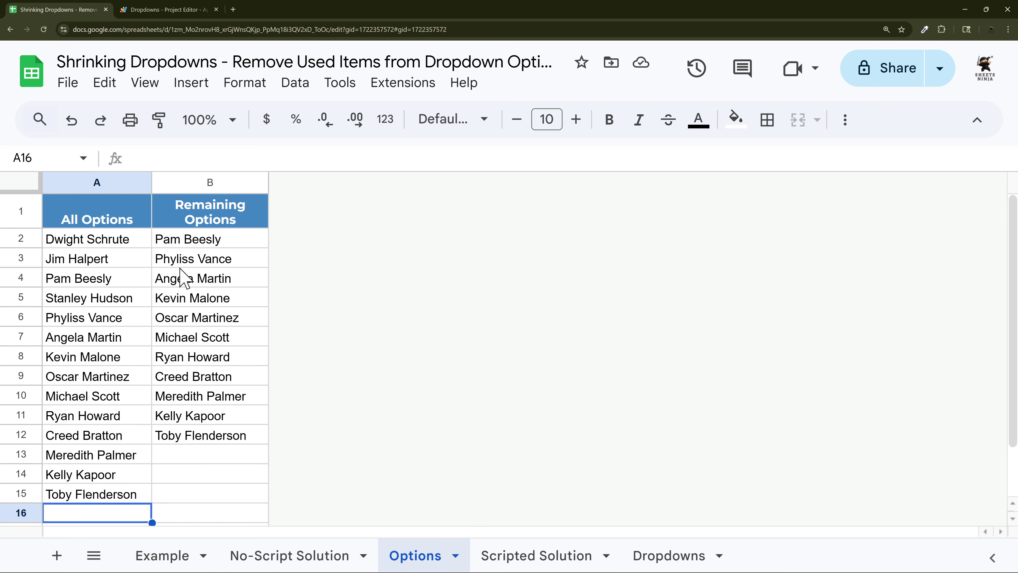
click(534, 553)
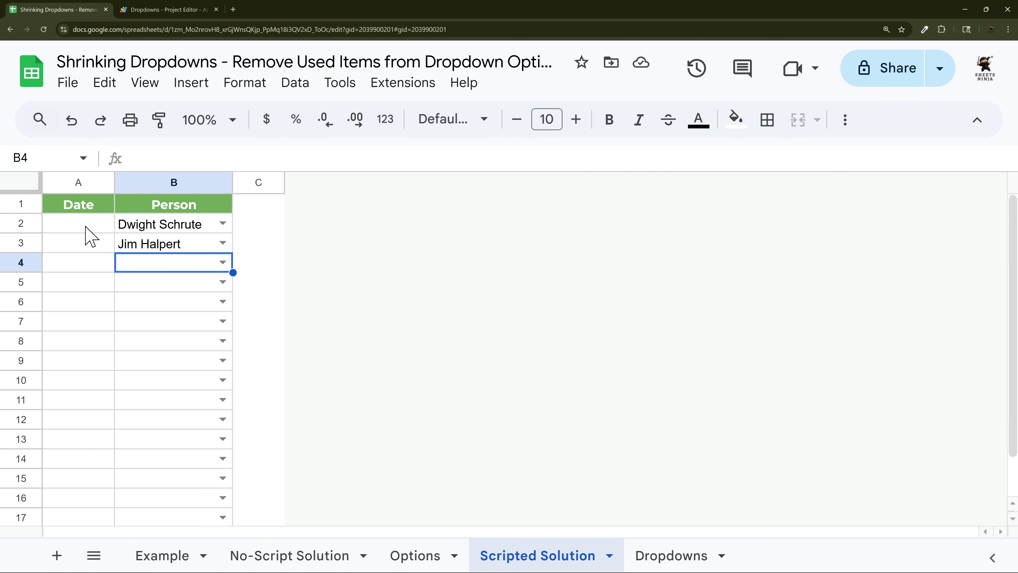
- Examine the script's onEdit(e) function and its sheet and range constants alongside cells A2:B17 of the Scripted Solution sheet
mouse_move(88, 234)
mouse_down()
mouse_move(246, 252)
mouse_move(138, 530)
mouse_up()
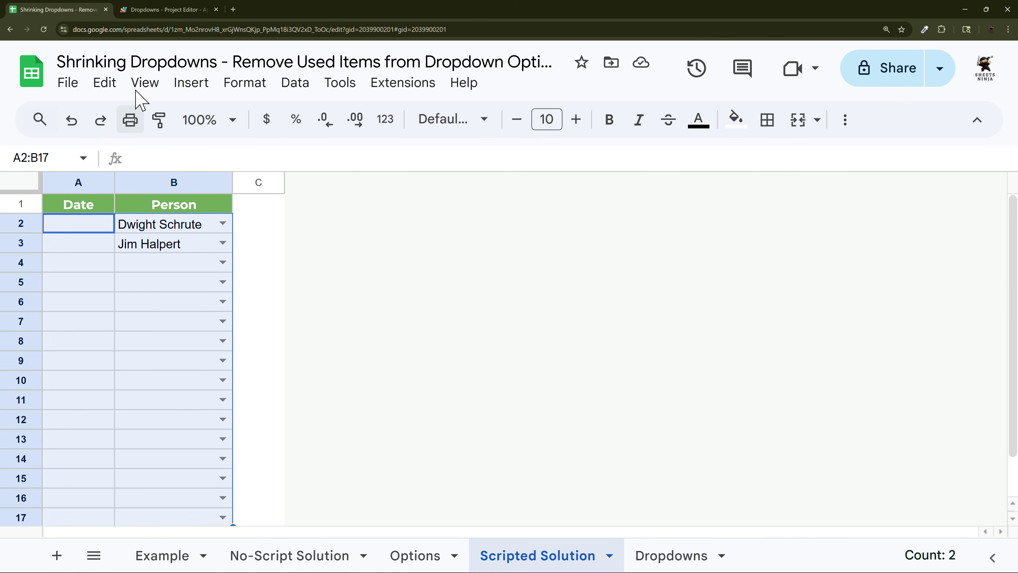
click(168, 10)
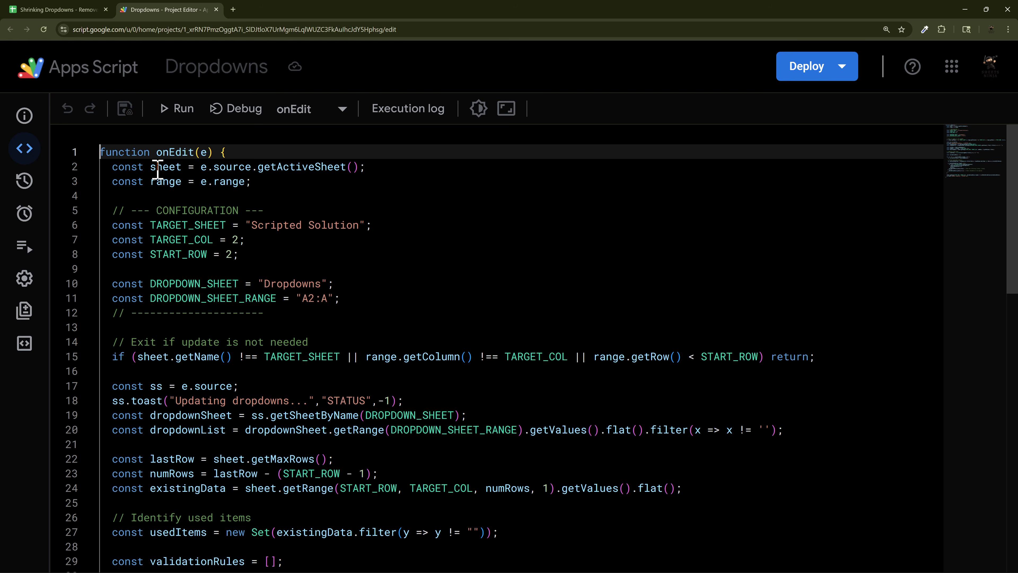
drag(156, 152, 211, 156)
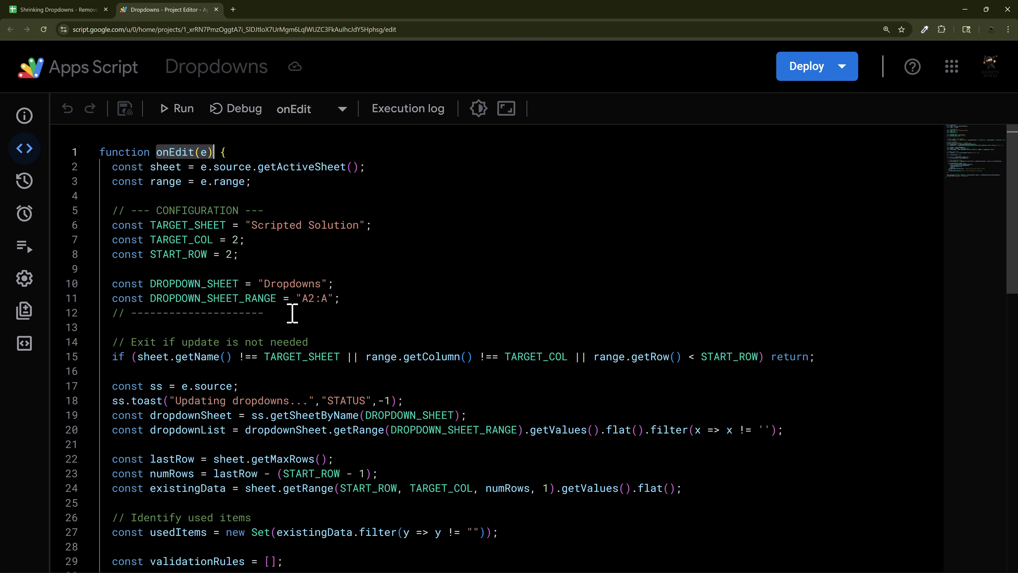
click(266, 209)
drag(268, 179, 112, 166)
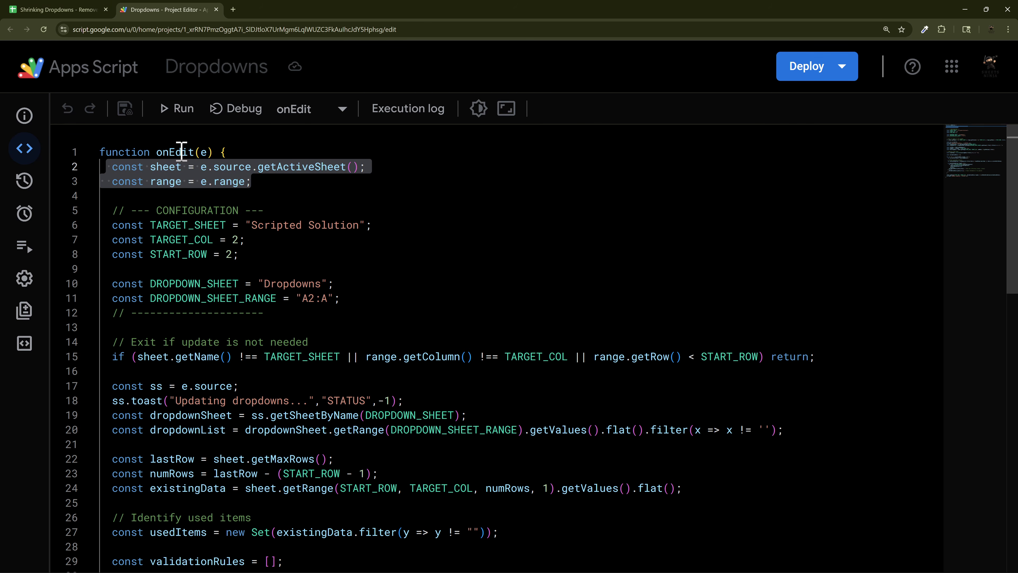
click(12, 9)
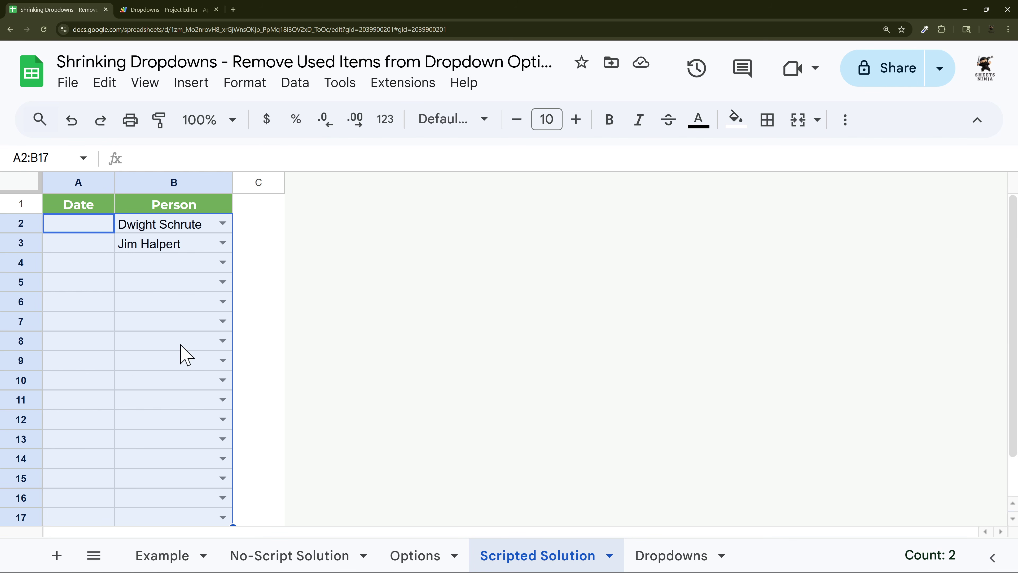
click(147, 15)
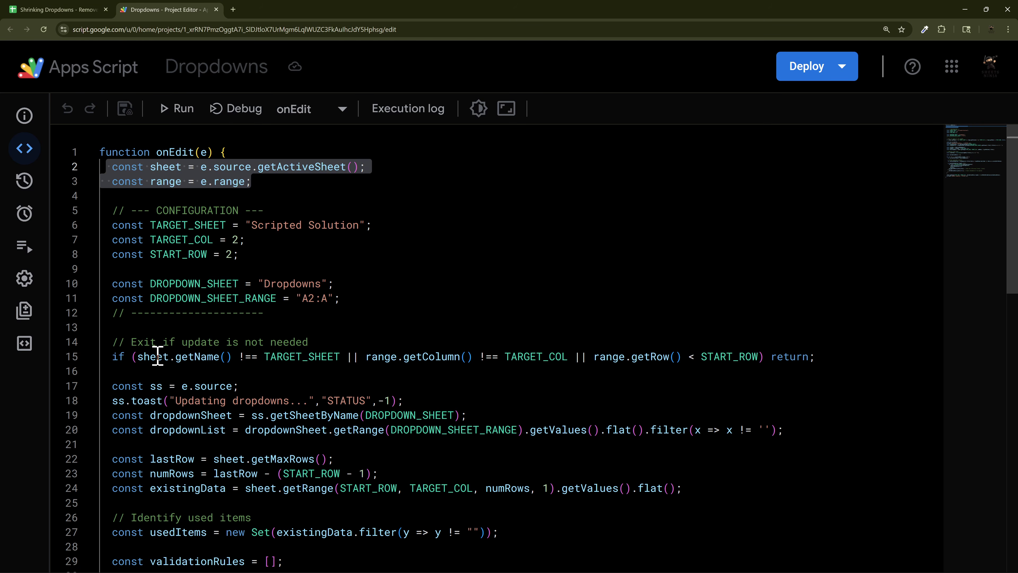
- Read the exit condition on line 15, the code from line 18 to 27, and the sheet and range constants
drag(114, 356, 816, 356)
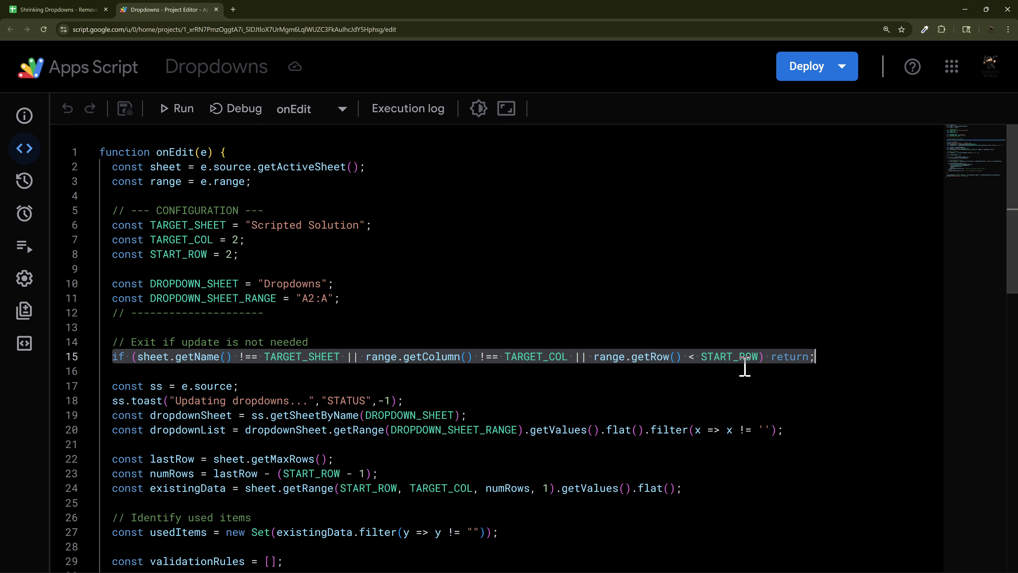
drag(140, 400, 445, 533)
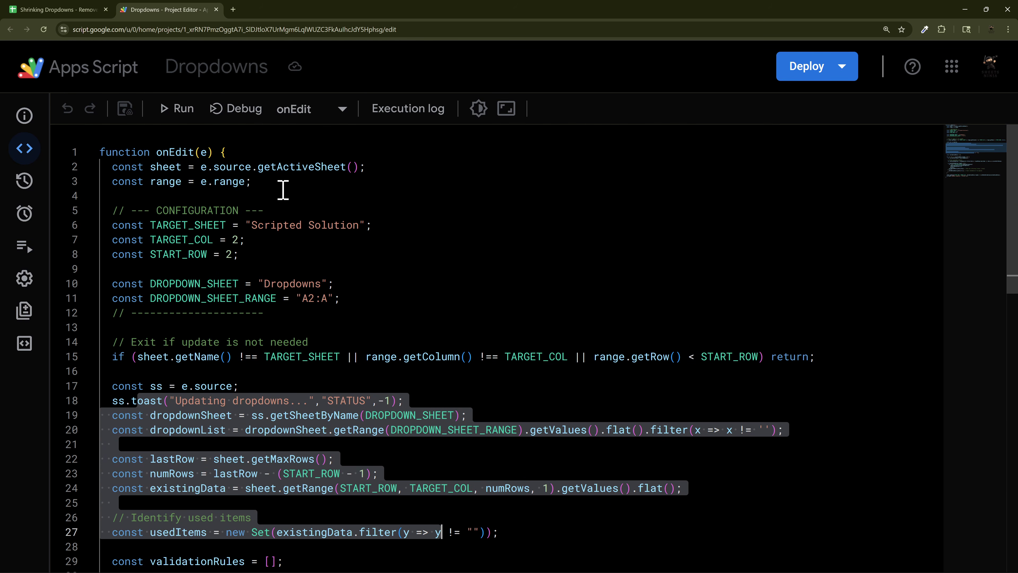
drag(384, 167, 107, 166)
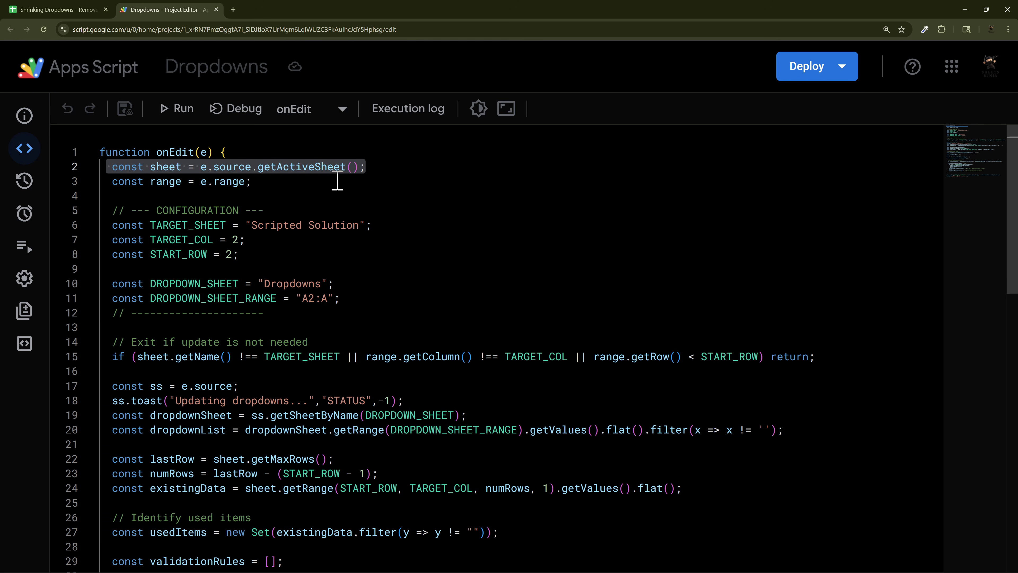
click(269, 182)
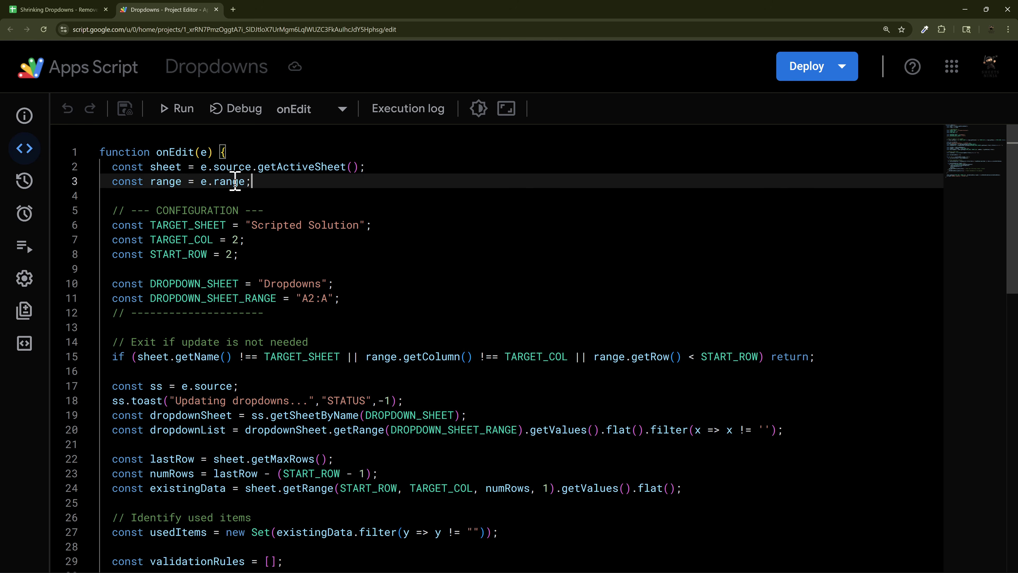
drag(253, 182, 106, 181)
- On the Scripted Solution sheet, examine B4's dropdown choices and how its column B and row 4 locate the edited cell
click(40, 9)
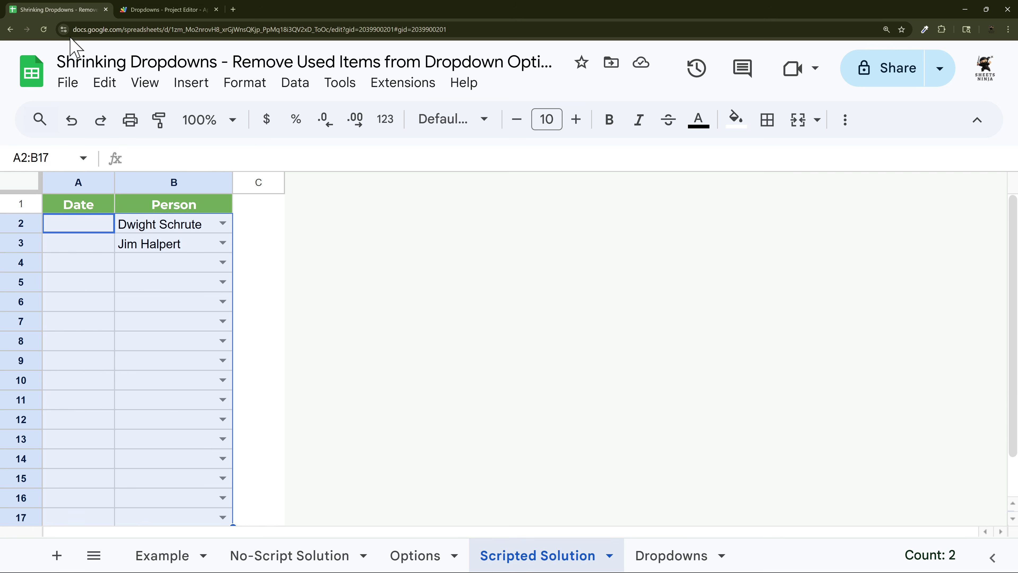
click(222, 263)
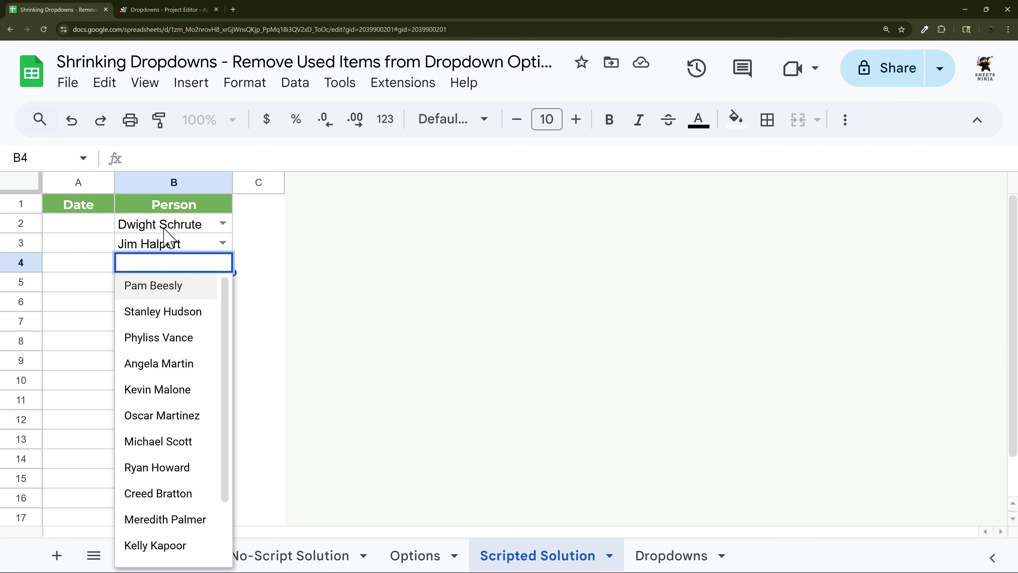
click(178, 180)
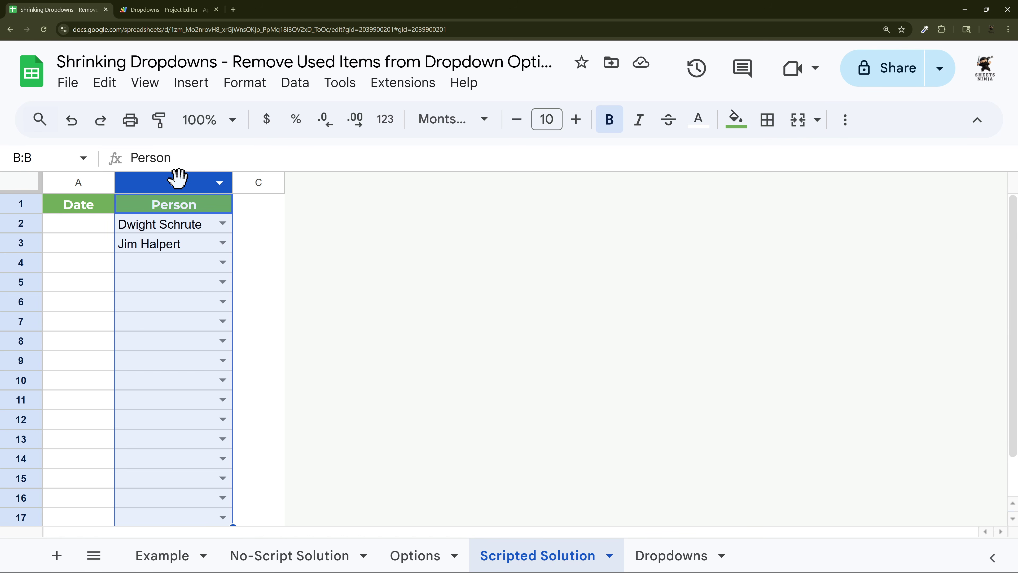
click(14, 262)
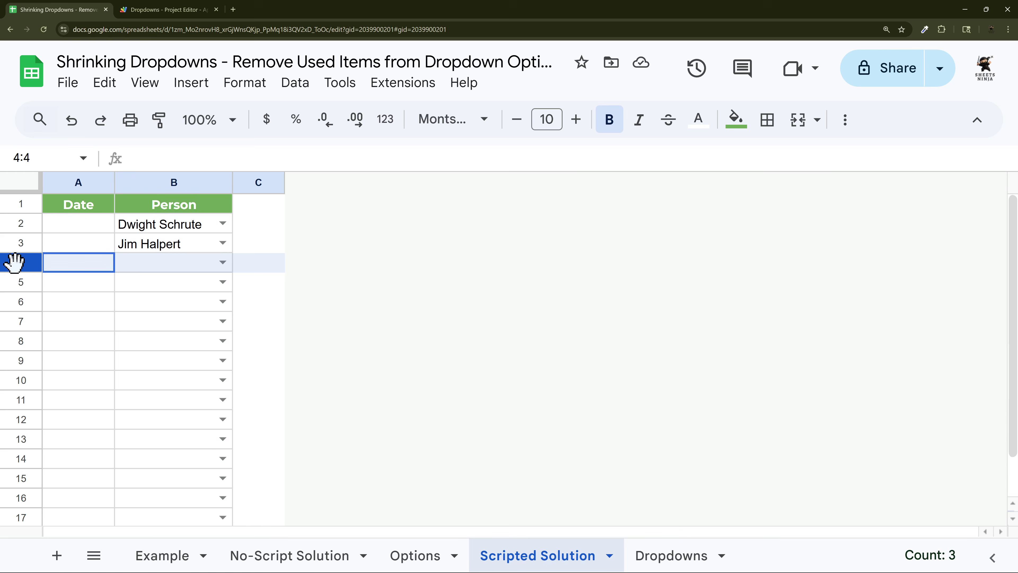
click(178, 182)
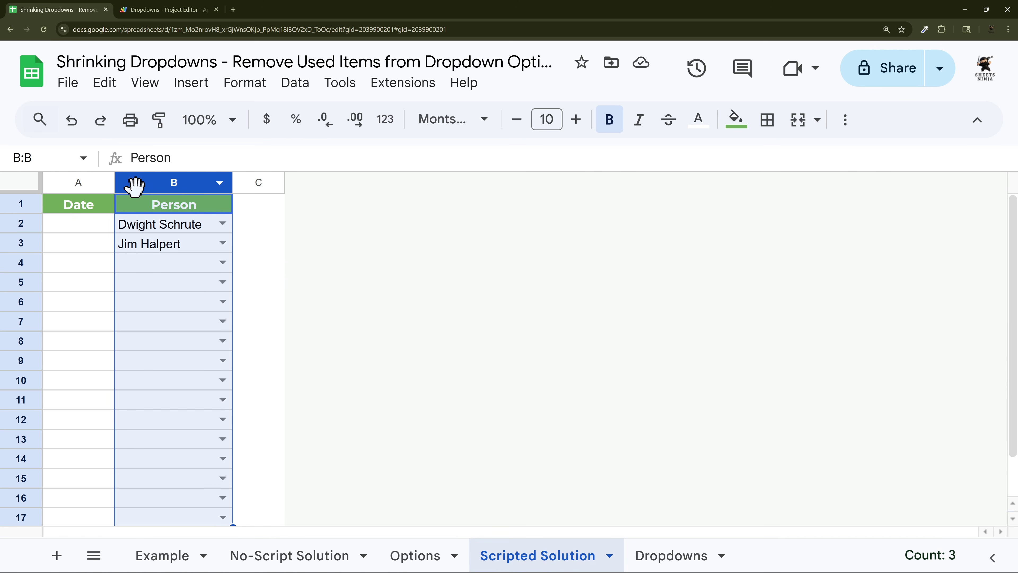
click(84, 182)
click(167, 183)
click(173, 263)
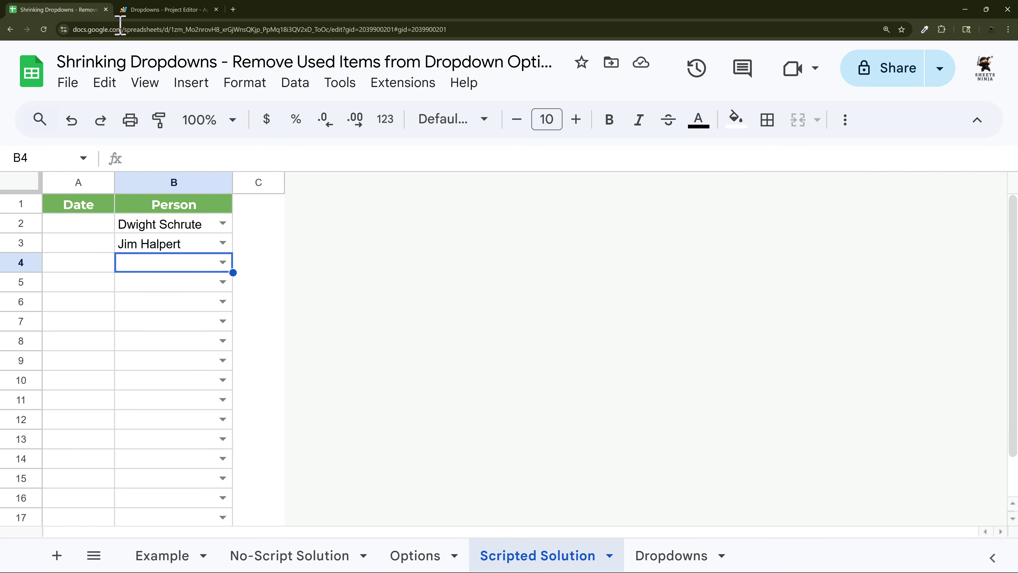
- In the script, review the range constant and the configuration block's TARGET_SHEET and TARGET_COL settings
click(162, 9)
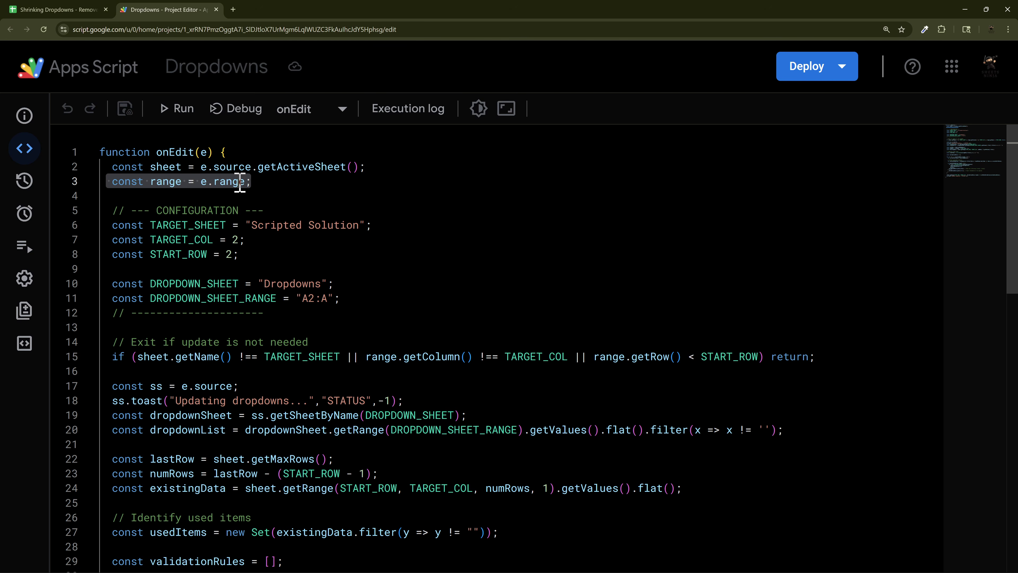
drag(258, 183, 97, 187)
scroll(294, 212, down, 1)
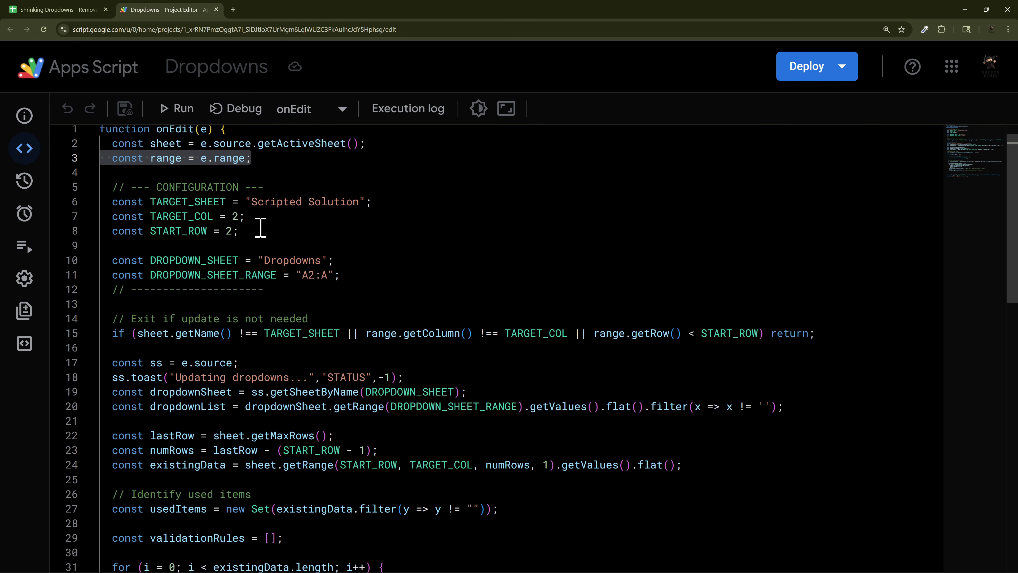
drag(259, 228, 101, 187)
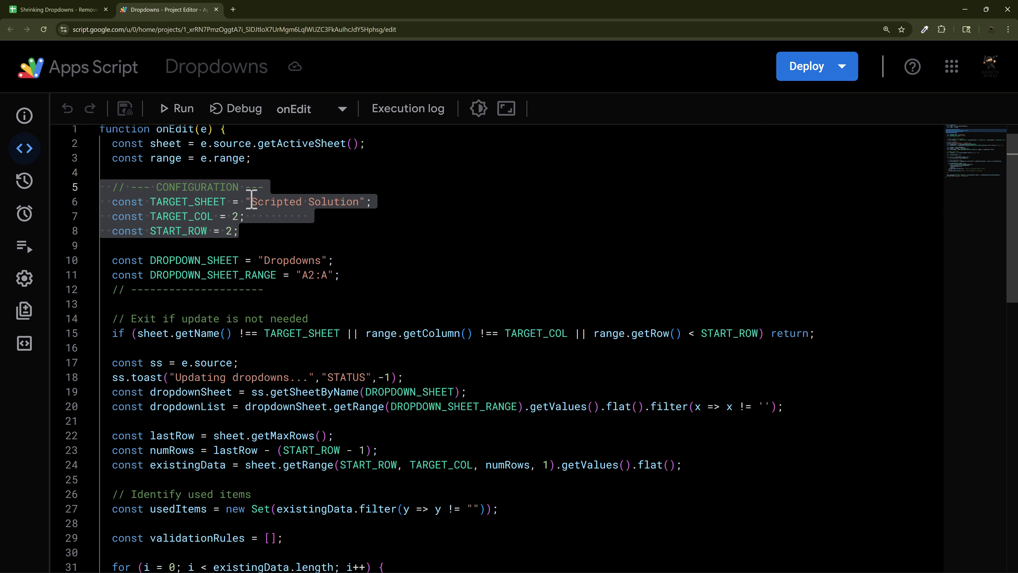
drag(251, 202, 360, 200)
scroll(285, 213, up, 1)
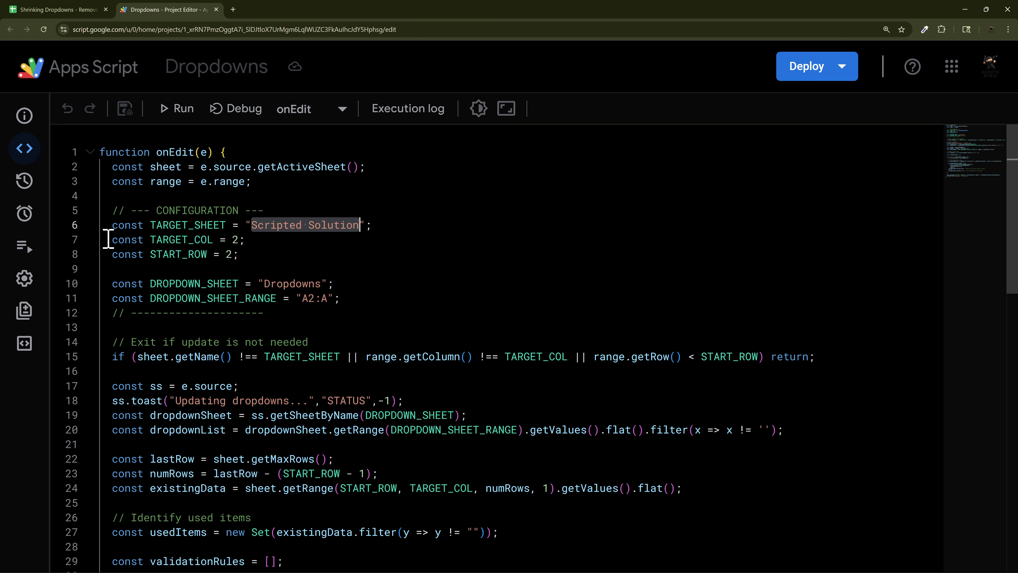
drag(108, 240, 299, 240)
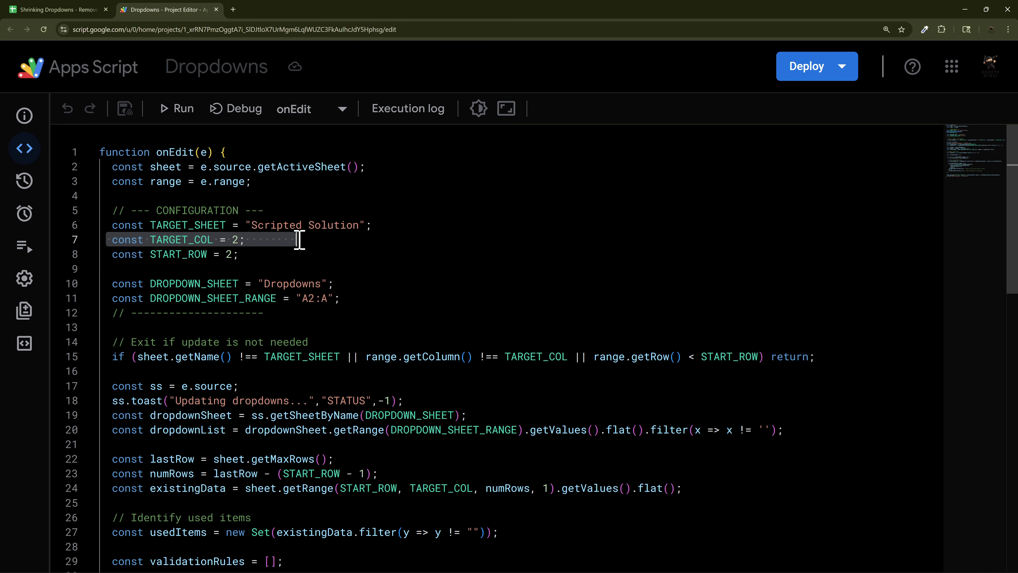
- Compare the script's TARGET_COL and START_ROW settings with column B and cells B2:B5 on the Scripted Solution sheet
click(75, 12)
click(160, 181)
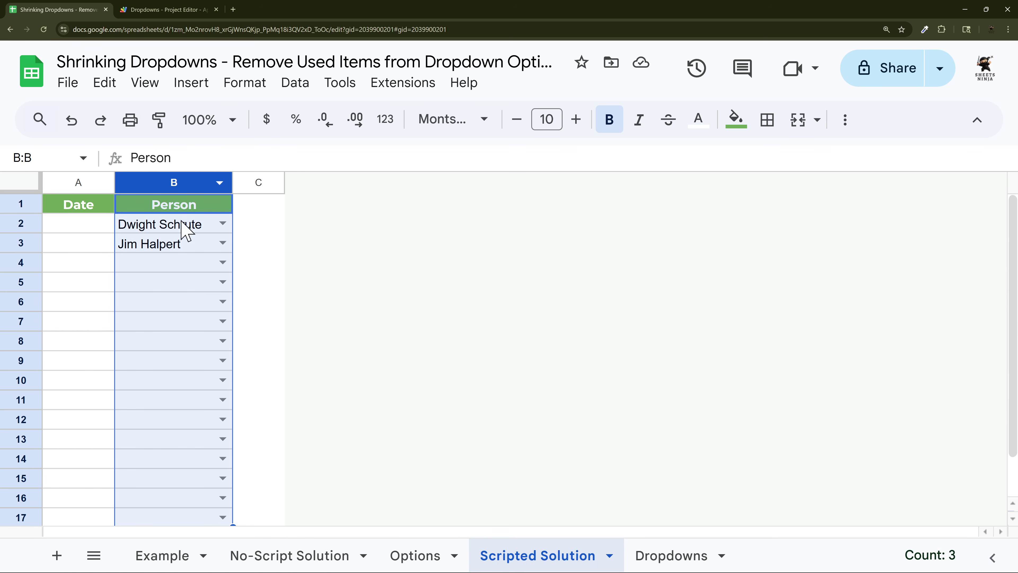
click(160, 9)
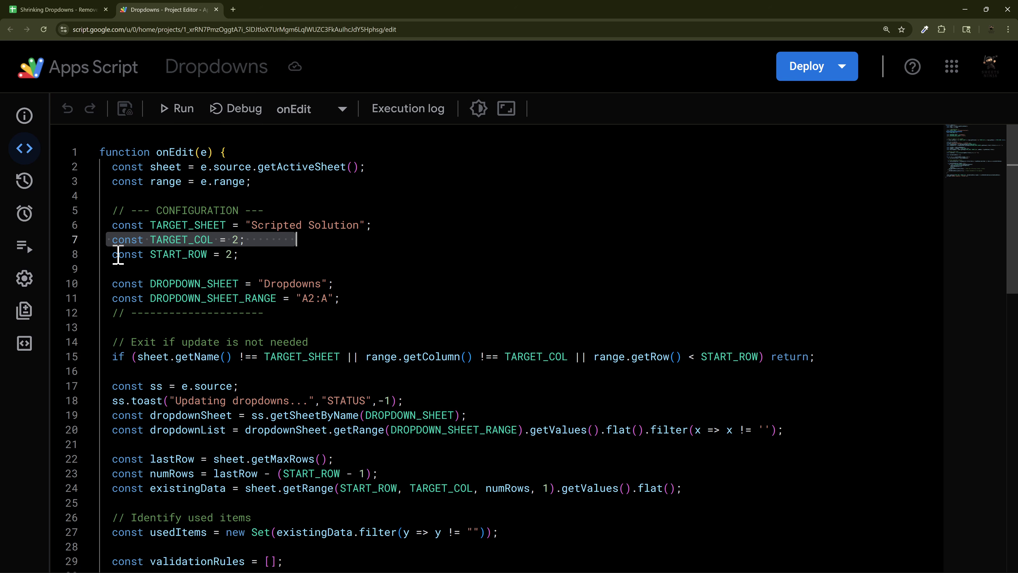
drag(113, 254, 240, 253)
click(80, 10)
drag(168, 227, 173, 285)
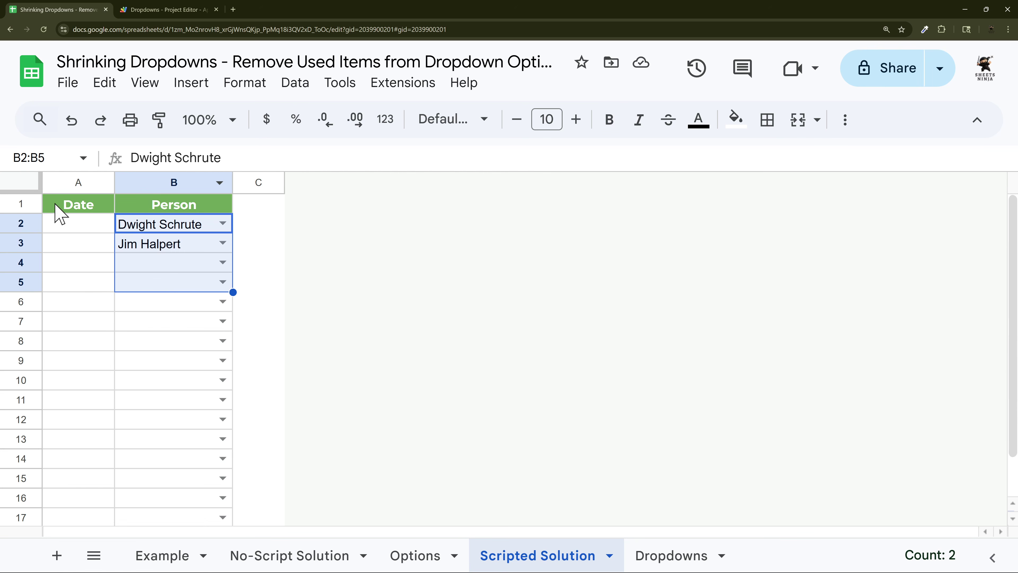
- Try inserting a row above the header, check which row the first dropdown occupies, and undo the insertion
click(18, 206)
right_click(18, 208)
click(52, 281)
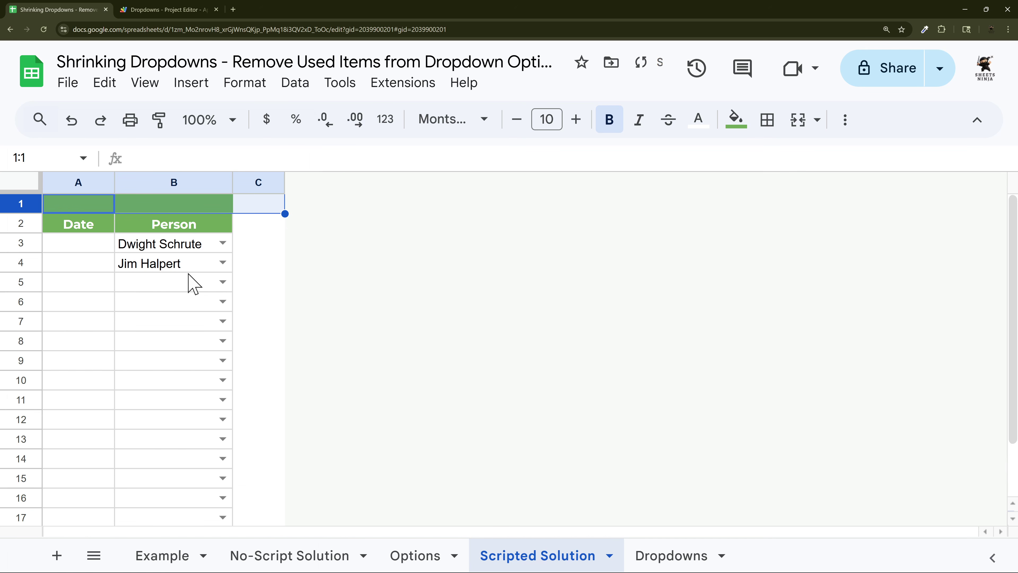
click(159, 250)
click(18, 245)
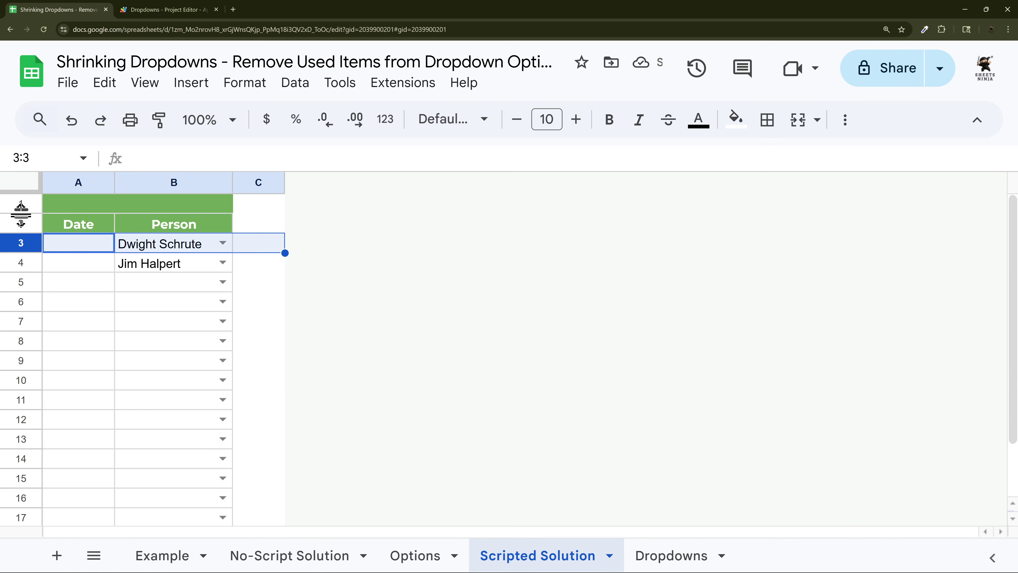
click(72, 119)
- Review the script's DROPDOWN_SHEET and DROPDOWN_SHEET_RANGE settings, and return to the spreadsheet
click(166, 9)
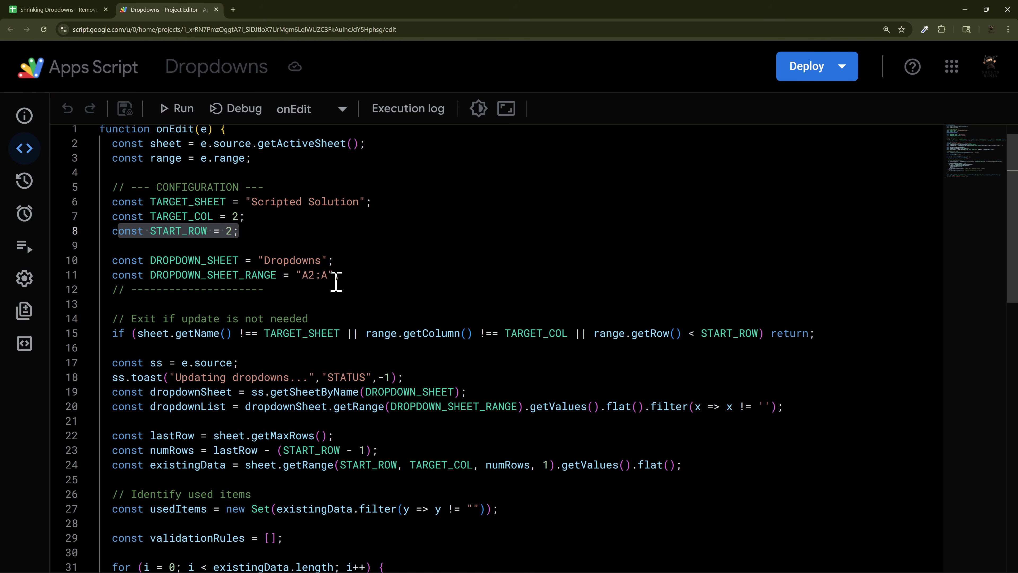
scroll(211, 234, down, 1)
drag(112, 237, 344, 238)
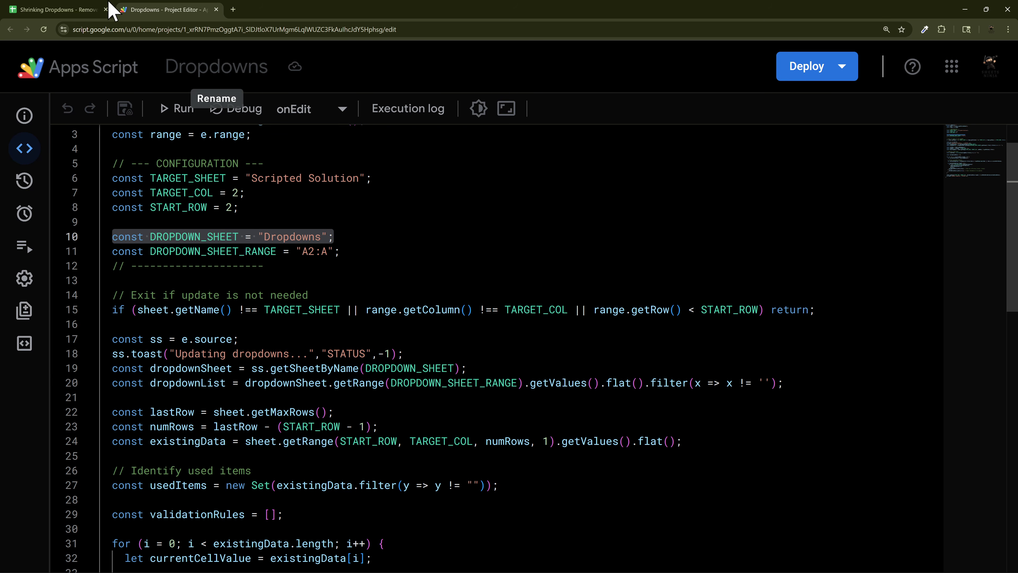
click(60, 10)
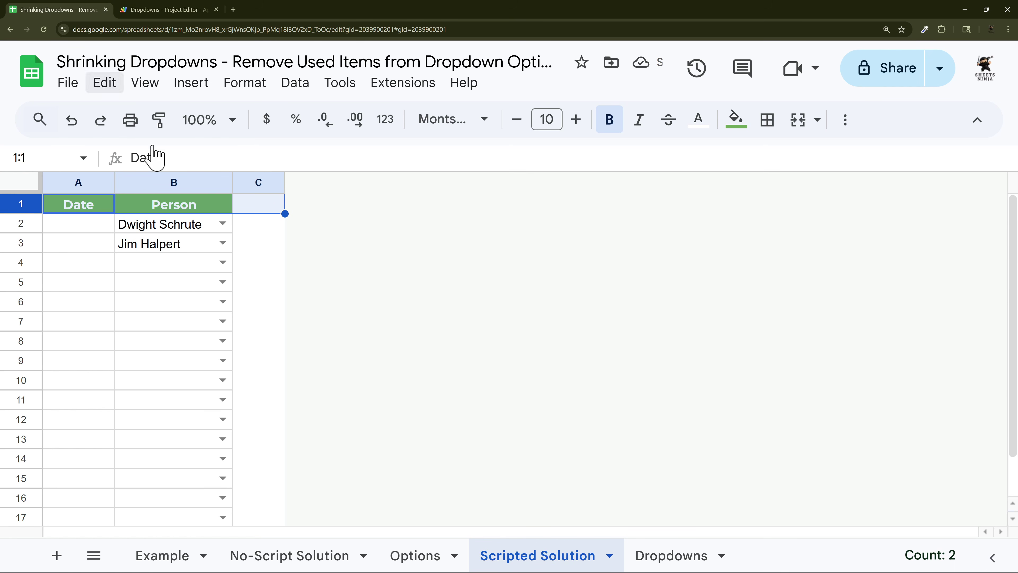
click(190, 10)
drag(150, 251, 303, 251)
click(80, 10)
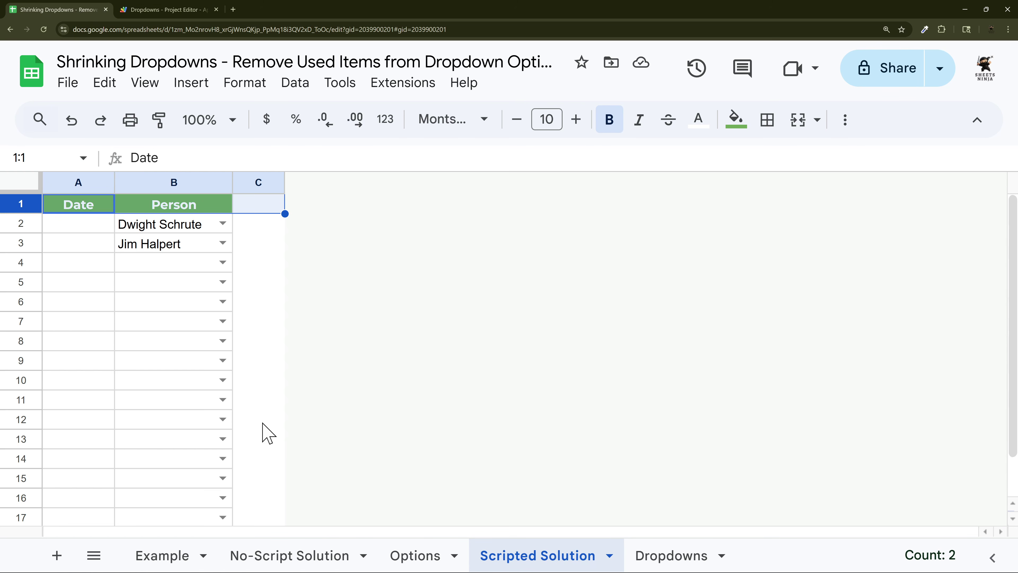
- Examine the All Options list from row 2 down on the Dropdowns sheet, and return to the script code below its configuration
click(670, 555)
scroll(317, 433, down, 1)
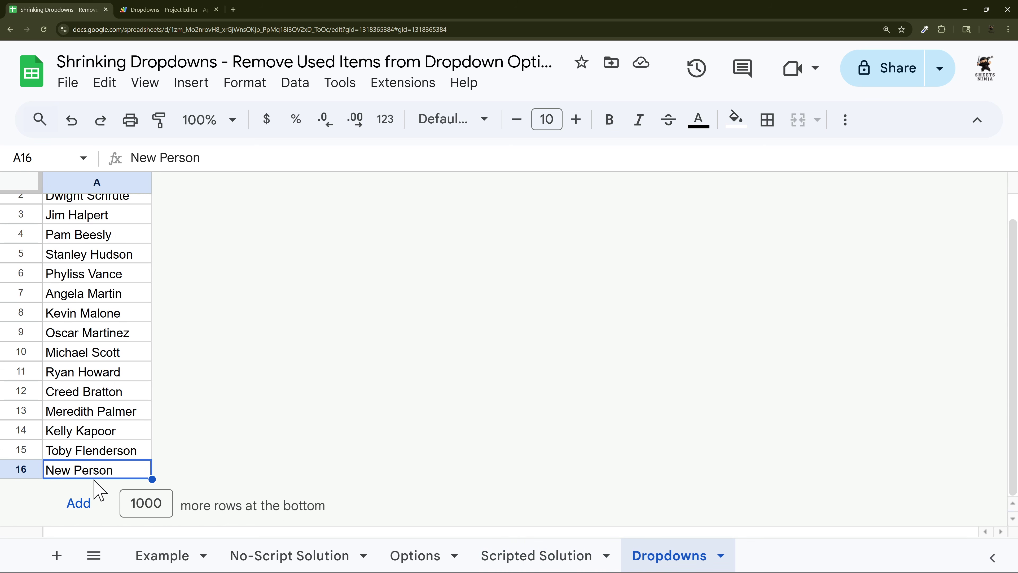
drag(27, 453, 23, 227)
scroll(40, 437, down, 1)
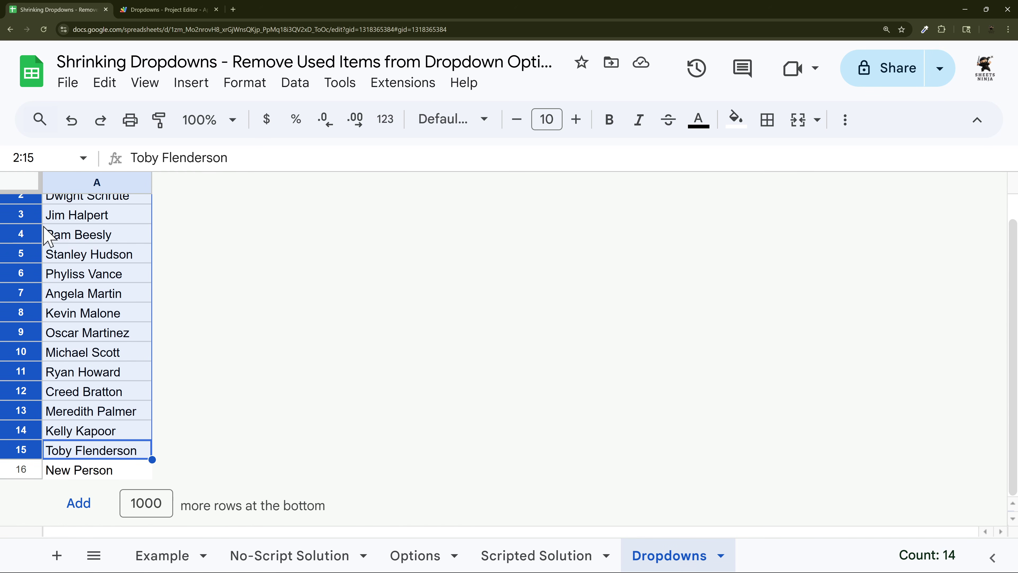
scroll(50, 453, up, 1)
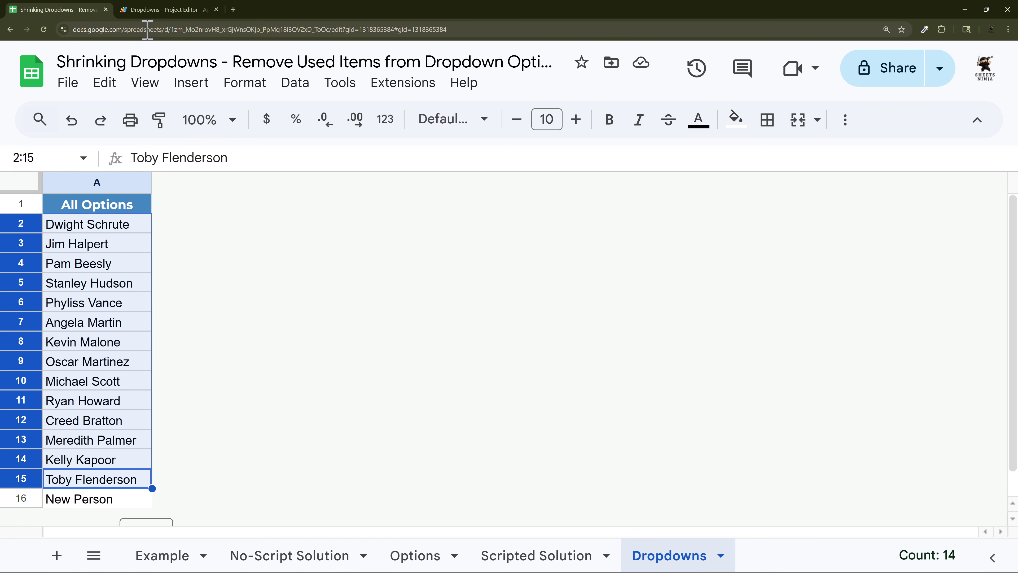
click(151, 10)
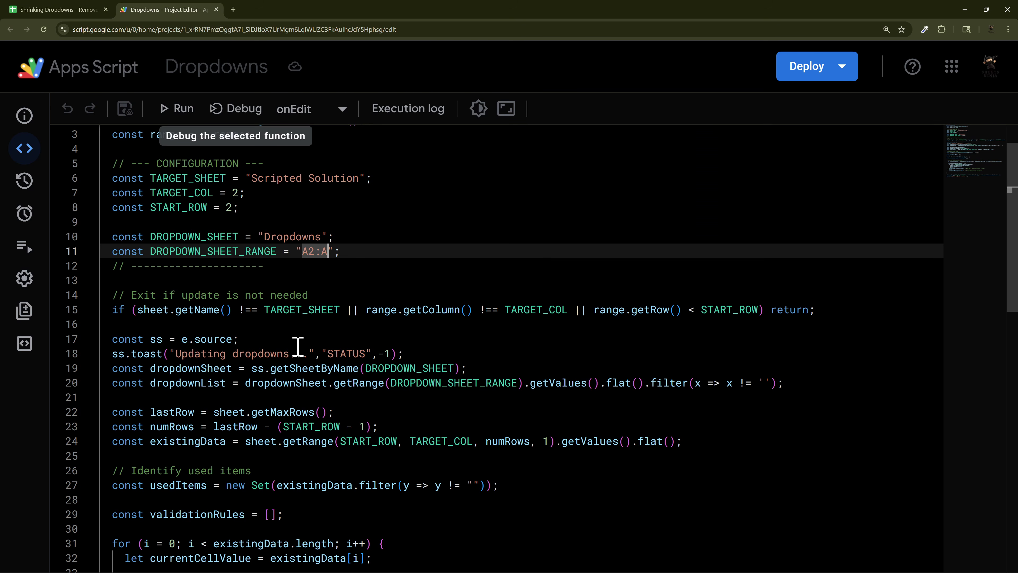
scroll(314, 346, down, 1)
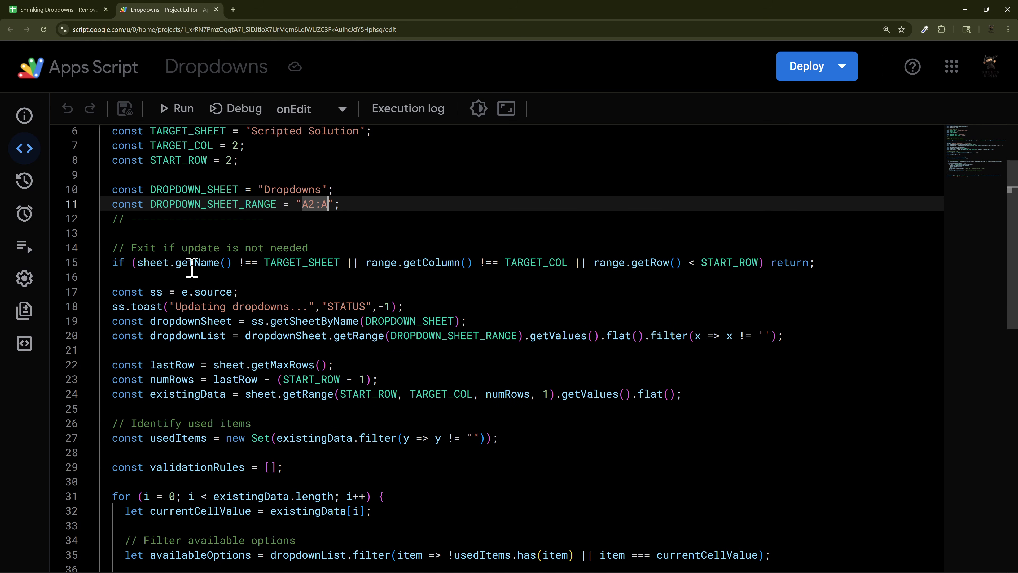
- Examine the early-exit if condition and its return, comparing sheet.getName() with the sheet constant and the TARGET_SHEET setting
drag(112, 263, 140, 263)
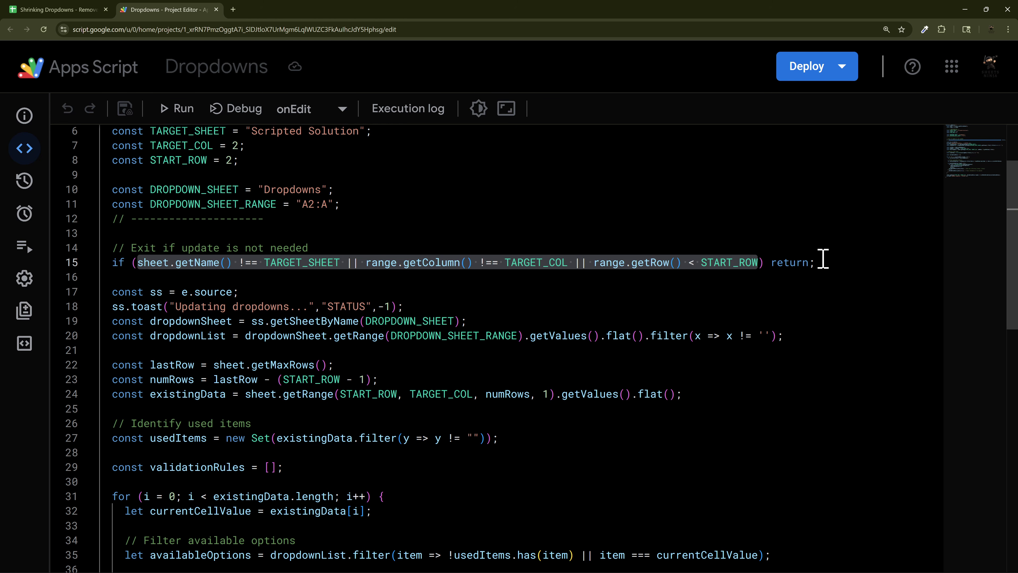
drag(771, 262, 836, 263)
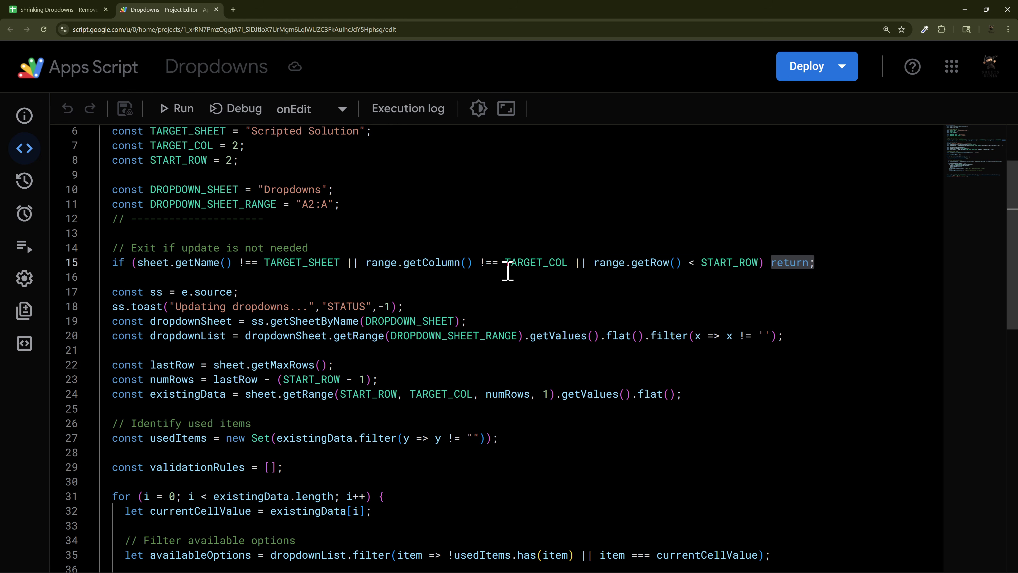
drag(170, 281, 193, 469)
click(138, 263)
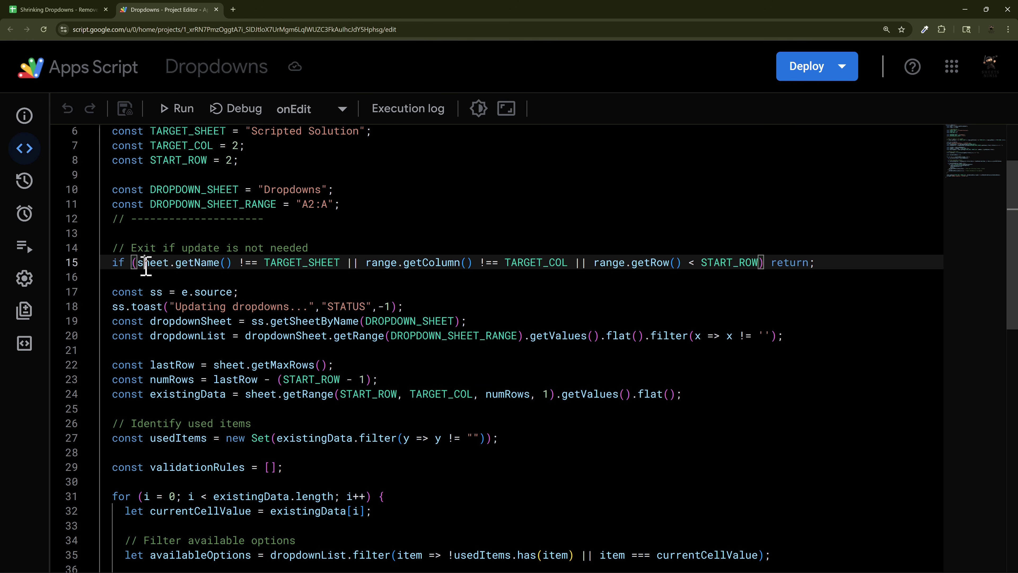
scroll(167, 328, up, 2)
key(shift+alt+Right)
key(shift+alt+Right)
scroll(158, 364, up, 1)
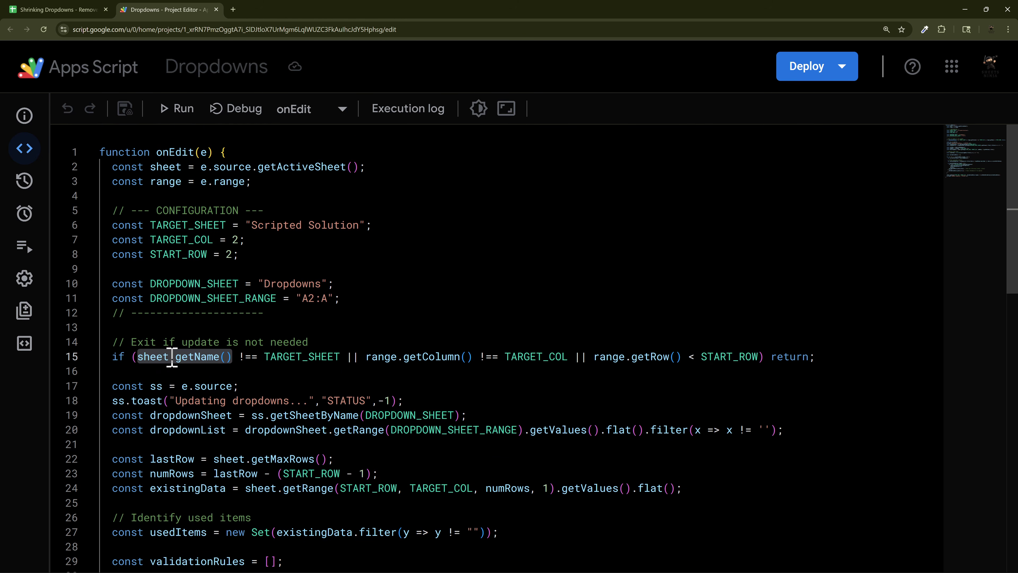
drag(365, 167, 96, 167)
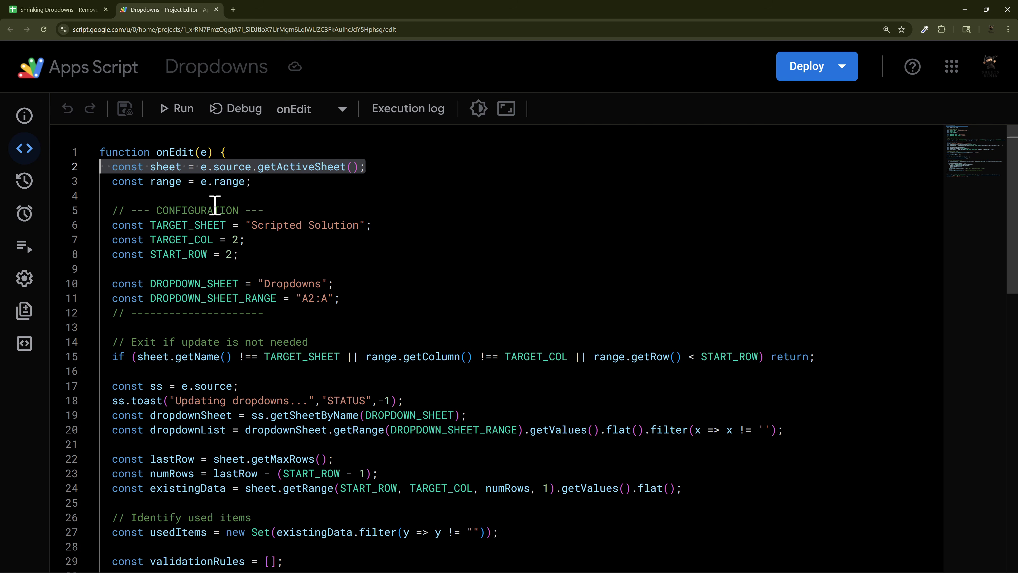
drag(375, 225, 214, 224)
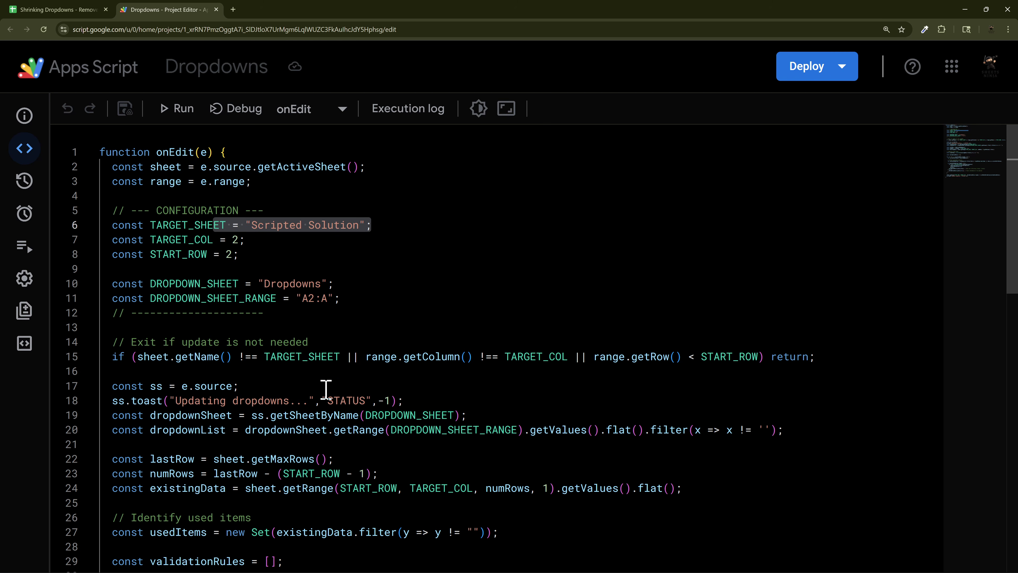
- Duplicate the TARGET_SHEET line and change the copy to TARGET_SHEET2 with the value "Scripted Solution2"
click(380, 225)
key(shift+Home)
key(shift+alt+Down)
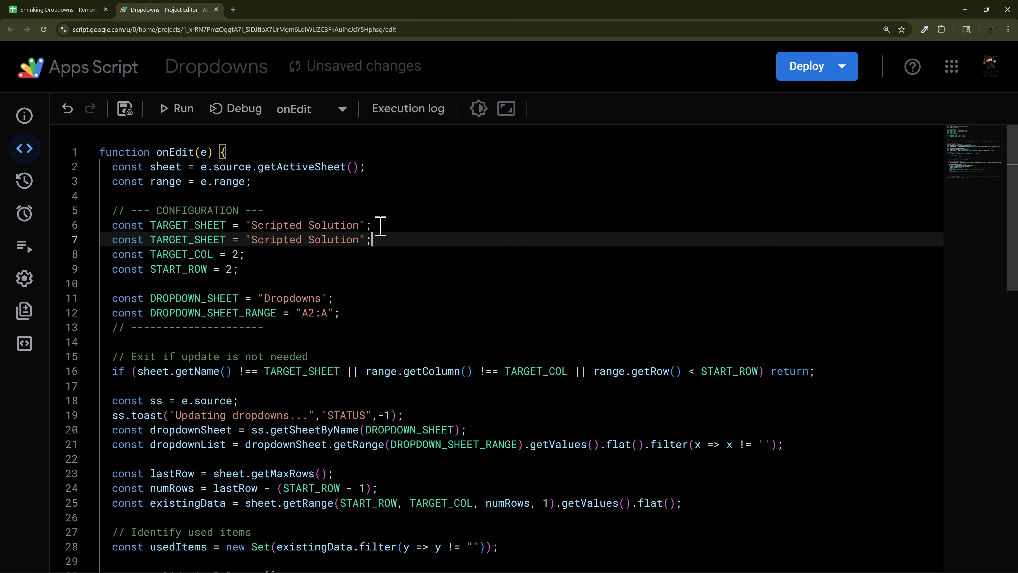
key(Down)
key(Up)
key(Right)
text(2)
key(End)
key(Left)
key(Left)
key(ctrl+shift+Left)
key(ctrl+shift+Left)
key(Right)
text(2)
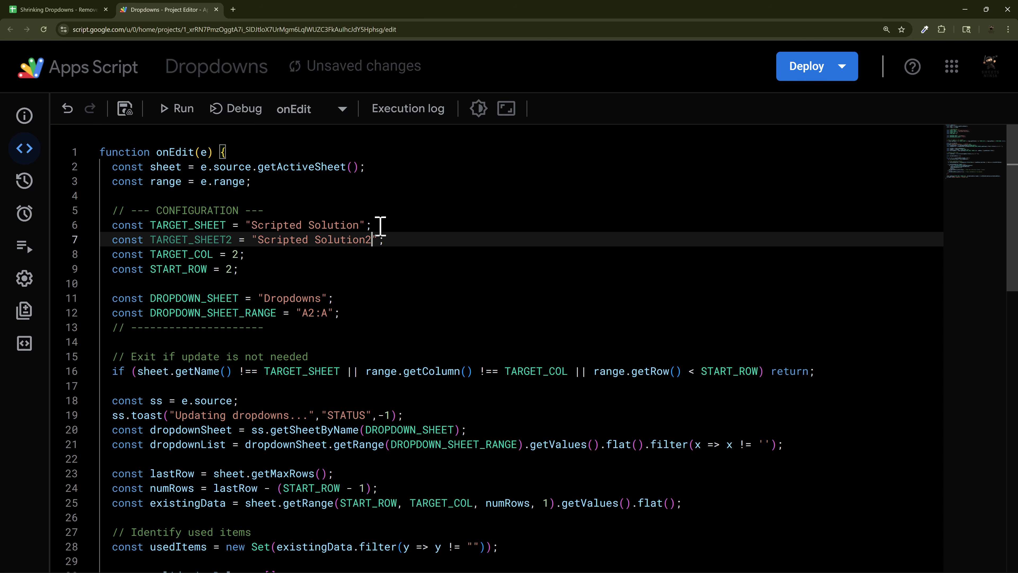
- Add || sheet.getName() !== TARGET_SHEET2 after the first sheet check in the exit condition, and group both checks in parentheses
drag(137, 371, 345, 371)
key(ctrl+c)
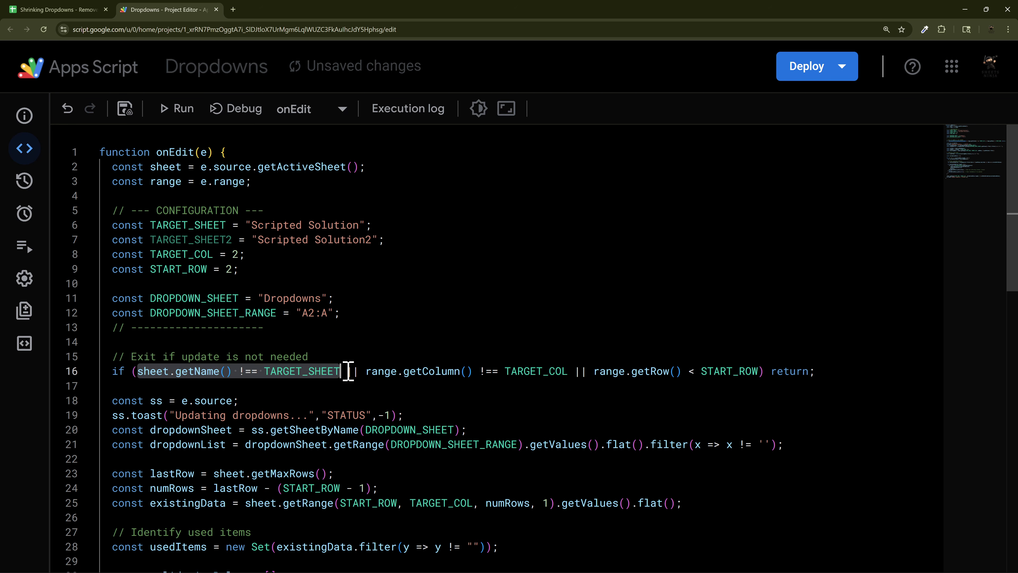
click(346, 371)
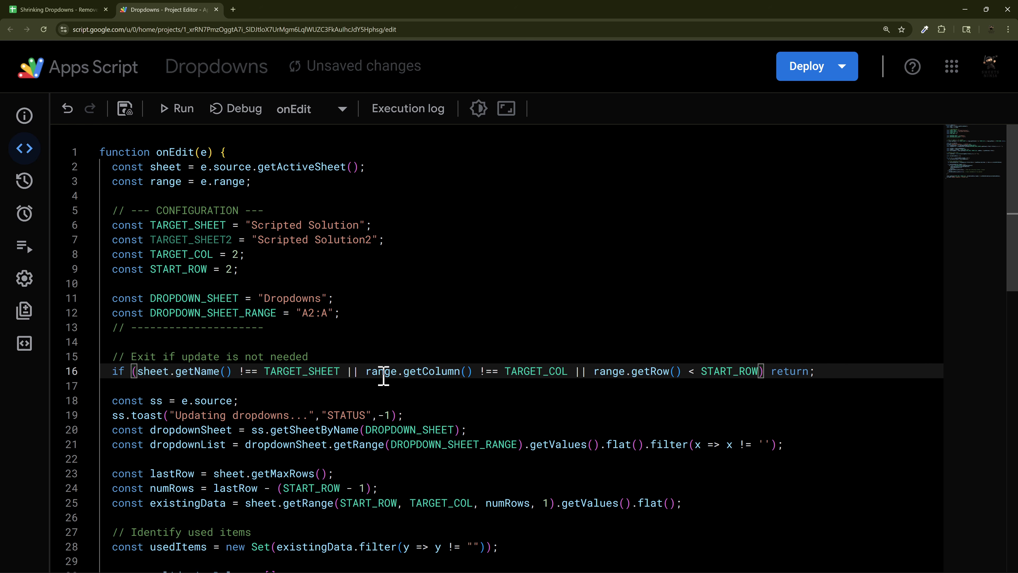
text(||)
key(ctrl+v)
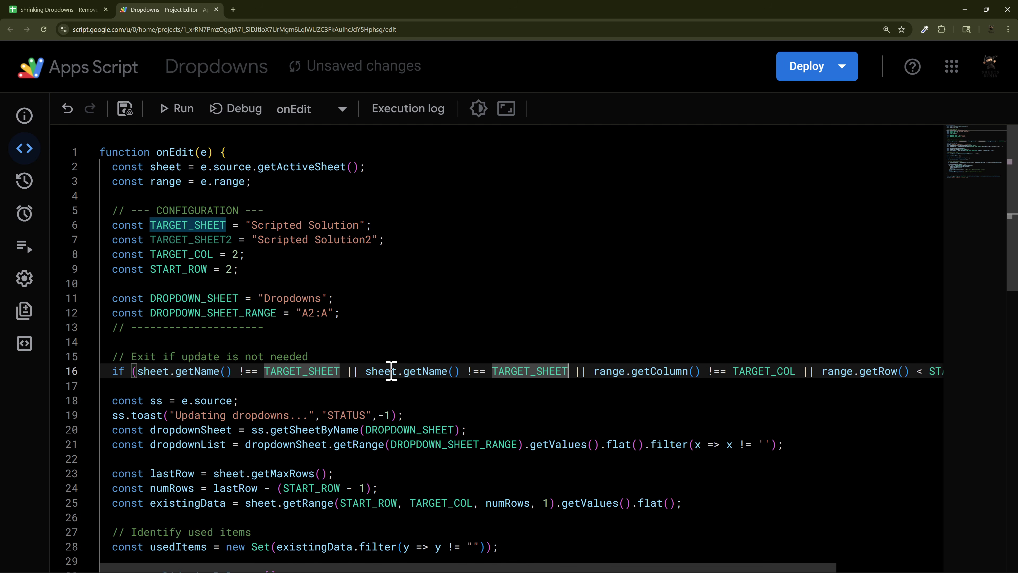
text())
text(()
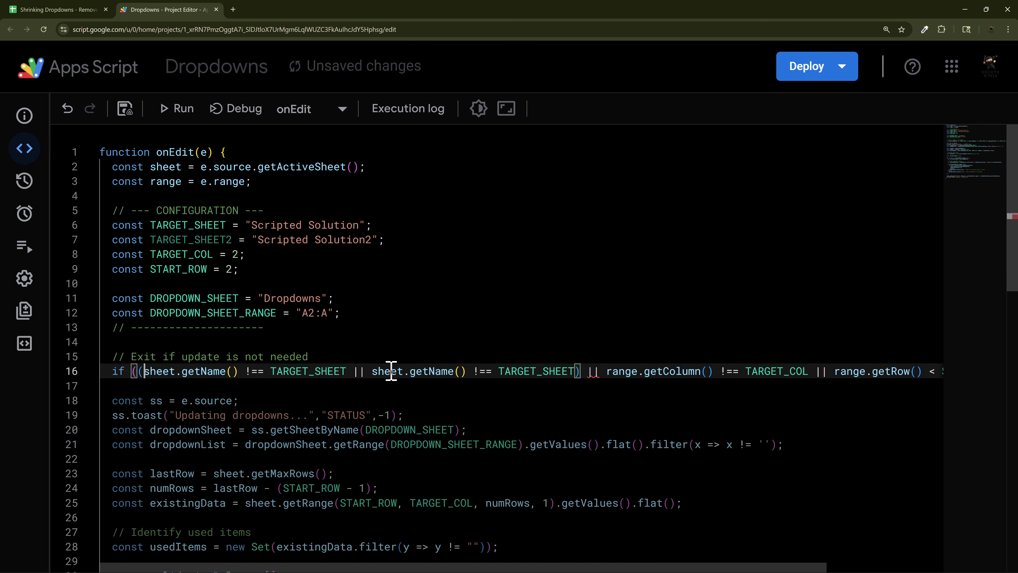
text(2)
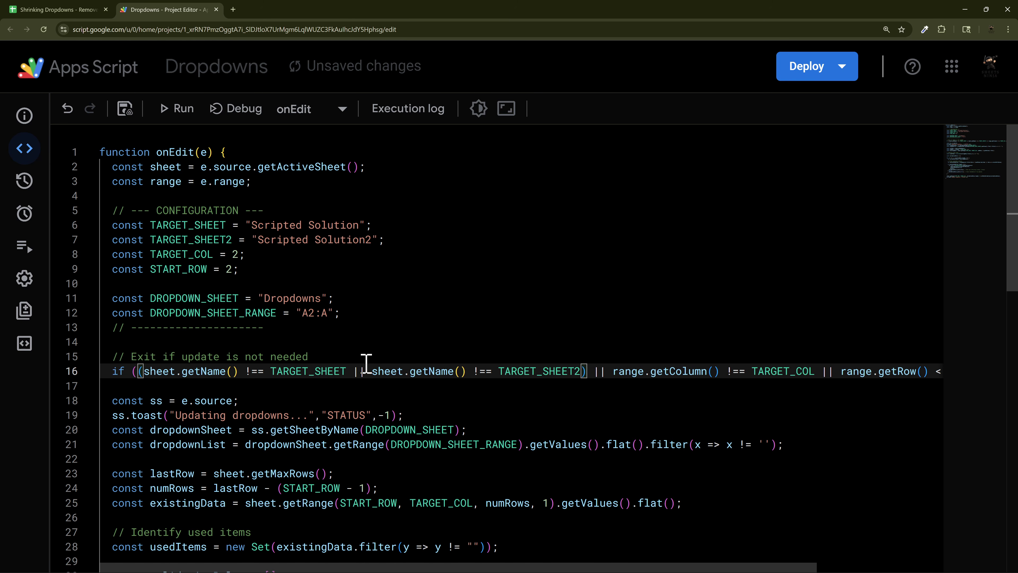
double_click(360, 372)
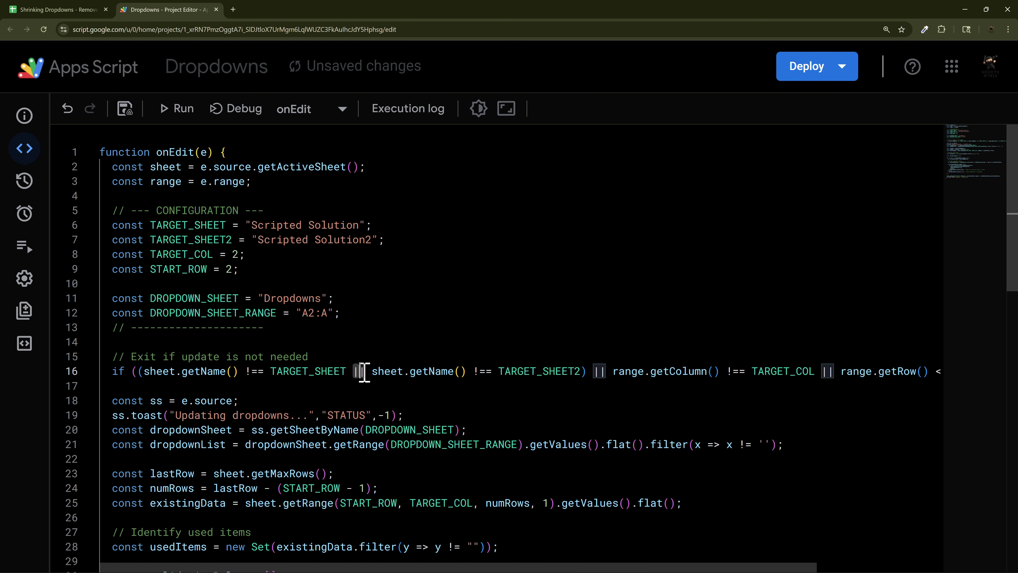
click(142, 372)
- Write the sample expression 15 * 2 + 20 / 18 on its own line below the exit condition
click(154, 386)
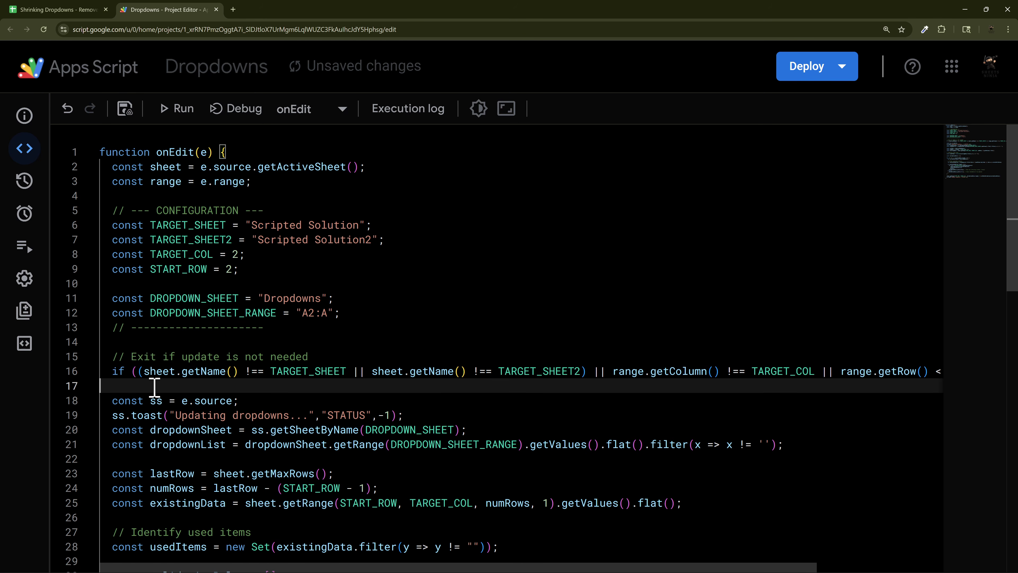
key(Return)
key(Up)
key(Return)
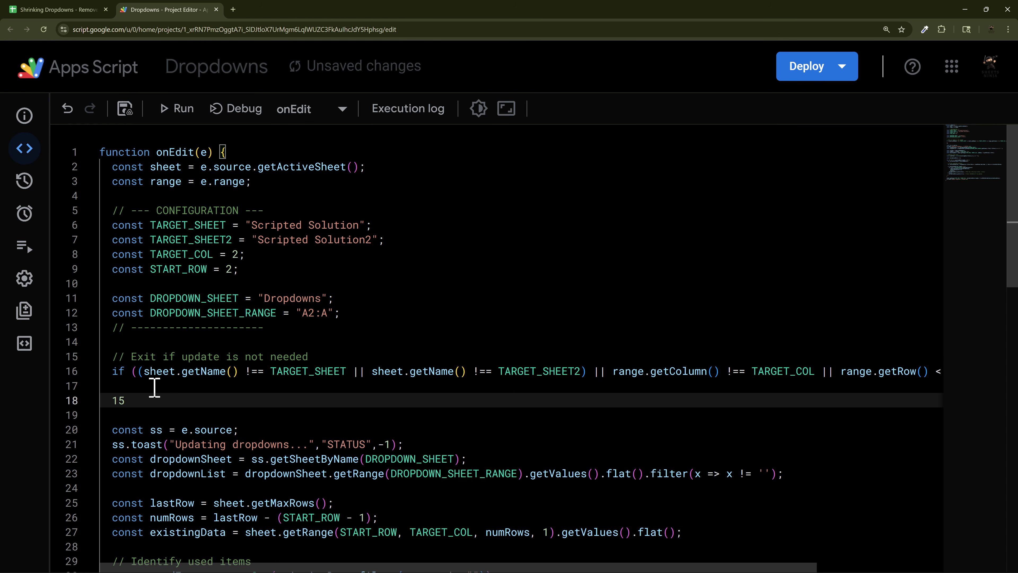
text(15 * 2 + 20 / 18)
- Group the sample expression with parentheses as (15 * 2) + (20 / 18) and compare its two parts
drag(132, 400, 139, 401)
click(150, 400)
text()()
key(Right)
click(178, 400)
text(()
key(End)
text())
drag(112, 400, 162, 400)
drag(184, 401, 239, 401)
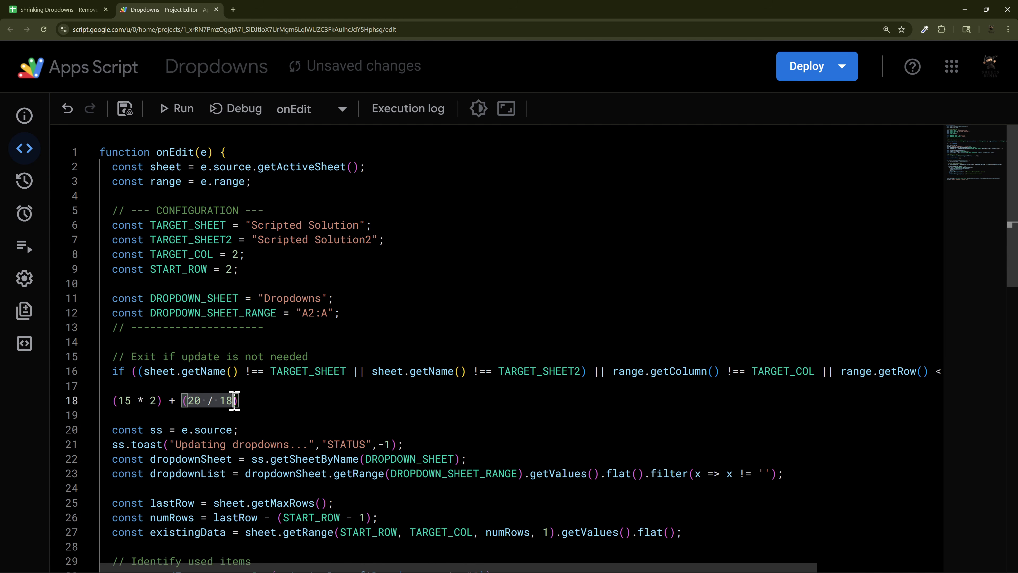
- Delete the sample arithmetic expression and its extra blank lines below the exit condition
drag(113, 401, 266, 401)
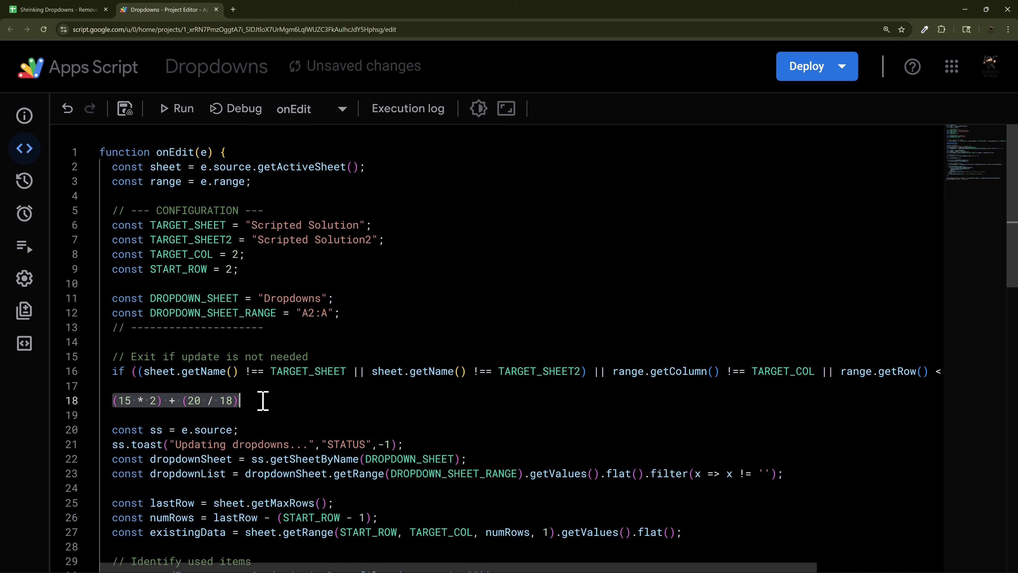
key(Delete)
key(Delete)
key(Delete)
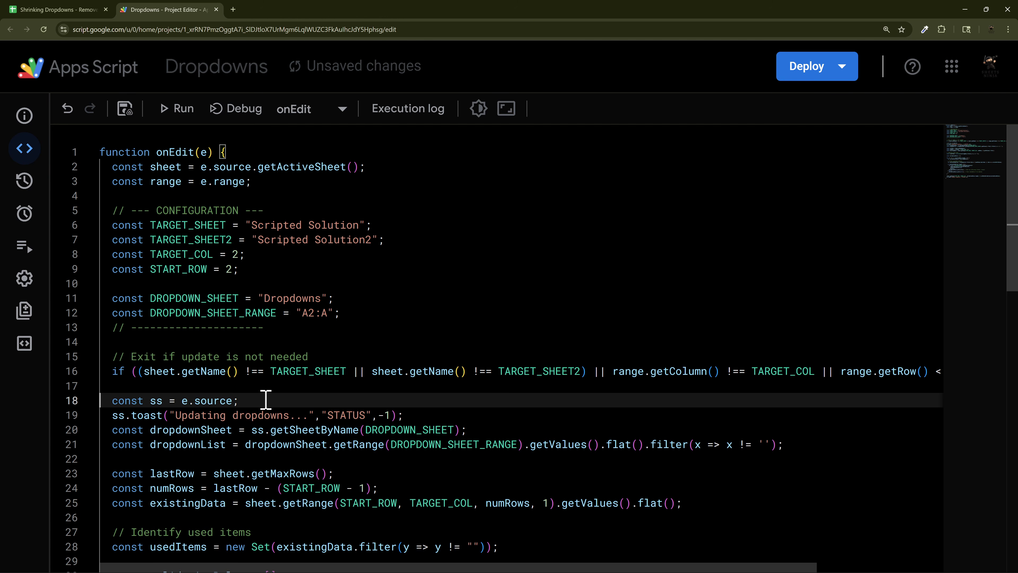
- Examine the parenthesised sheet-name checks in the if condition and the return at the end of the line
click(219, 370)
click(140, 371)
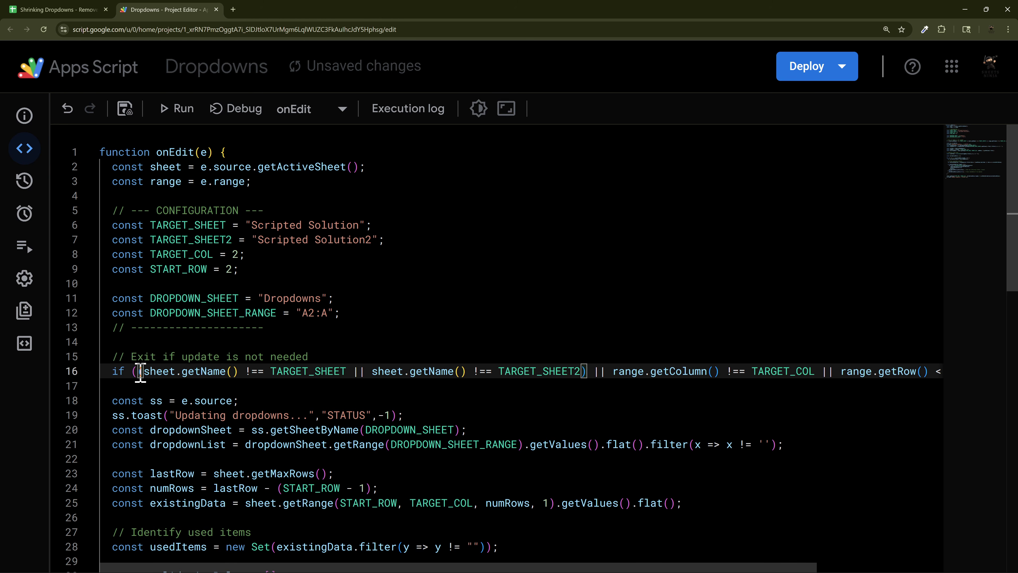
drag(140, 373, 145, 373)
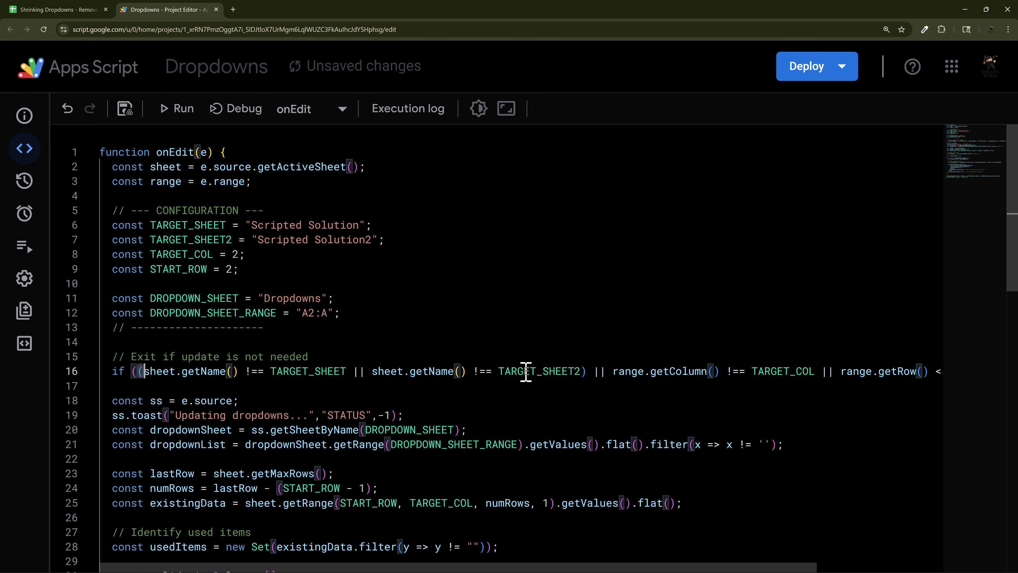
click(245, 371)
double_click(119, 372)
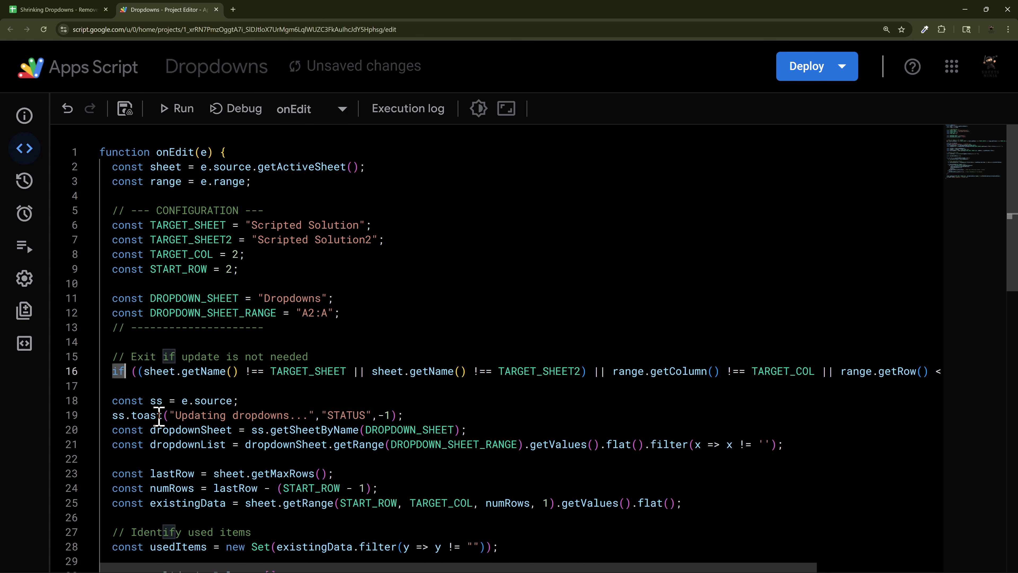
click(141, 372)
drag(261, 568, 386, 567)
drag(872, 372, 924, 371)
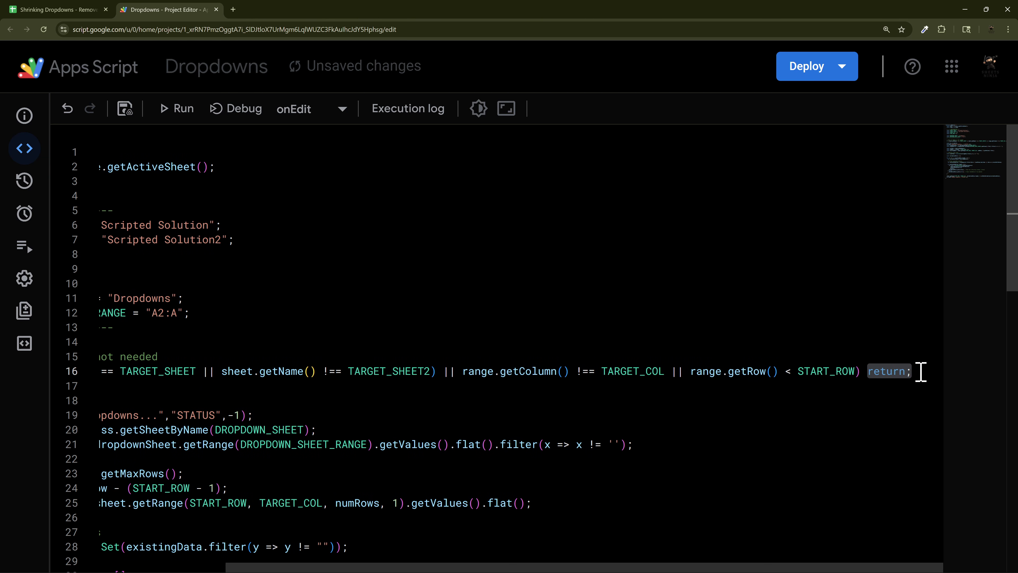
key(Home)
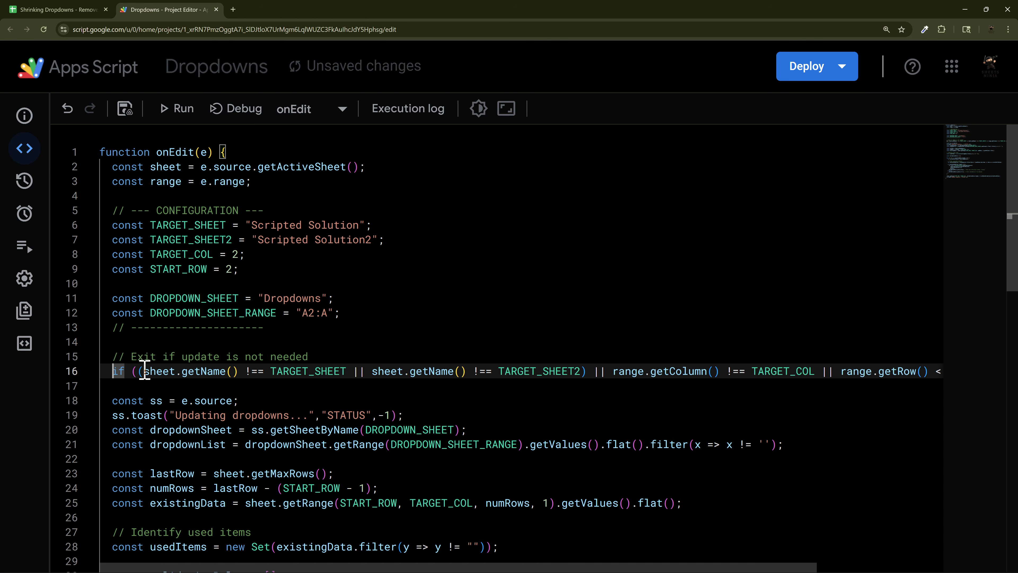
drag(144, 370, 345, 371)
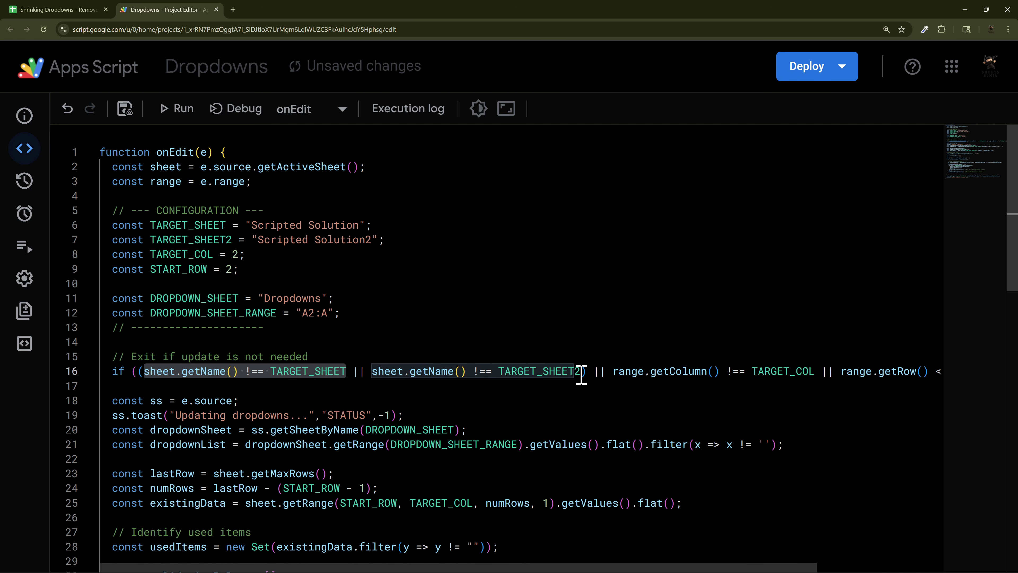
click(346, 371)
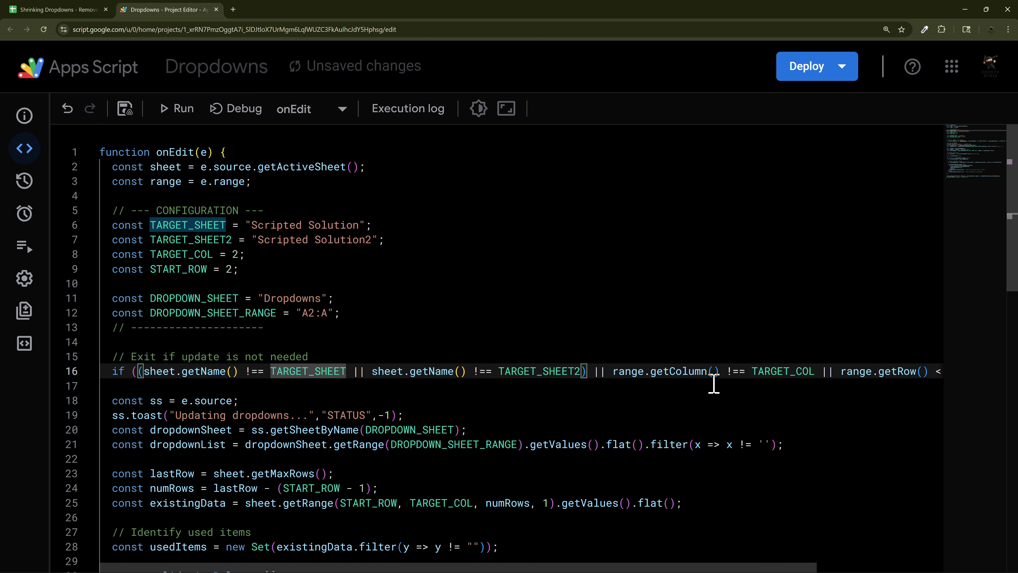
- Replace the || between the TARGET_SHEET and TARGET_SHEET2 checks with && and save the script
click(362, 371)
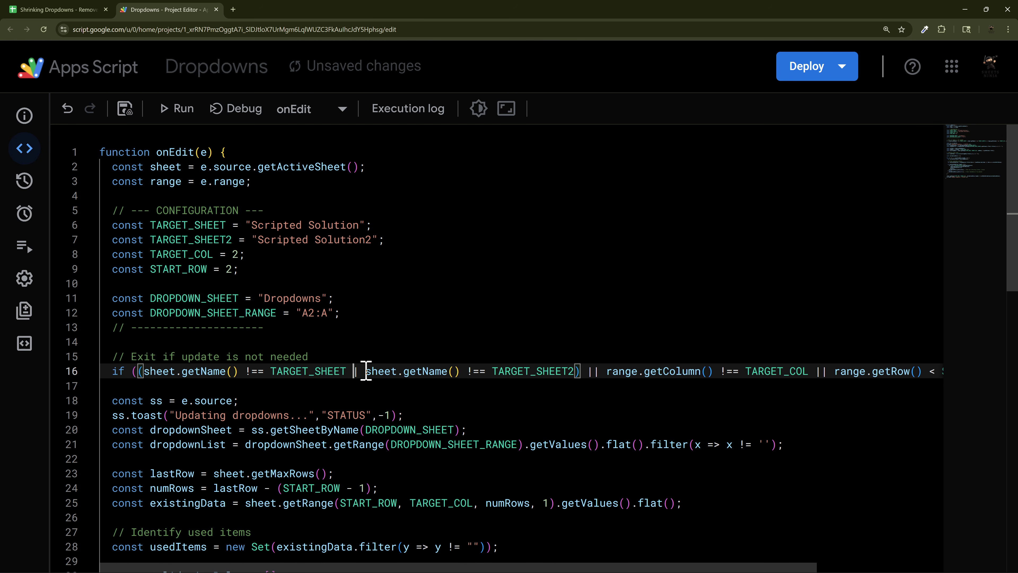
key(BackSpace)
key(BackSpace)
text(&&)
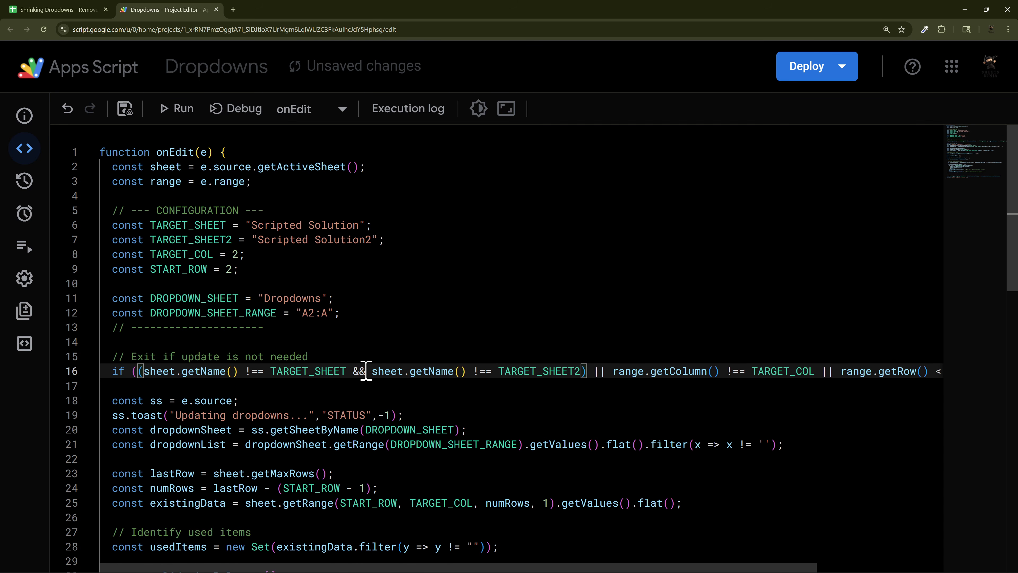
key(ctrl+s)
- Compare the && and || operators in the exit condition, and check the grouped sheet checks against the TARGET_SHEET value
click(601, 371)
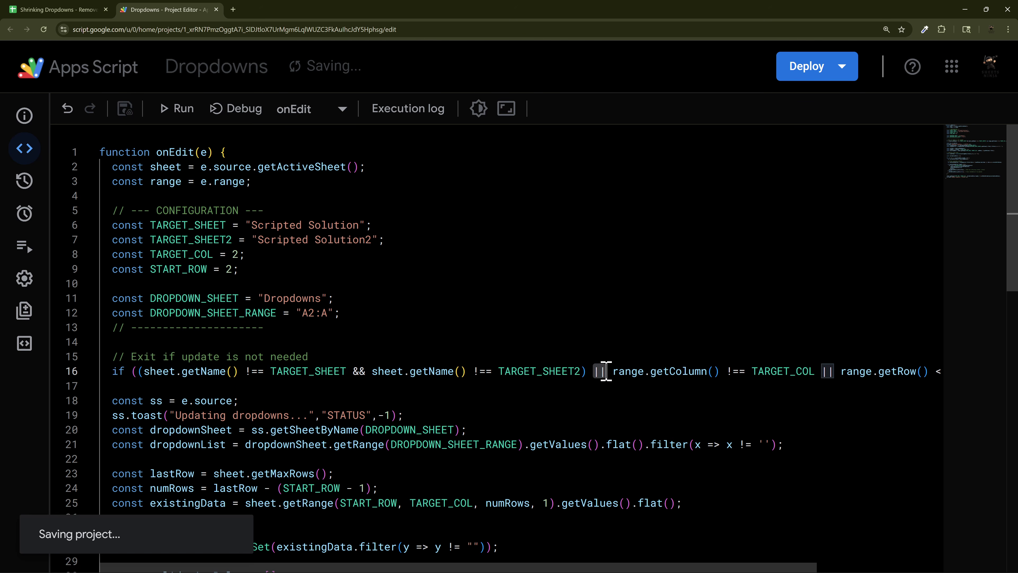
click(363, 371)
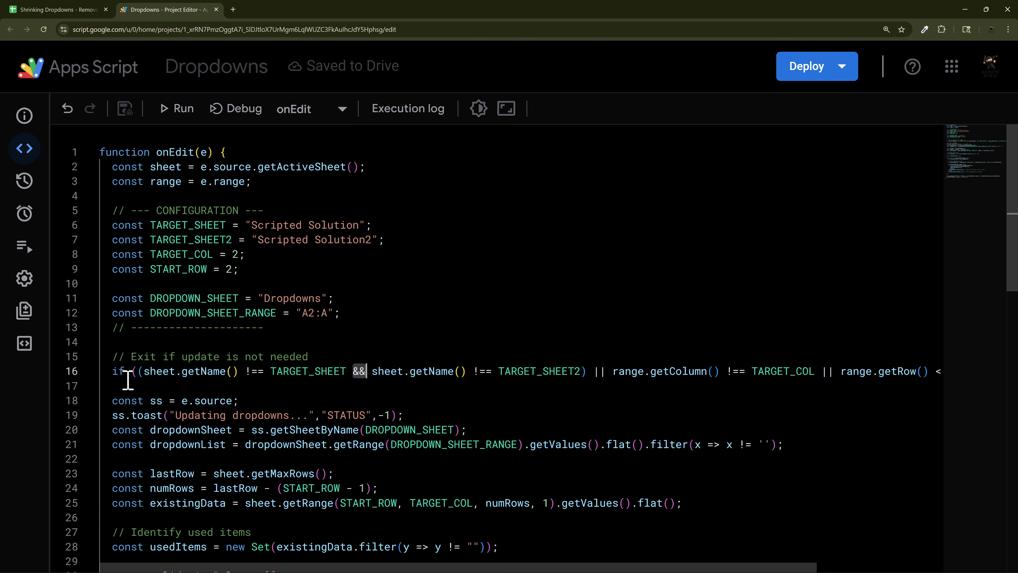
drag(141, 372, 588, 369)
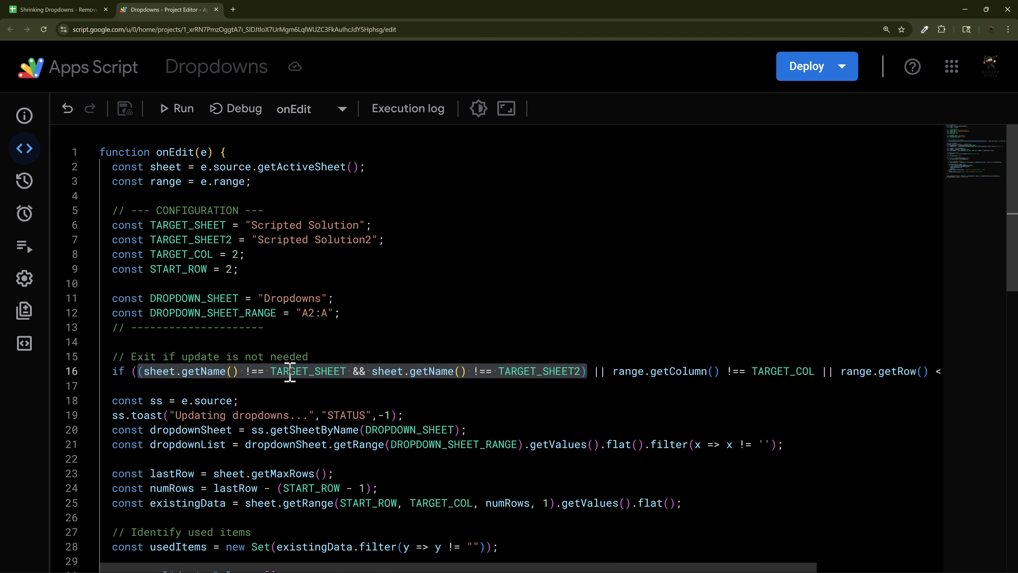
drag(253, 229, 351, 228)
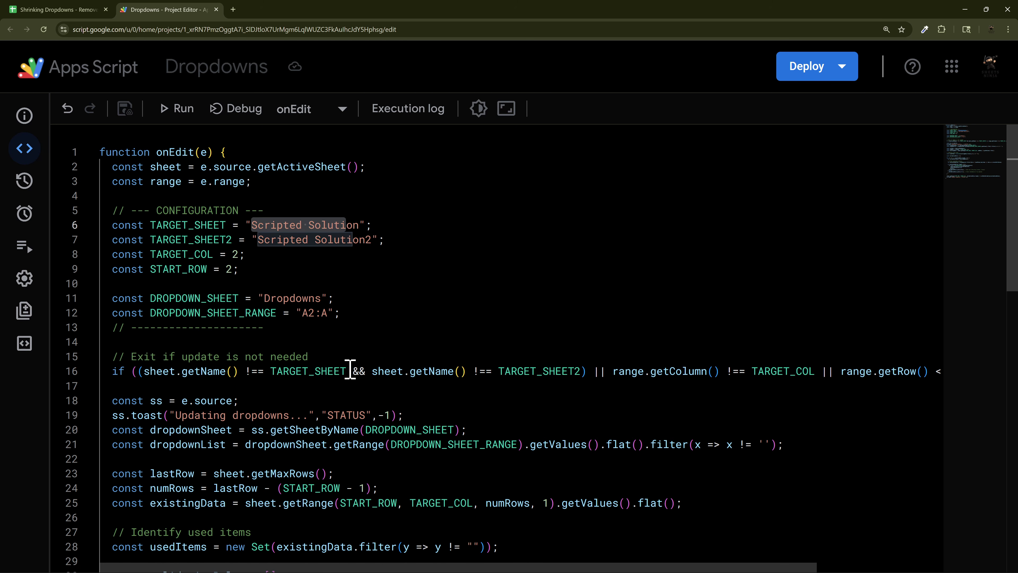
click(377, 371)
drag(379, 371, 138, 371)
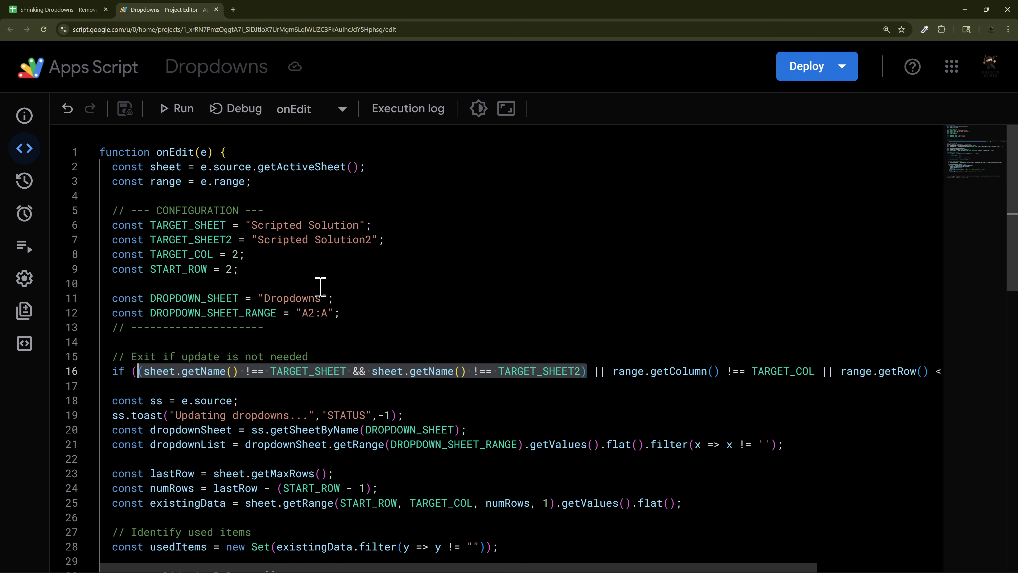
- Try to extend the grouped sheet checks with another && after TARGET_SHEET2, take it out again, and save the script
click(584, 369)
double_click(525, 371)
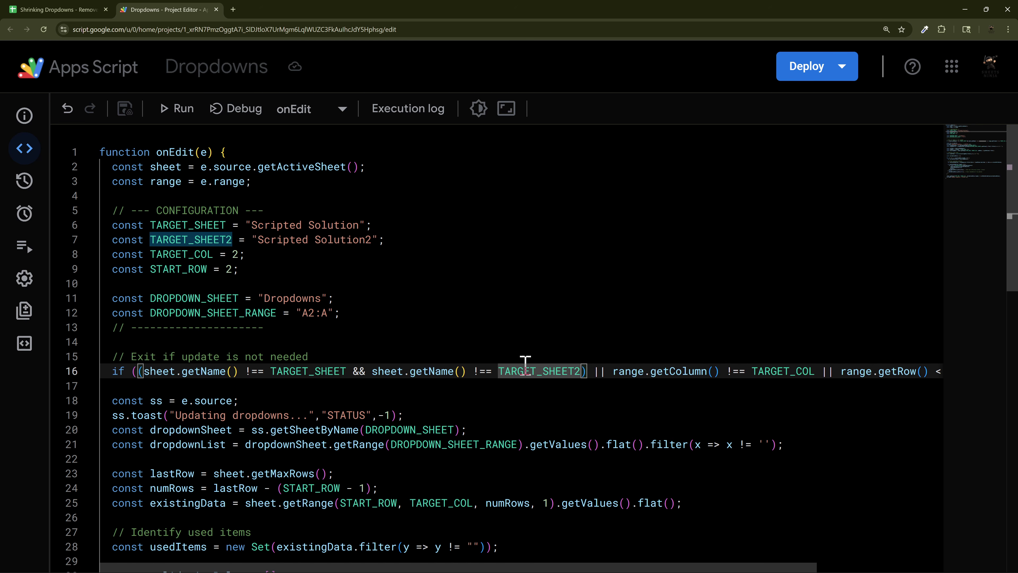
key(Right)
text(&&)
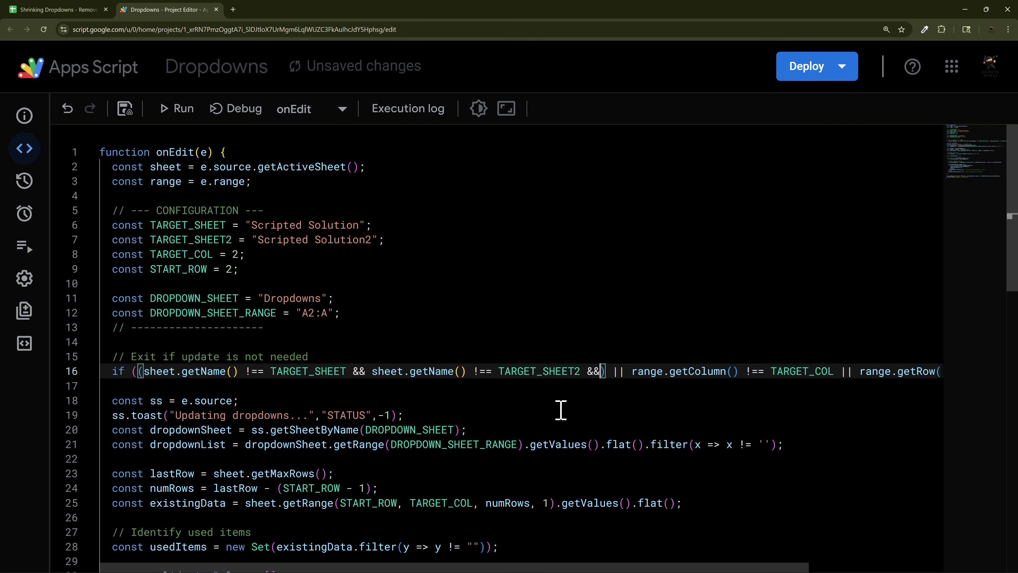
key(BackSpace)
key(BackSpace)
key(BackSpace)
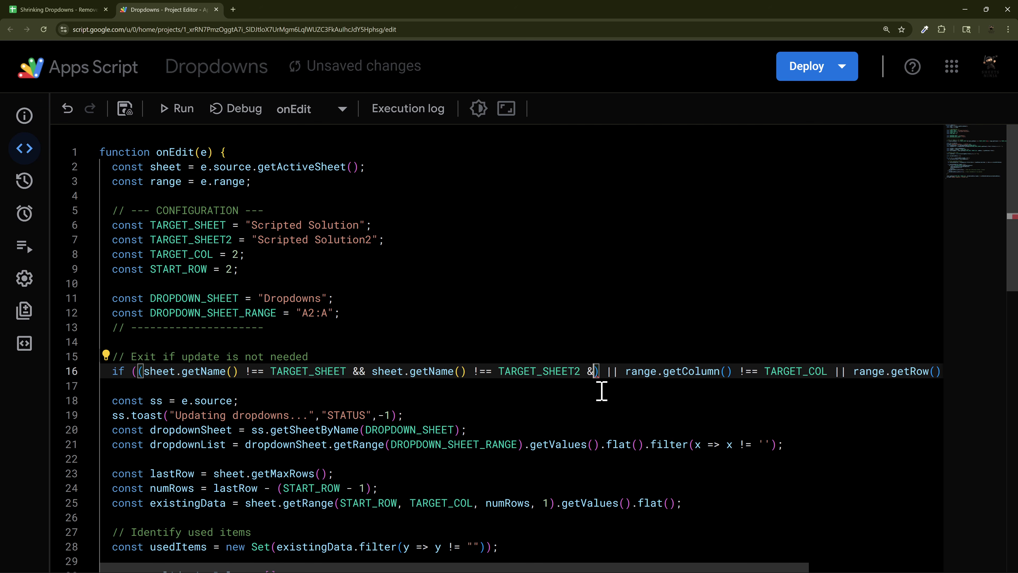
key(ctrl+s)
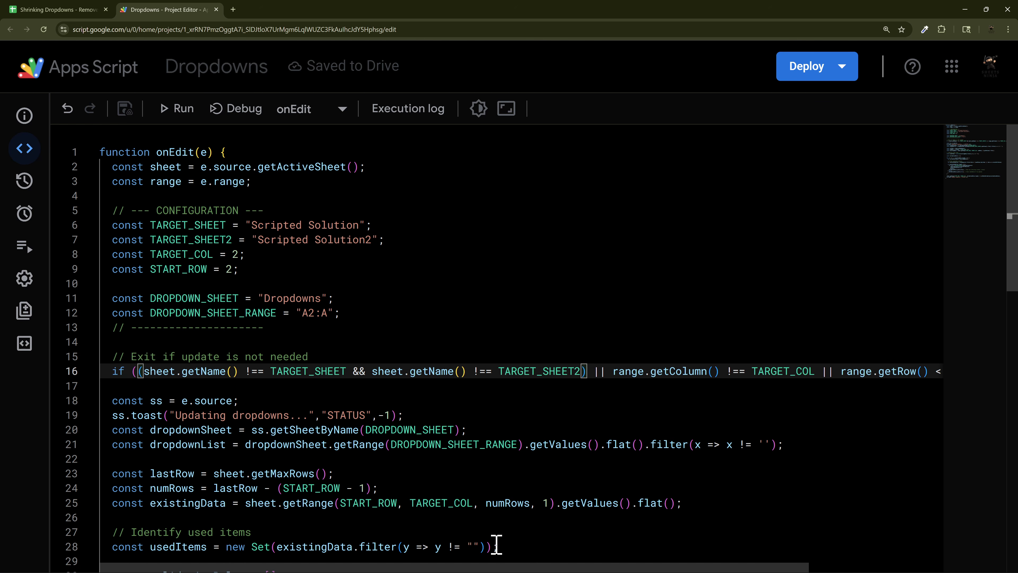
- Examine the two || operators that separate the sheet, column and row checks in the exit condition
scroll(494, 568, right, 3)
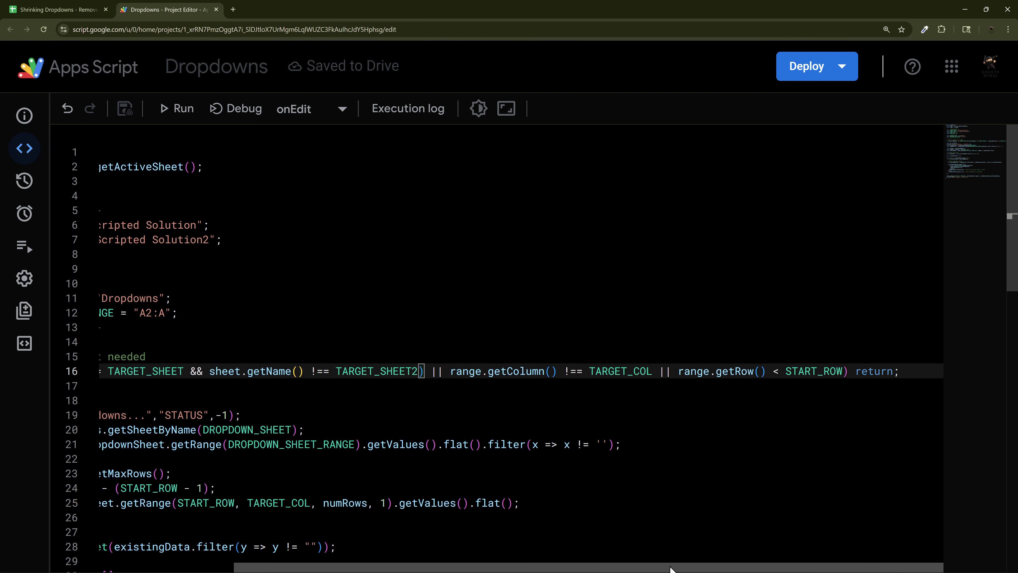
double_click(437, 371)
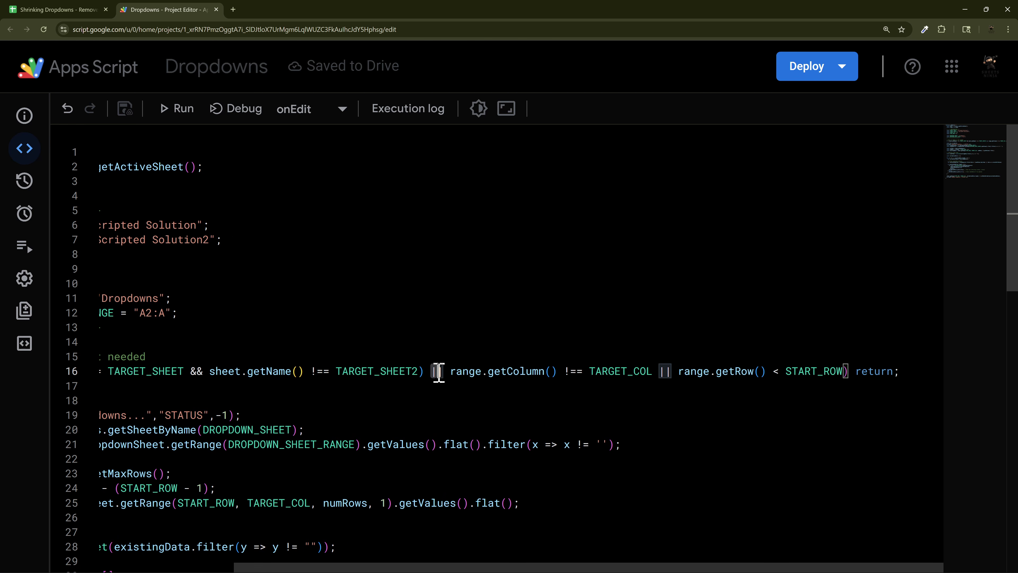
double_click(665, 371)
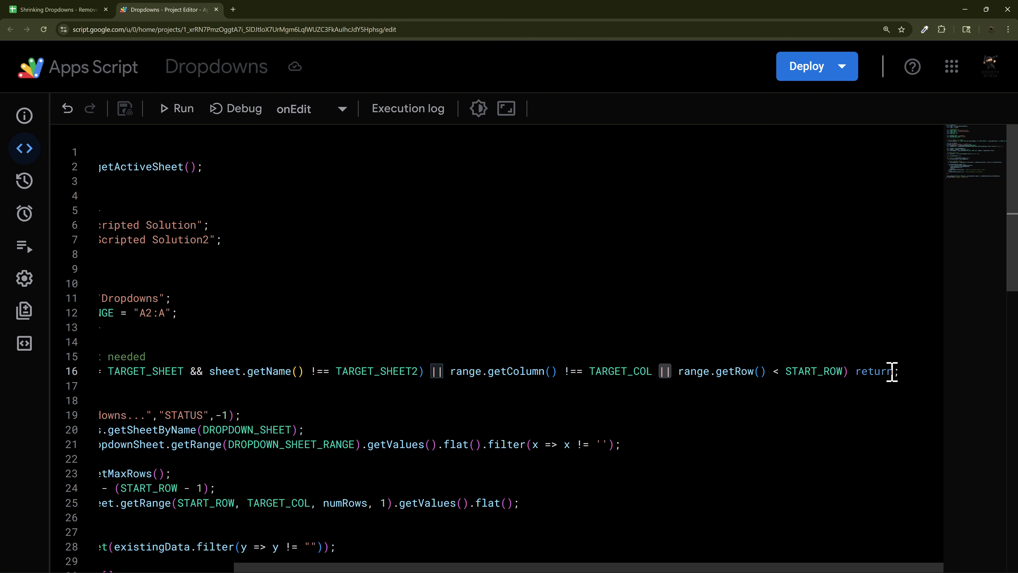
- Check the range.getColumn() condition against the TARGET_COL value and against cells C2:C16 of the Scripted Solution sheet
drag(450, 373, 560, 373)
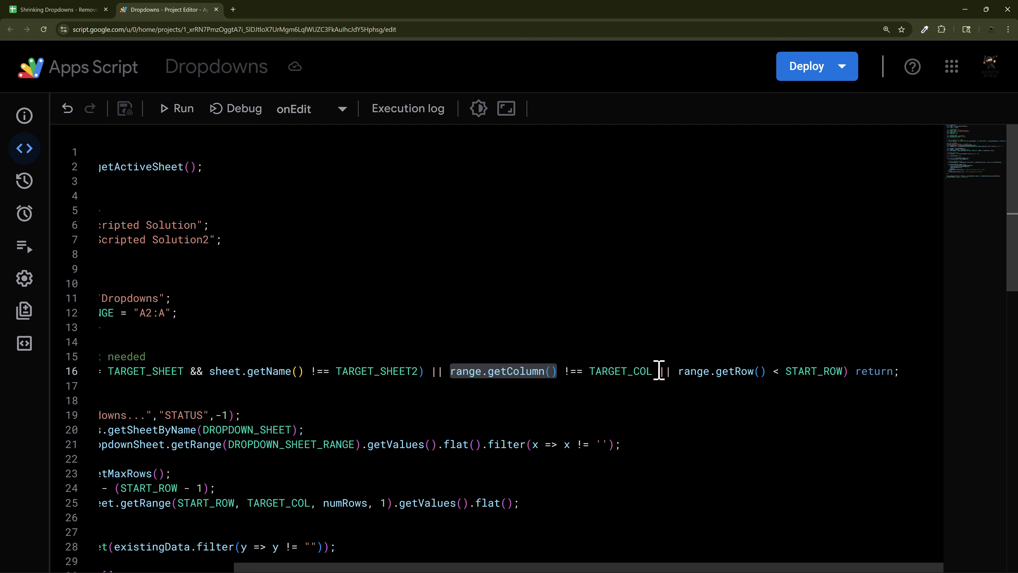
drag(398, 566, 256, 567)
click(238, 254)
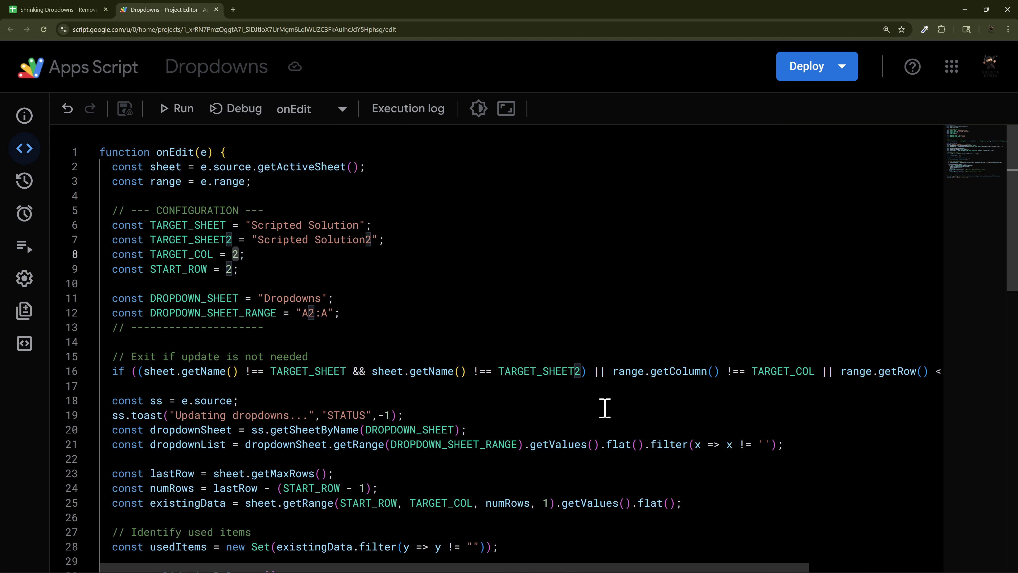
click(60, 10)
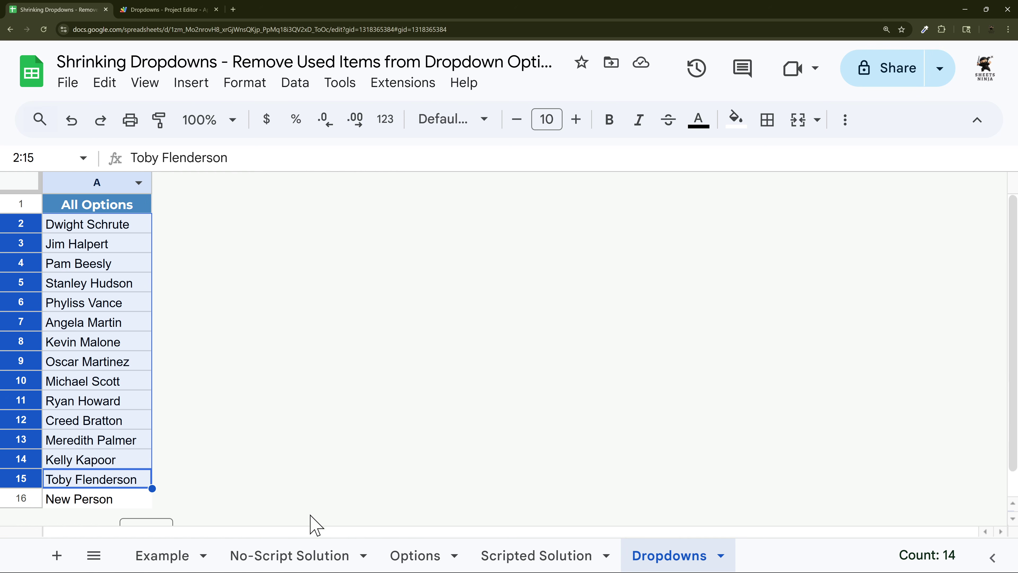
click(517, 559)
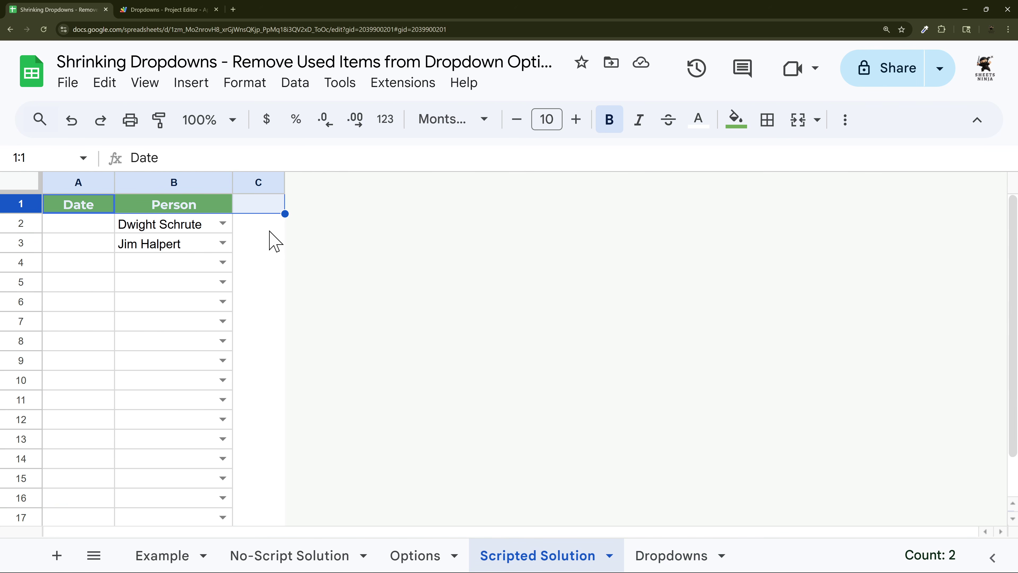
drag(271, 227, 255, 505)
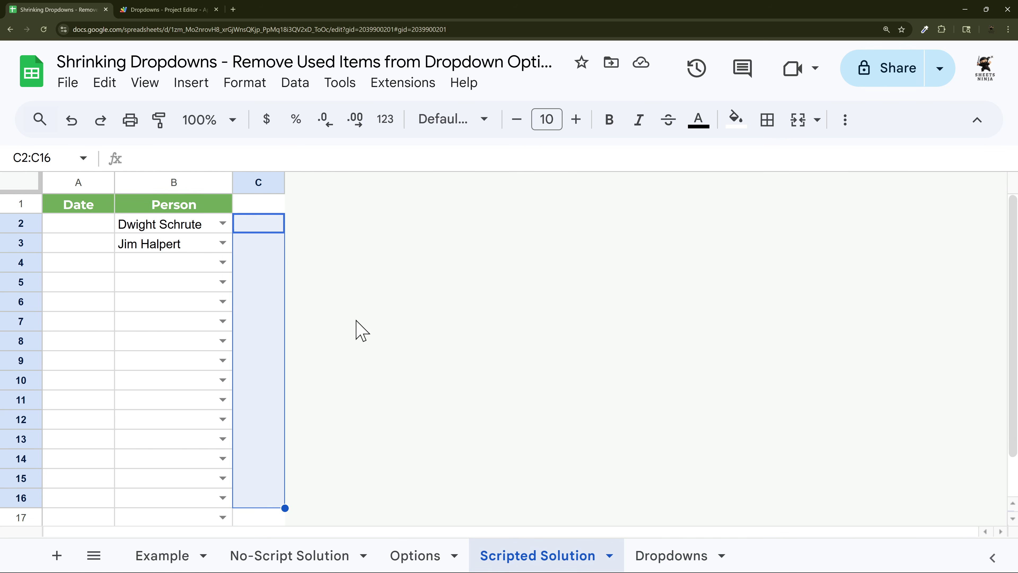
- Check the script's range.getRow() < START_ROW condition against the header row of the Scripted Solution sheet
click(176, 9)
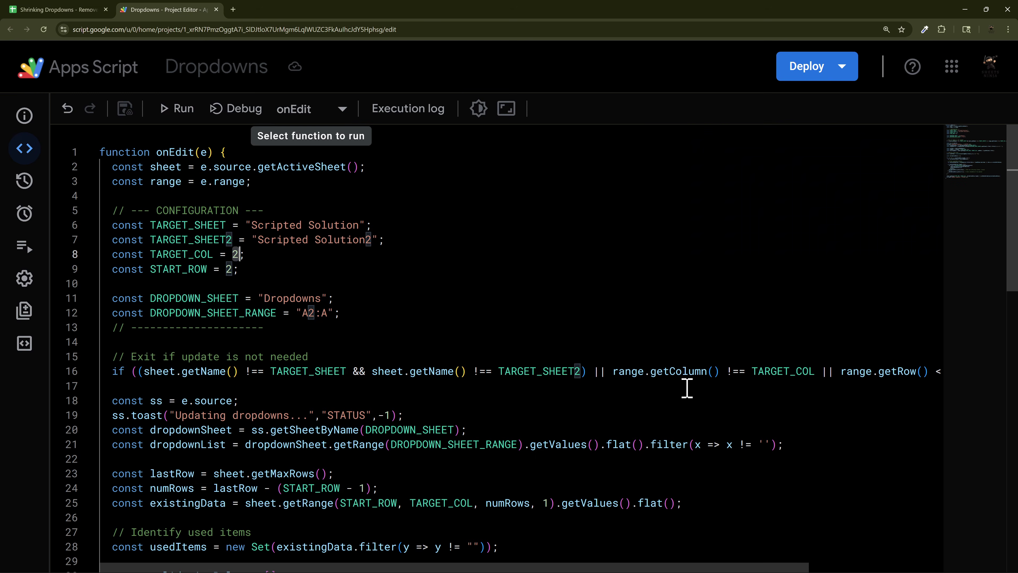
drag(708, 568, 773, 567)
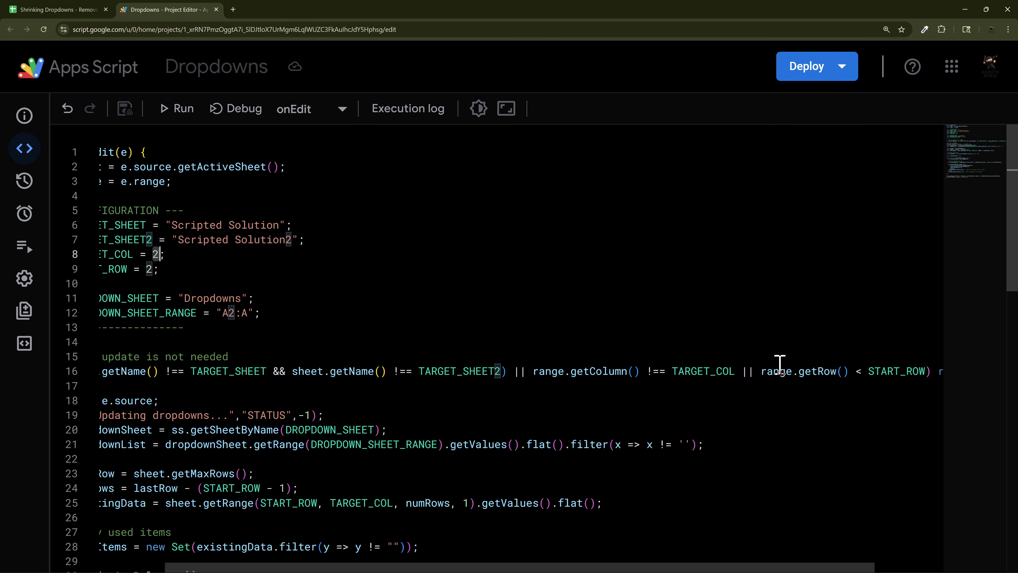
drag(774, 371, 845, 371)
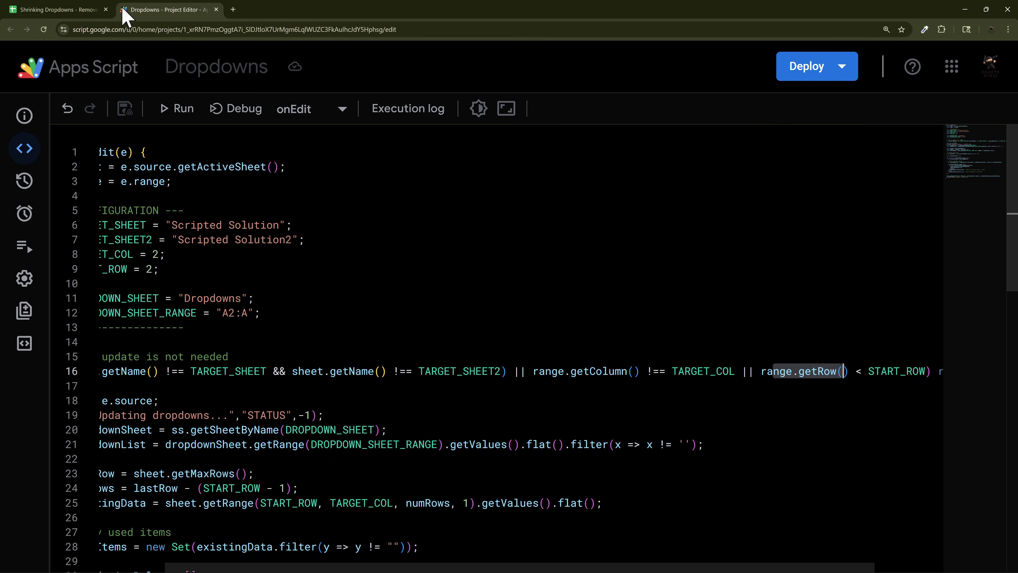
click(93, 10)
click(102, 205)
click(138, 207)
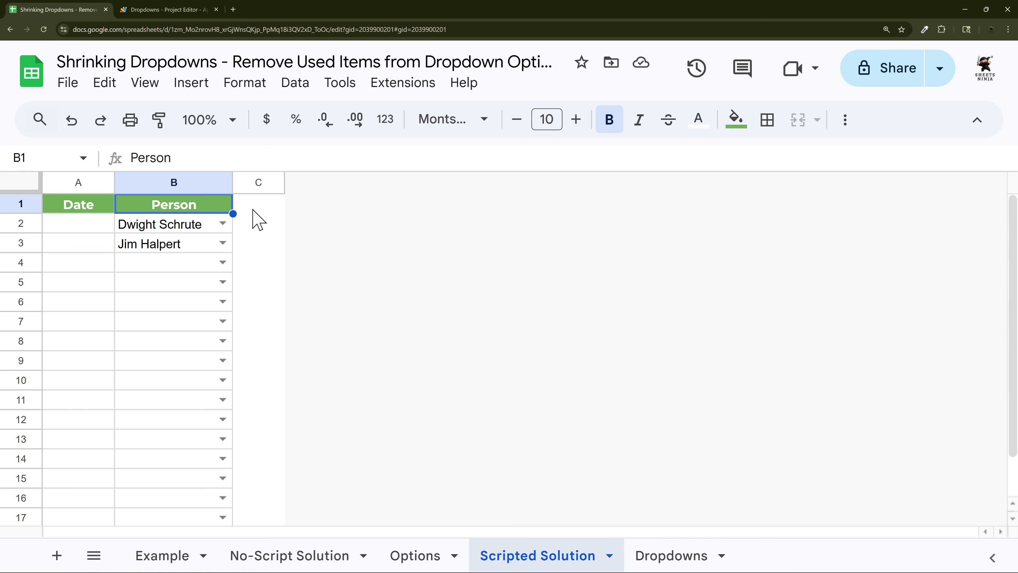
click(256, 205)
click(164, 9)
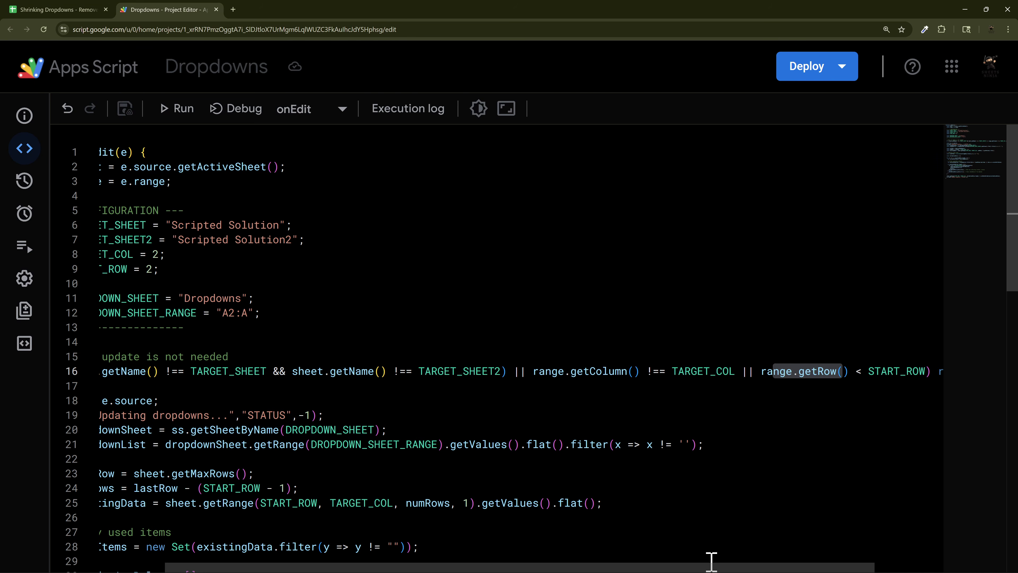
- Review the exit condition's sheet-name checks and the const ss = e.source line below it
drag(711, 565, 452, 568)
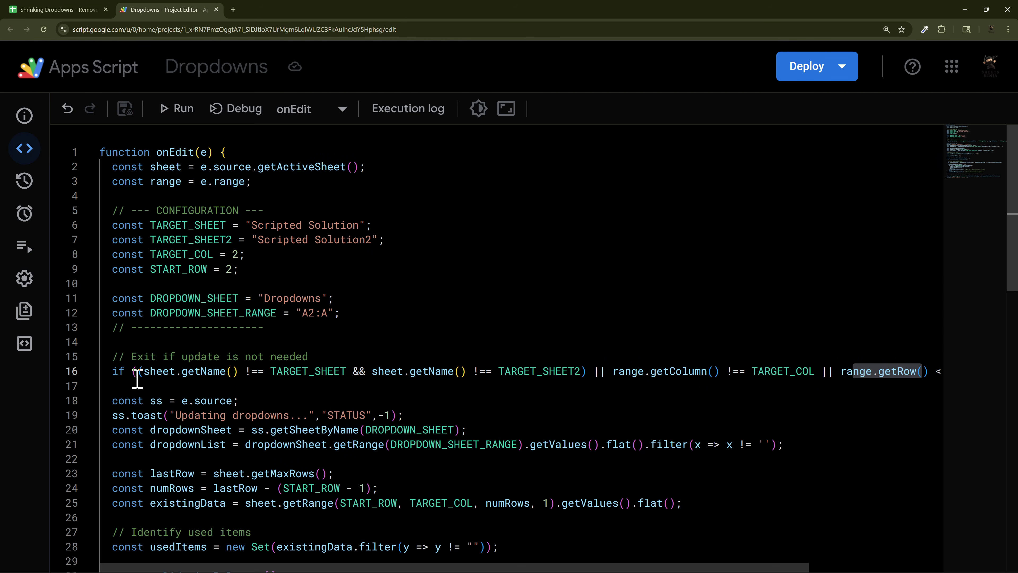
drag(112, 370, 539, 374)
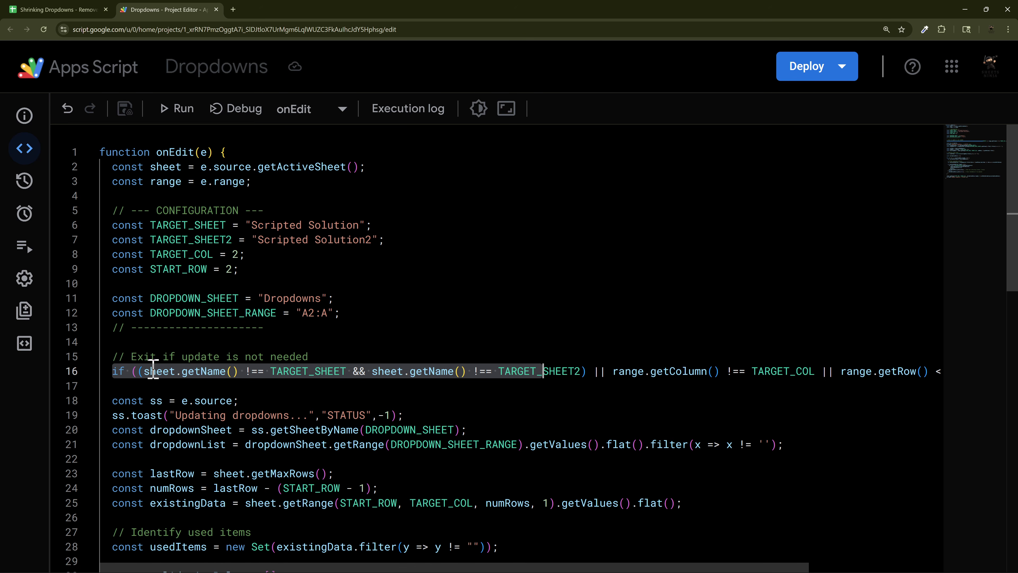
scroll(620, 371, down, 3)
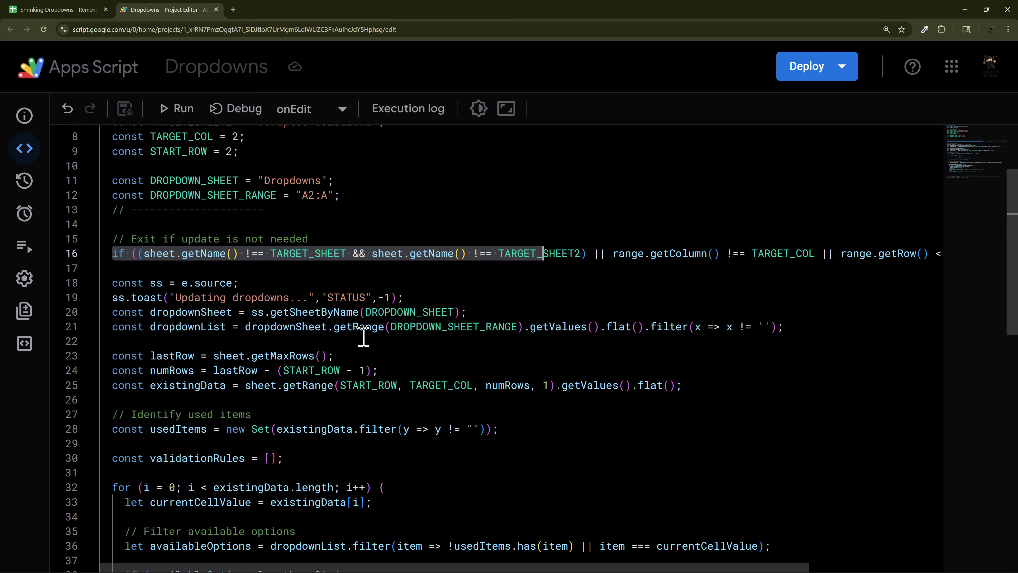
drag(113, 282, 241, 284)
scroll(332, 336, up, 2)
scroll(332, 336, down, 2)
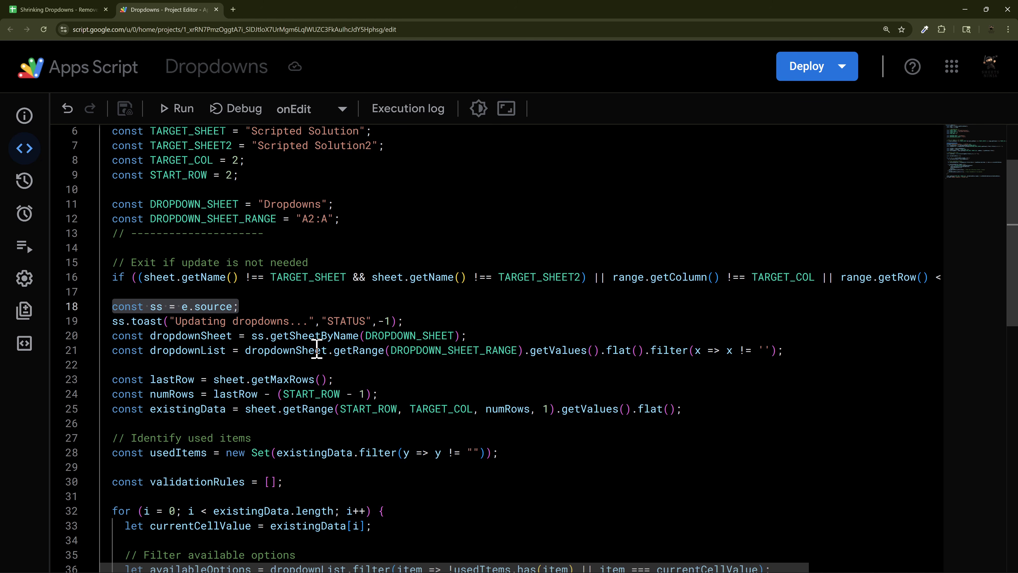
- Examine the onEdit parameter e and the sheet and range constants derived from it at the start of the script
scroll(317, 353, up, 3)
double_click(202, 152)
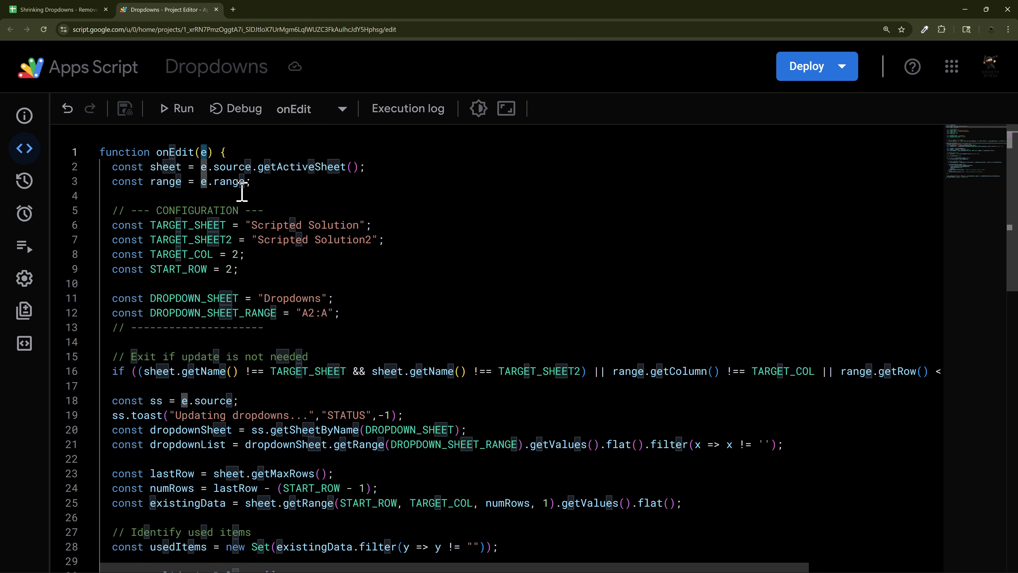
scroll(281, 289, down, 2)
scroll(240, 248, up, 2)
double_click(165, 166)
drag(113, 167, 404, 168)
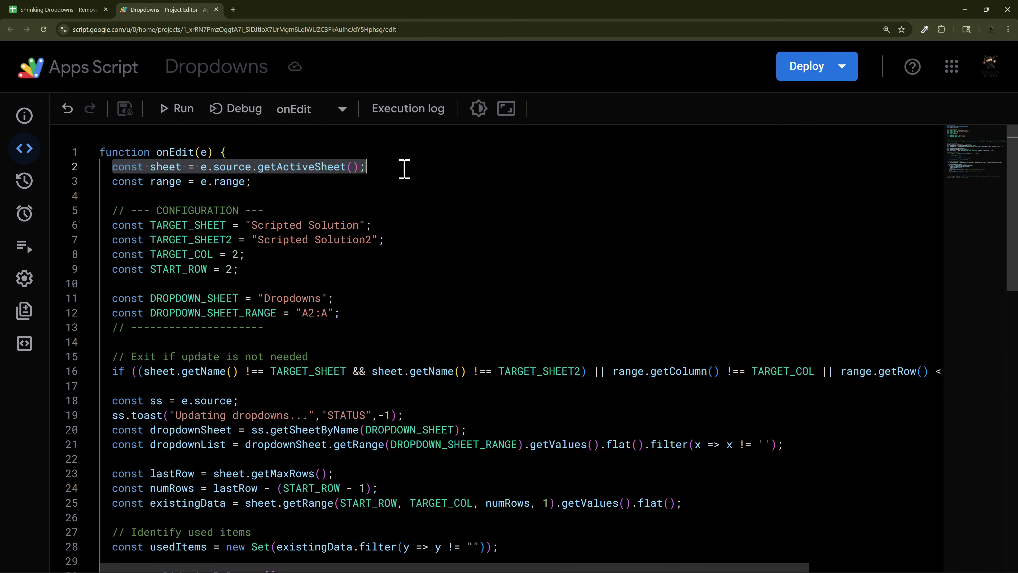
drag(253, 181, 113, 181)
scroll(257, 220, down, 1)
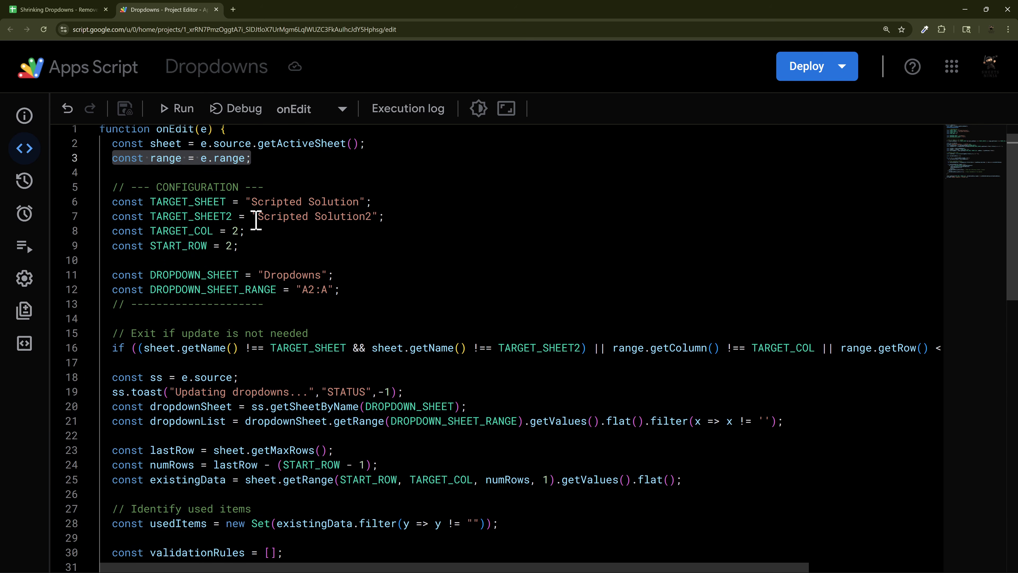
- Examine the ss variable and the dropdownSheet lookup, and compare the Dropdowns and Scripted Solution sheets in the spreadsheet
scroll(257, 220, down, 2)
double_click(153, 330)
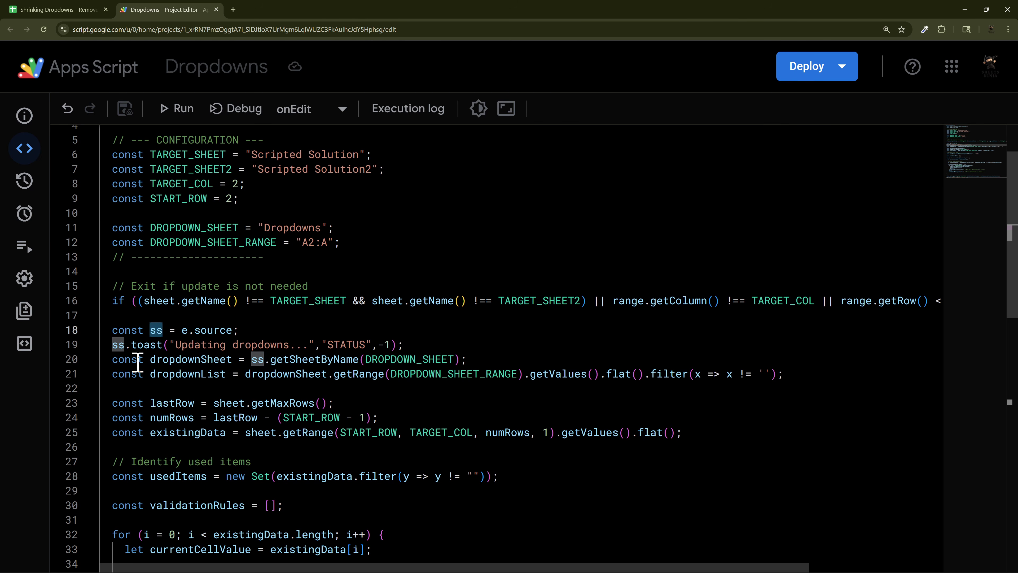
drag(138, 359, 529, 362)
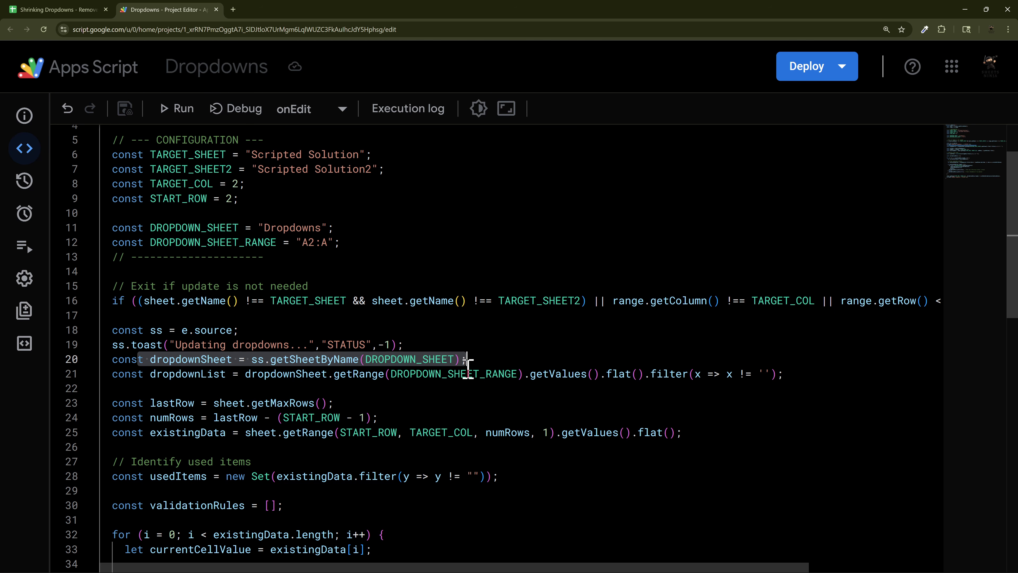
click(56, 10)
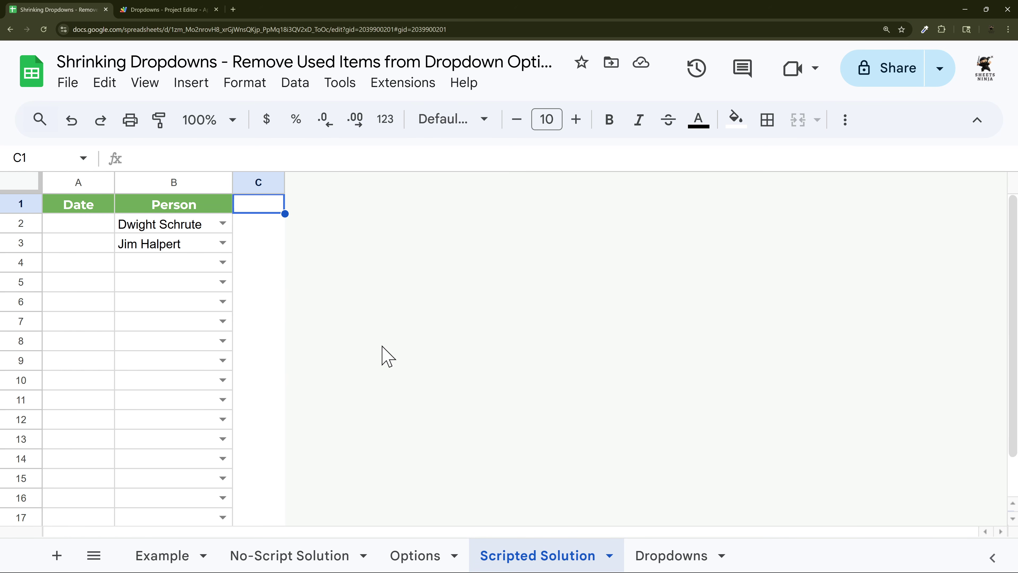
click(641, 560)
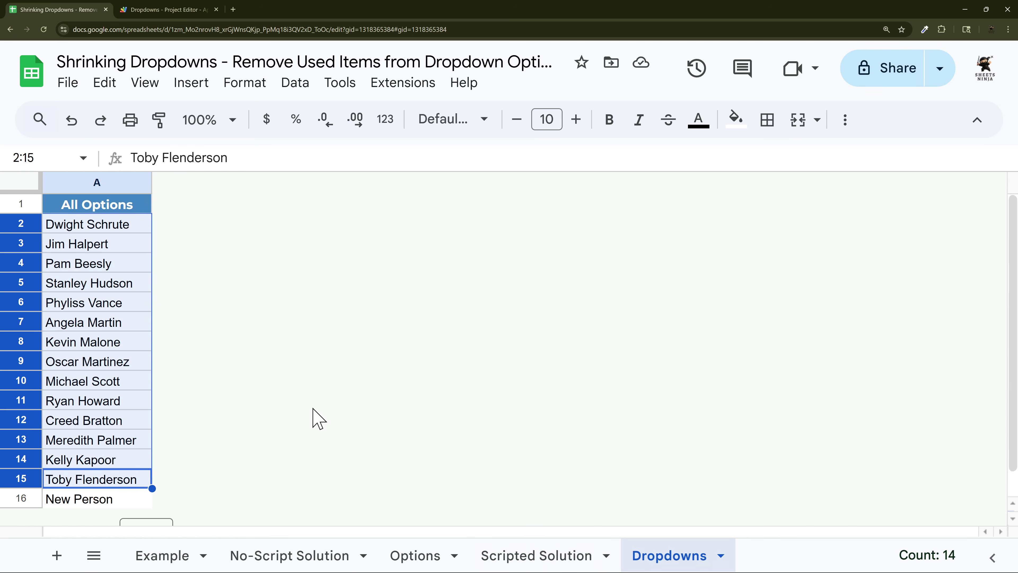
click(517, 555)
click(144, 11)
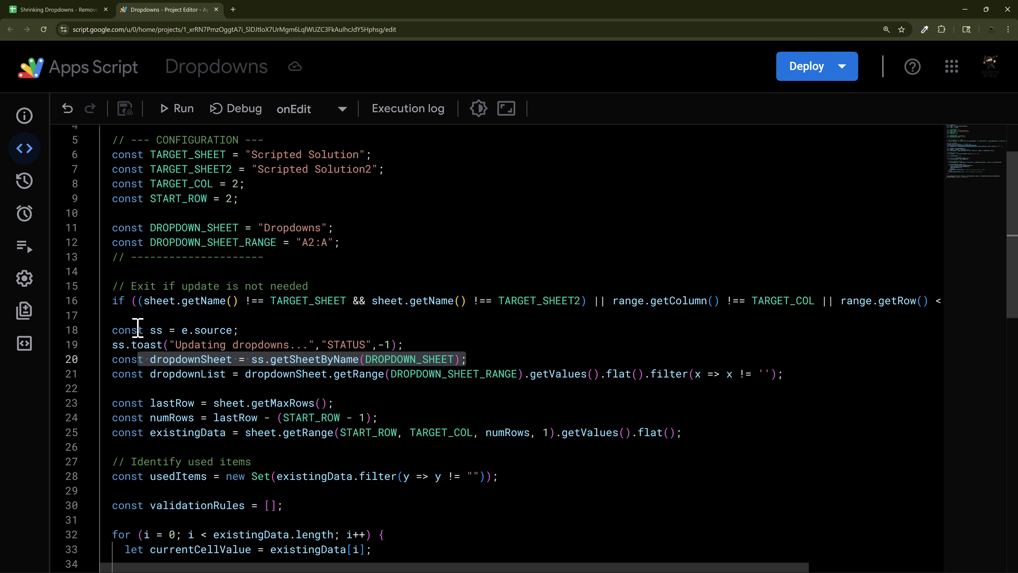
- Examine how dropdownList is built from ss, dropdownSheet and DROPDOWN_SHEET_RANGE with getValues(), flat() and filter()
drag(138, 329, 318, 326)
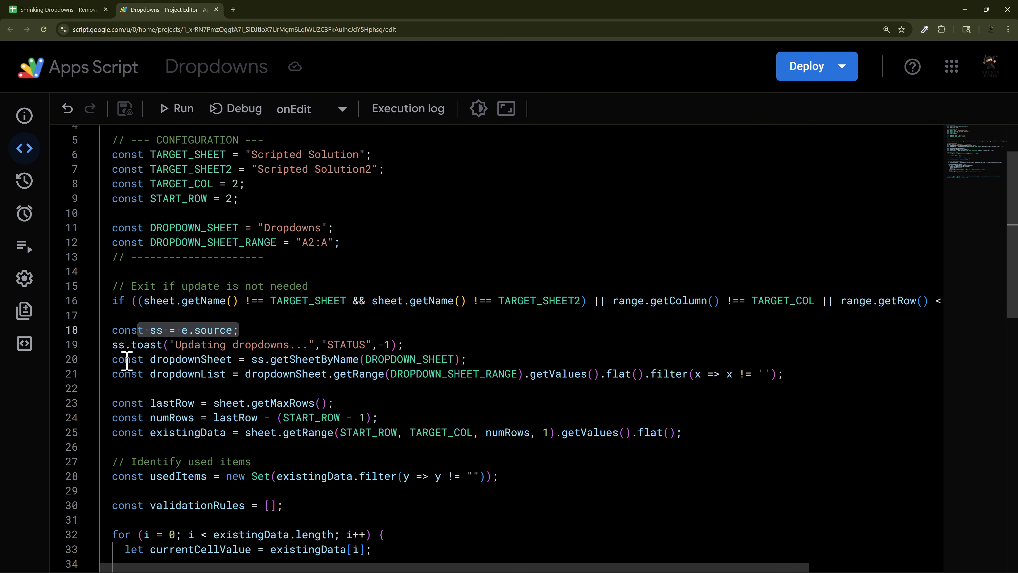
drag(121, 359, 803, 375)
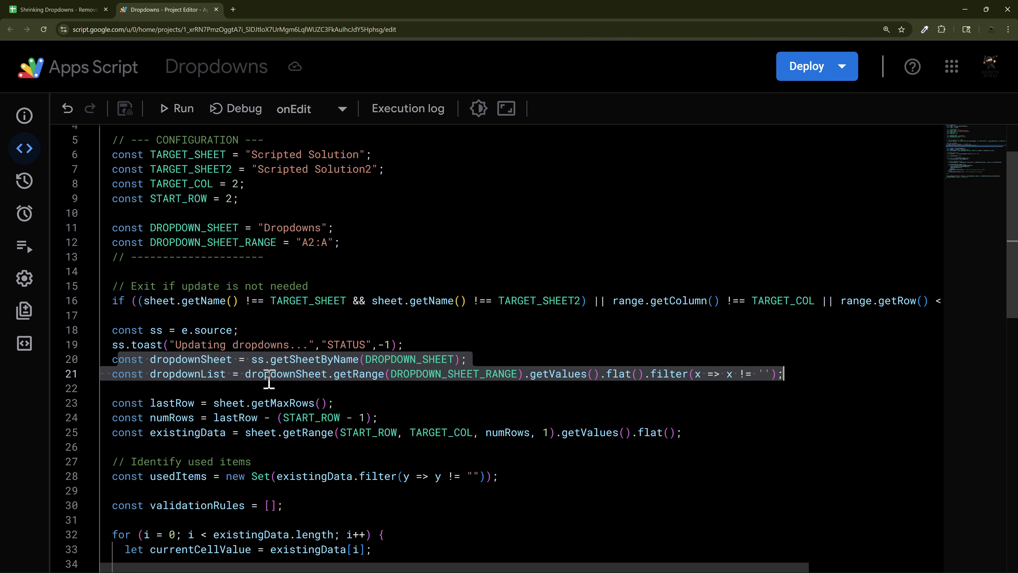
click(295, 375)
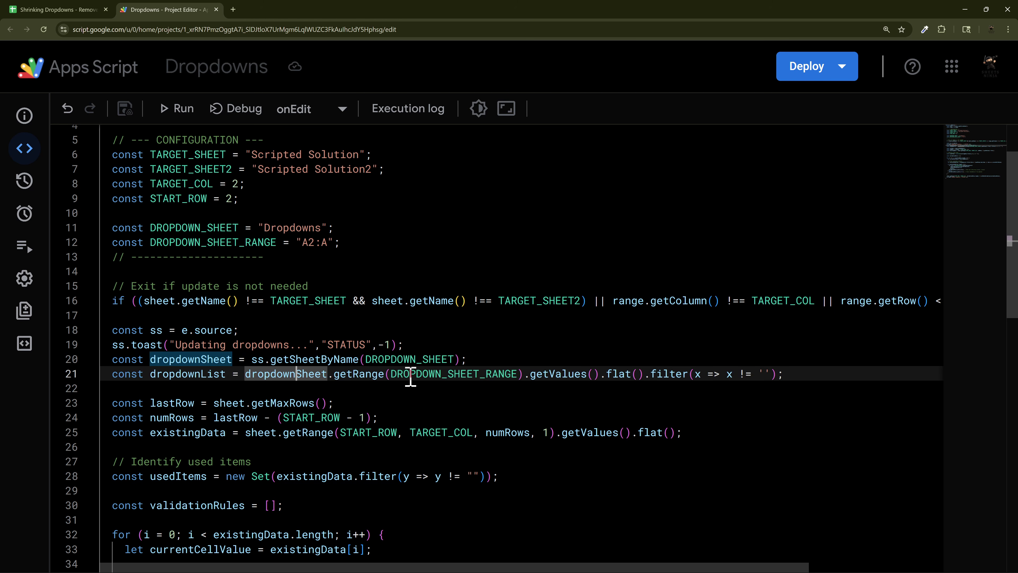
drag(156, 243, 382, 238)
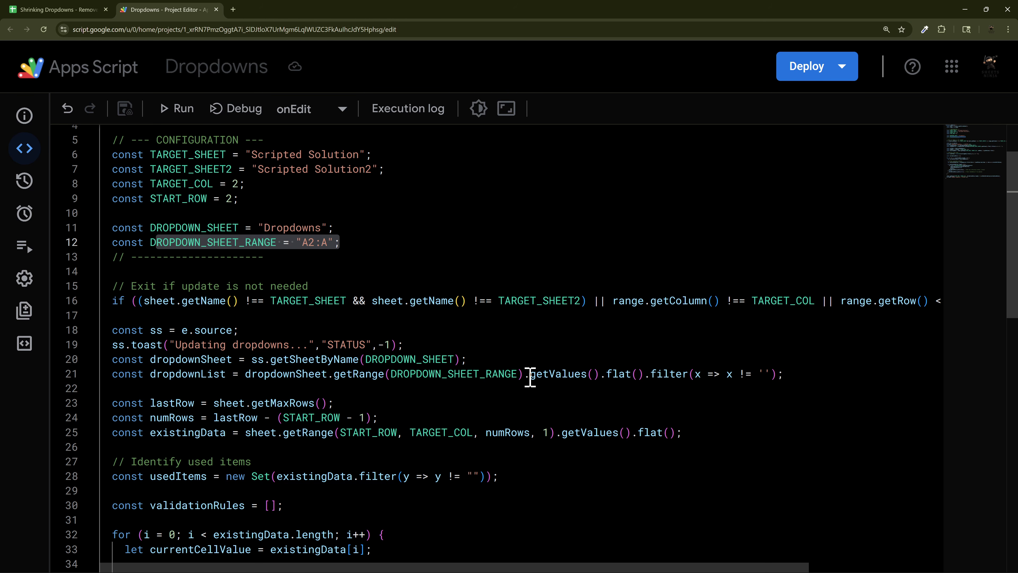
drag(526, 374, 646, 377)
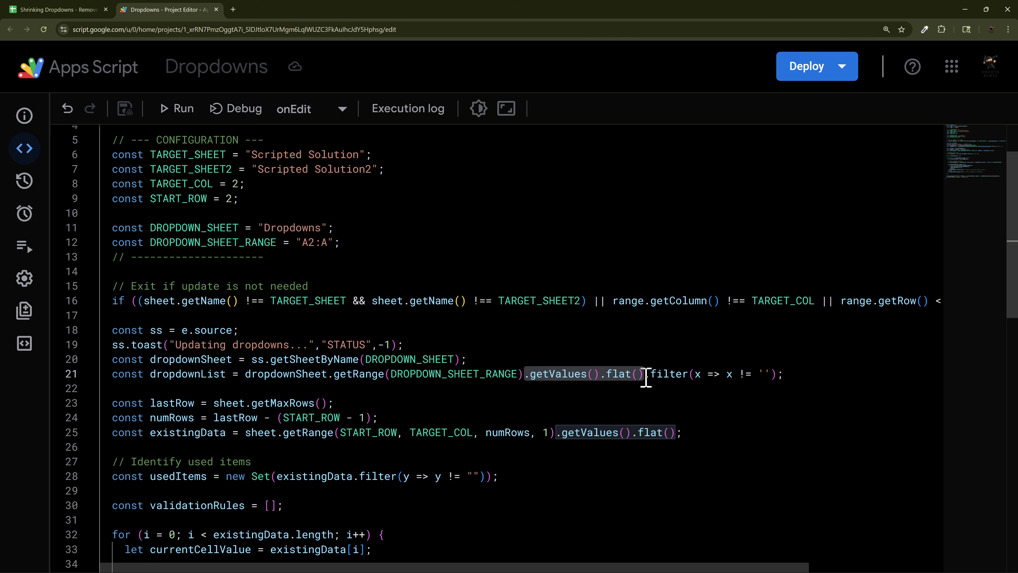
click(654, 377)
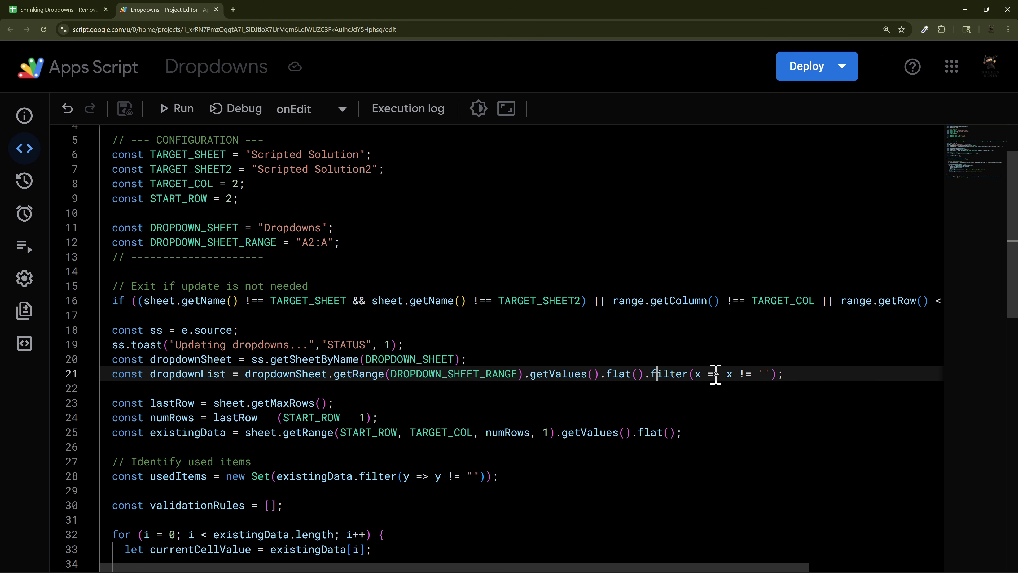
- Examine the x => x != '' filter and the sheet reference in lastRow, checking them against the Person column and B4's dropdown in the spreadsheet
drag(698, 374, 772, 374)
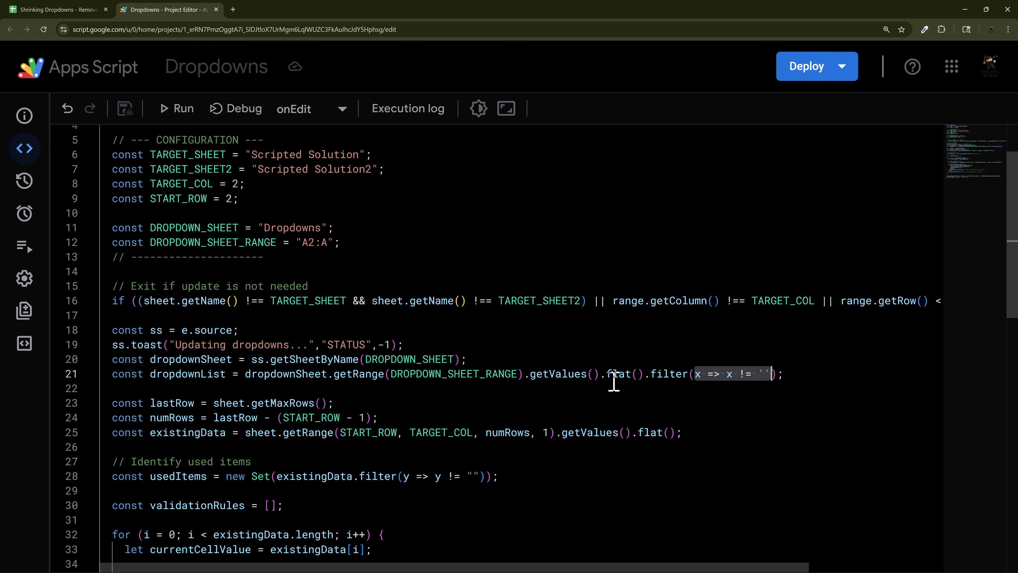
scroll(613, 374, down, 2)
click(231, 356)
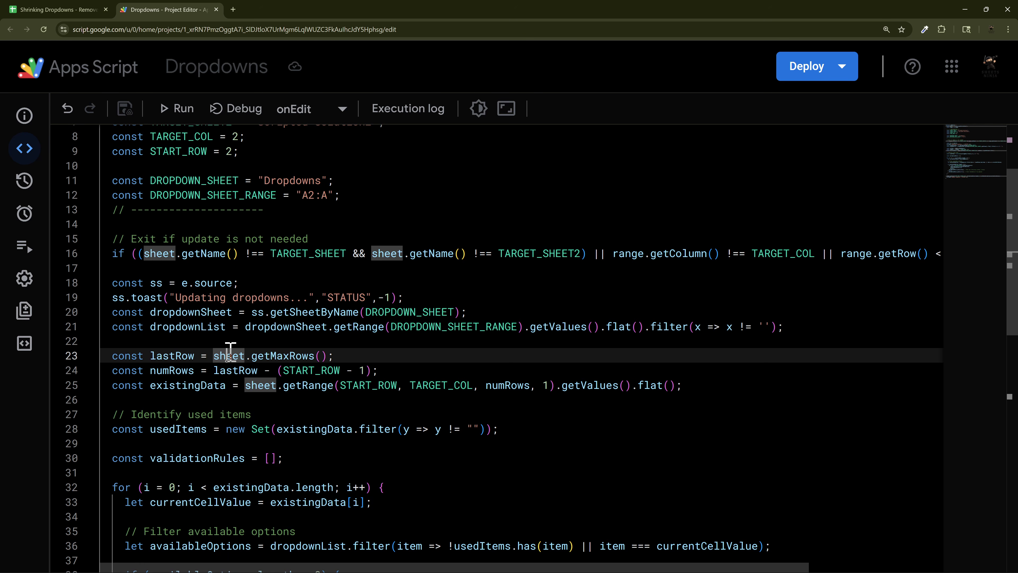
click(56, 10)
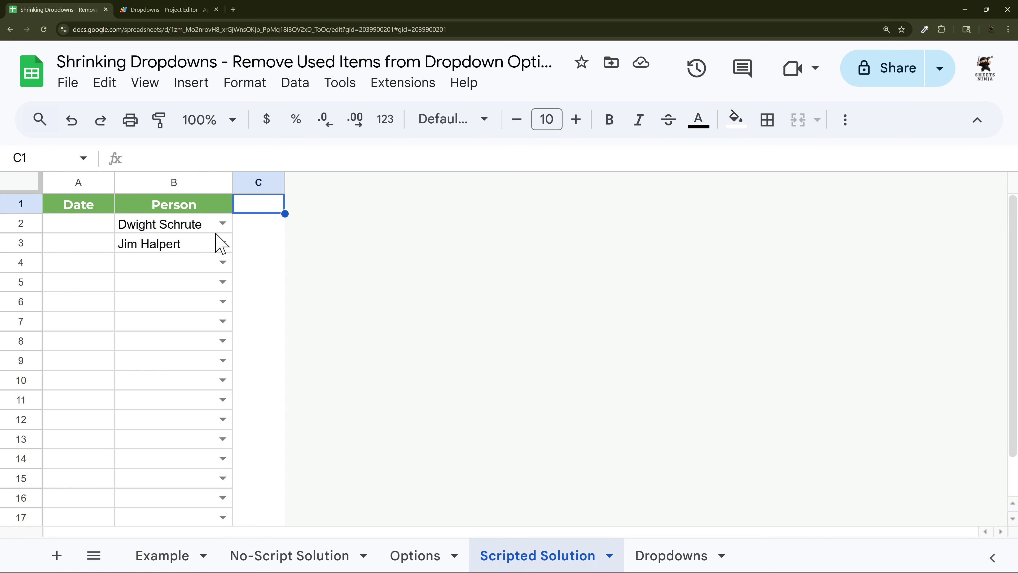
drag(192, 227, 165, 379)
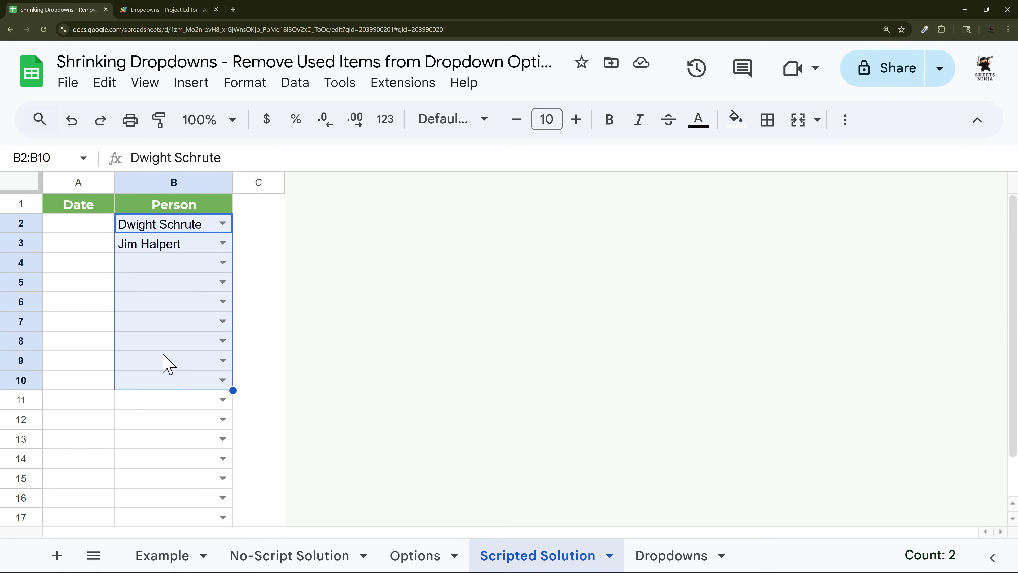
click(223, 263)
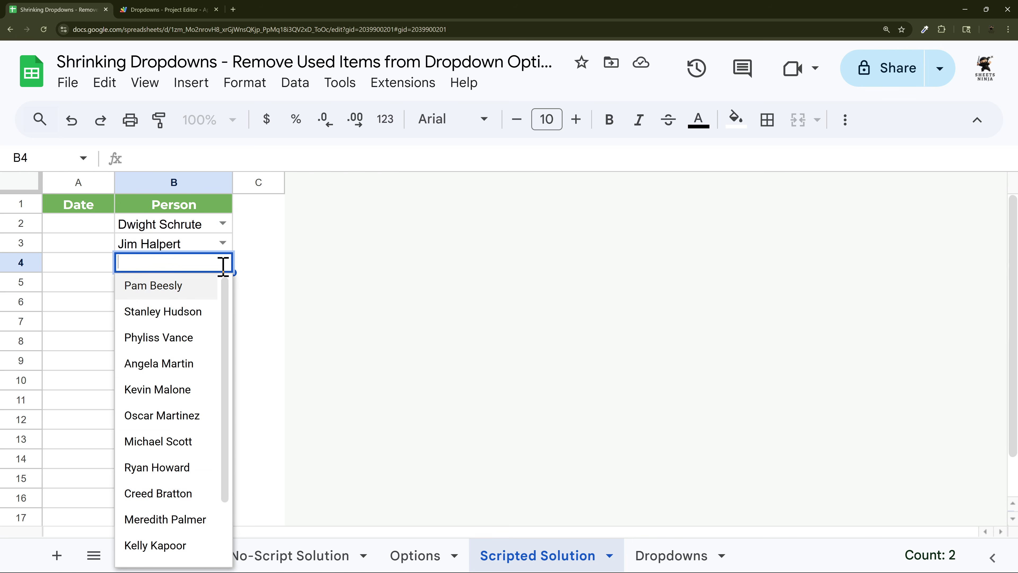
click(280, 268)
click(149, 13)
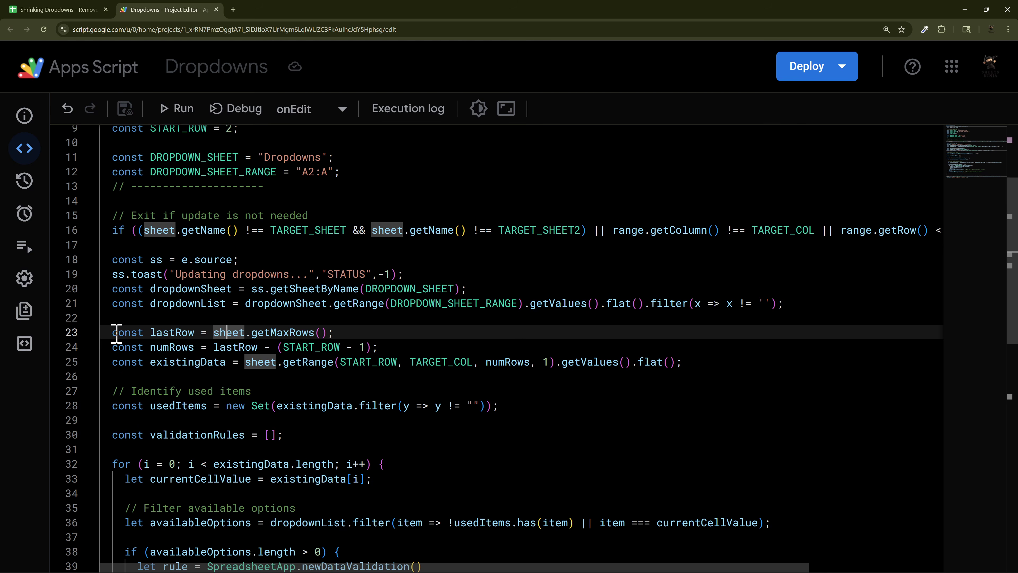
- Examine the lastRow, numRows and existingData constants that read the target column's current values
drag(116, 333, 338, 331)
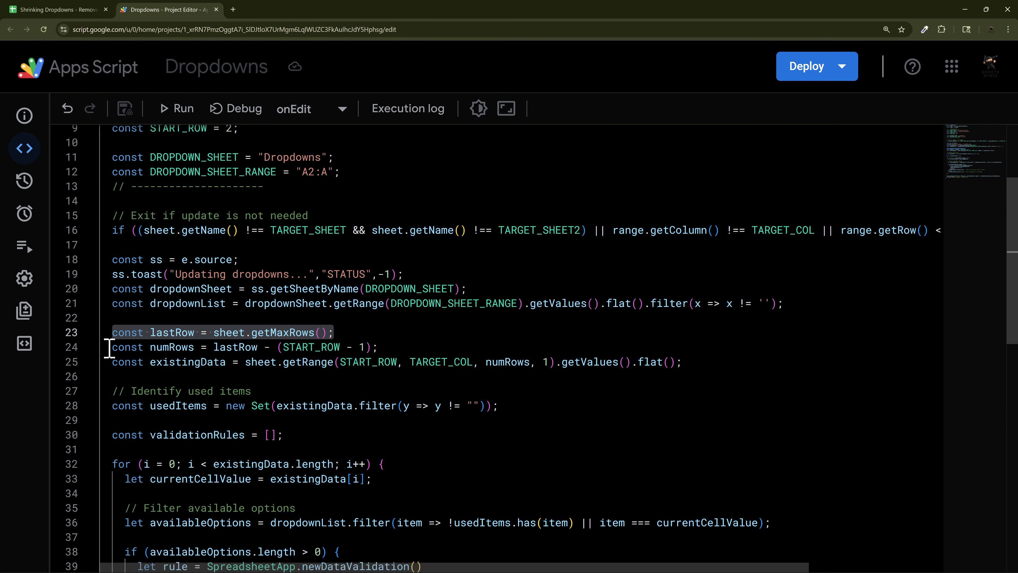
drag(109, 347, 412, 346)
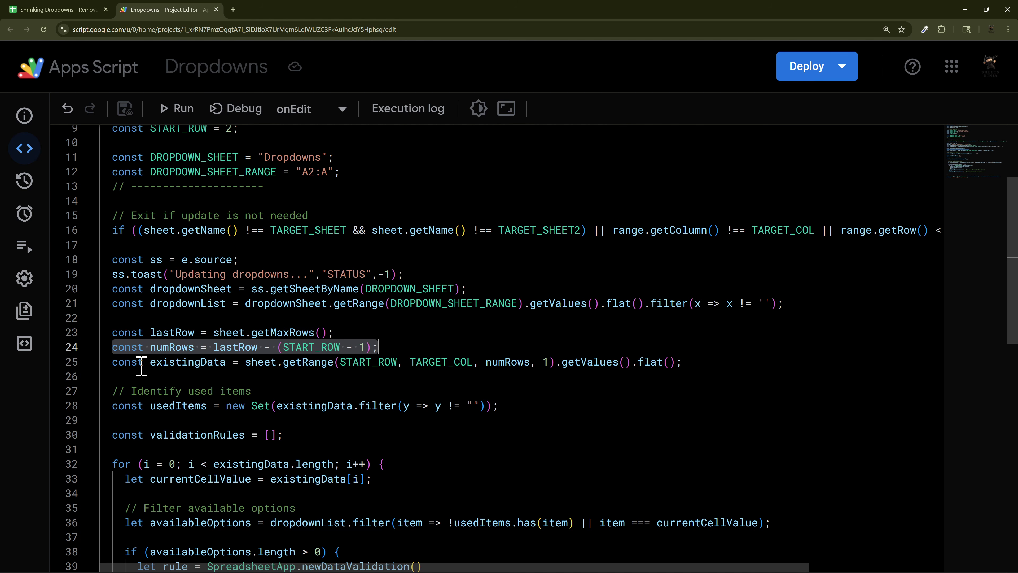
drag(115, 364, 700, 357)
scroll(650, 375, down, 1)
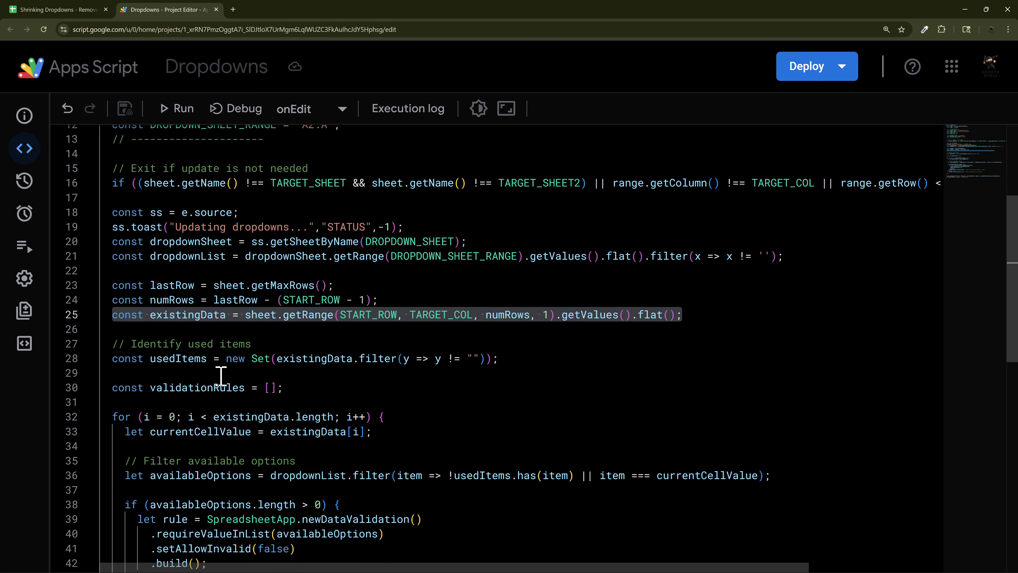
- Examine how usedItems builds a new Set from the filtered existingData, comparing it with the Person column in the spreadsheet
drag(113, 357, 277, 358)
click(265, 358)
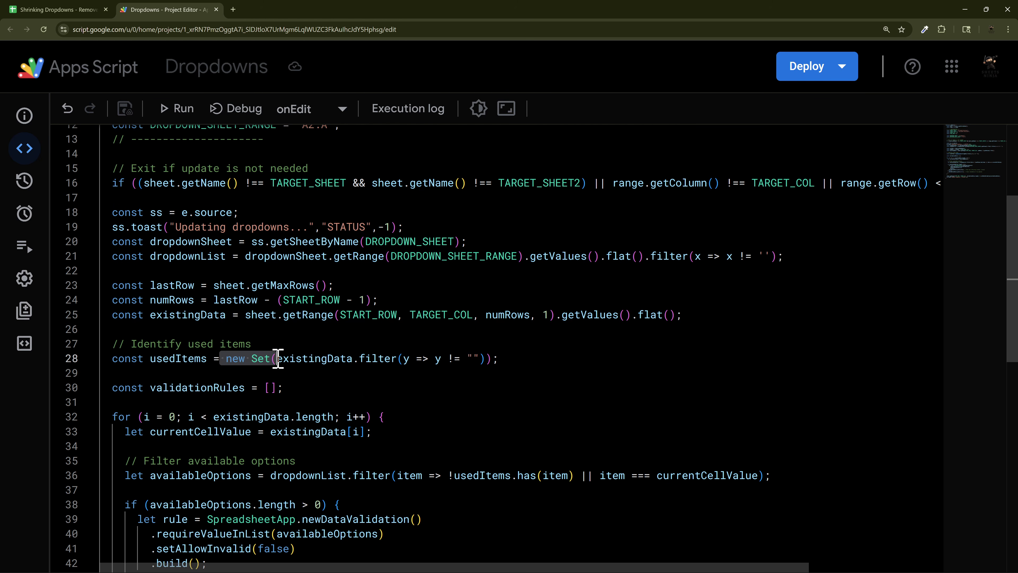
click(290, 358)
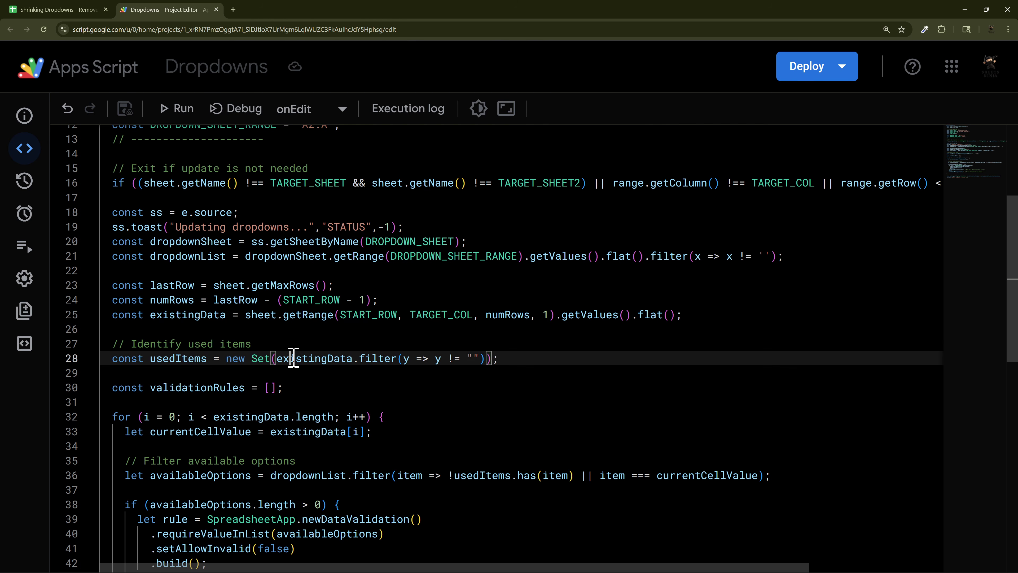
drag(277, 357, 359, 359)
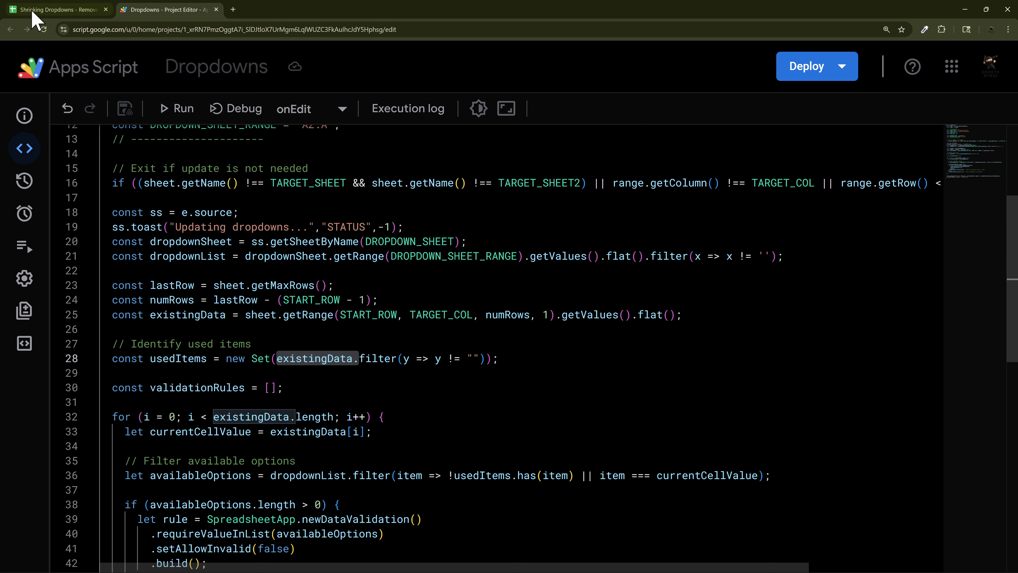
click(61, 10)
drag(193, 222, 159, 469)
scroll(192, 288, up, 2)
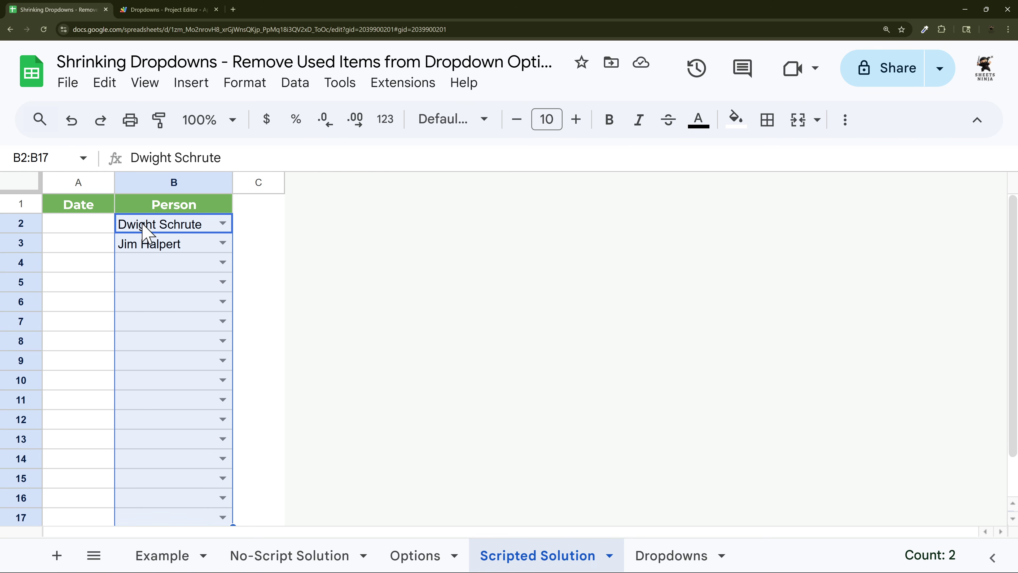
click(153, 9)
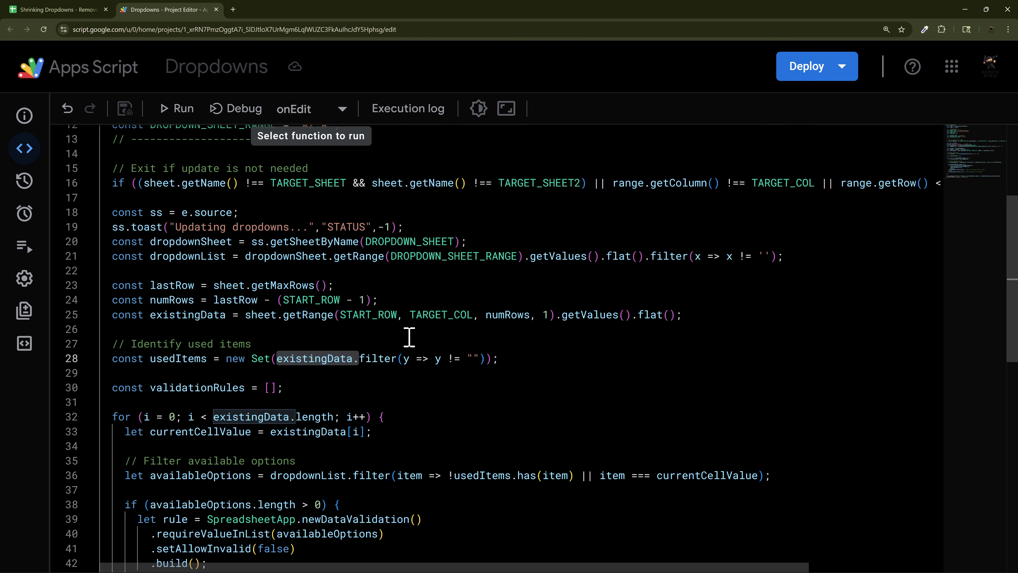
drag(149, 358, 208, 359)
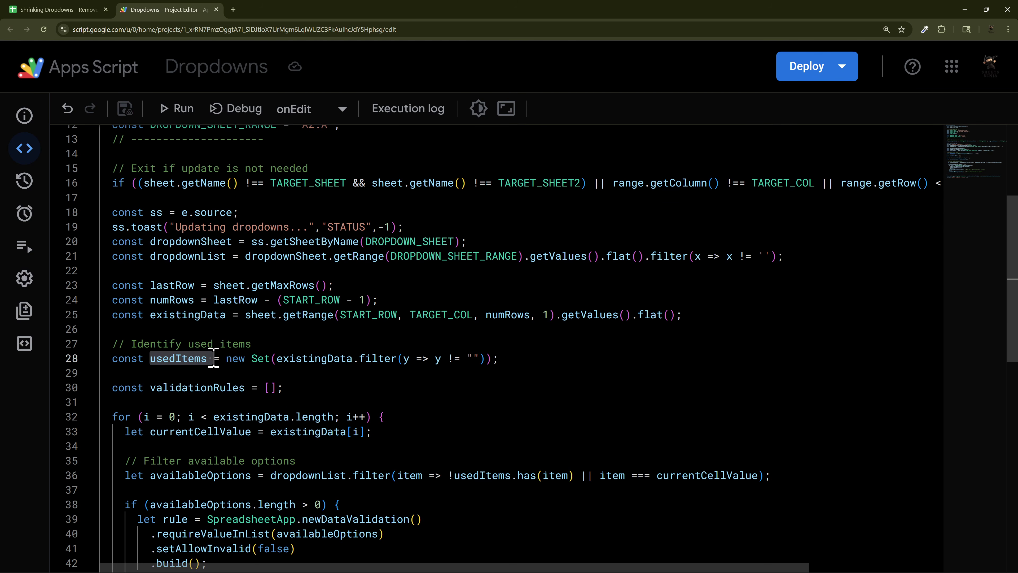
- Review the validationRules array and for loop in the script, and inspect the range of cell B2's dropdown rule on the Scripted Solution sheet
scroll(344, 369, down, 2)
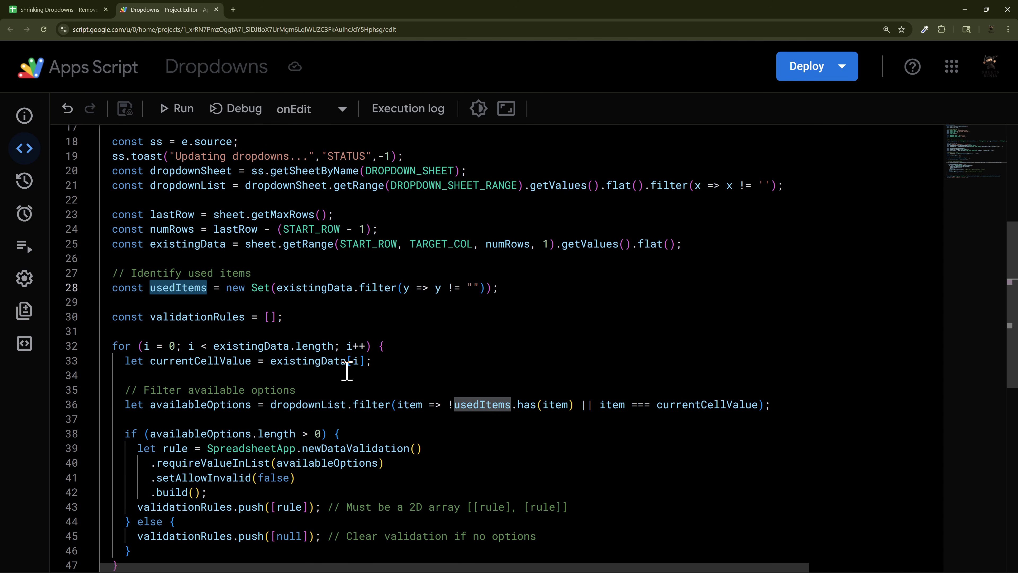
scroll(332, 364, down, 1)
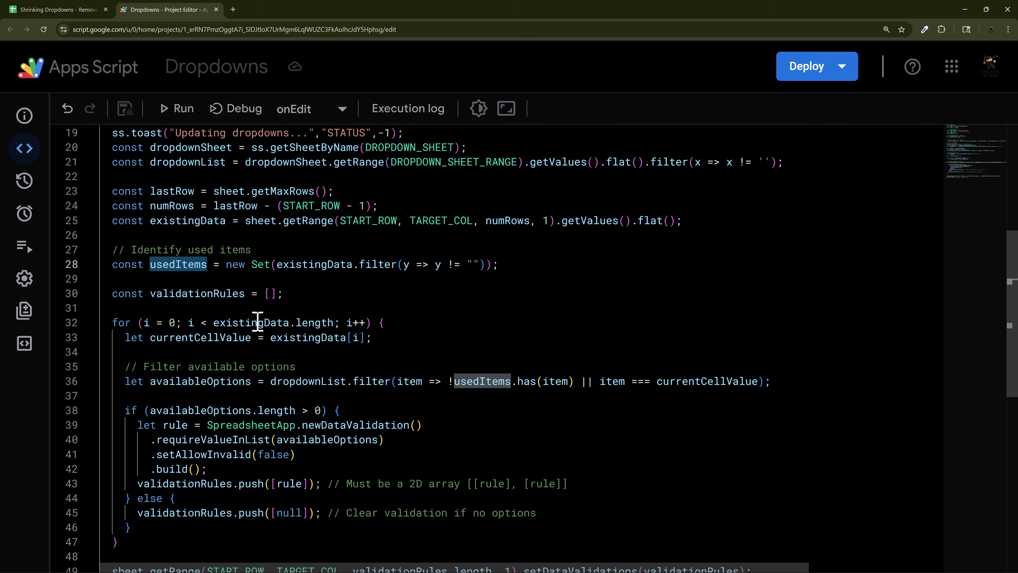
click(68, 9)
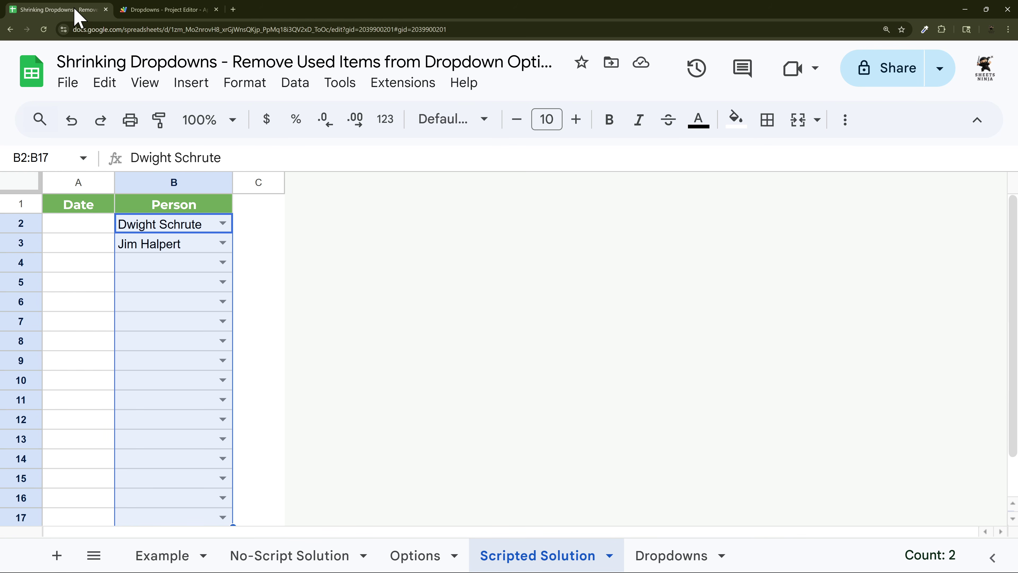
click(223, 223)
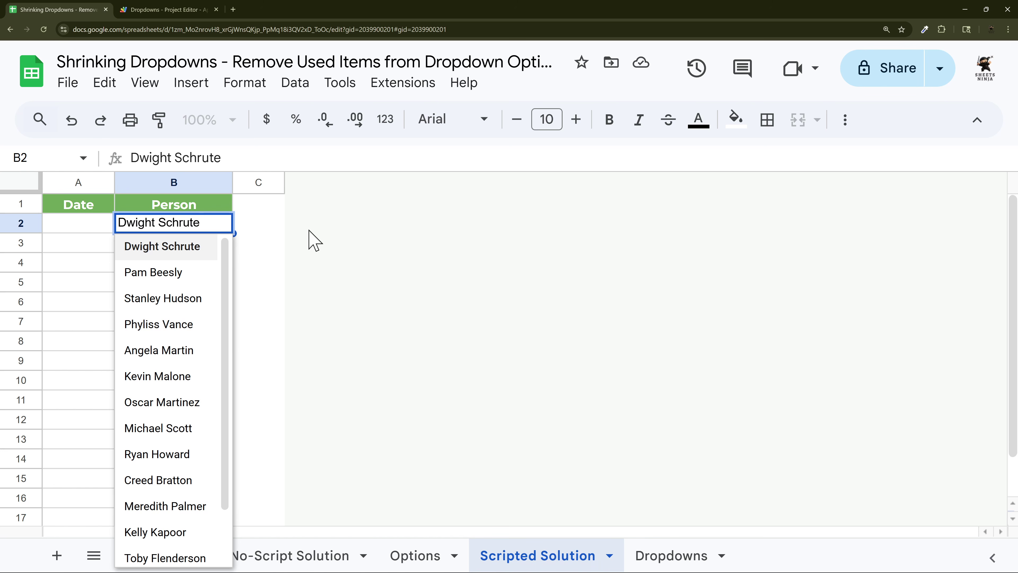
scroll(205, 353, down, 2)
click(198, 553)
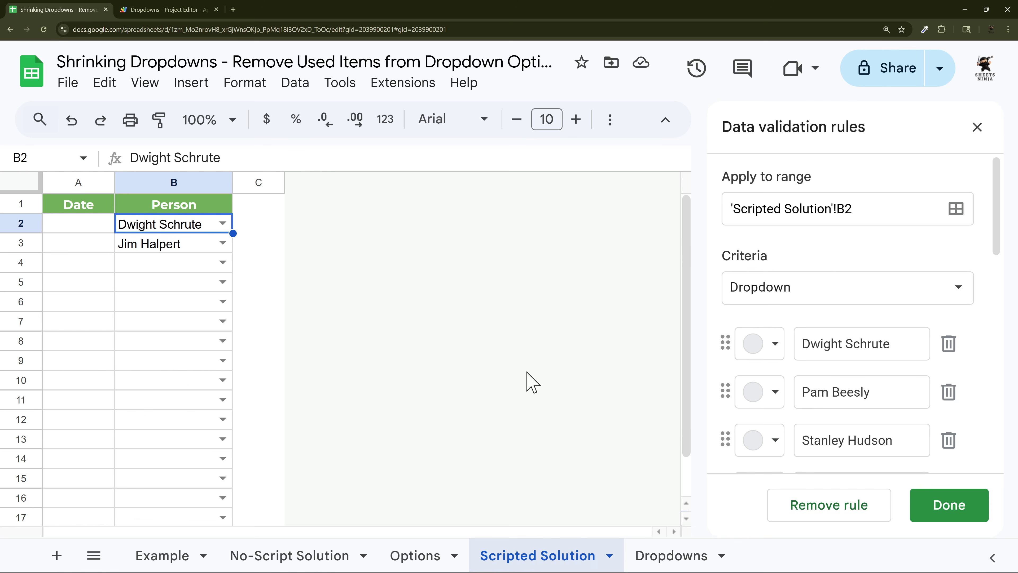
drag(886, 207, 705, 230)
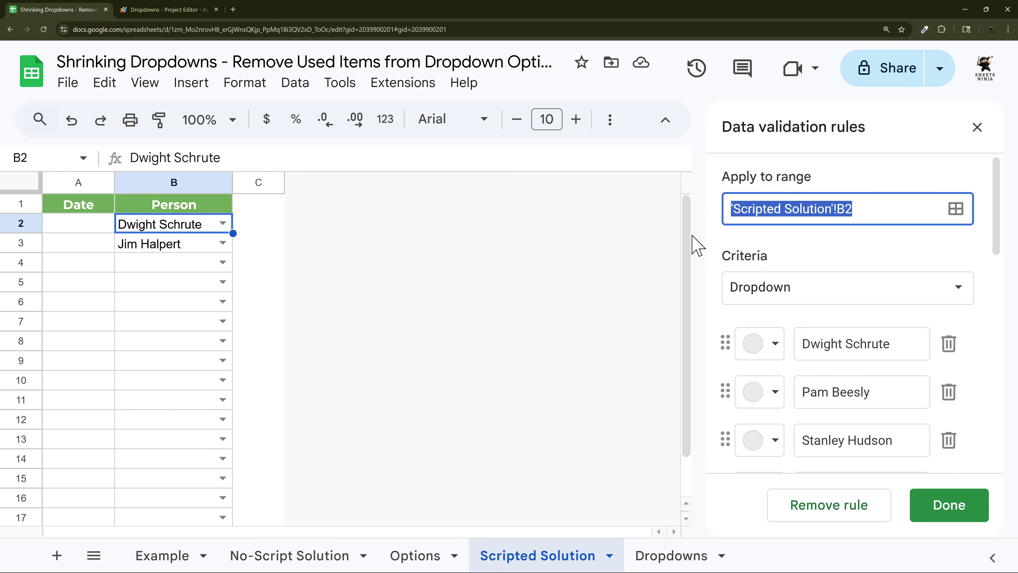
key(Escape)
- Show the data validation rules for the whole Person column and compare the ranges they apply to
click(198, 178)
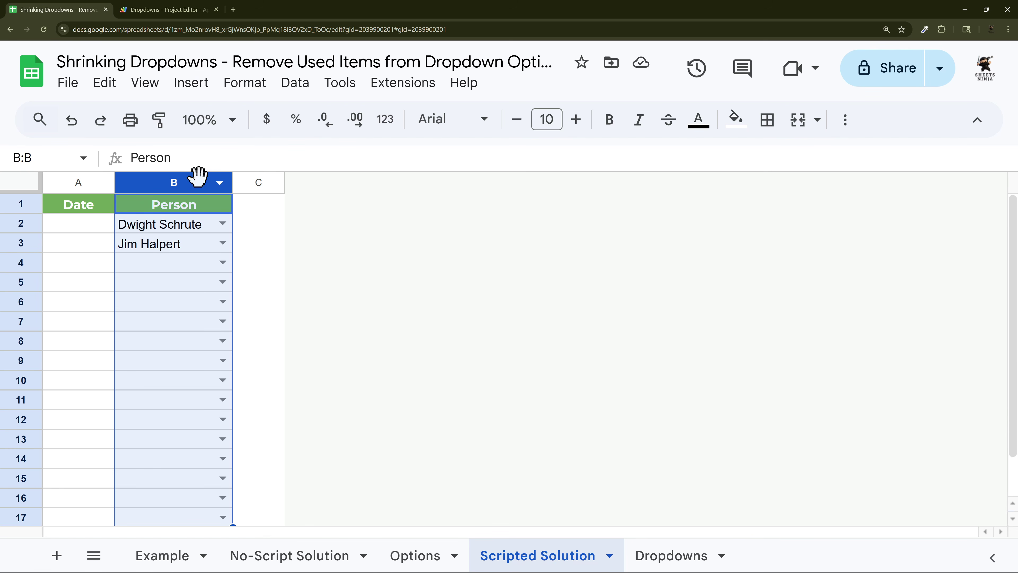
click(295, 84)
scroll(391, 432, down, 2)
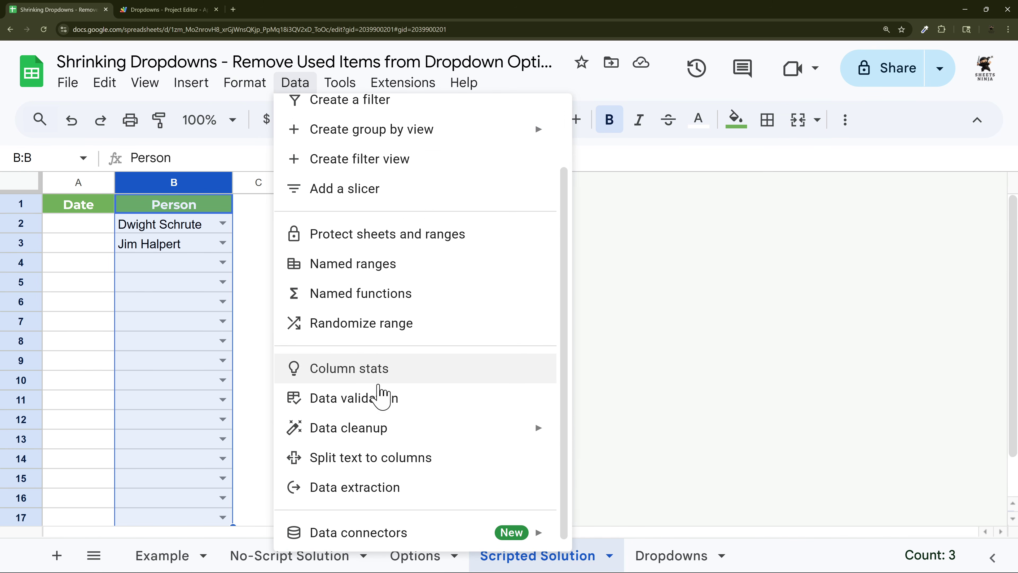
click(353, 397)
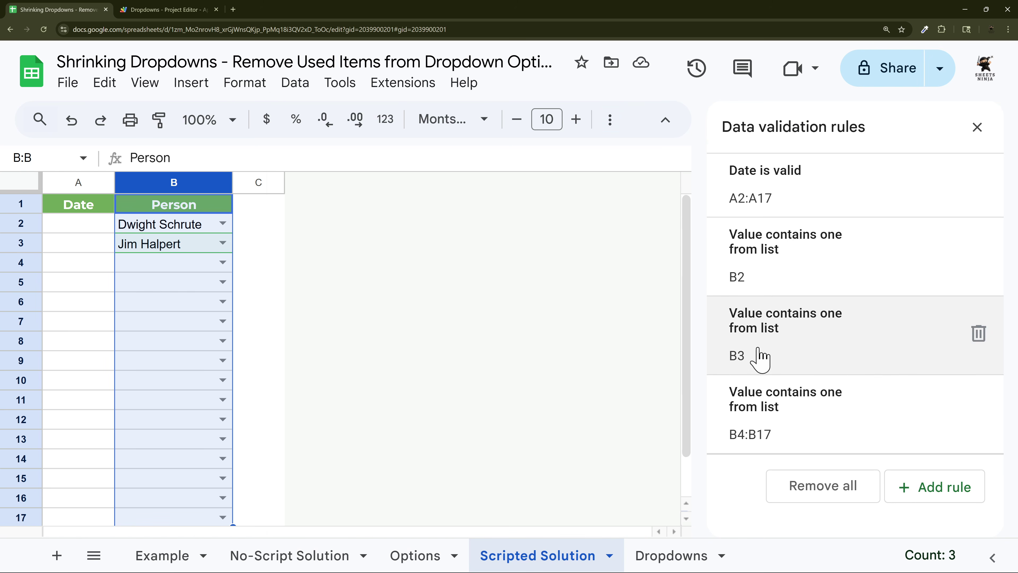
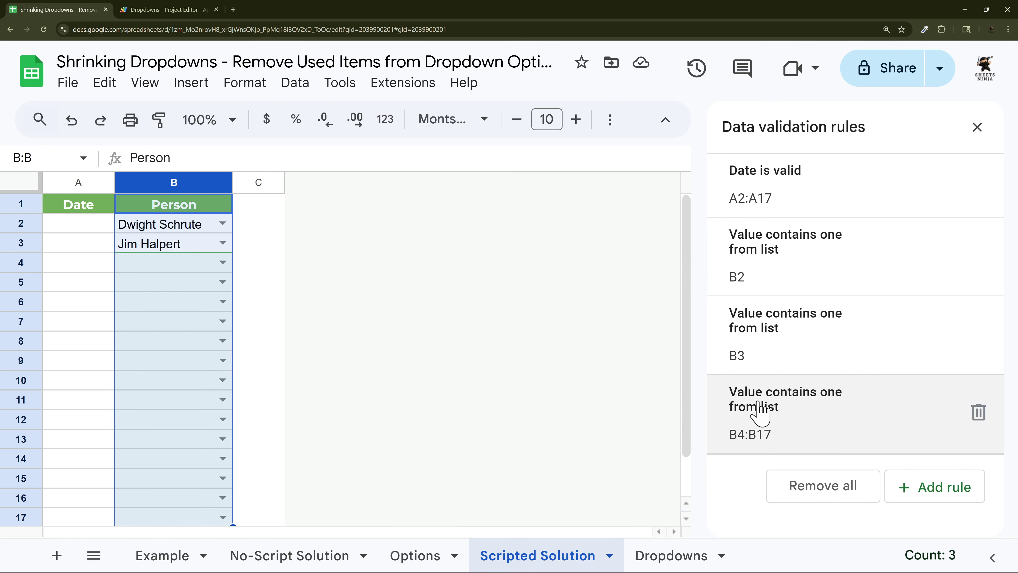
- Choose the first available person in cell B4 and inspect the updated validation rules against range B5:B17
click(223, 263)
click(162, 285)
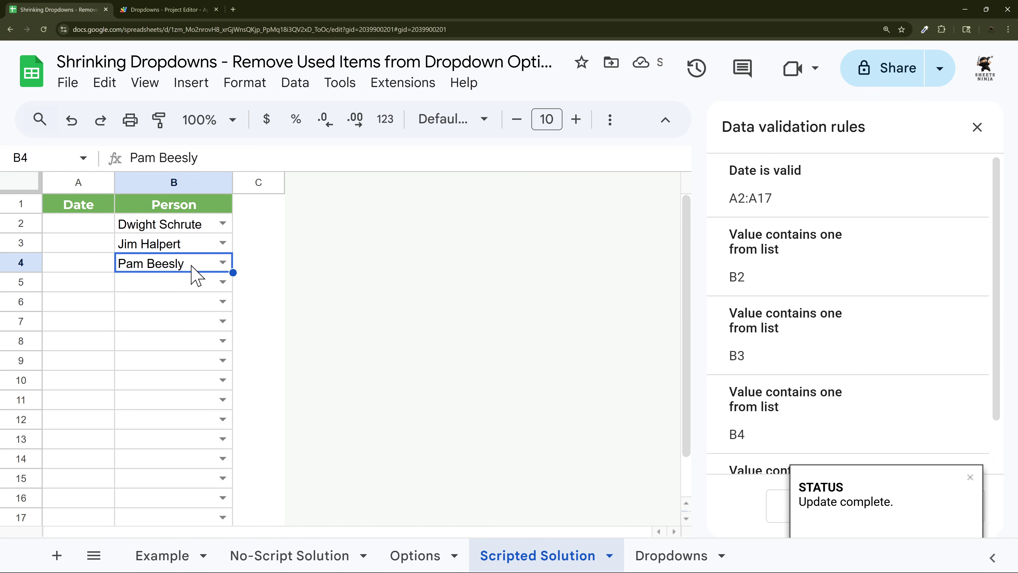
scroll(823, 327, down, 2)
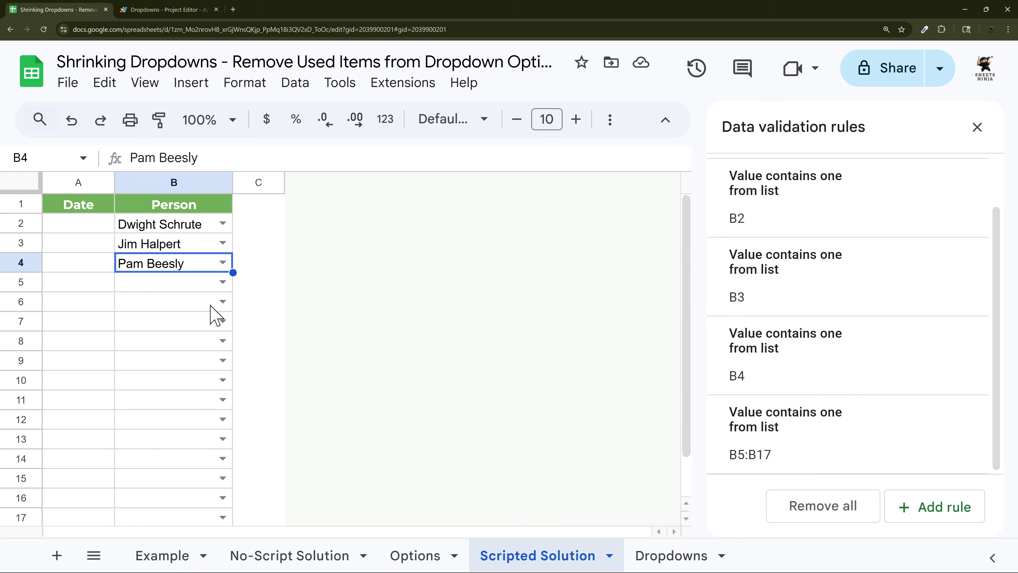
scroll(201, 289, down, 1)
drag(176, 237, 182, 488)
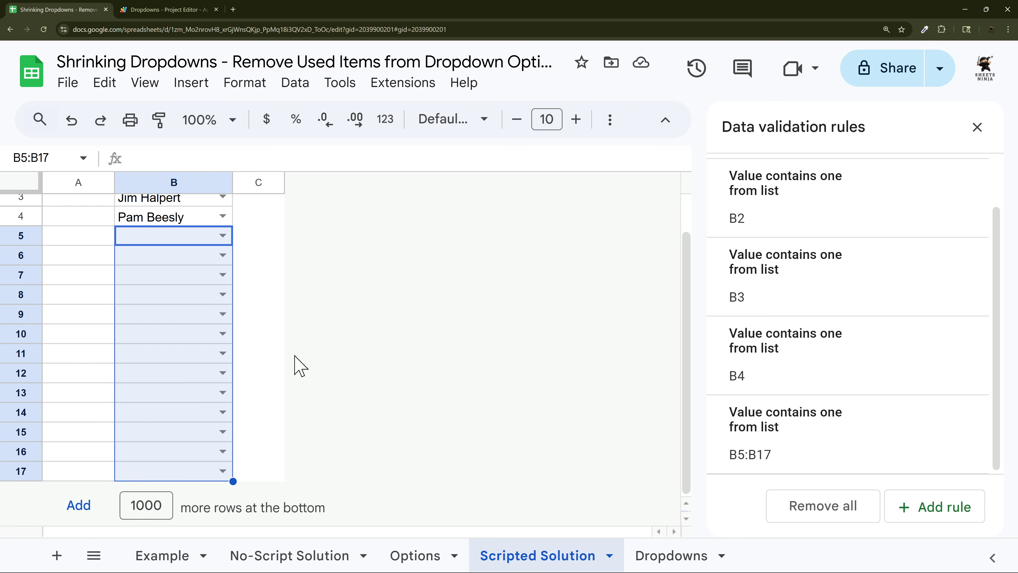
scroll(295, 364, up, 1)
- Clear the person from cell B4 and close the data validation rules
click(172, 267)
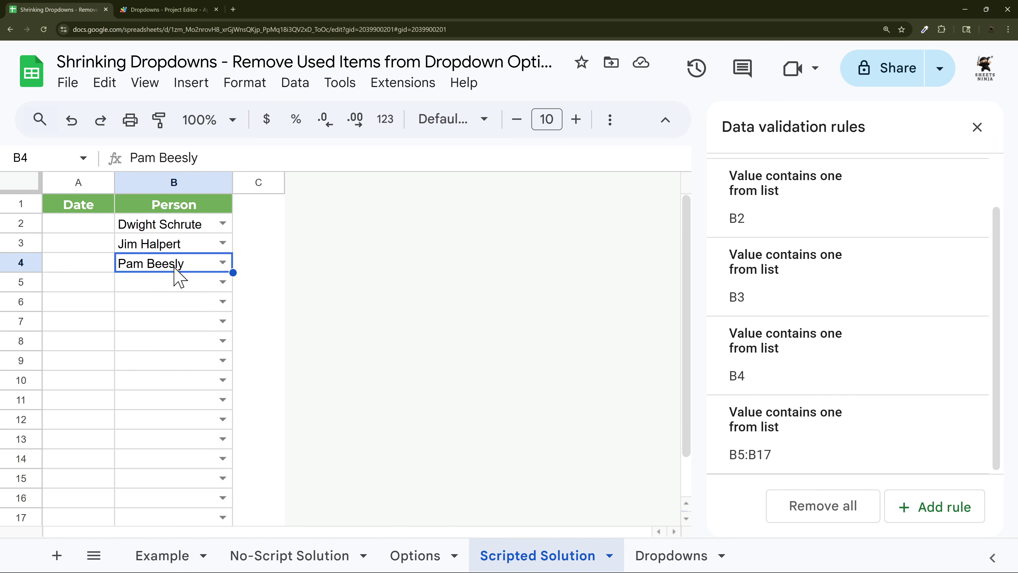
key(Delete)
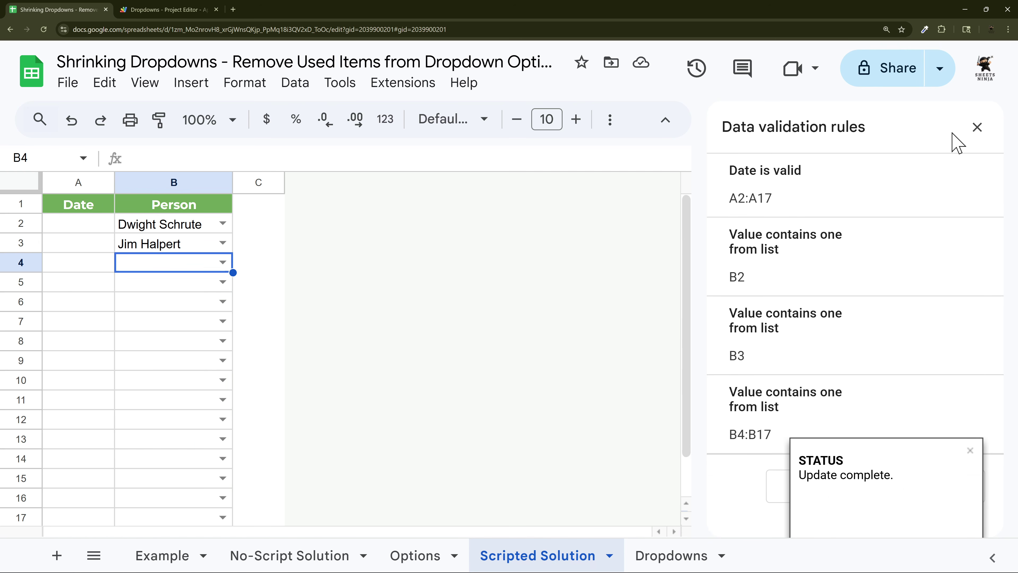
click(977, 127)
- Examine the for loop over existingData and its currentCellValue variable, comparing them with cells B2:B17 on the Scripted Solution sheet
click(157, 10)
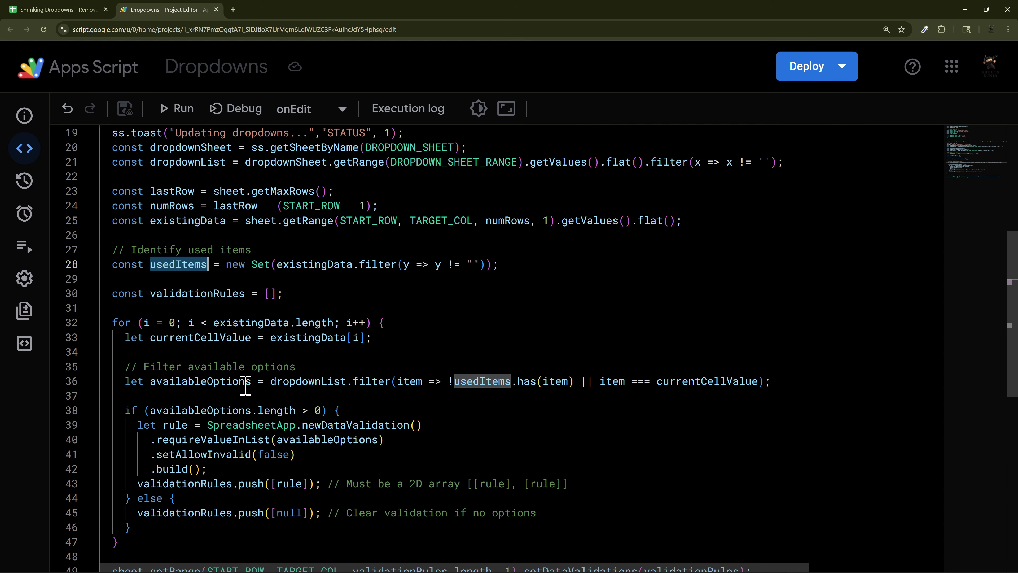
scroll(245, 386, down, 1)
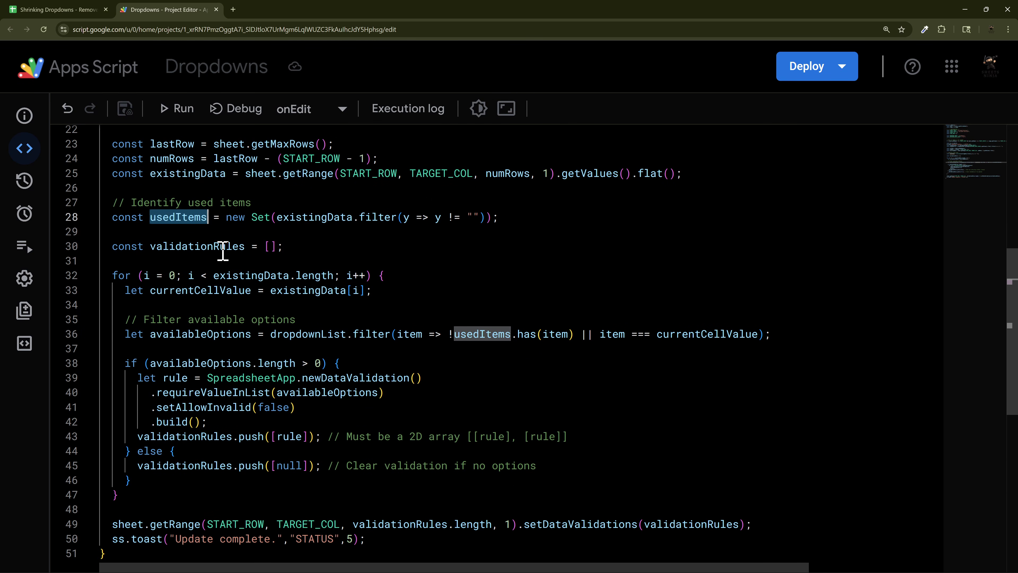
drag(305, 248, 453, 292)
click(63, 11)
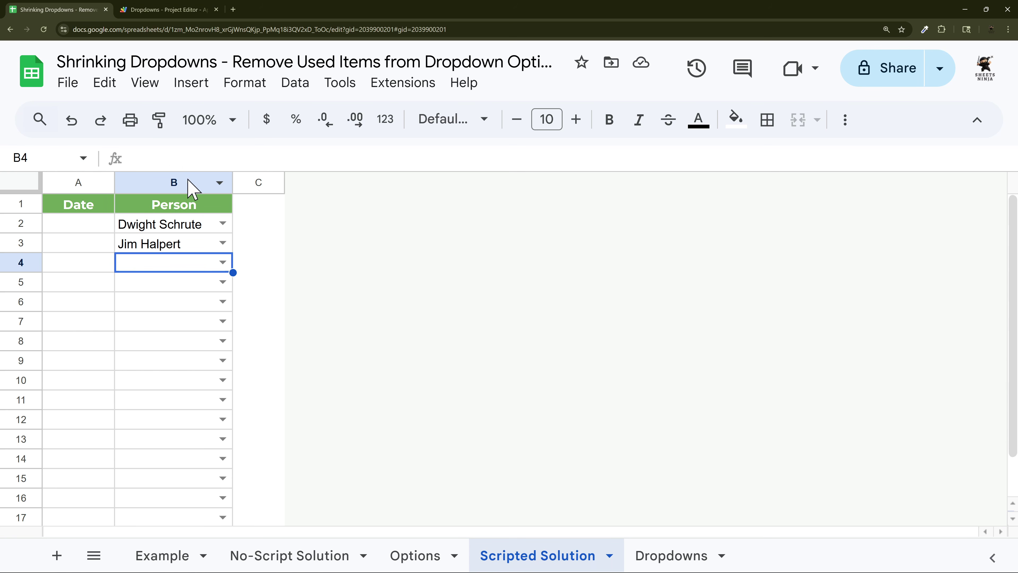
drag(181, 228, 180, 470)
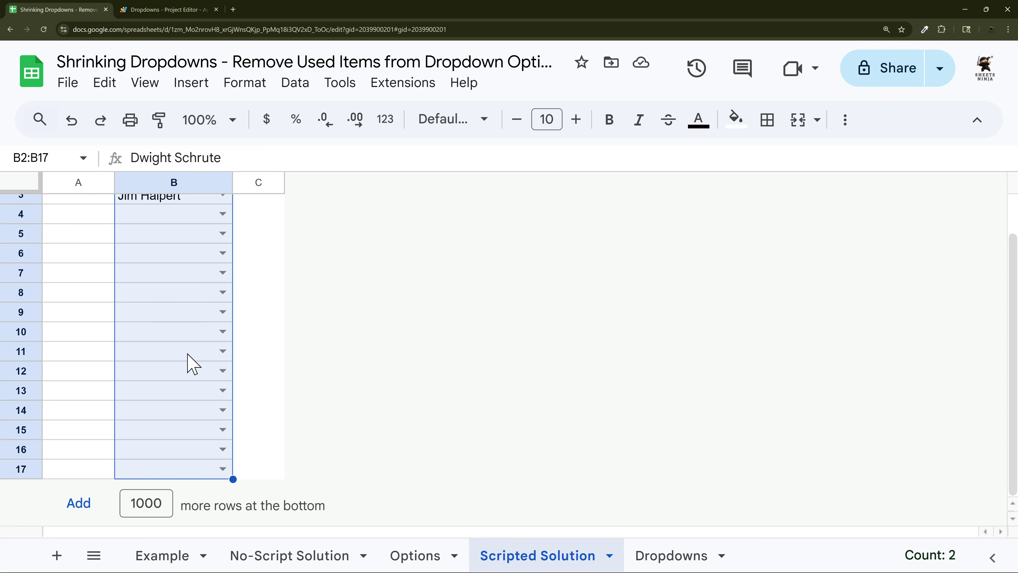
scroll(190, 363, up, 1)
click(164, 10)
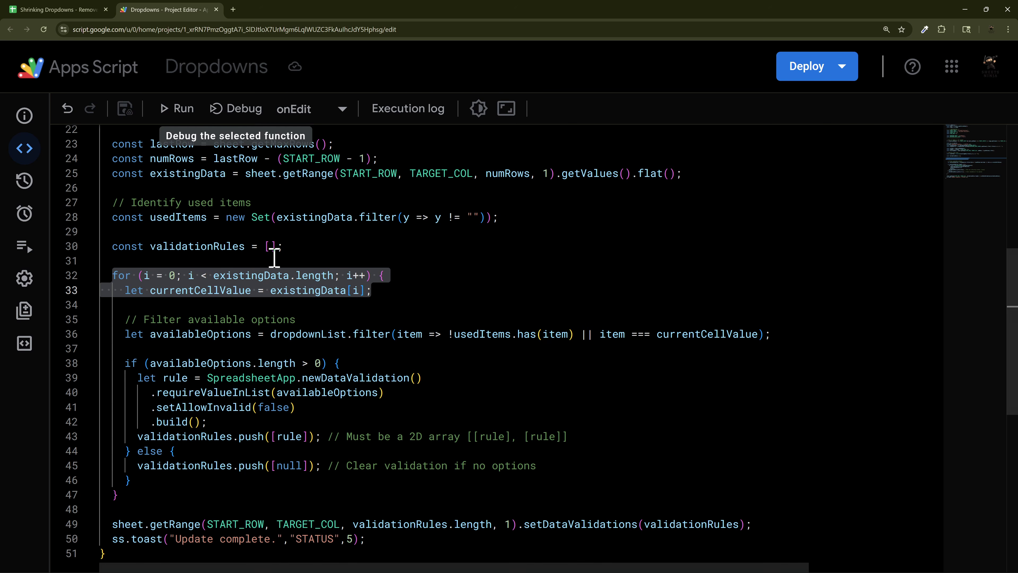
- Examine the availableOptions filter in the script, comparing its usedItems and currentCellValue conditions with cells B2:B3 on the Scripted Solution sheet
scroll(274, 257, down, 1)
drag(151, 311, 457, 310)
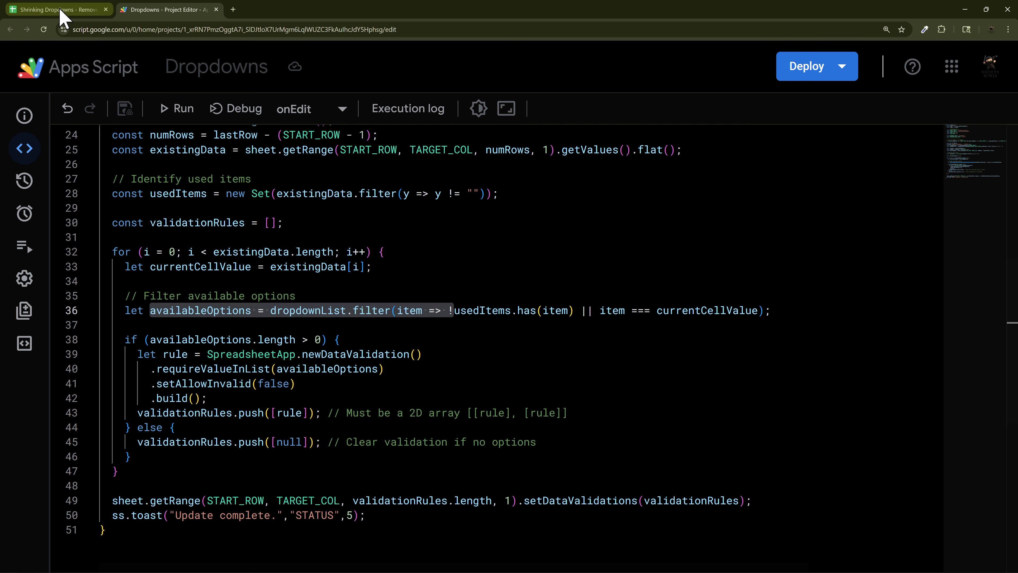
click(30, 10)
click(189, 228)
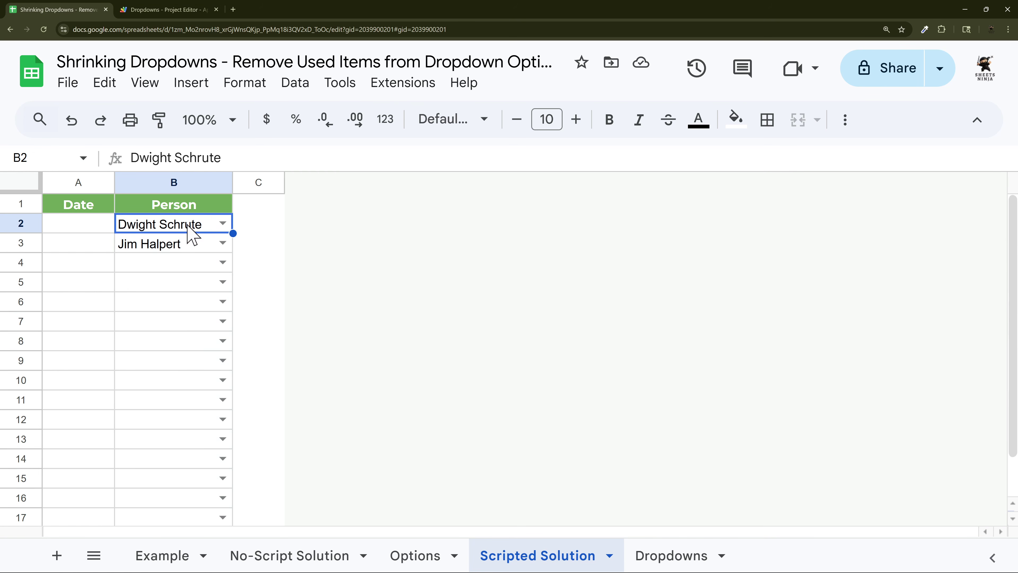
drag(162, 231, 159, 251)
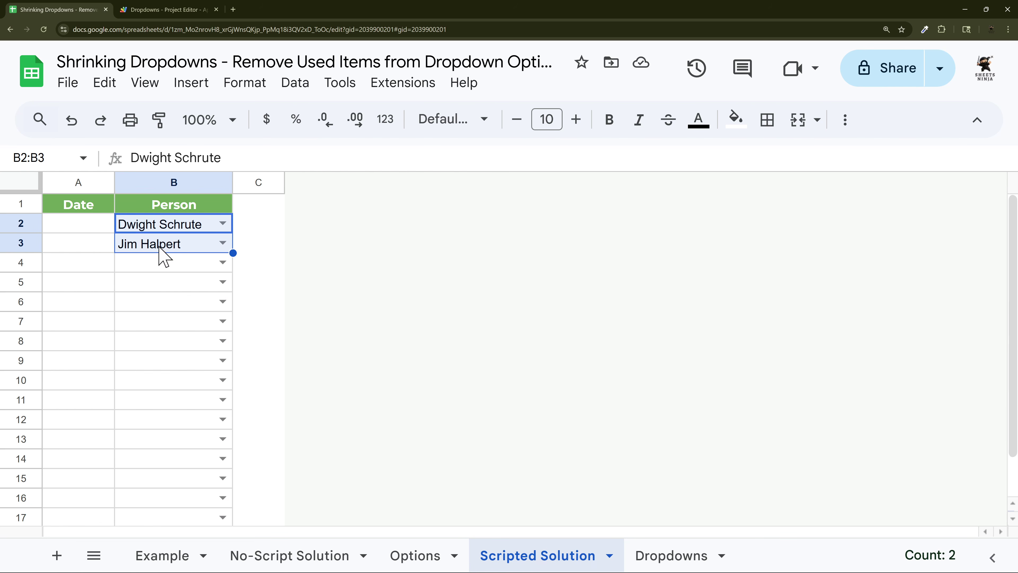
click(165, 10)
drag(602, 316, 758, 313)
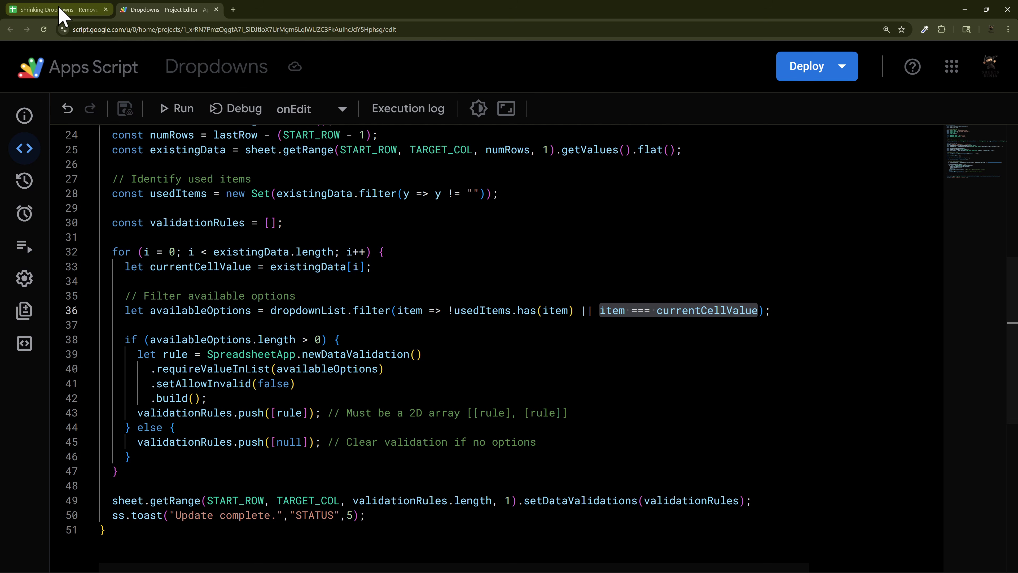
- Compare the currentCellValue variable with cells B2:B3 and the All Options list on the Dropdowns sheet, and return to the availableOptions filter line
drag(151, 266, 366, 266)
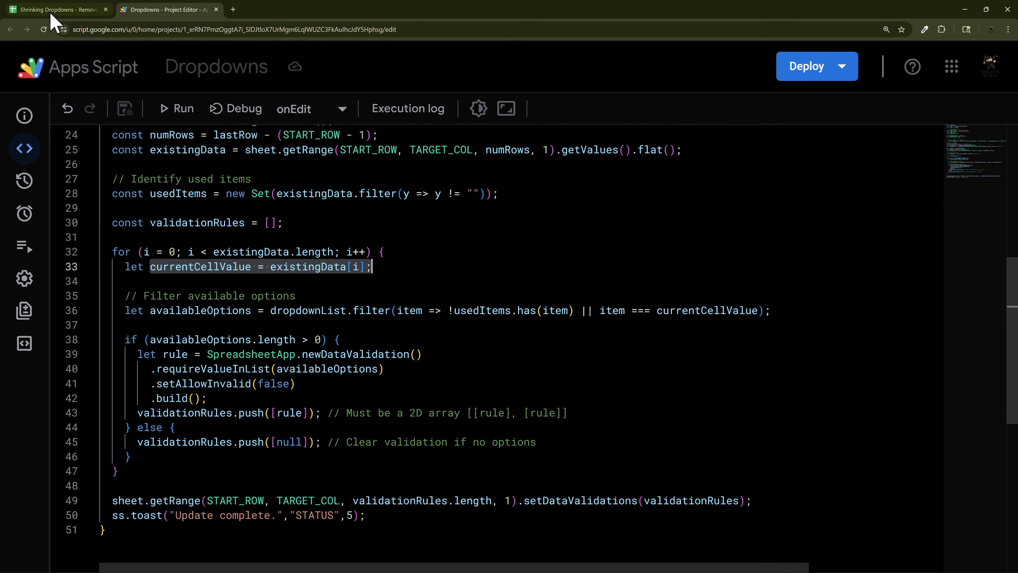
click(56, 10)
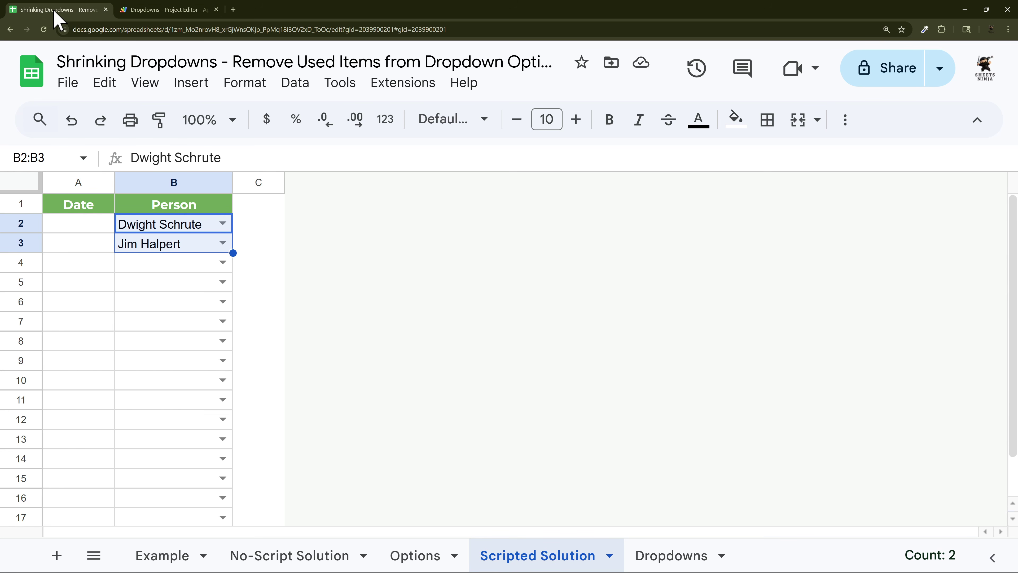
click(181, 232)
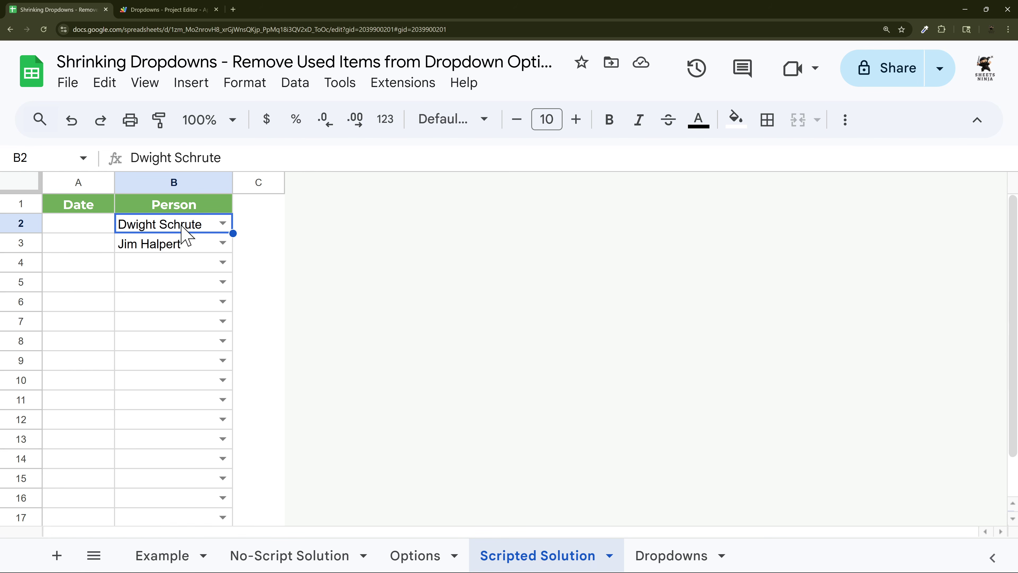
drag(188, 233, 183, 251)
click(676, 556)
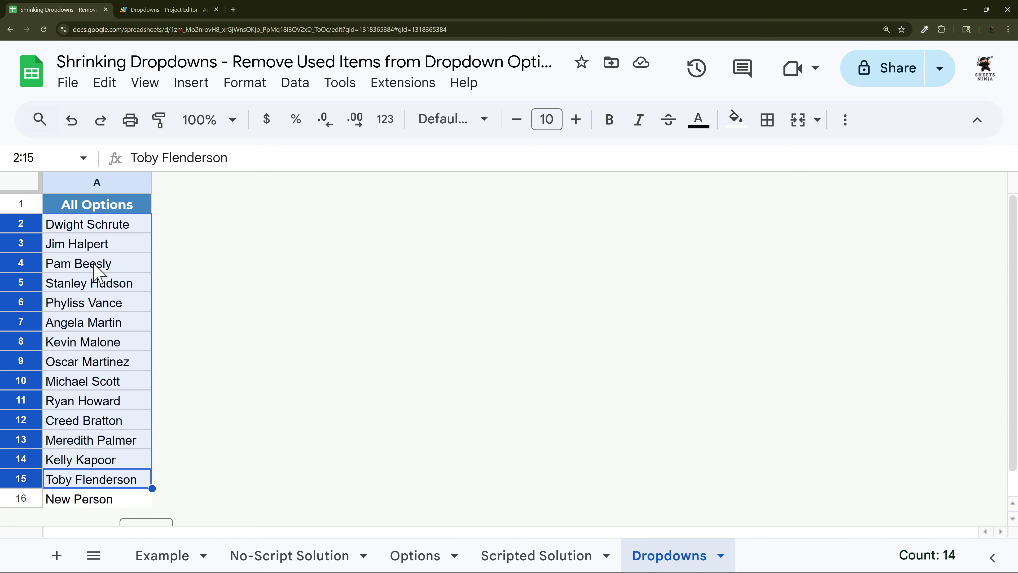
drag(101, 225, 96, 502)
click(506, 559)
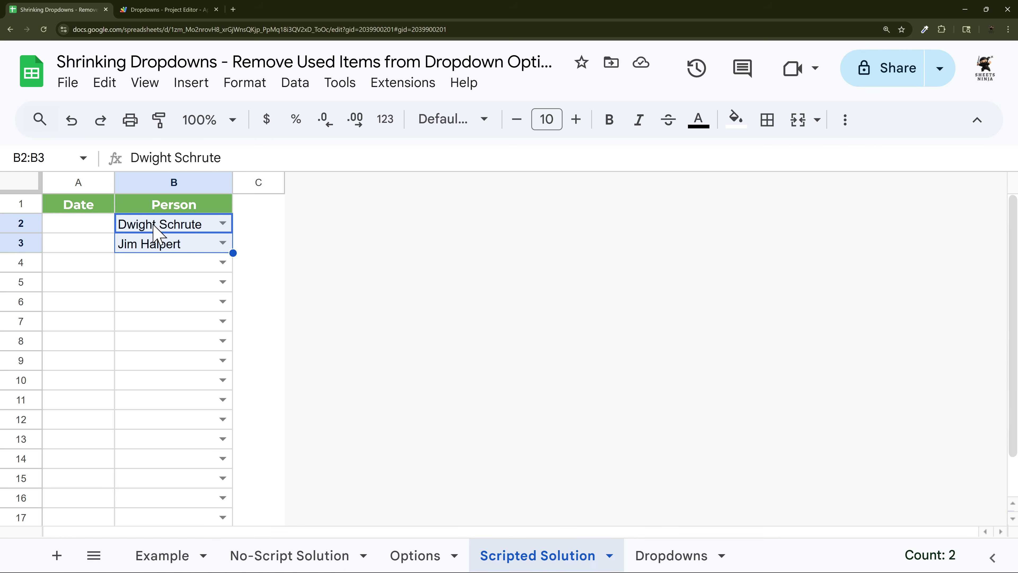
click(150, 9)
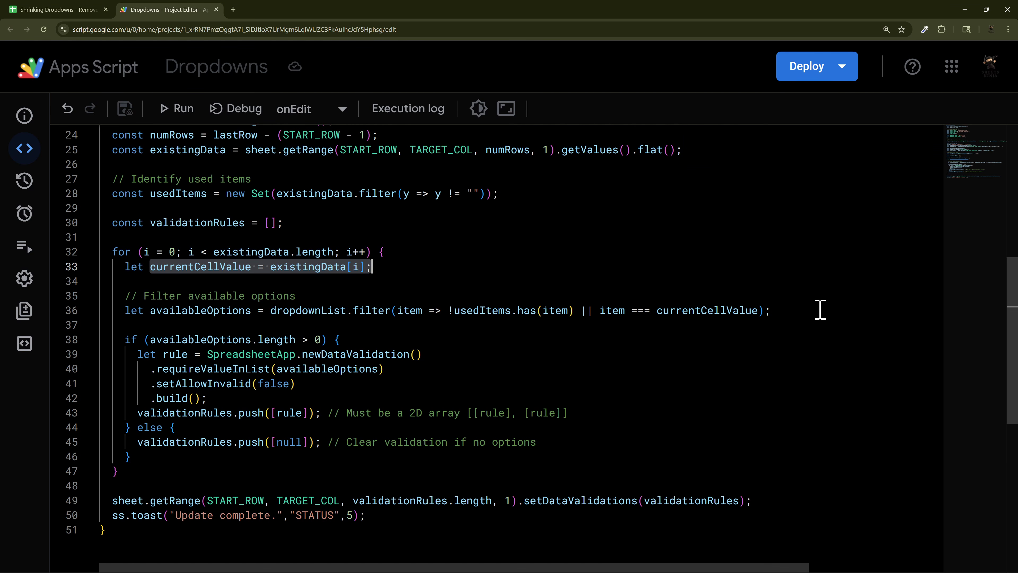
drag(821, 310, 131, 300)
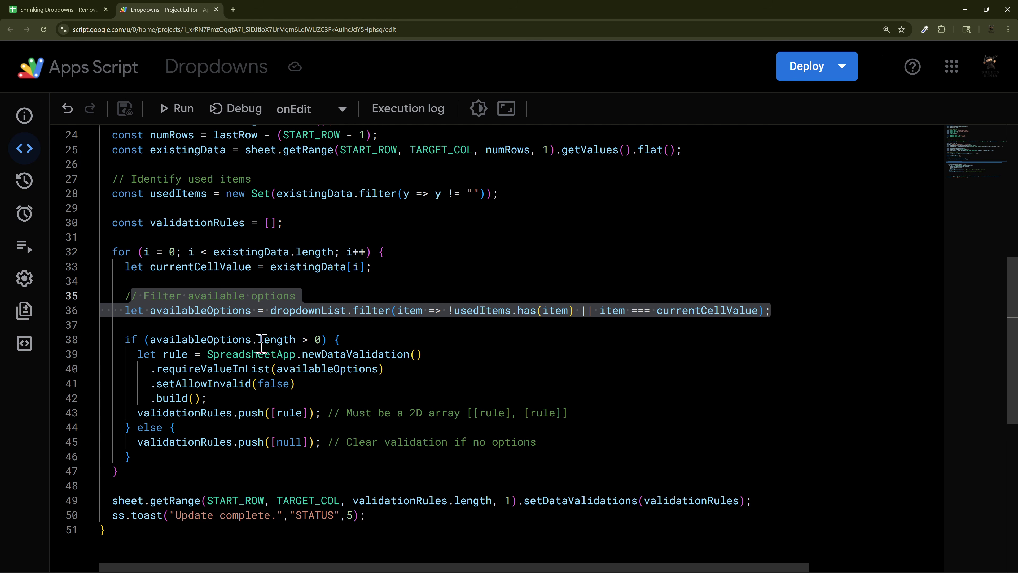
- Examine the availableOptions.length > 0 check and the newDataValidation and requireValueInList calls that build the rule
scroll(342, 383, down, 1)
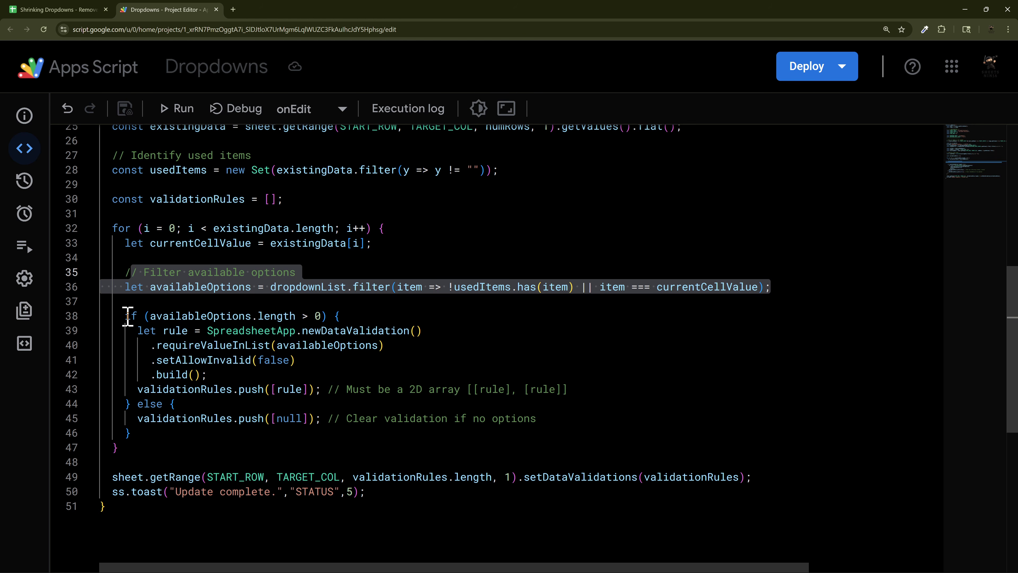
drag(127, 316, 341, 317)
scroll(383, 332, down, 1)
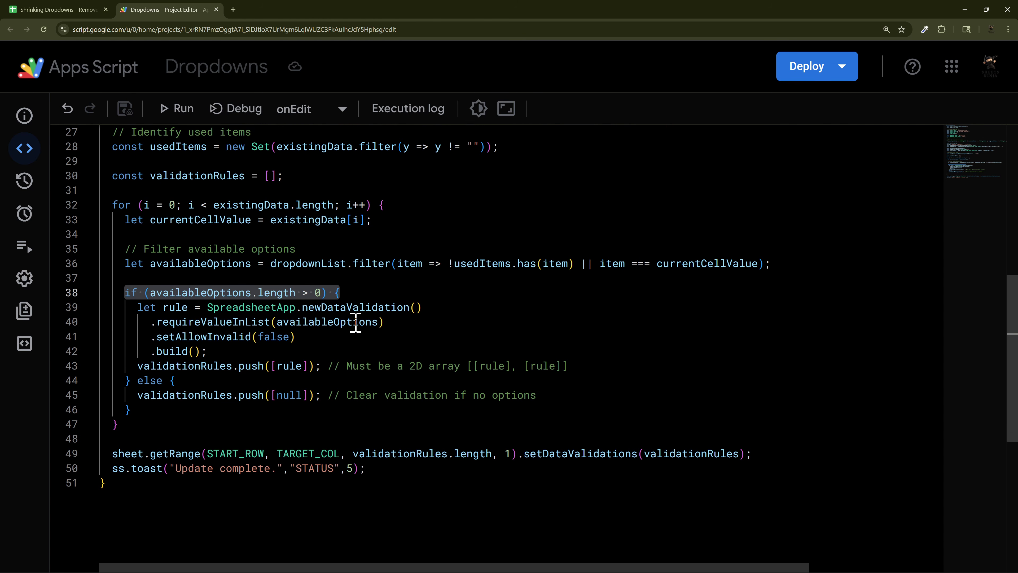
drag(138, 309, 451, 306)
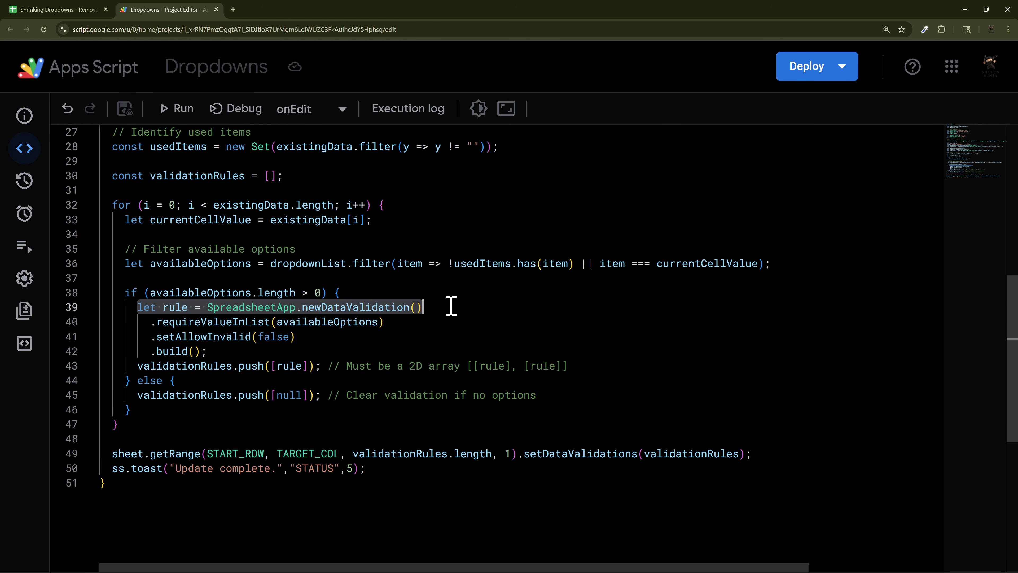
click(398, 317)
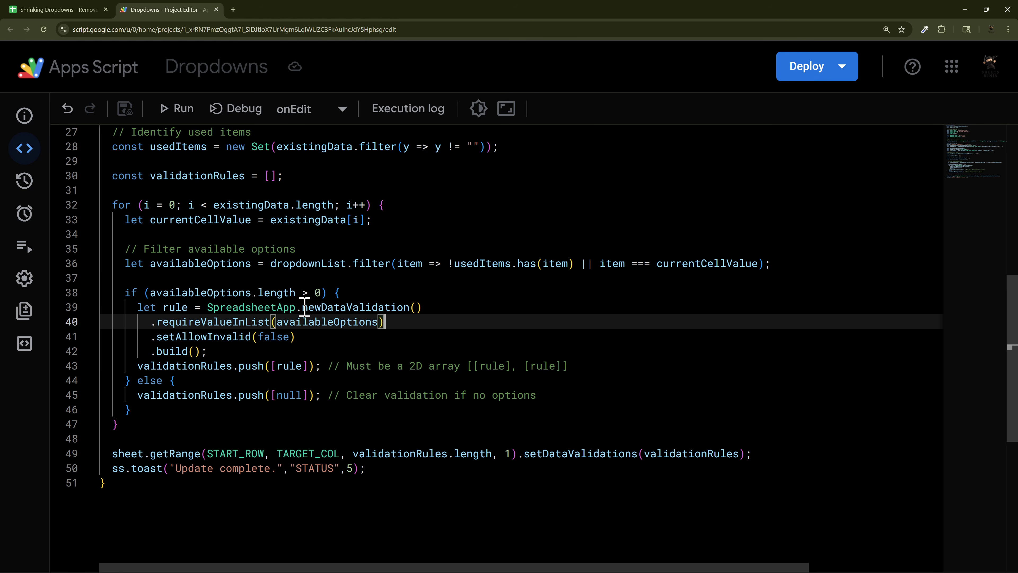
drag(305, 307, 448, 308)
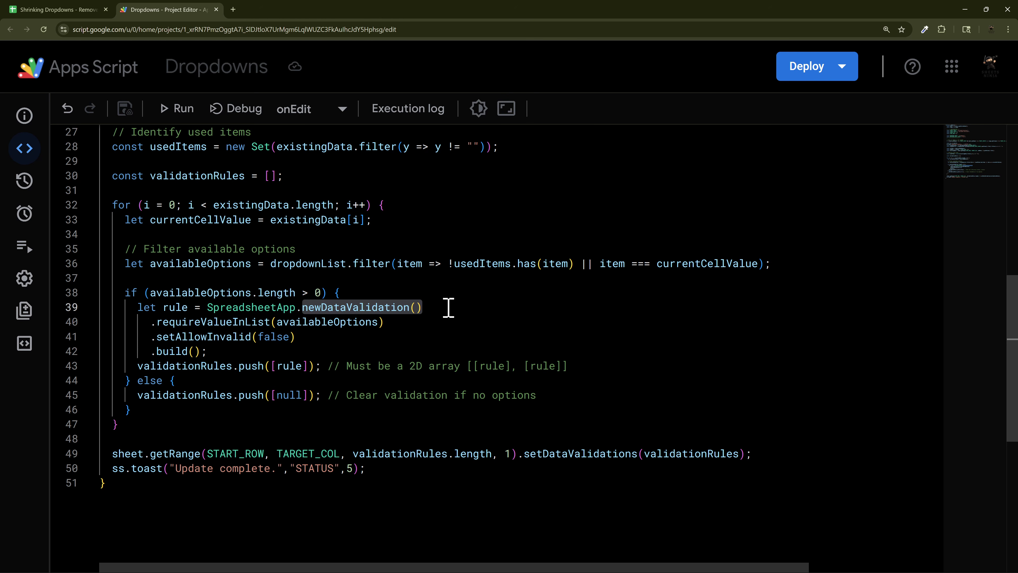
scroll(412, 293, down, 1)
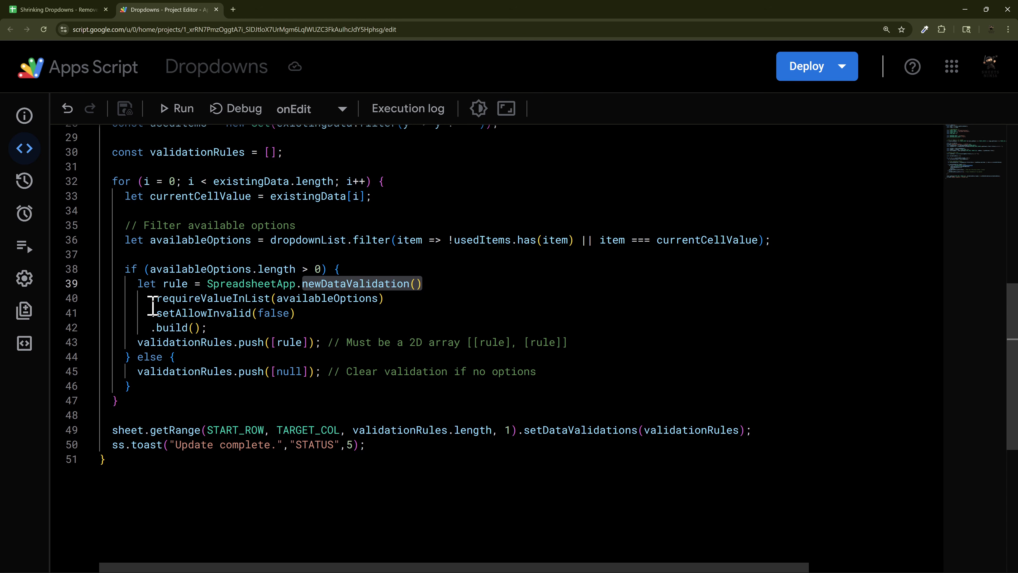
drag(152, 307, 383, 305)
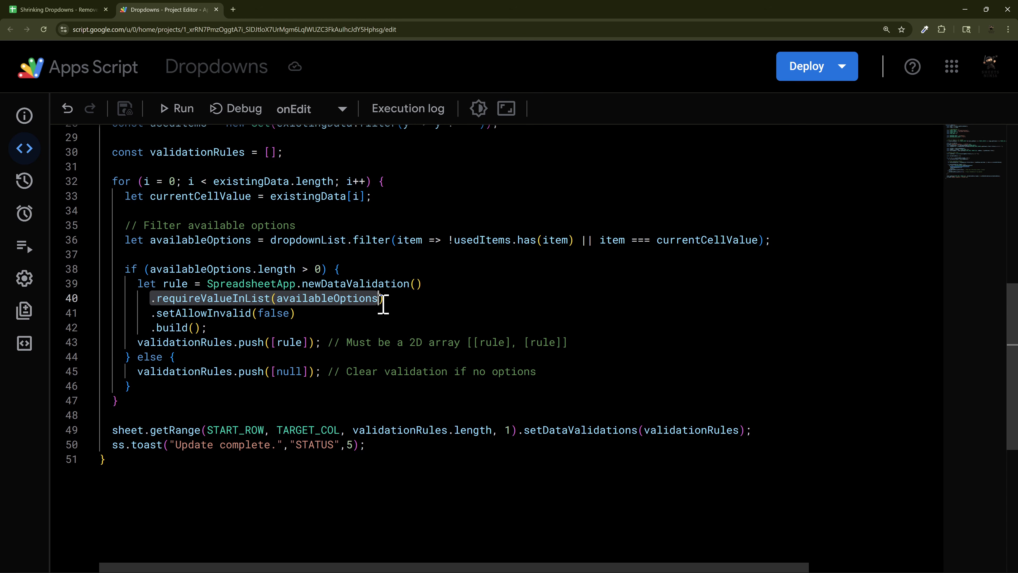
- Open the validation rule of cell B2 on the Scripted Solution sheet and inspect its Dropdown criteria
click(44, 9)
click(226, 224)
scroll(221, 477, down, 3)
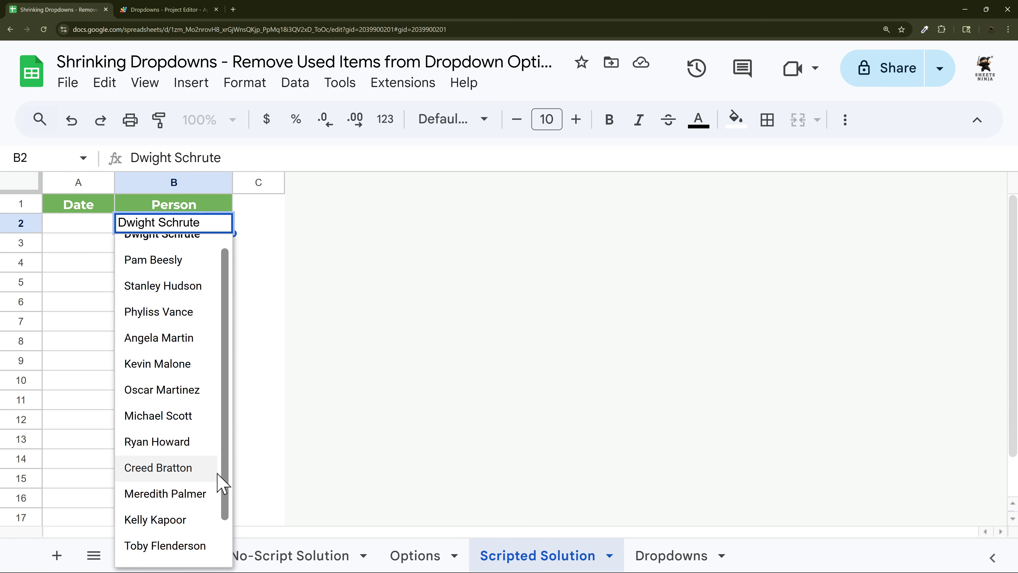
click(199, 553)
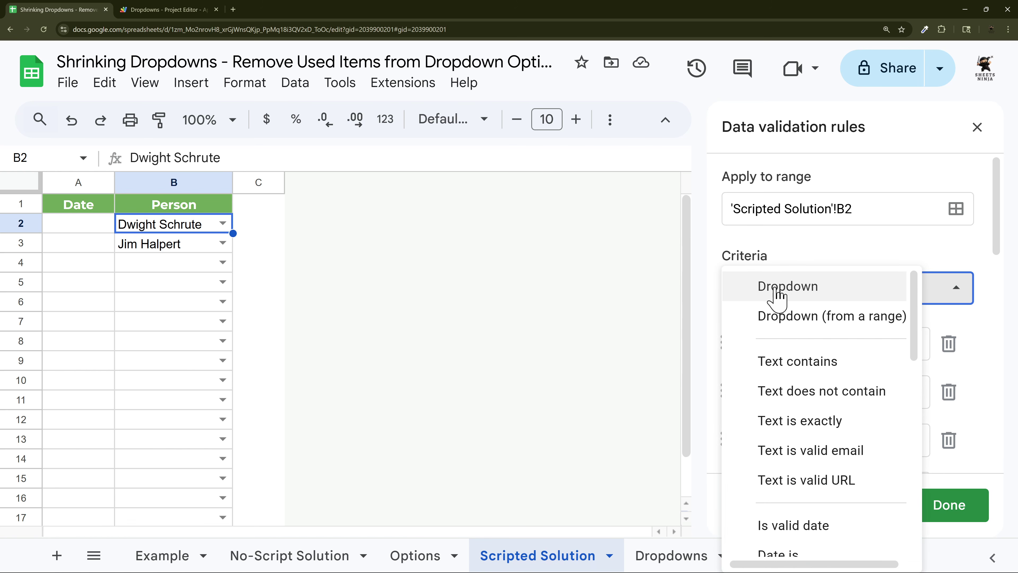
click(779, 291)
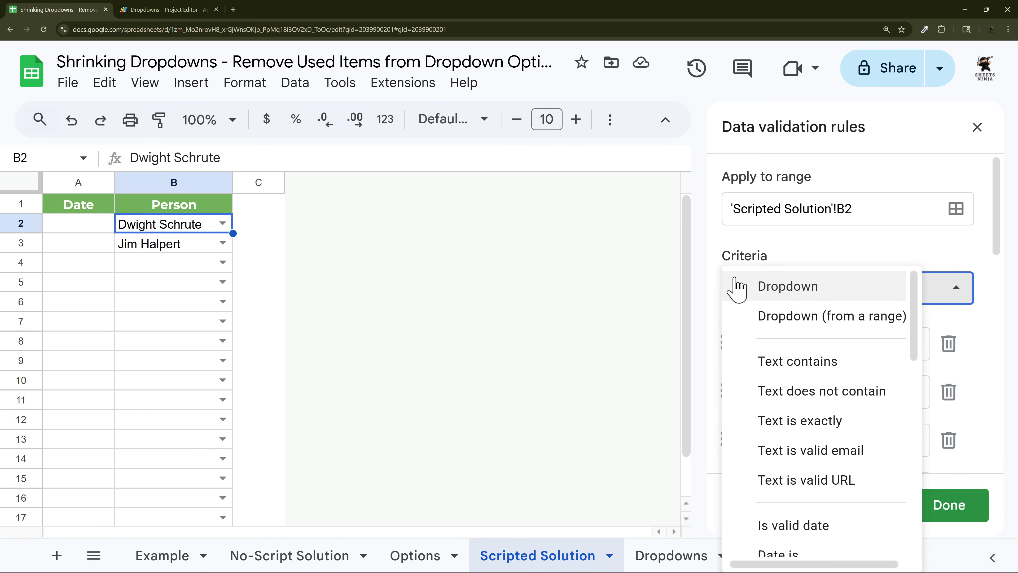
click(506, 238)
- Examine the setAllowInvalid(false) setting and the availableOptions argument of the rule in the script
click(168, 9)
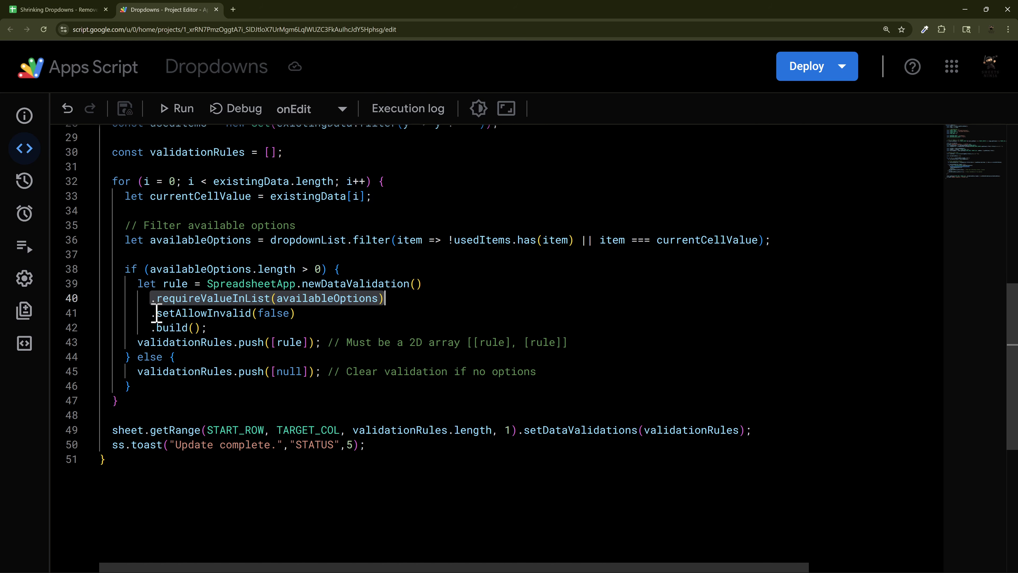
drag(152, 313, 337, 314)
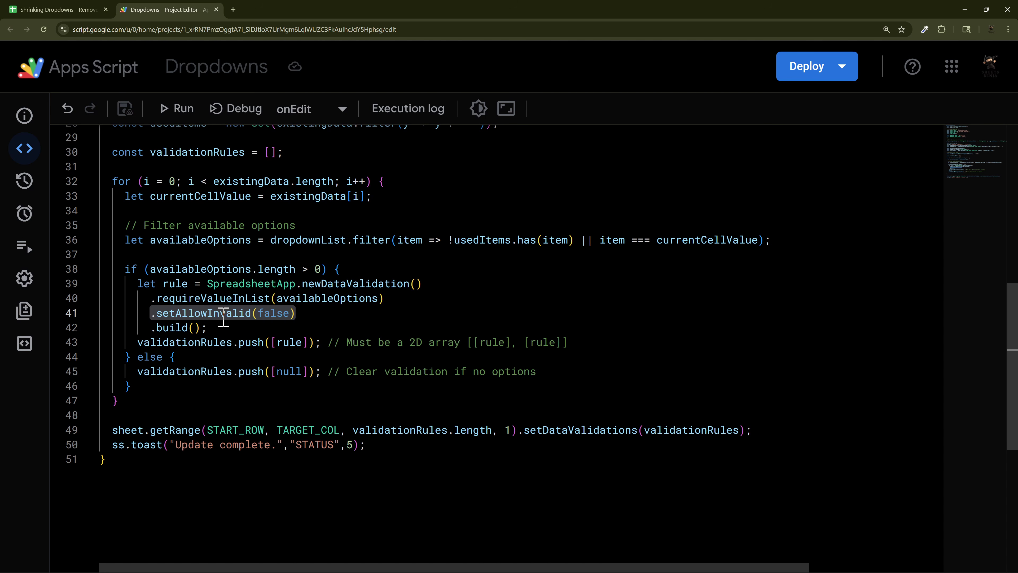
drag(280, 298, 381, 299)
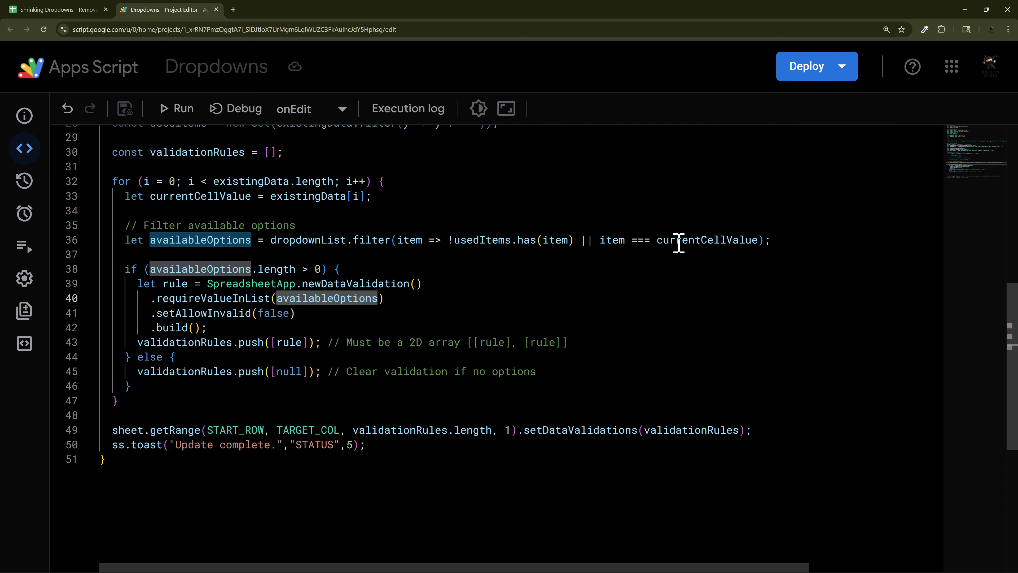
click(361, 319)
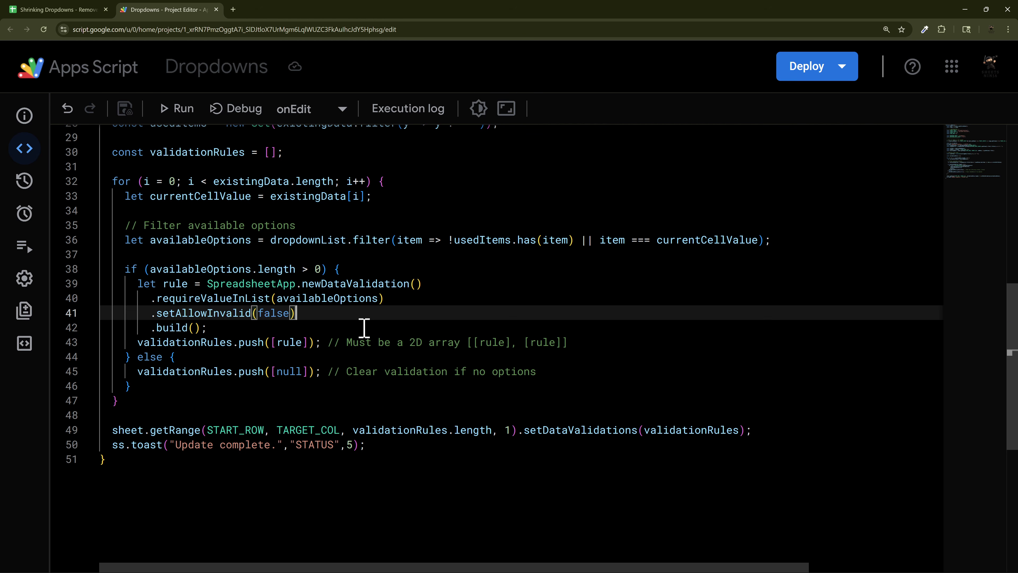
- Trace the validationRules array from its declaration through the push calls to the setDataValidations line near the script's end
drag(137, 342, 296, 342)
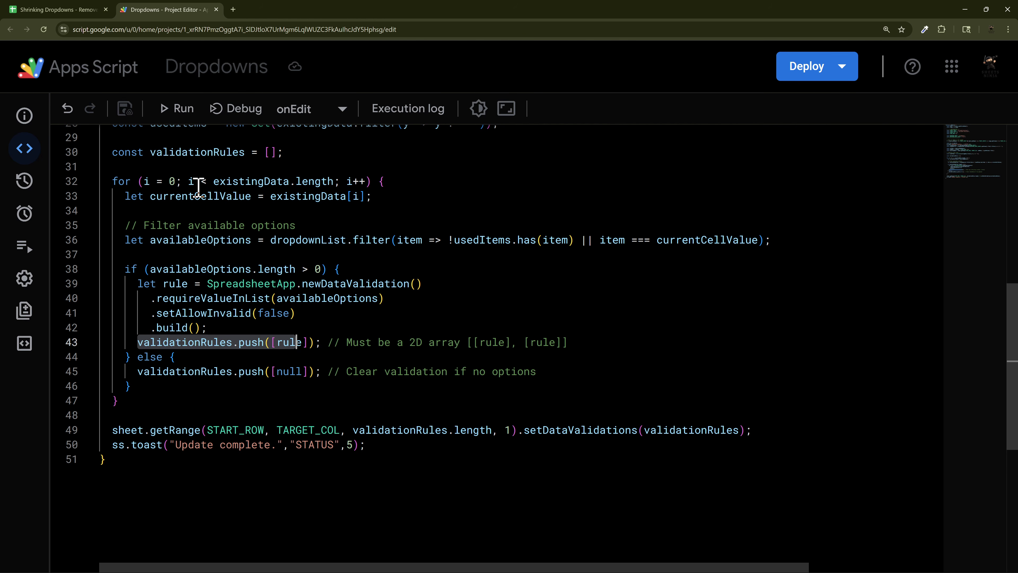
scroll(199, 187, up, 1)
drag(304, 200, 62, 199)
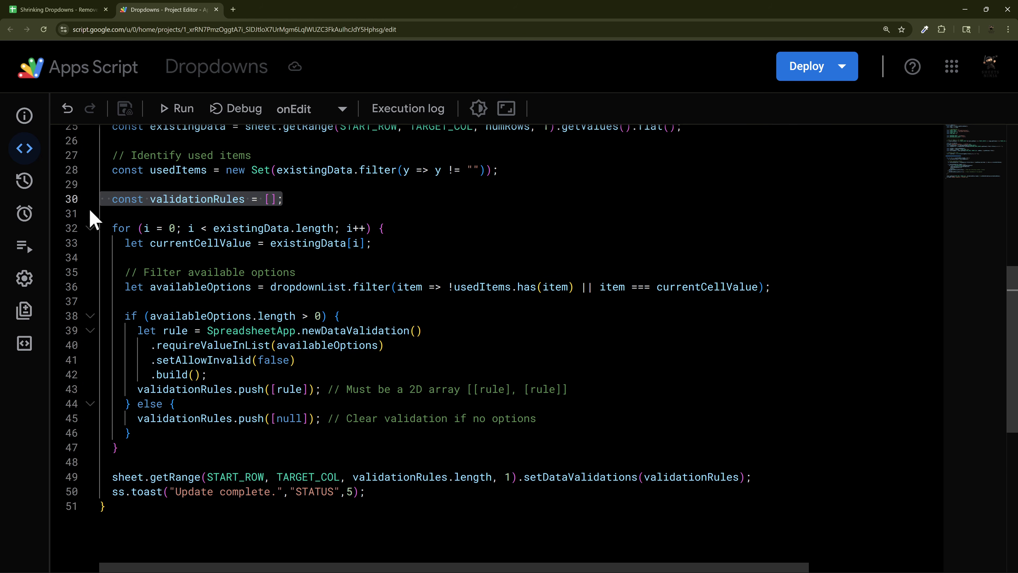
scroll(420, 418, down, 1)
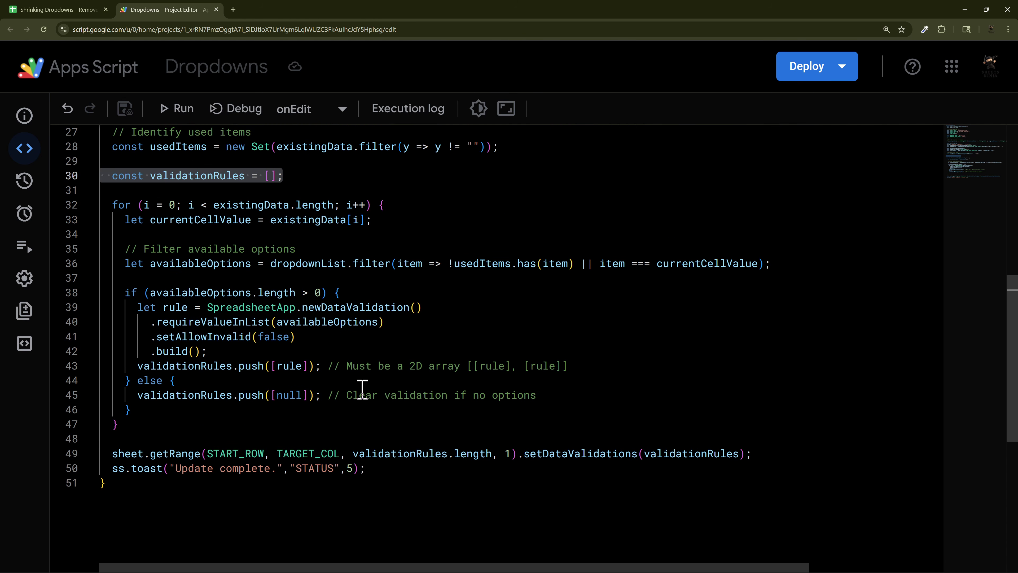
scroll(362, 376, down, 2)
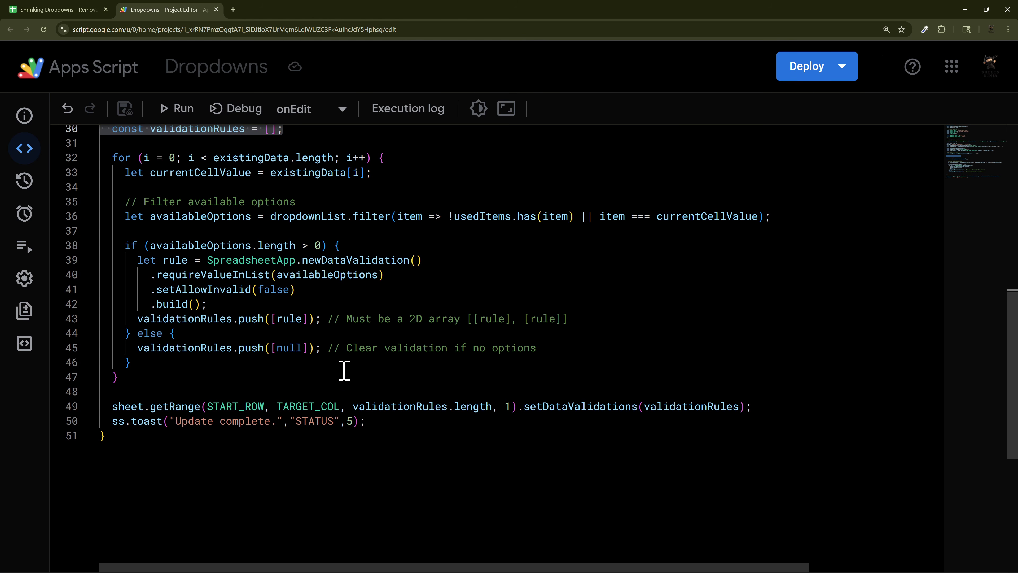
scroll(344, 370, down, 2)
drag(108, 356, 770, 361)
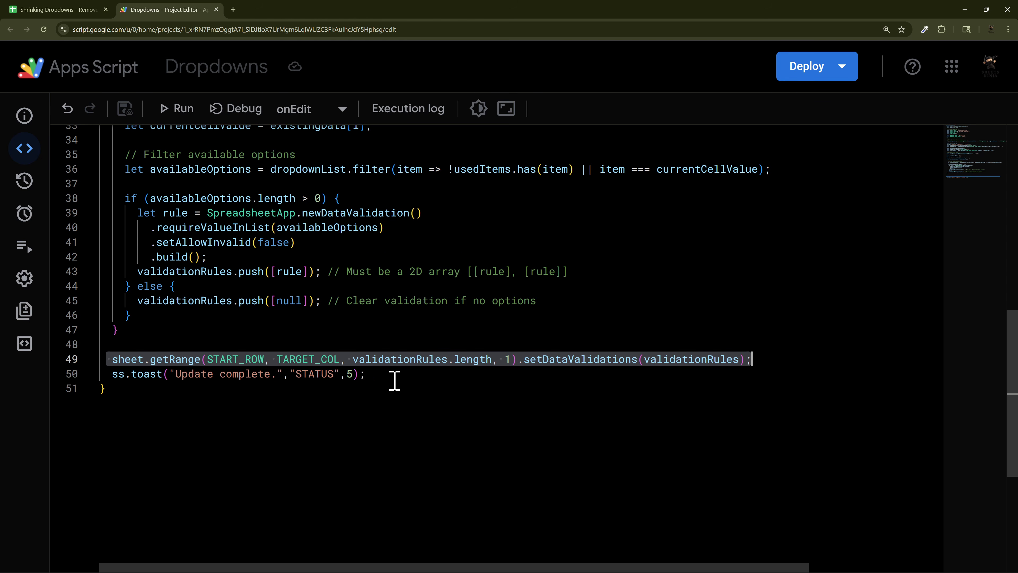
- Examine the ss.toast line with the "Updating dropdowns..." status message in the script
scroll(395, 380, up, 8)
click(112, 251)
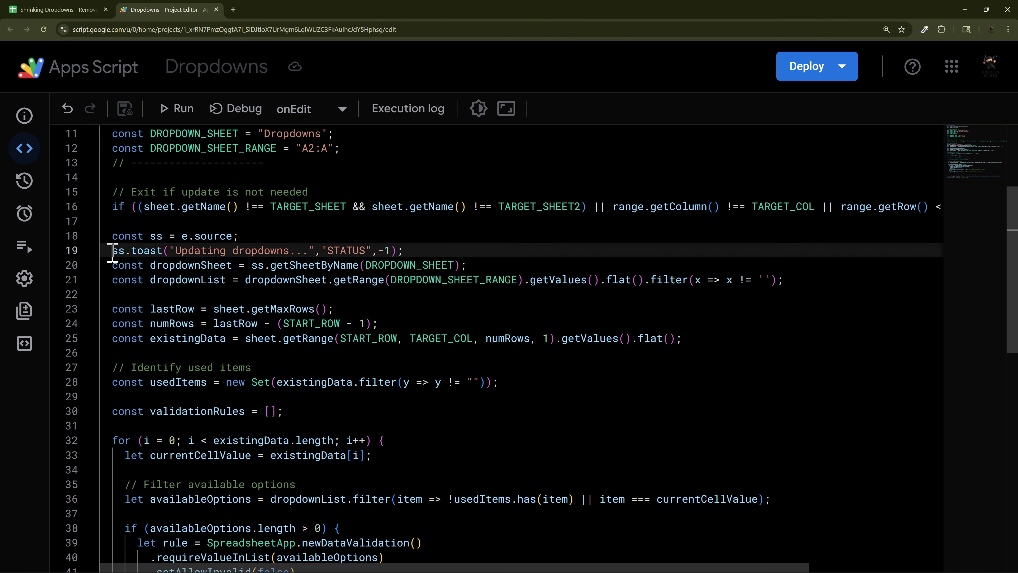
drag(112, 250, 138, 251)
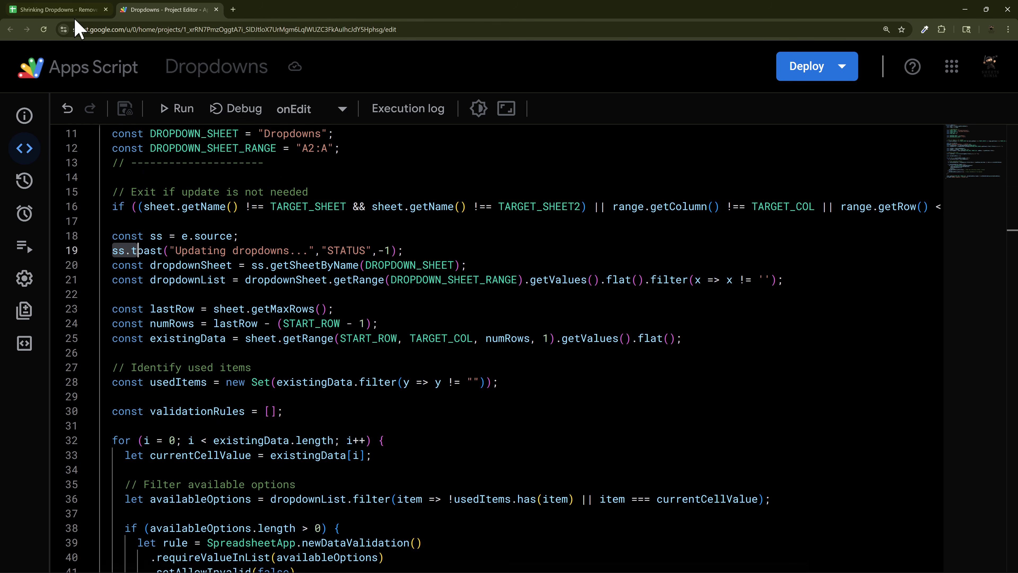
- On the Scripted Solution sheet, finish the B2 validation rule and choose the second available person in cell B4
click(68, 9)
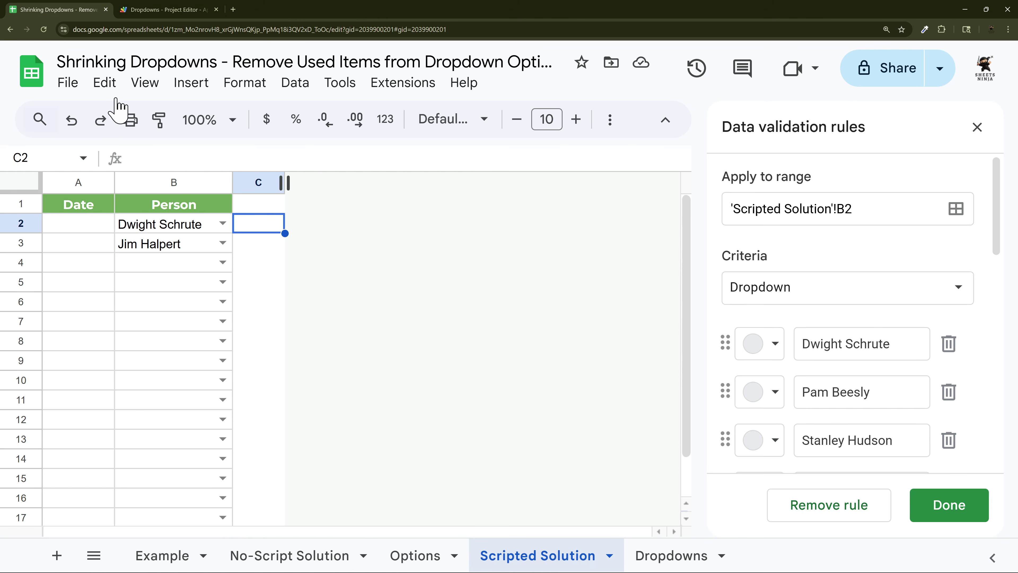
click(937, 514)
click(223, 262)
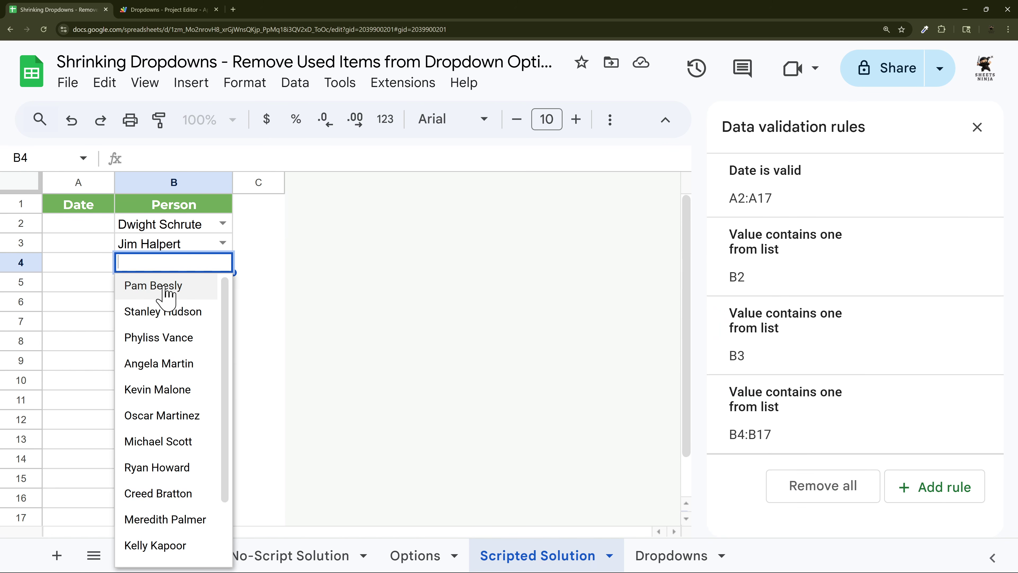
click(169, 317)
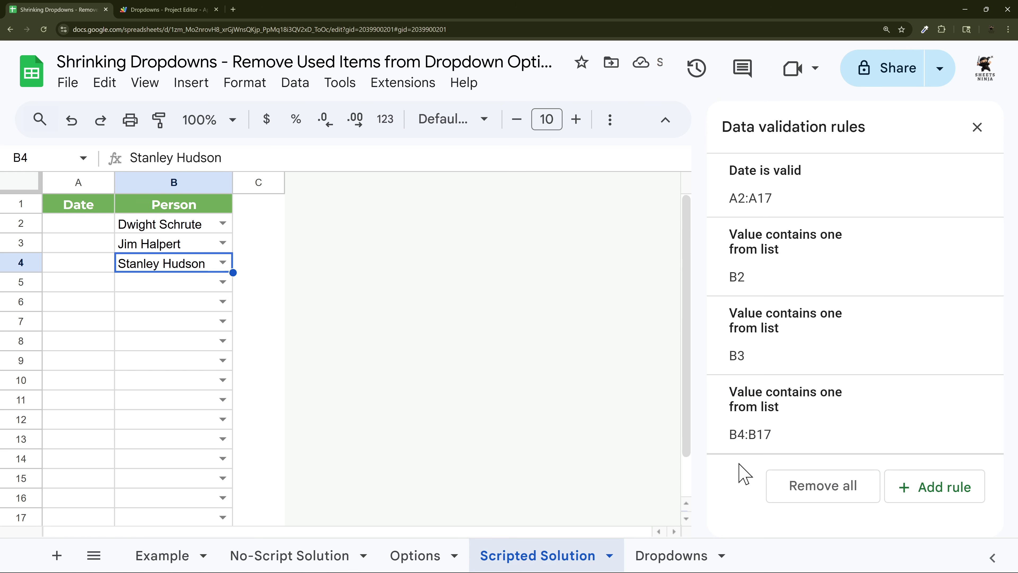
- Close the data validation rules and examine the ss.toast line with the "Update complete." status message near the end of the script
click(977, 128)
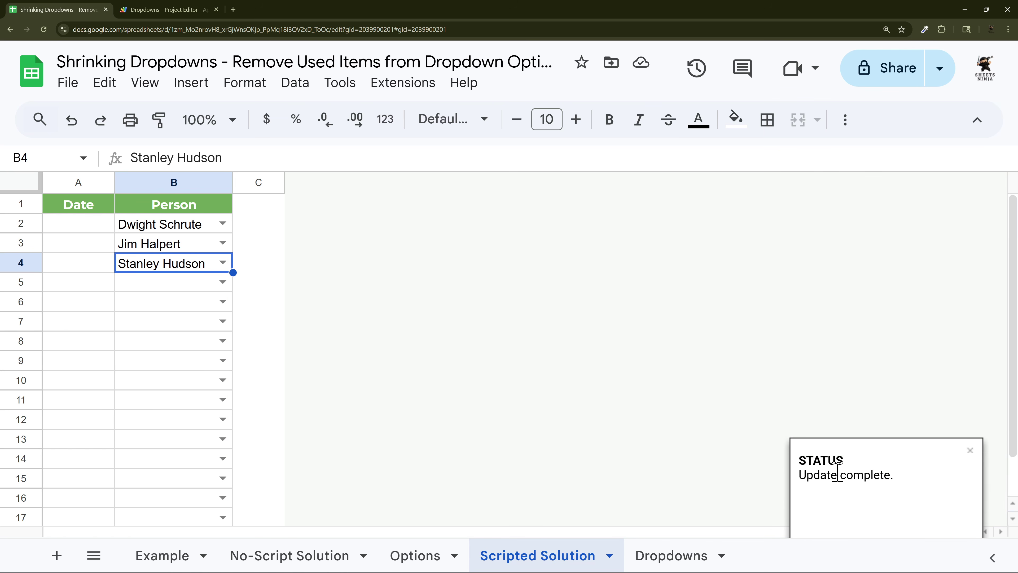
drag(905, 487, 799, 495)
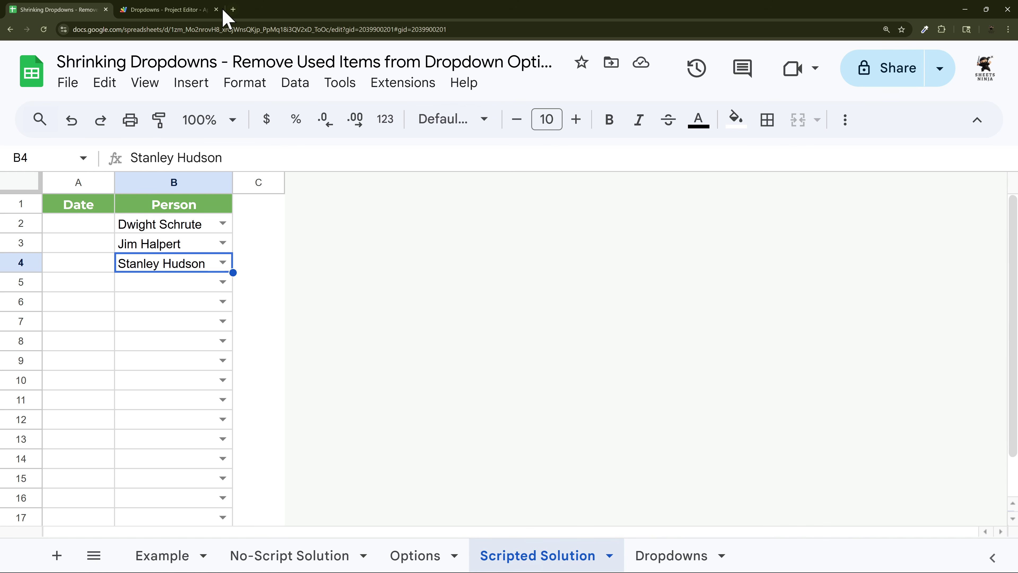
click(171, 11)
scroll(366, 289, down, 1)
drag(115, 250, 404, 250)
scroll(180, 353, down, 2)
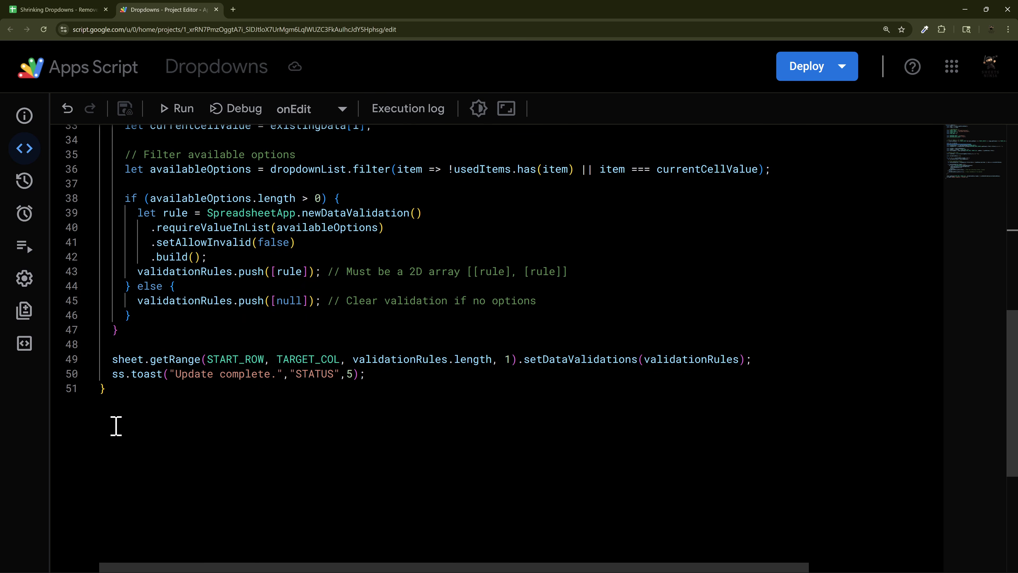
drag(114, 379, 367, 375)
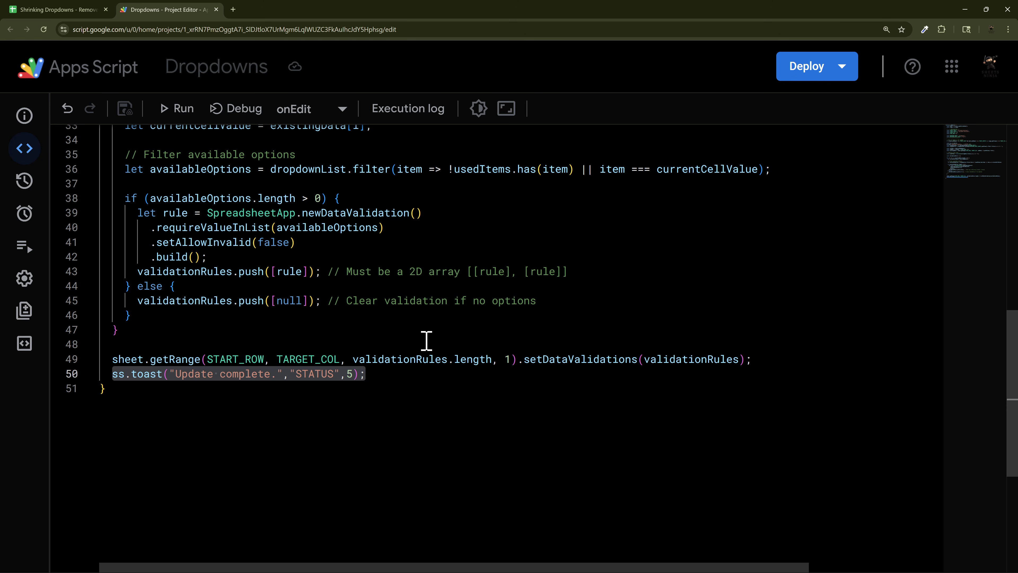
scroll(347, 320, up, 1)
click(319, 368)
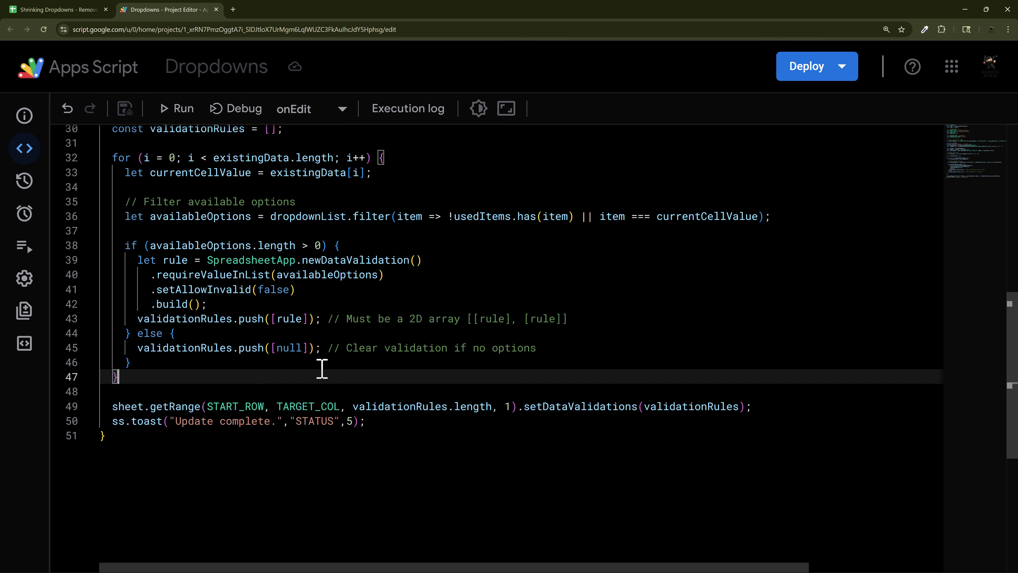
scroll(323, 363, up, 10)
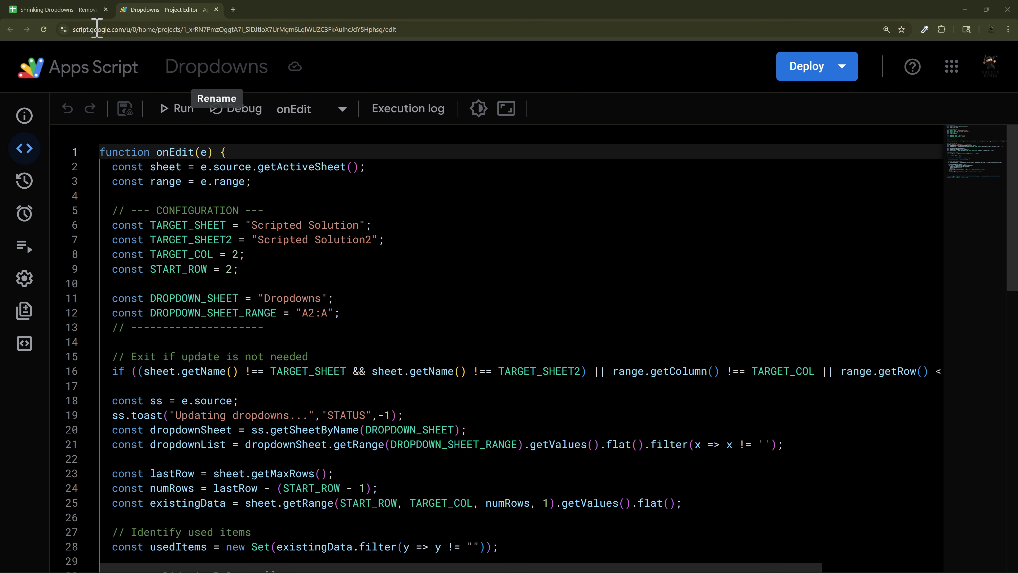
- On the Scripted Solution sheet, open the validation rule of cell B2 and remove the dropdown rules from the Person column
click(75, 10)
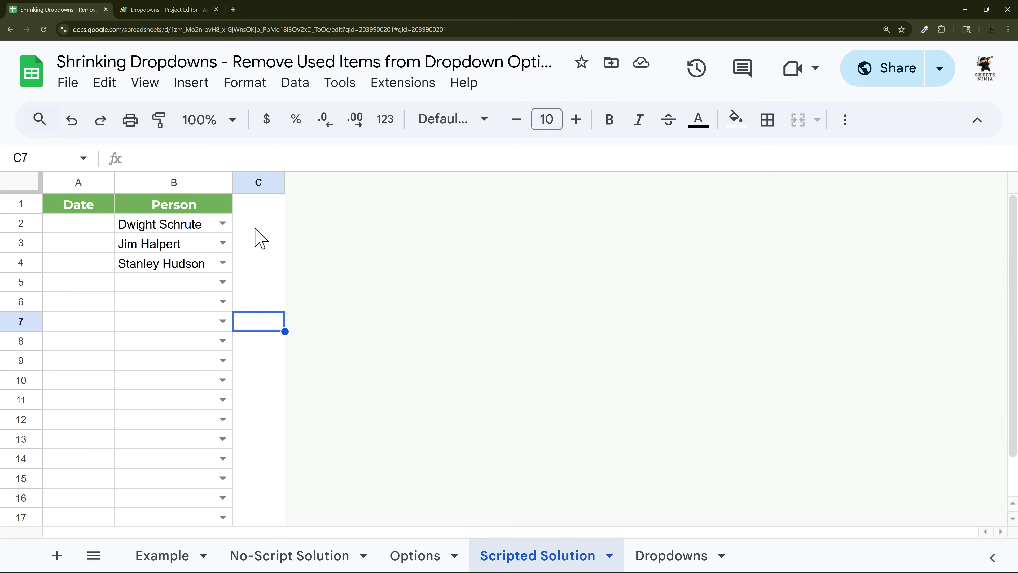
click(223, 223)
scroll(211, 303, down, 2)
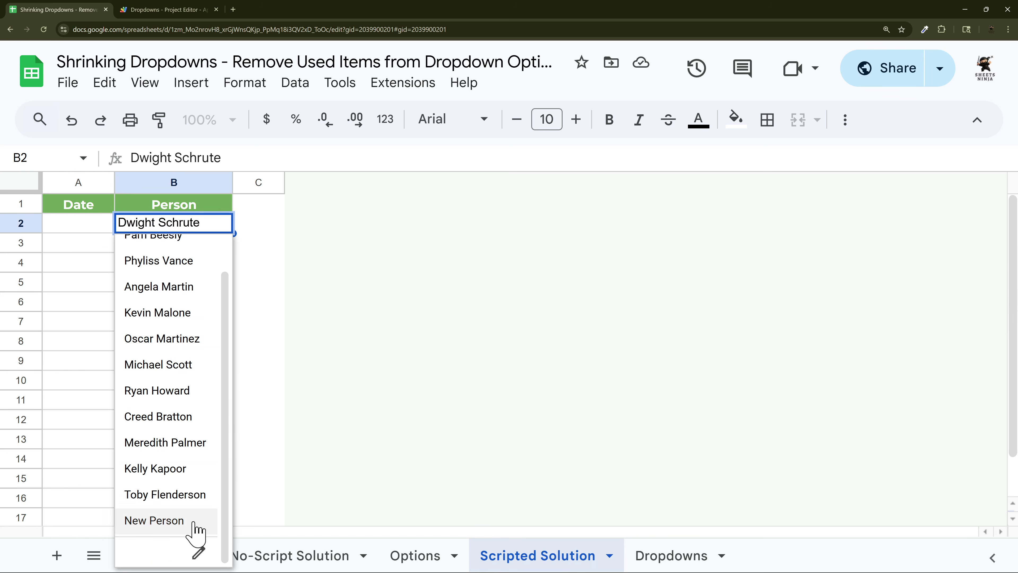
click(200, 545)
click(869, 206)
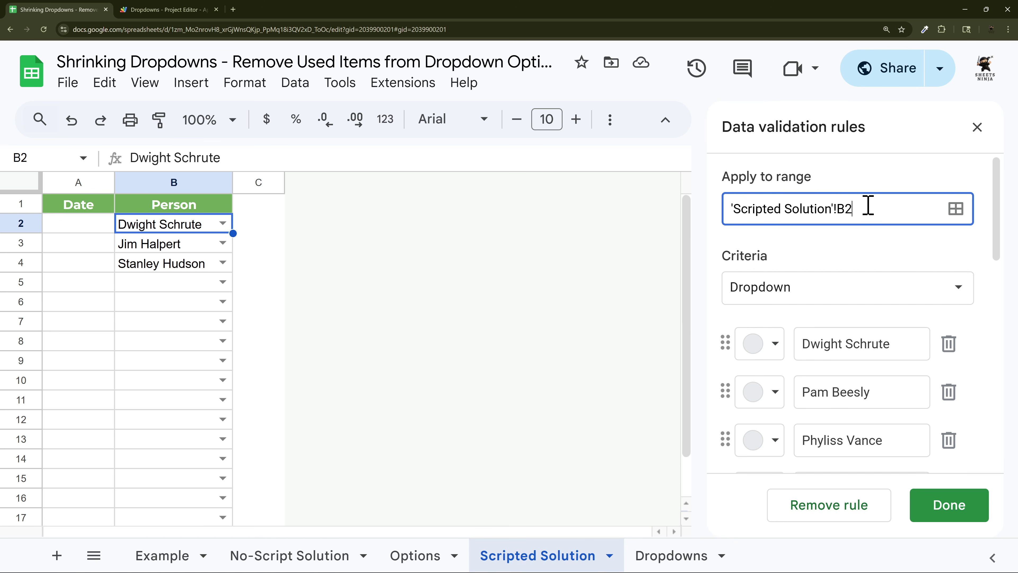
click(839, 506)
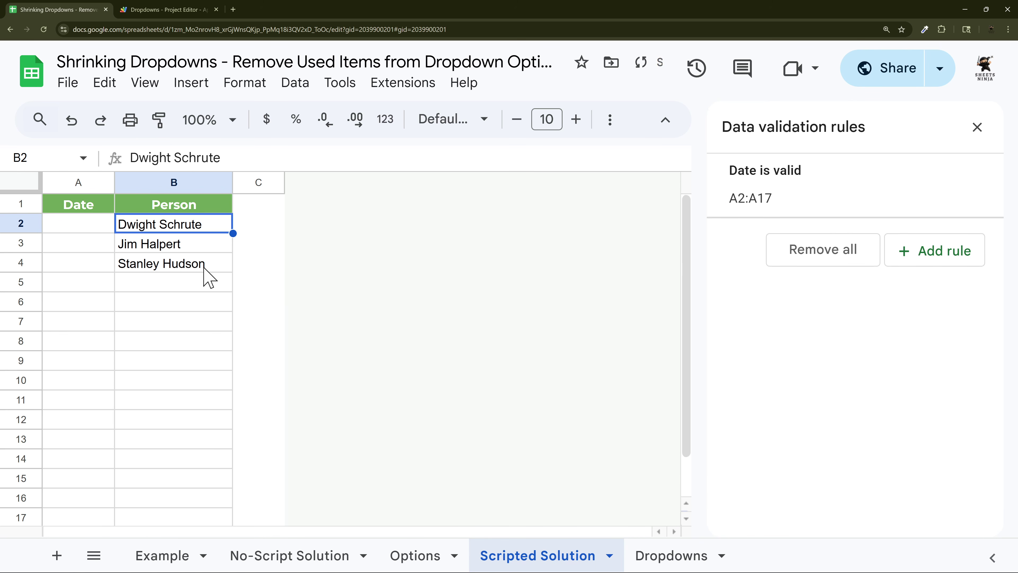
- Clear the names in B2:B4, delete the regenerated B2:B17 dropdown rule, and close the validation rules
drag(204, 273, 204, 232)
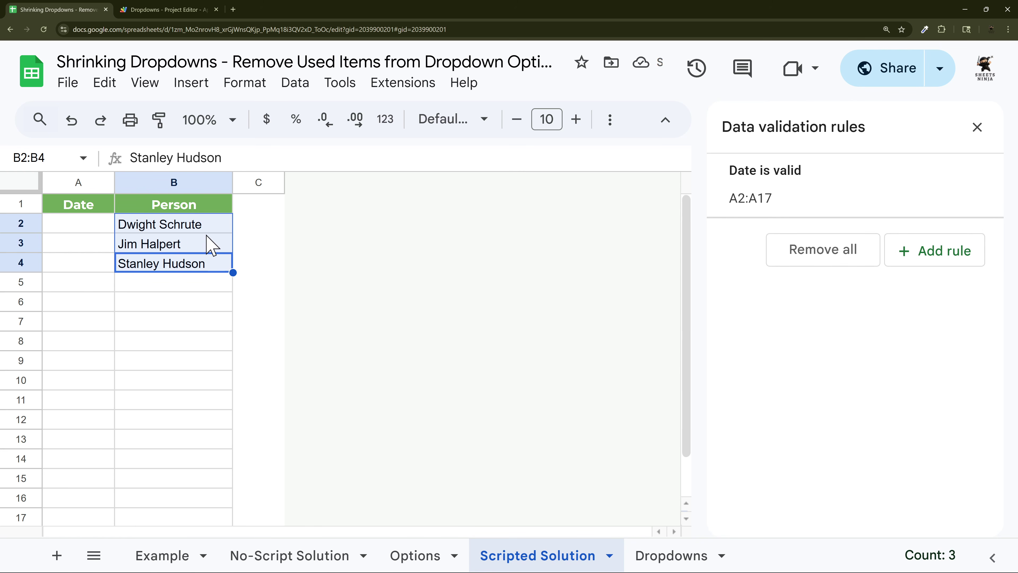
key(Delete)
click(251, 243)
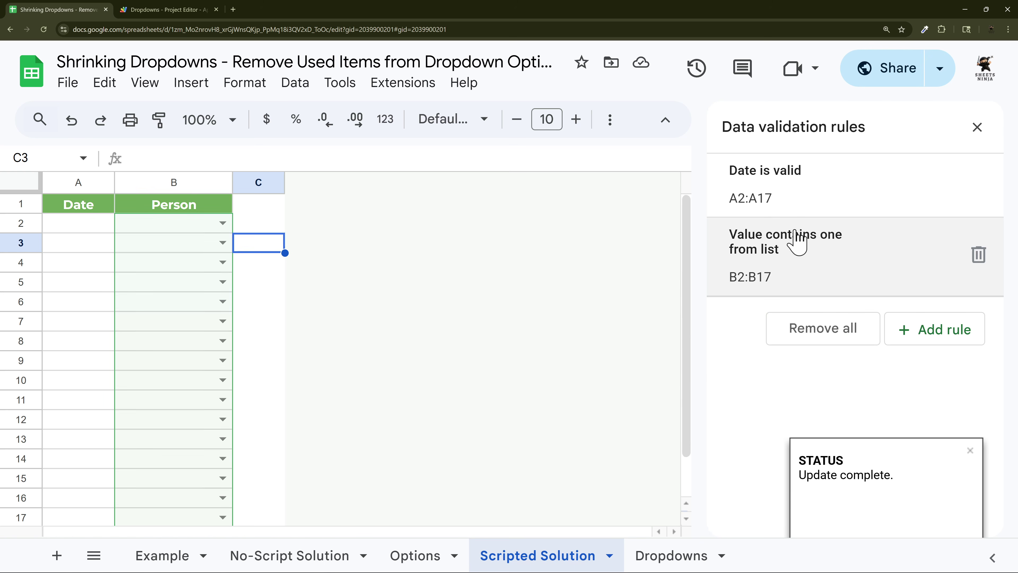
click(978, 254)
click(977, 127)
click(157, 204)
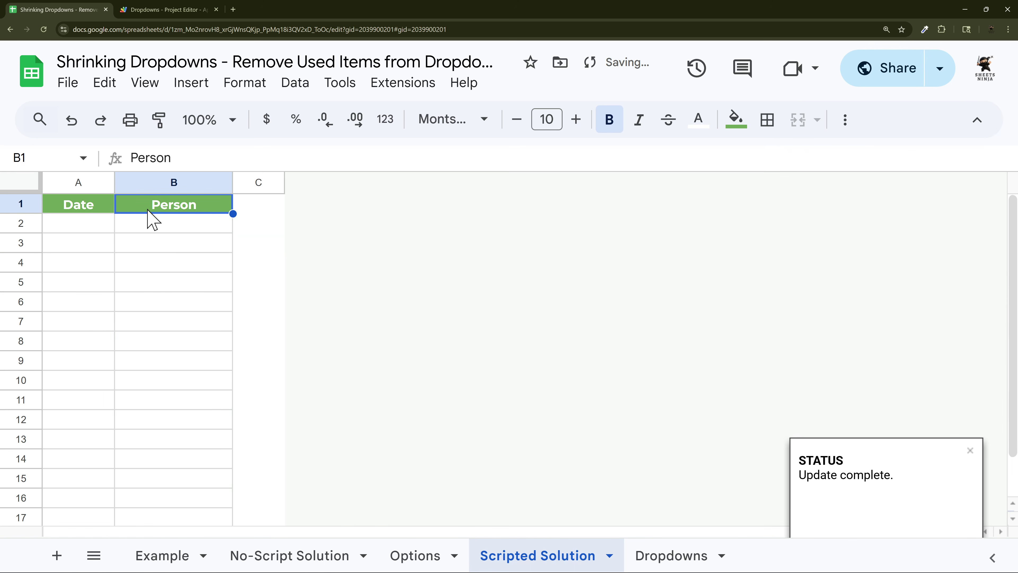
click(971, 450)
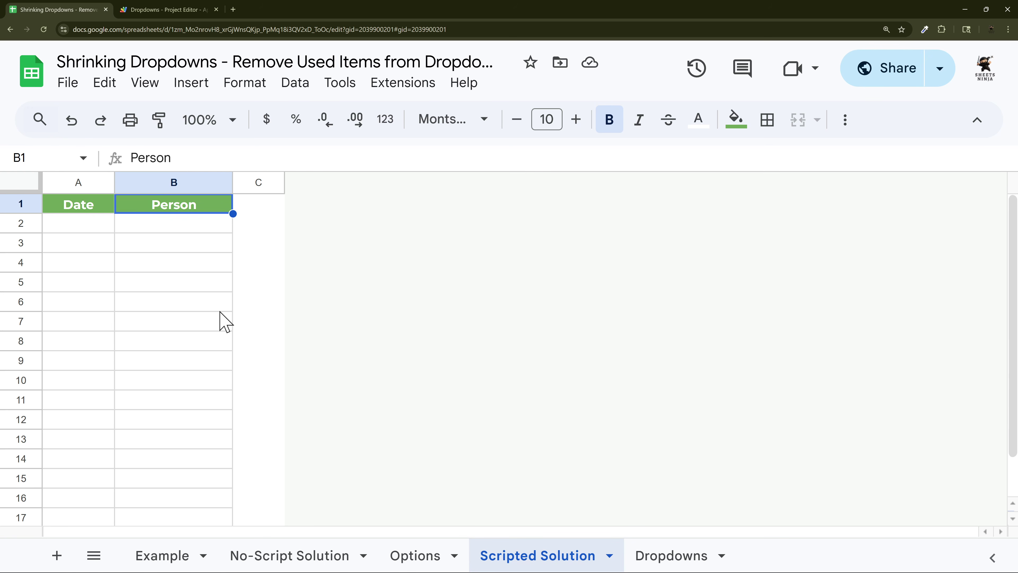
- Review the onEdit script and compare the empty Person column with the option list on the Dropdowns sheet
click(144, 9)
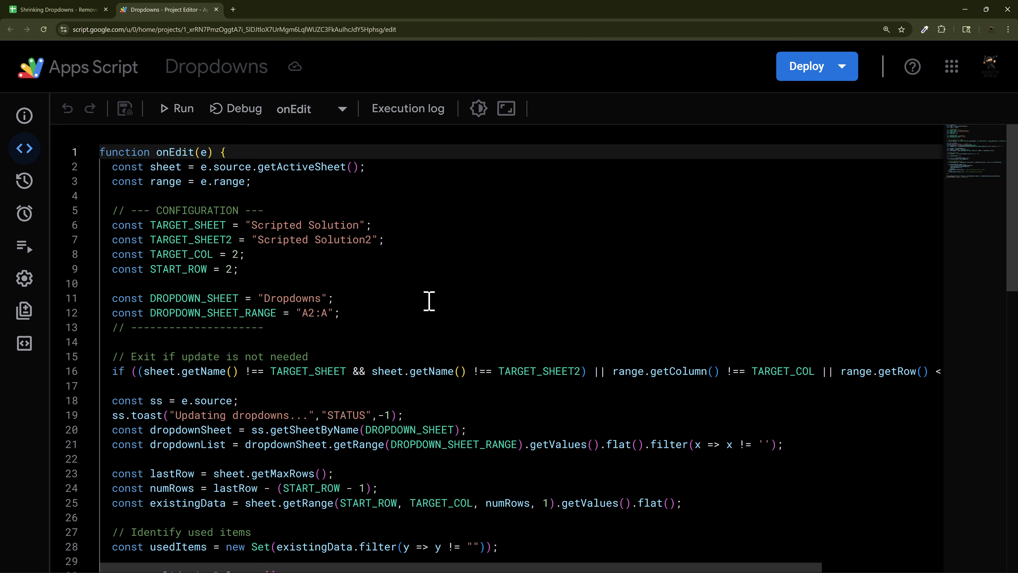
click(65, 10)
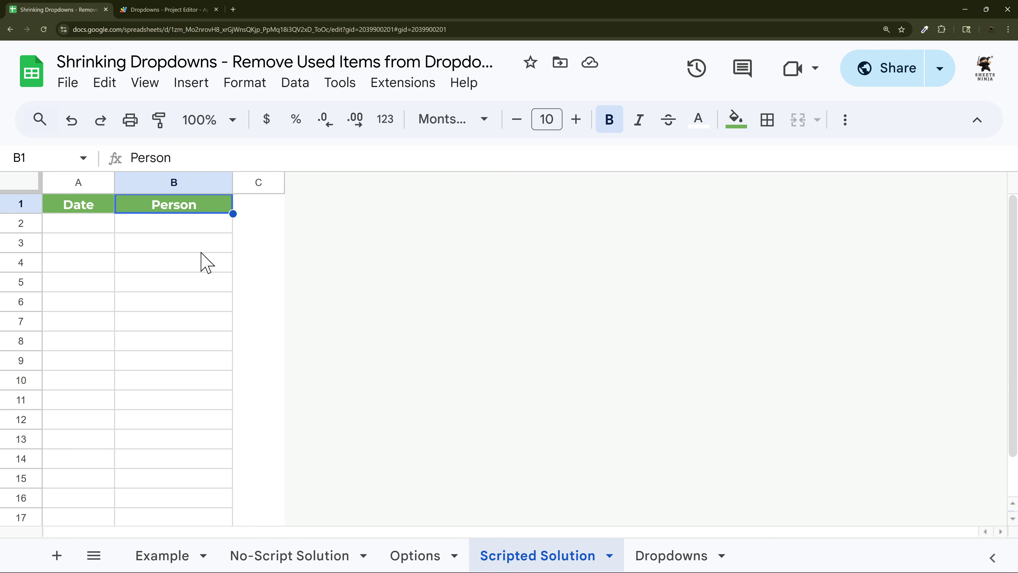
drag(195, 225, 177, 480)
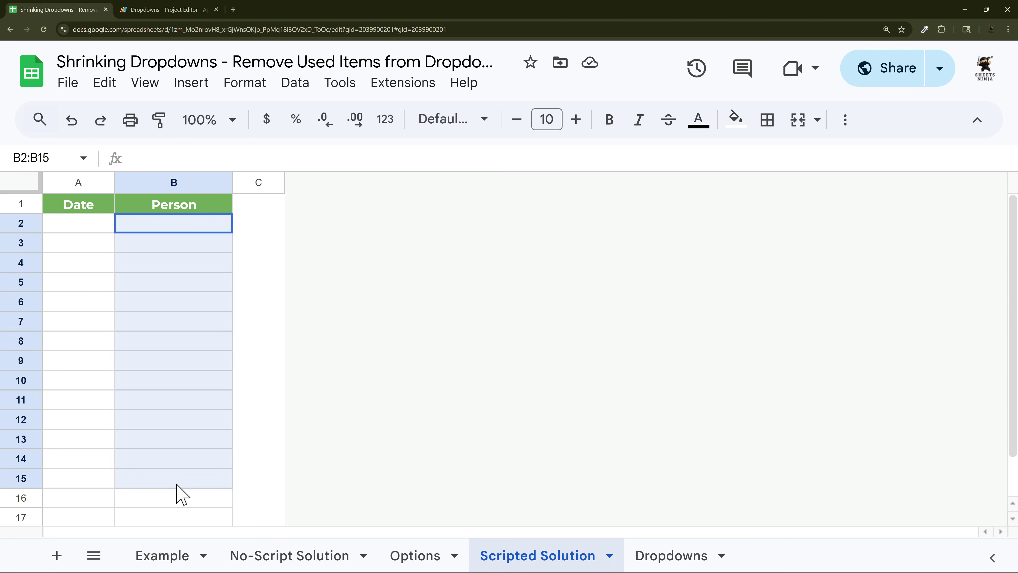
click(201, 224)
click(655, 561)
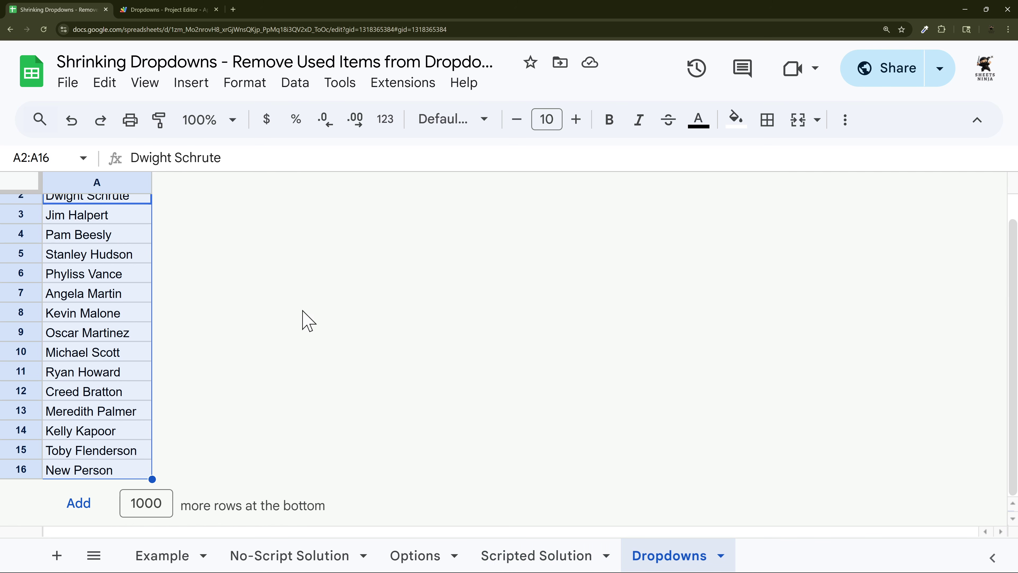
click(515, 554)
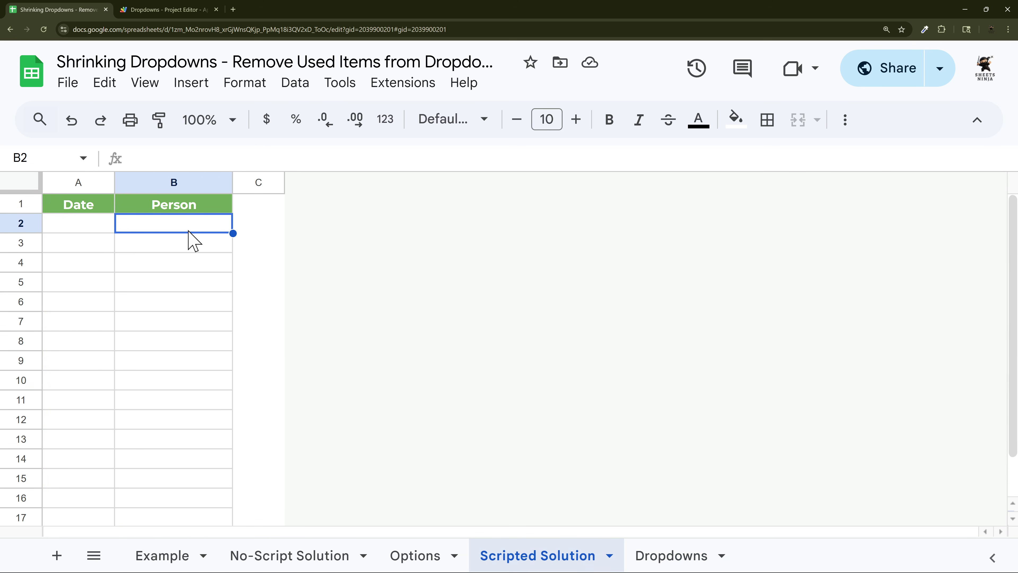
- Enter OK in cell B2 of the Scripted Solution sheet to trigger the script, and check that cell's validation note
text(OK)
key(Return)
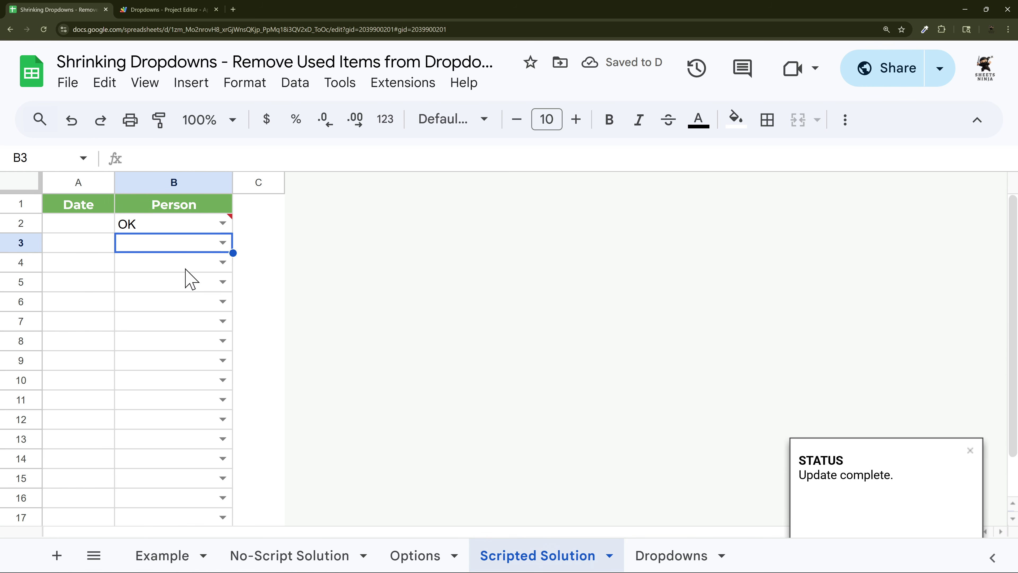
scroll(320, 363, down, 2)
scroll(321, 363, up, 2)
mouse_move(201, 227)
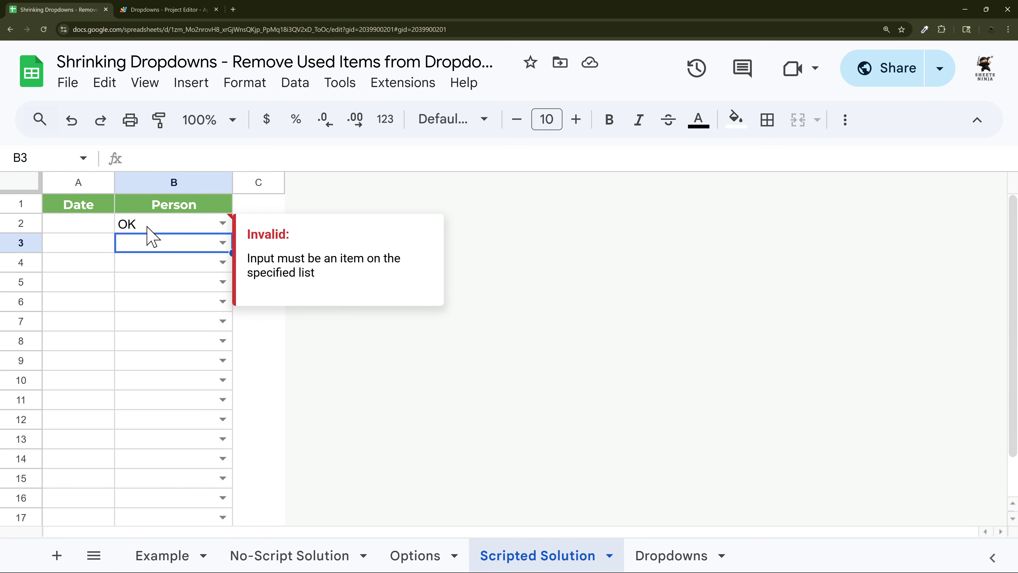
- Replace the entry in B2 with the first person from its dropdown and check the options offered in B3
click(645, 556)
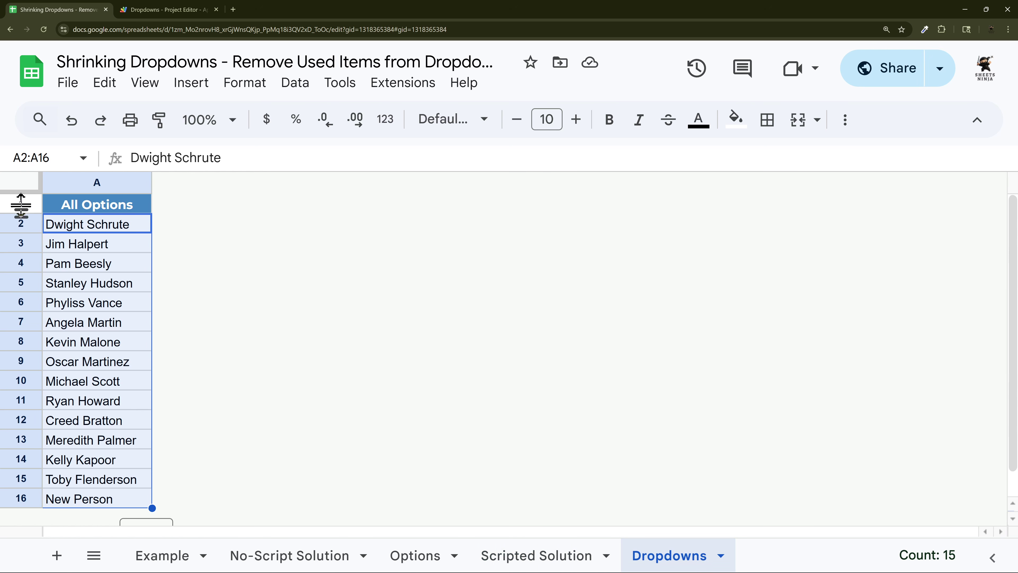
click(479, 555)
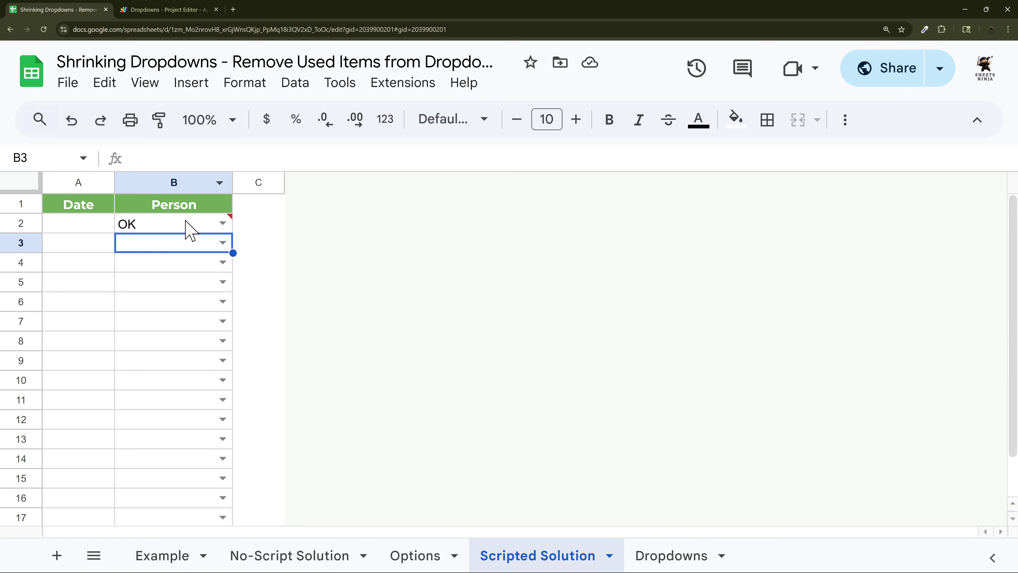
click(223, 223)
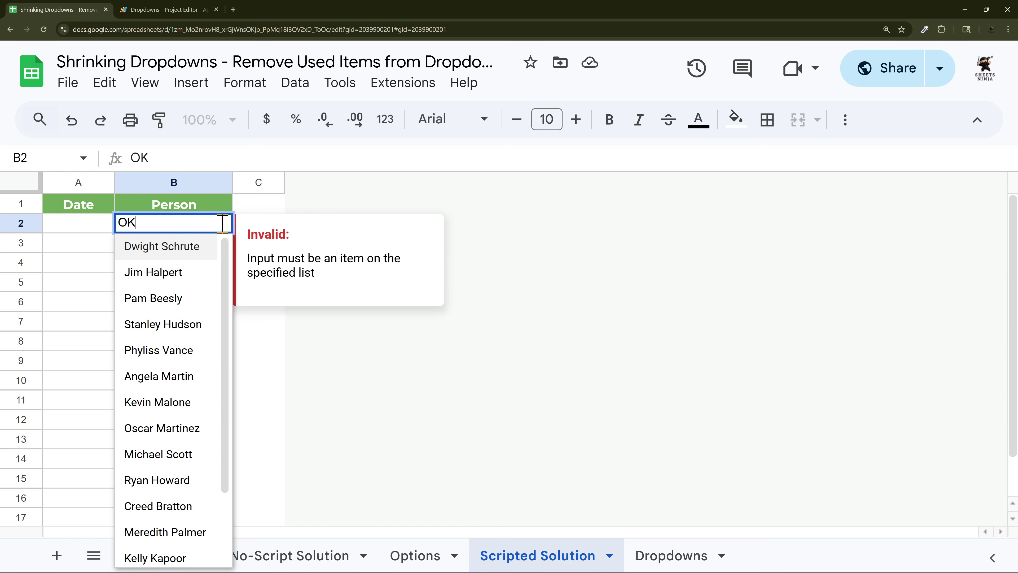
click(171, 251)
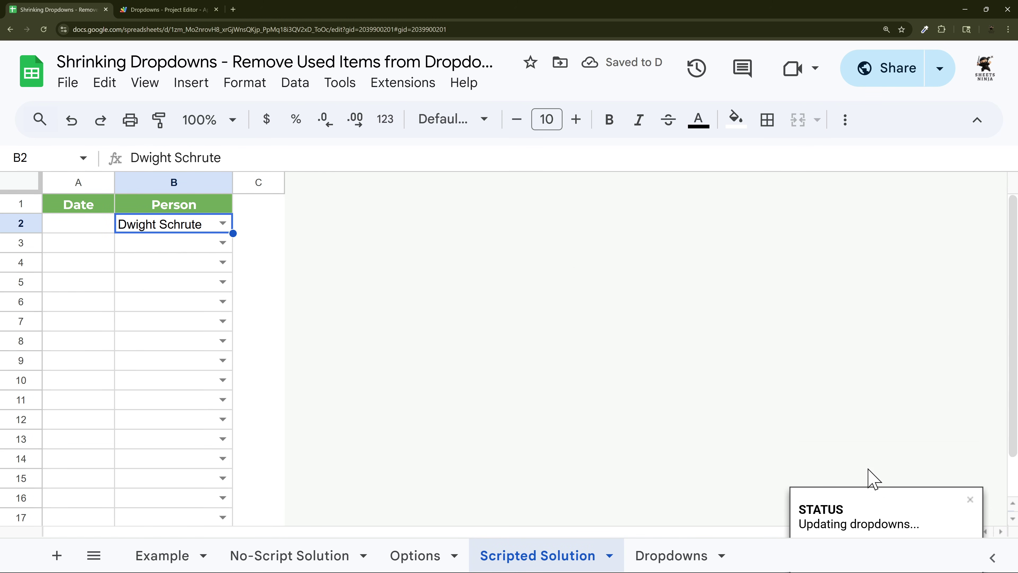
click(223, 243)
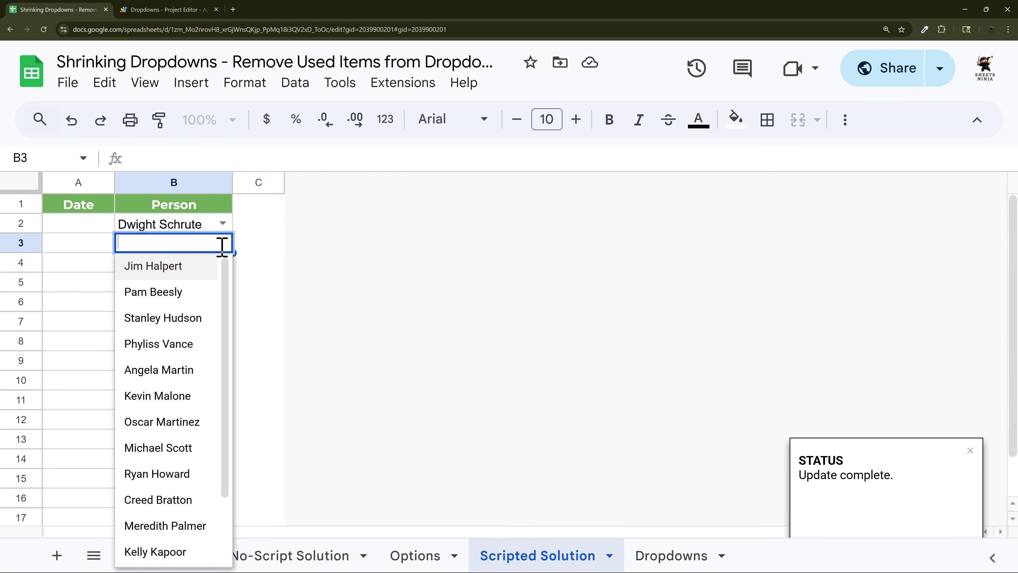
click(266, 307)
- Compare the full option list on the Dropdowns sheet with the Person column cells B2:B14 on Scripted Solution
click(658, 556)
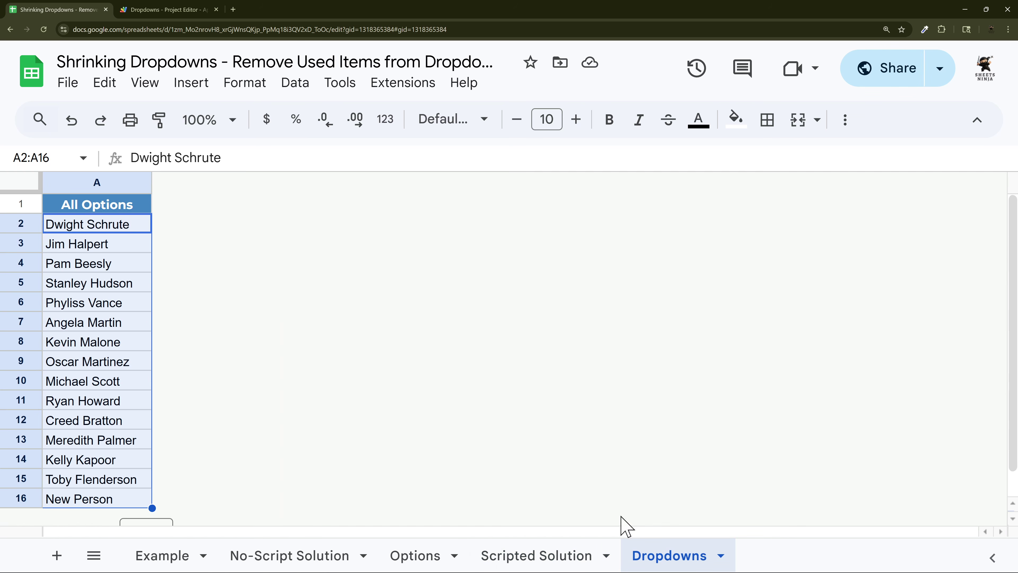
click(516, 557)
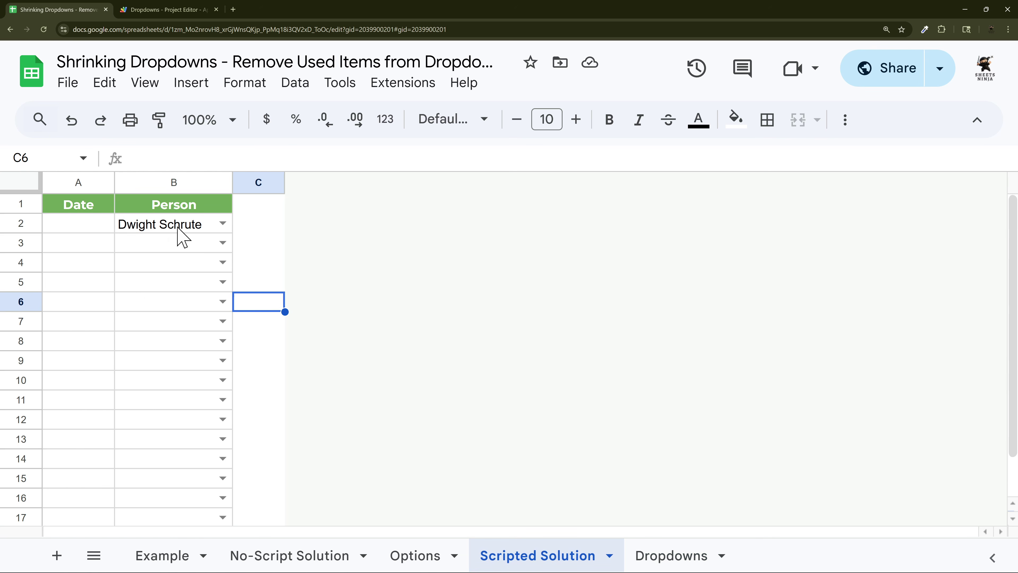
click(175, 184)
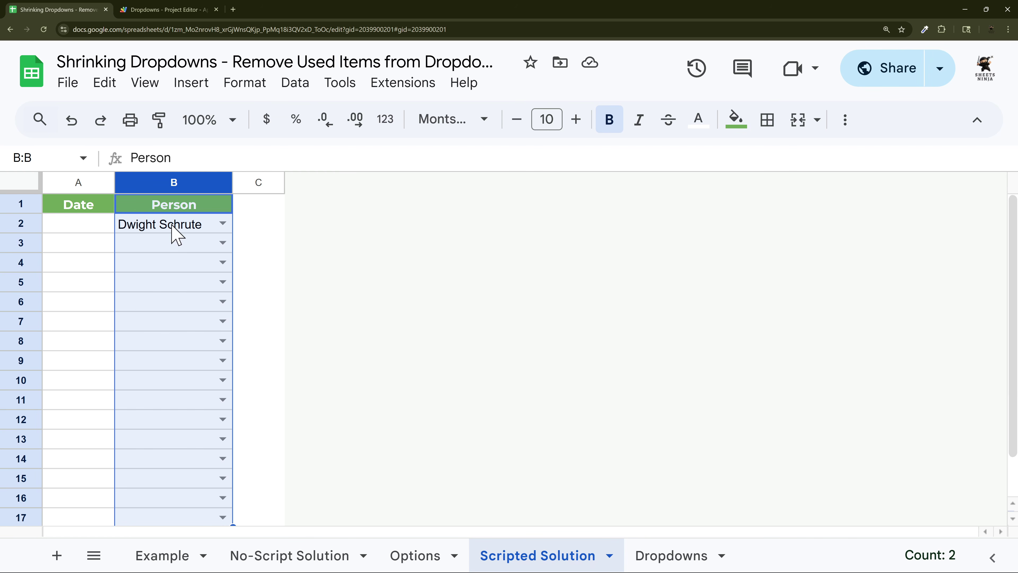
drag(176, 235, 191, 448)
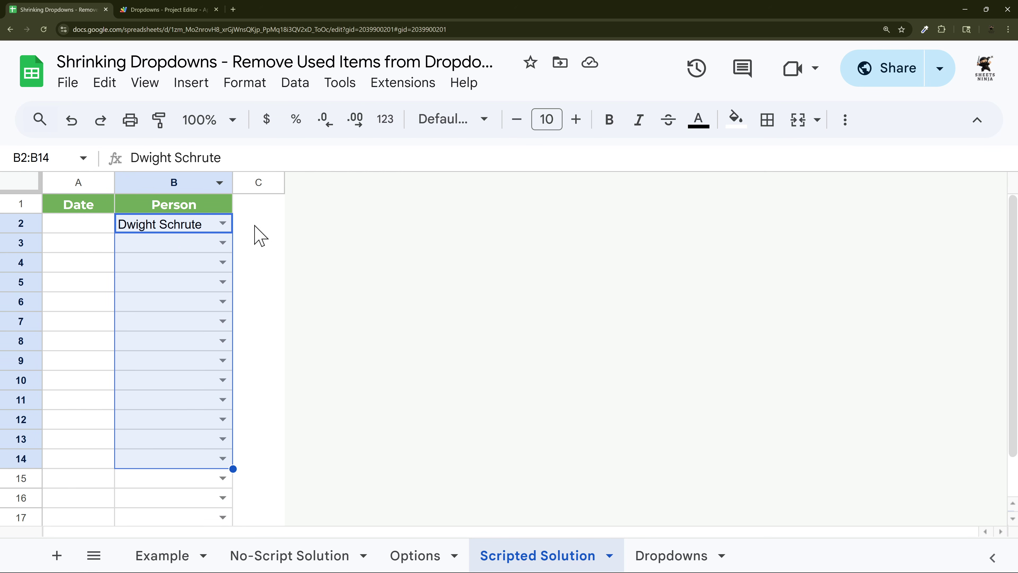